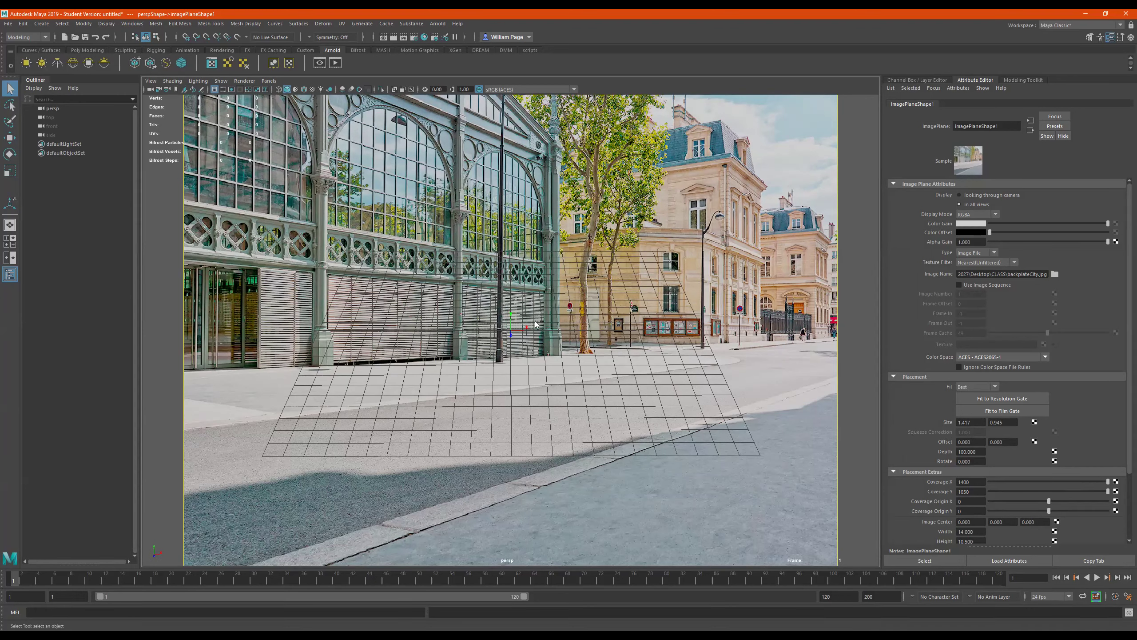
# Step: Create a polygon plane at the centre of the grid and scale it up uniformly
pyautogui.click(97, 50)
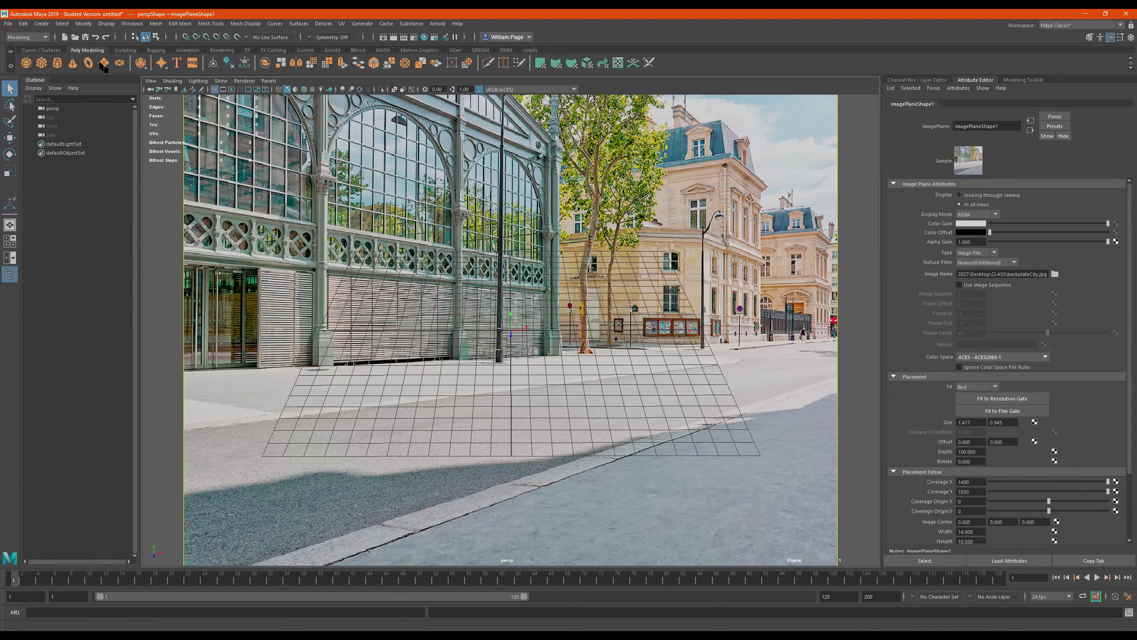
pyautogui.click(104, 64)
pyautogui.press('e')
pyautogui.press('r')
pyautogui.moveTo(511, 329); pyautogui.dragTo(644, 357)
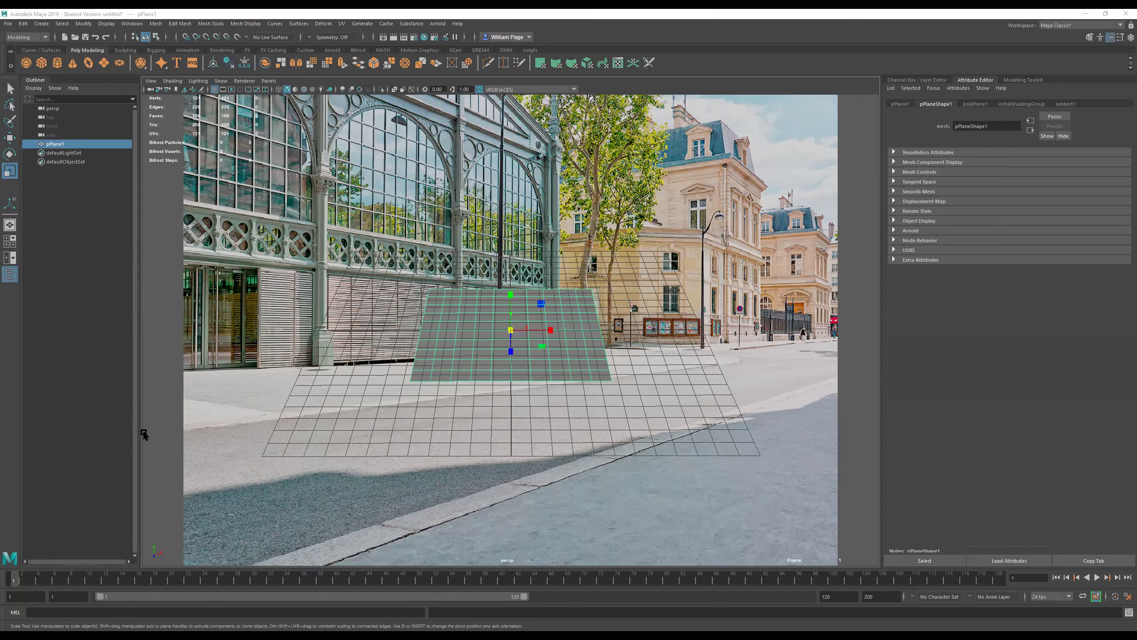
# Step: Angle the camera so the grid and plane lie on the street in the backplate, and scale the plane up further
pyautogui.keyDown('alt'); pyautogui.moveTo(389, 380); pyautogui.dragTo(564, 346); pyautogui.keyUp('alt')
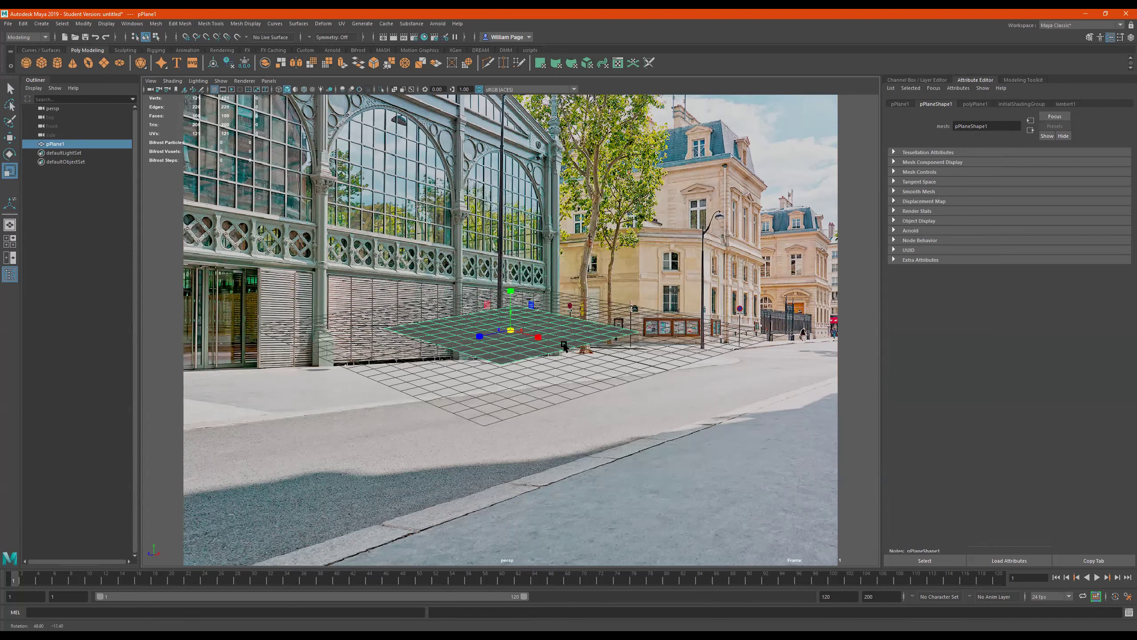
pyautogui.keyDown('alt'); pyautogui.moveTo(584, 430); pyautogui.dragTo(612, 445); pyautogui.keyUp('alt')
pyautogui.keyDown('alt'); pyautogui.moveTo(612, 449); pyautogui.dragTo(548, 439, button='right'); pyautogui.keyUp('alt')
pyautogui.keyDown('alt'); pyautogui.moveTo(547, 439); pyautogui.dragTo(543, 468, button='middle'); pyautogui.keyUp('alt')
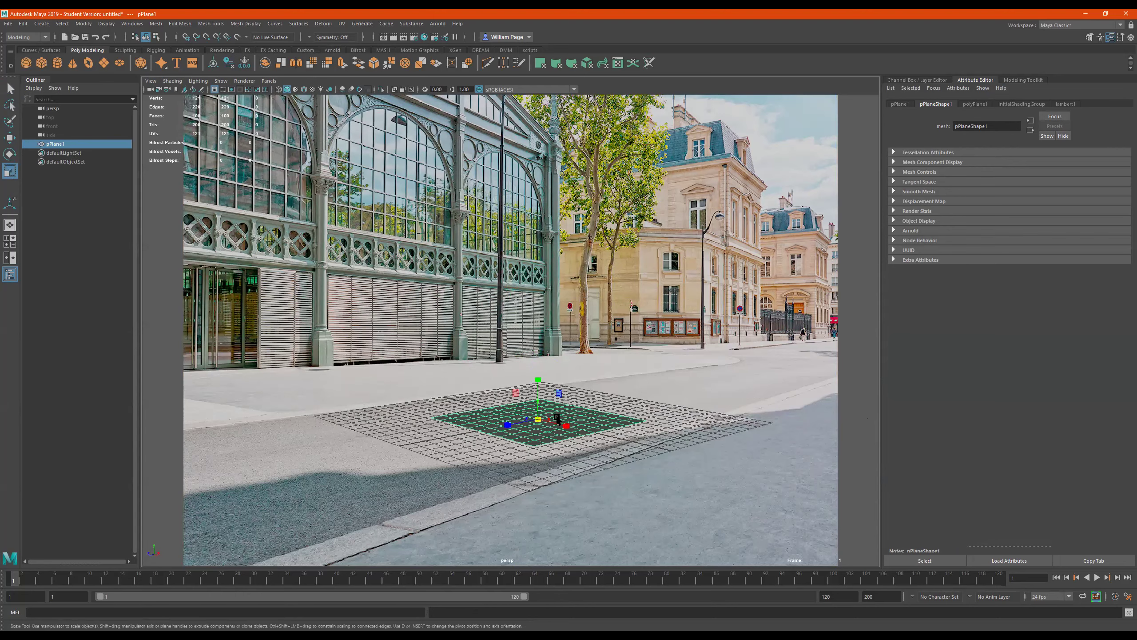
pyautogui.moveTo(539, 420); pyautogui.dragTo(579, 425)
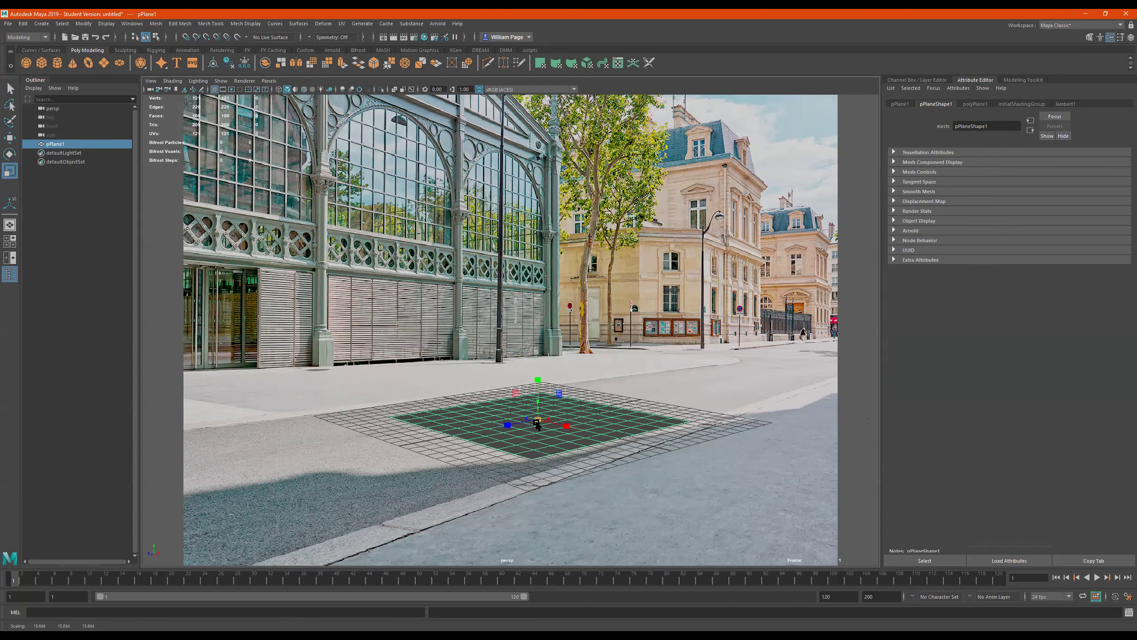
pyautogui.moveTo(488, 427); pyautogui.dragTo(568, 432)
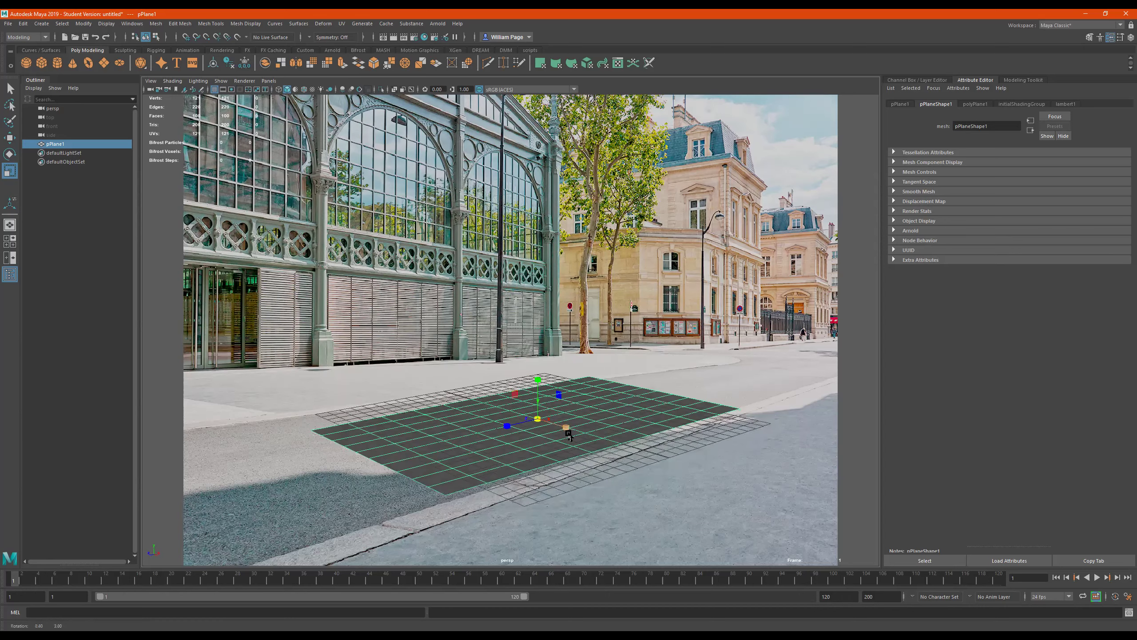
# Step: Refine the camera's angle and distance so the plane's edges follow the kerb and road perspective in the backplate
pyautogui.moveTo(567, 433)
pyautogui.keyDown('alt'); pyautogui.mouseDown(button='right')
pyautogui.moveTo(578, 435)
pyautogui.moveTo(556, 444)
pyautogui.mouseUp(button='right'); pyautogui.keyUp('alt')
pyautogui.keyDown('alt'); pyautogui.moveTo(556, 444); pyautogui.dragTo(566, 442); pyautogui.keyUp('alt')
pyautogui.keyDown('alt'); pyautogui.moveTo(566, 442); pyautogui.dragTo(572, 442, button='right'); pyautogui.keyUp('alt')
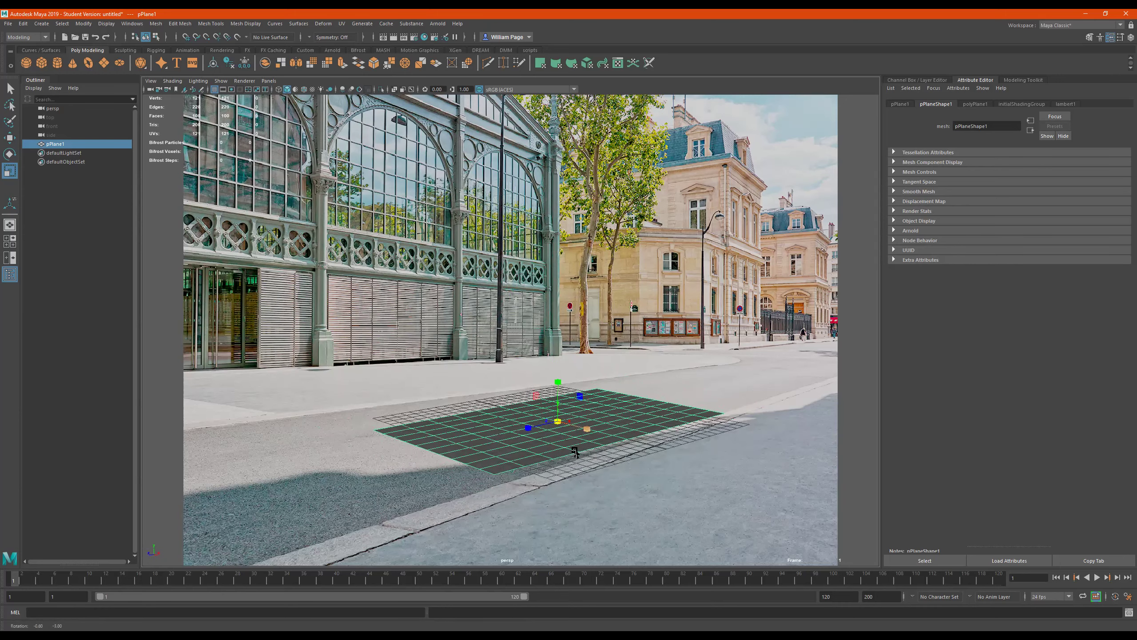
pyautogui.keyDown('alt'); pyautogui.moveTo(575, 450); pyautogui.dragTo(601, 450); pyautogui.keyUp('alt')
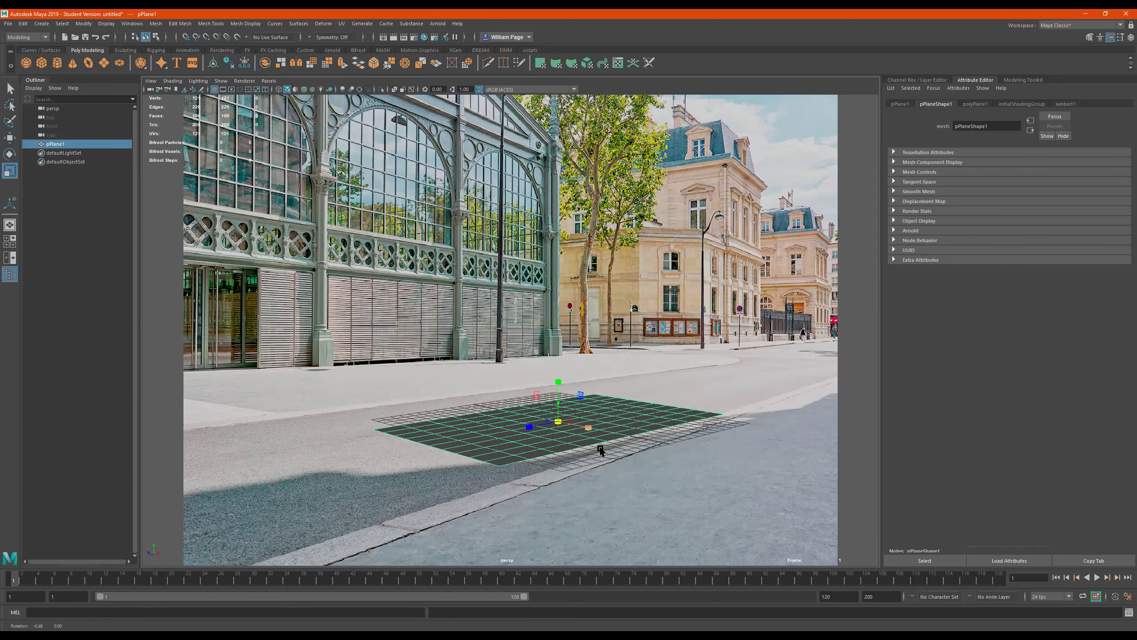
pyautogui.keyDown('alt'); pyautogui.moveTo(603, 450); pyautogui.dragTo(714, 364, button='right'); pyautogui.keyUp('alt')
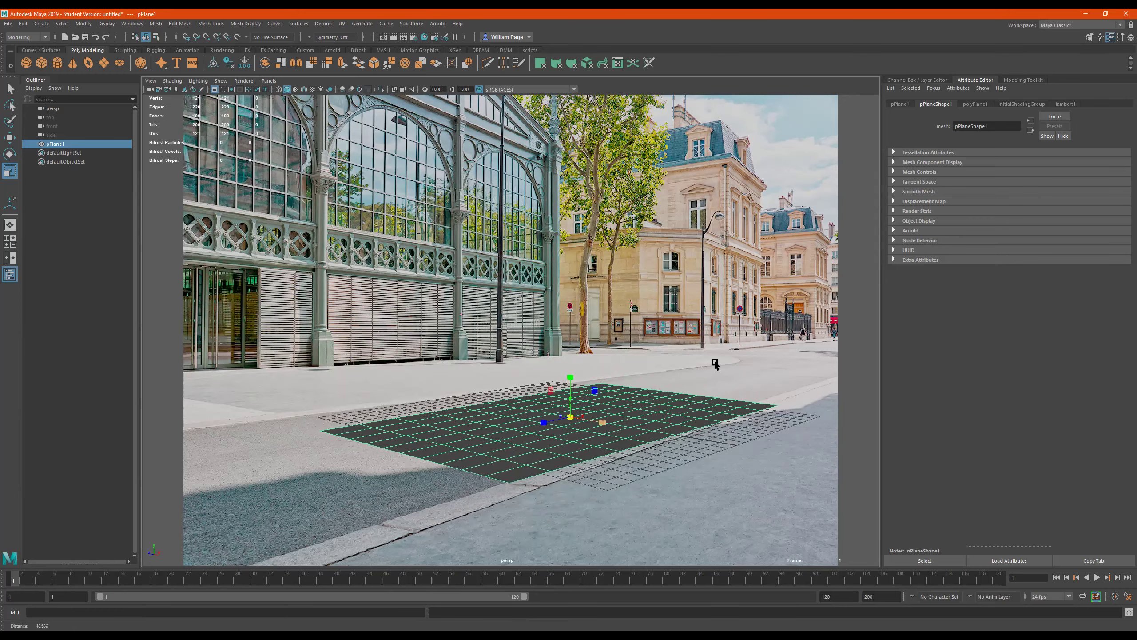
pyautogui.keyDown('alt'); pyautogui.moveTo(715, 362); pyautogui.dragTo(604, 408); pyautogui.keyUp('alt')
pyautogui.keyDown('alt'); pyautogui.moveTo(604, 408); pyautogui.dragTo(590, 404, button='right'); pyautogui.keyUp('alt')
pyautogui.keyDown('alt'); pyautogui.moveTo(591, 406); pyautogui.dragTo(594, 413, button='middle'); pyautogui.keyUp('alt')
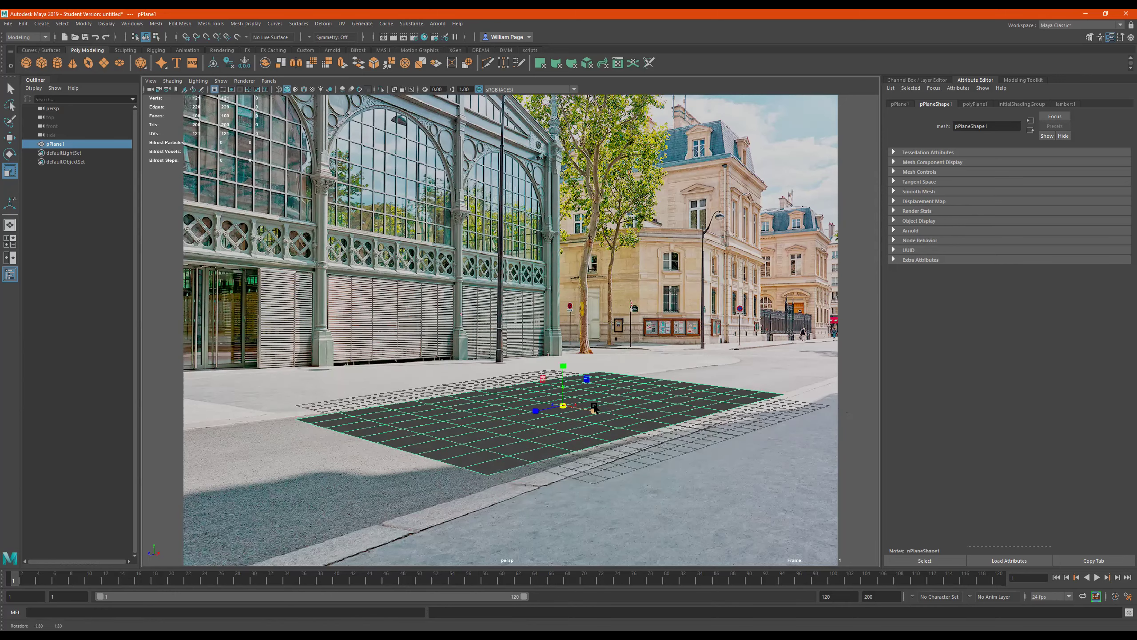
pyautogui.keyDown('alt'); pyautogui.moveTo(594, 413); pyautogui.dragTo(587, 408); pyautogui.keyUp('alt')
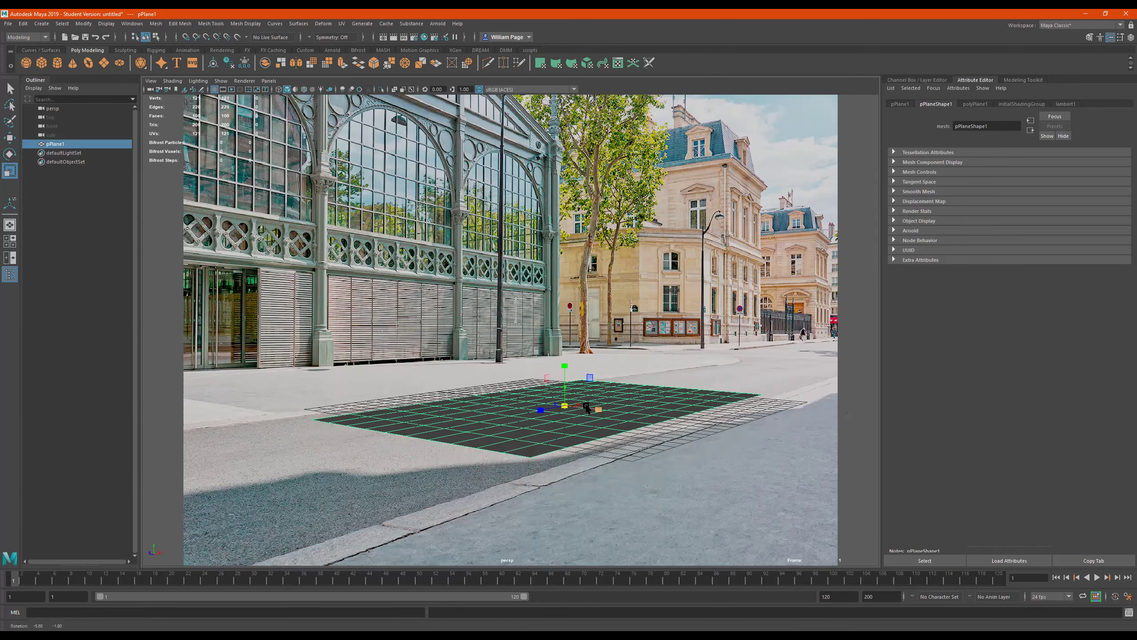
# Step: Stretch the plane along its Z axis to cover more of the road, keeping its edge aligned with the kerb
pyautogui.keyDown('alt'); pyautogui.moveTo(587, 408); pyautogui.dragTo(571, 410, button='middle'); pyautogui.keyUp('alt')
pyautogui.moveTo(544, 415); pyautogui.dragTo(518, 407)
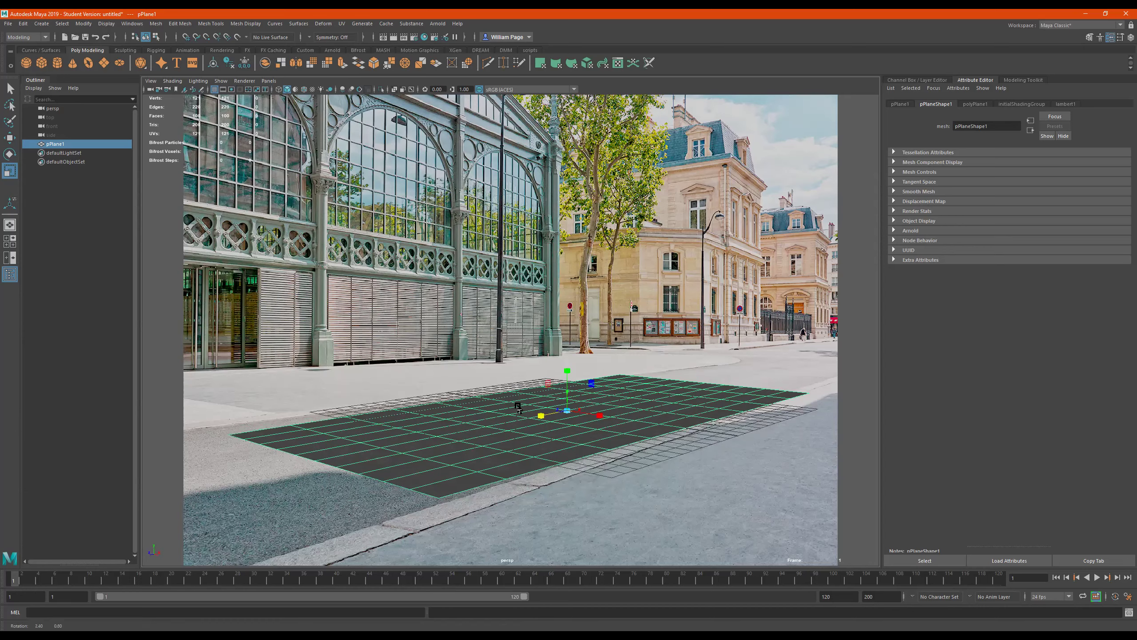
pyautogui.keyDown('alt'); pyautogui.moveTo(478, 422); pyautogui.dragTo(481, 419); pyautogui.keyUp('alt')
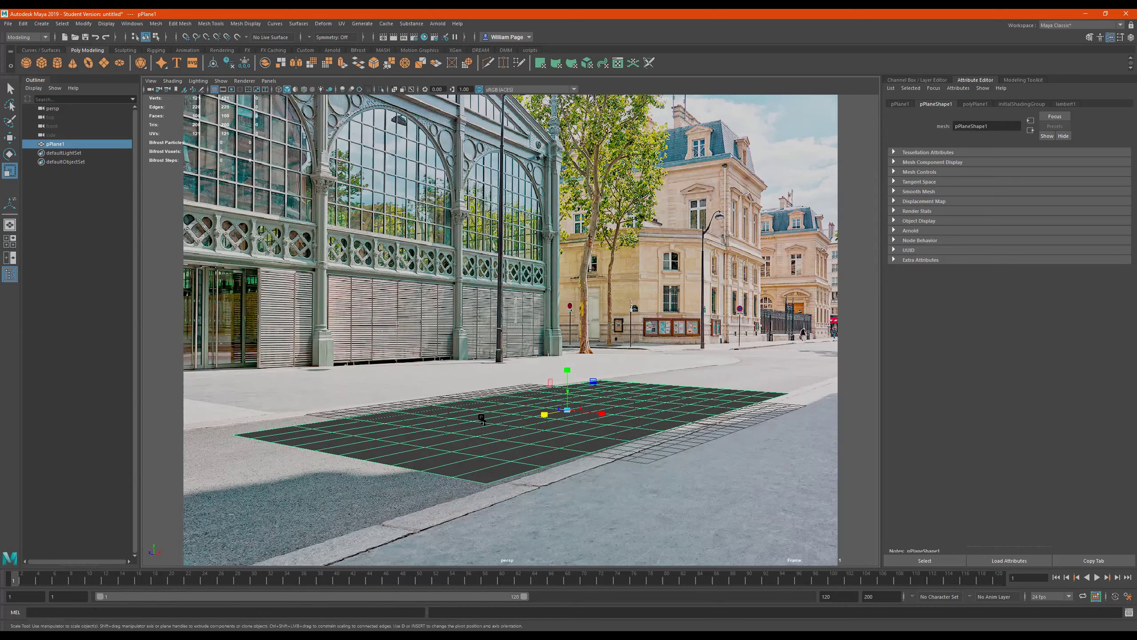
# Step: Create a new camera from the current perspective view
pyautogui.click(151, 90)
pyautogui.click(151, 81)
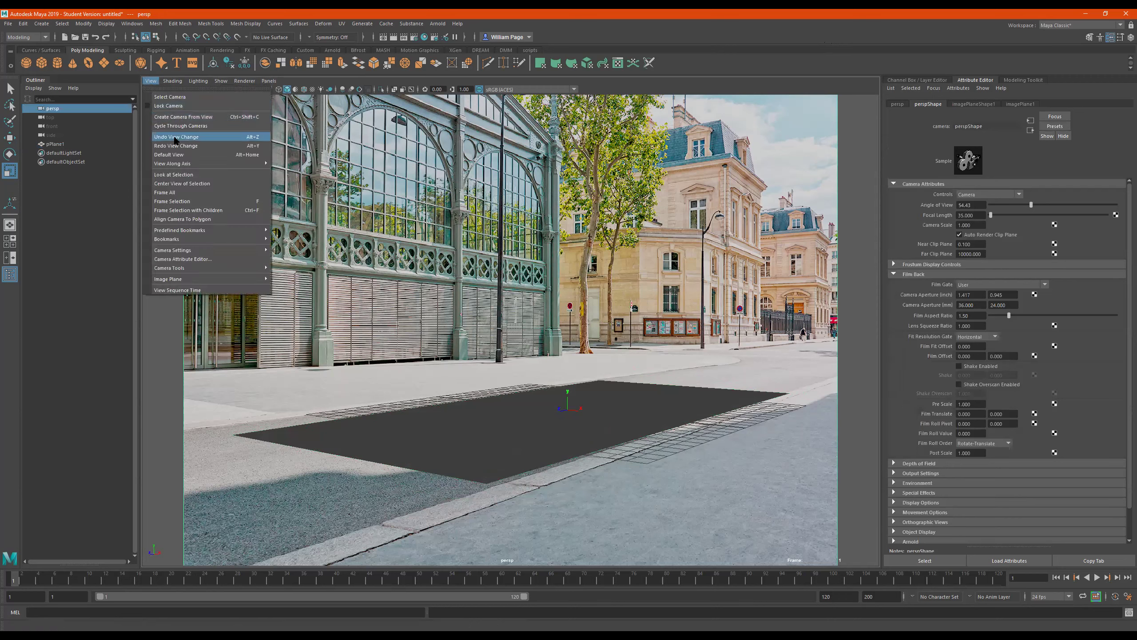
pyautogui.click(196, 118)
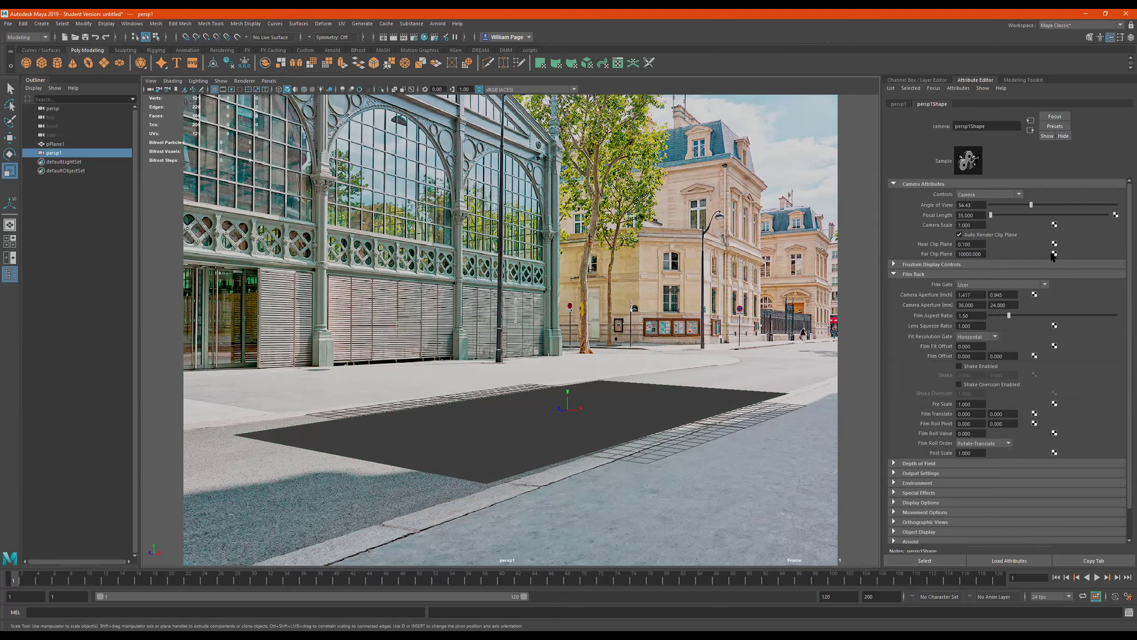
# Step: Rename the new persp1 camera as RENDER_CAM
pyautogui.doubleClick(52, 161)
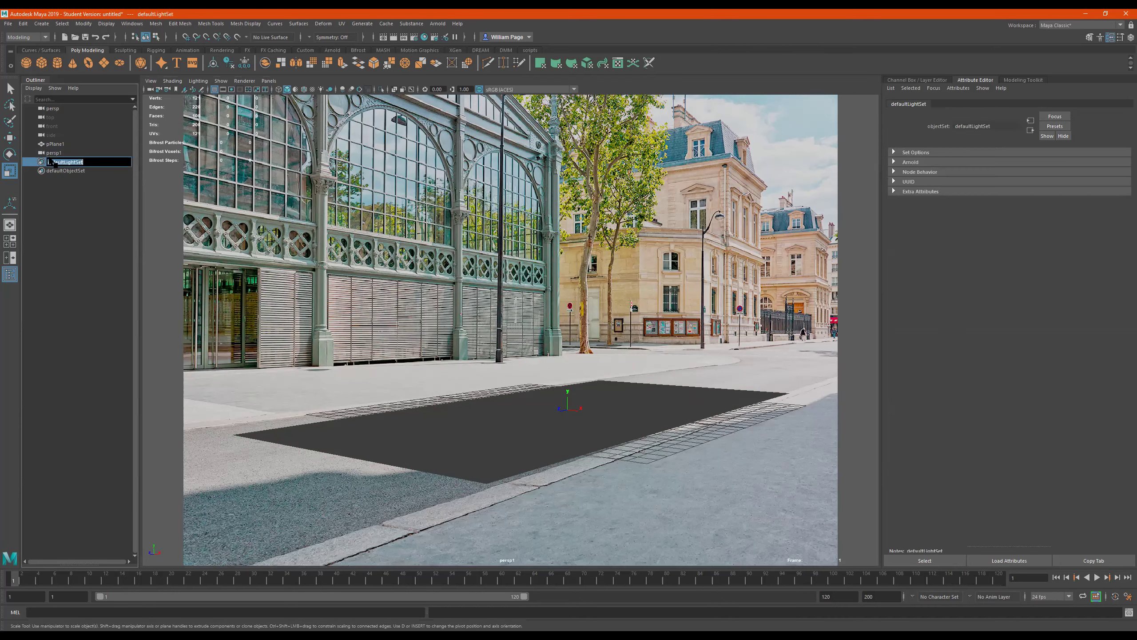
pyautogui.doubleClick(54, 153)
pyautogui.write('RENDER_C')
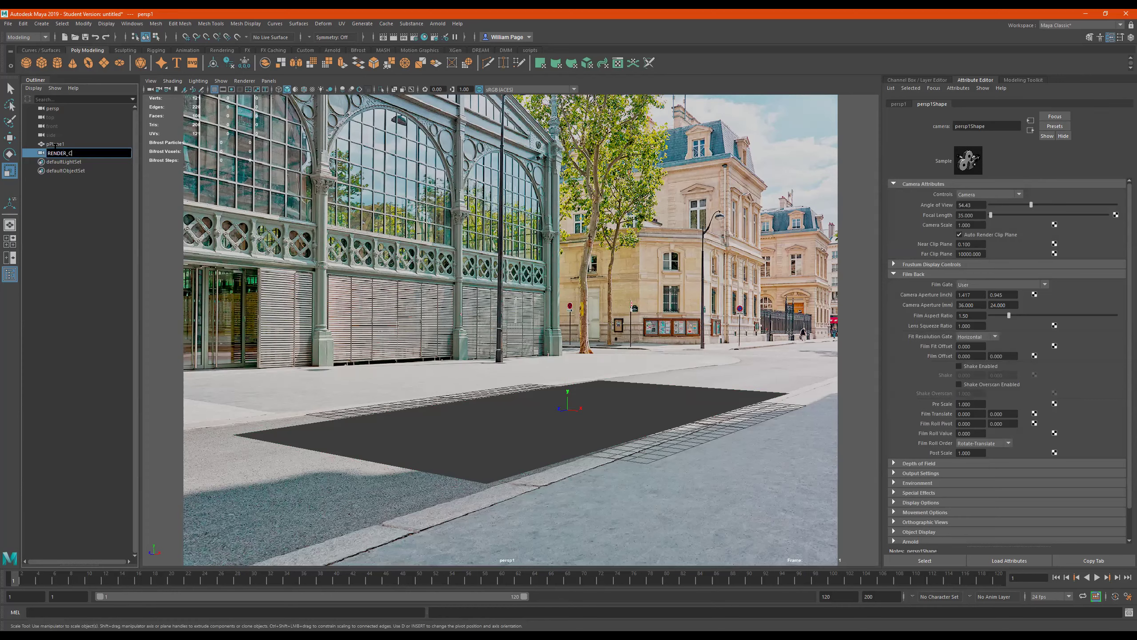
pyautogui.write('AM')
pyautogui.press('Return')
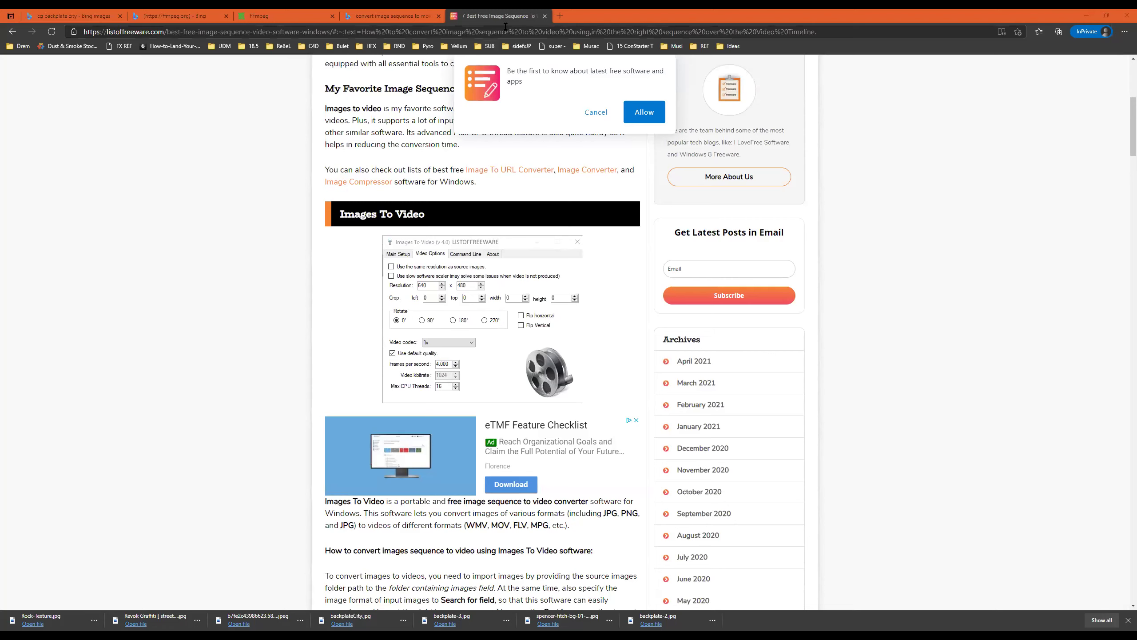
# Step: In the web browser, search for "arnold renderer" and open the gallery on the official Arnold website
pyautogui.click(505, 27)
pyautogui.write('arno')
pyautogui.write('ld r')
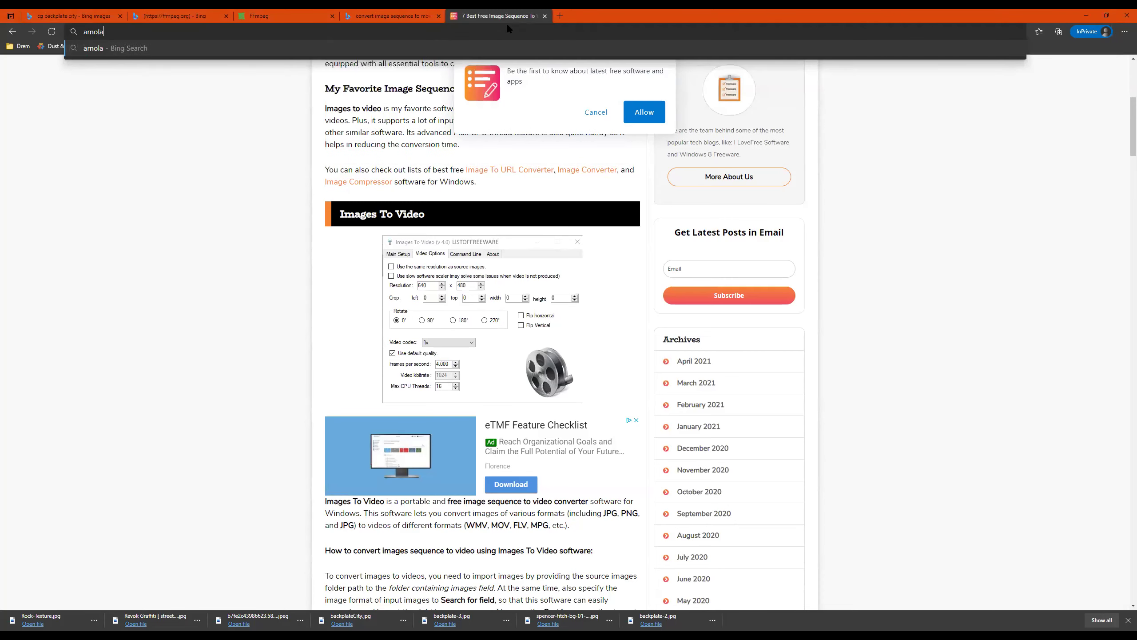
pyautogui.write('enderer')
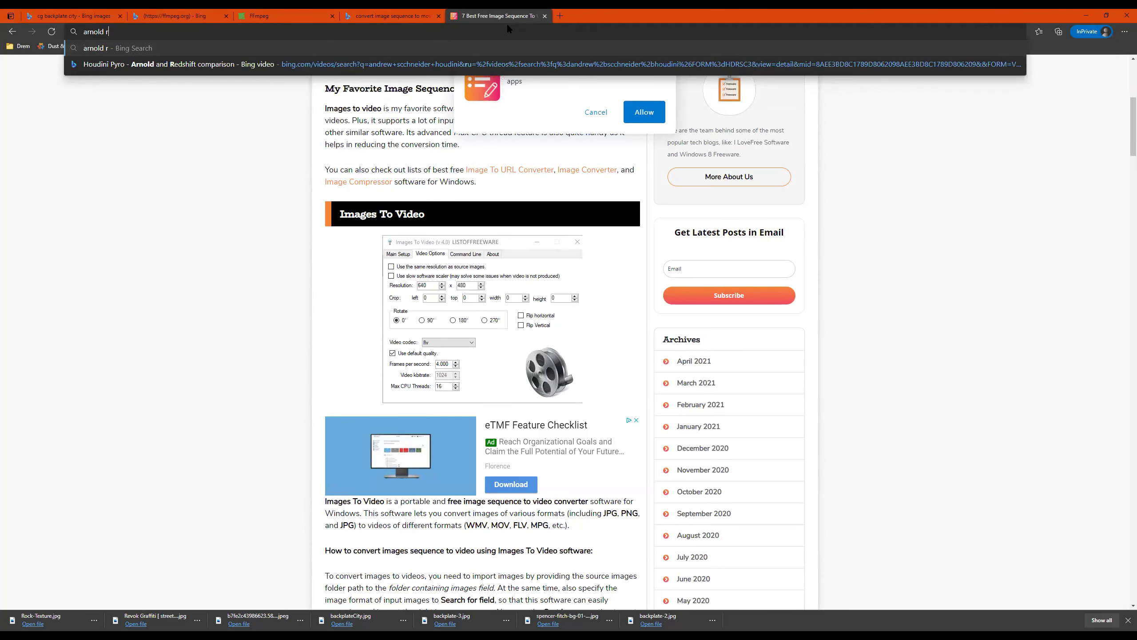
pyautogui.press('Return')
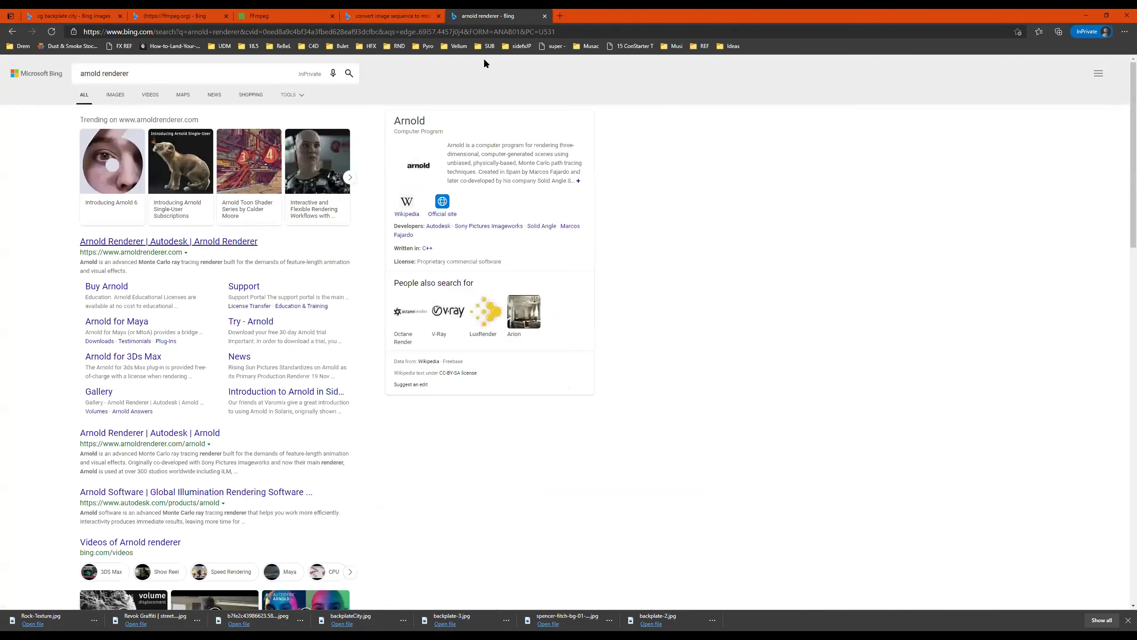
pyautogui.click(145, 244)
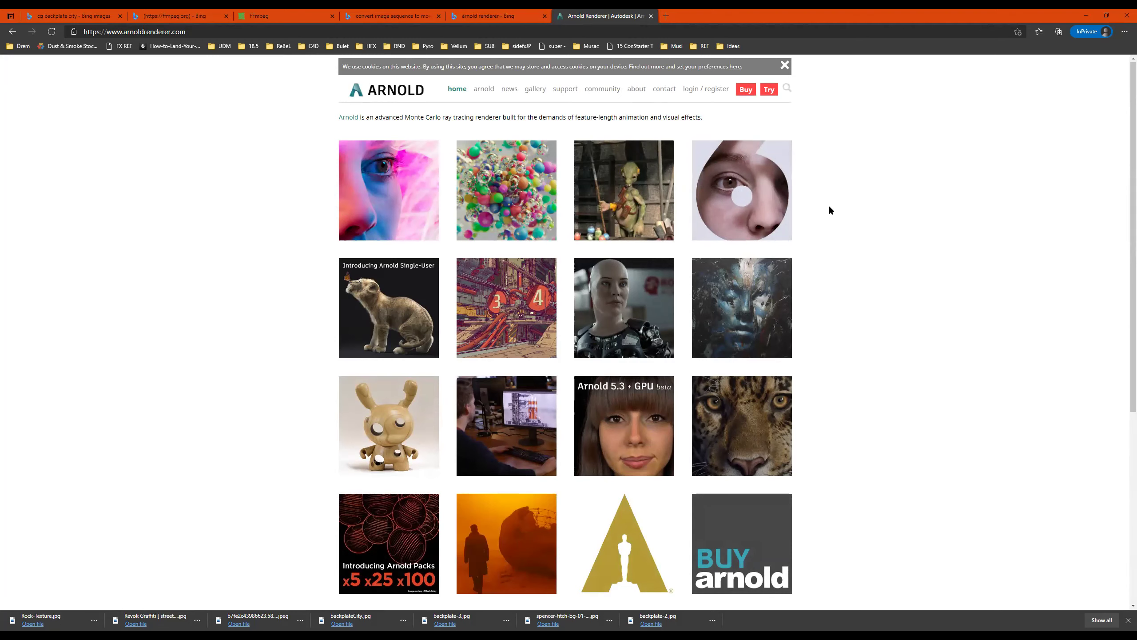
pyautogui.click(543, 92)
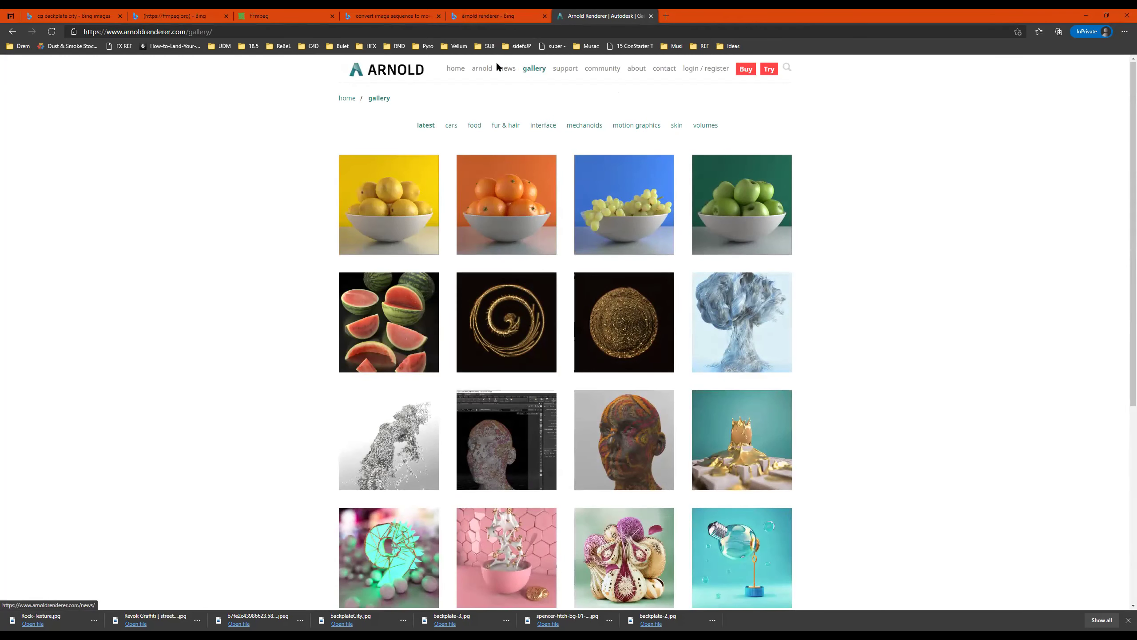
# Step: Search the web for "arnold renderer maya lighting"
pyautogui.hotkey('ctrl', 'l')
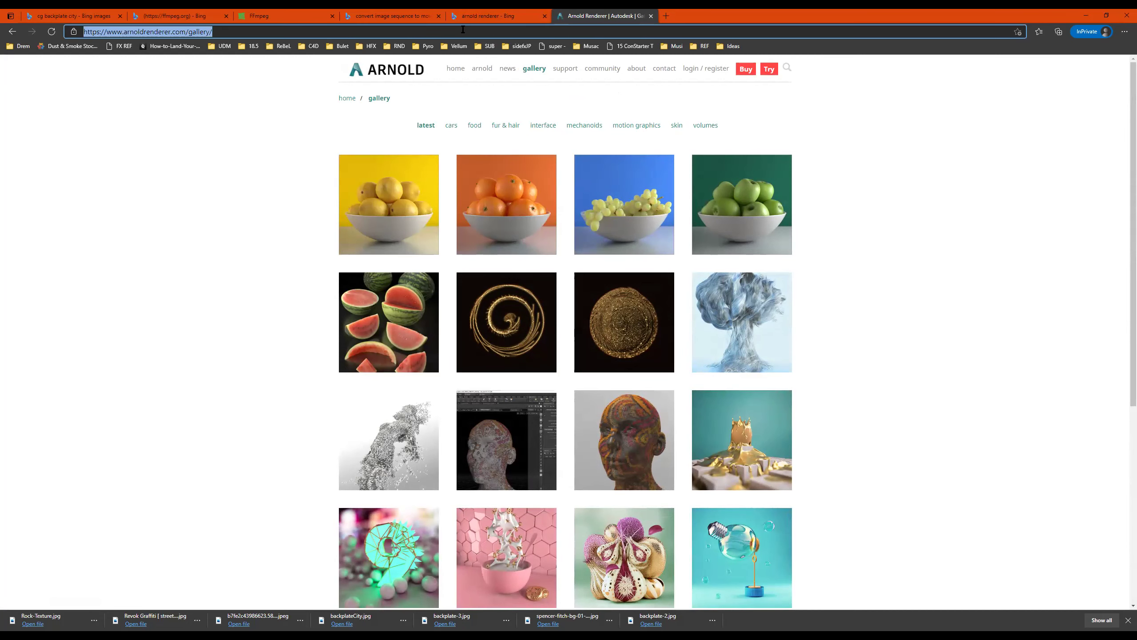
pyautogui.write('arnol')
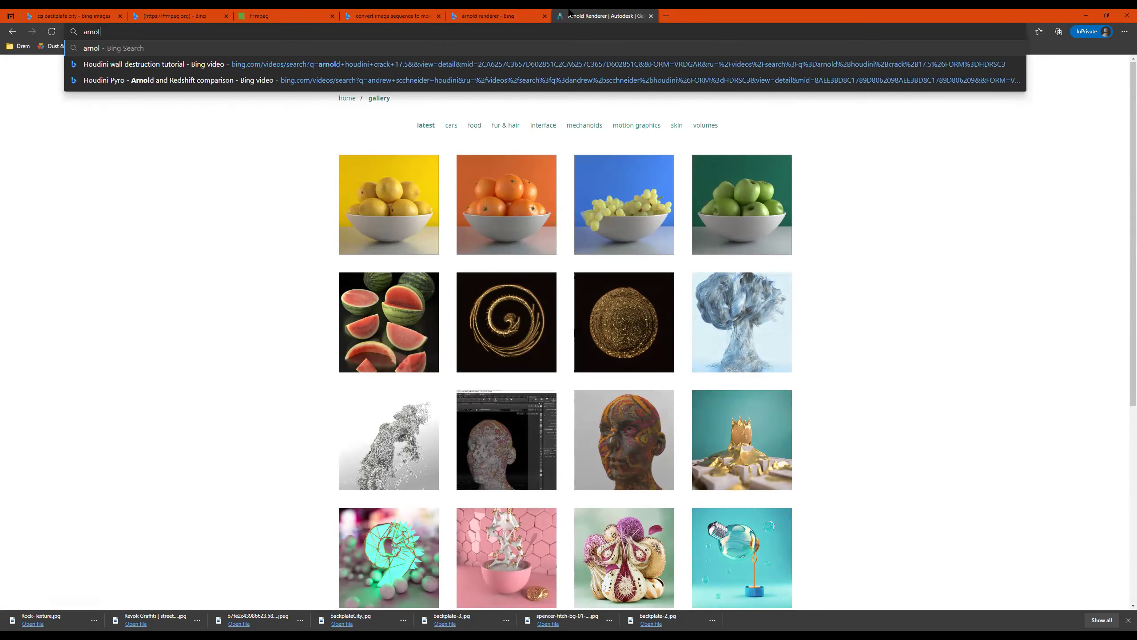
pyautogui.write('d render')
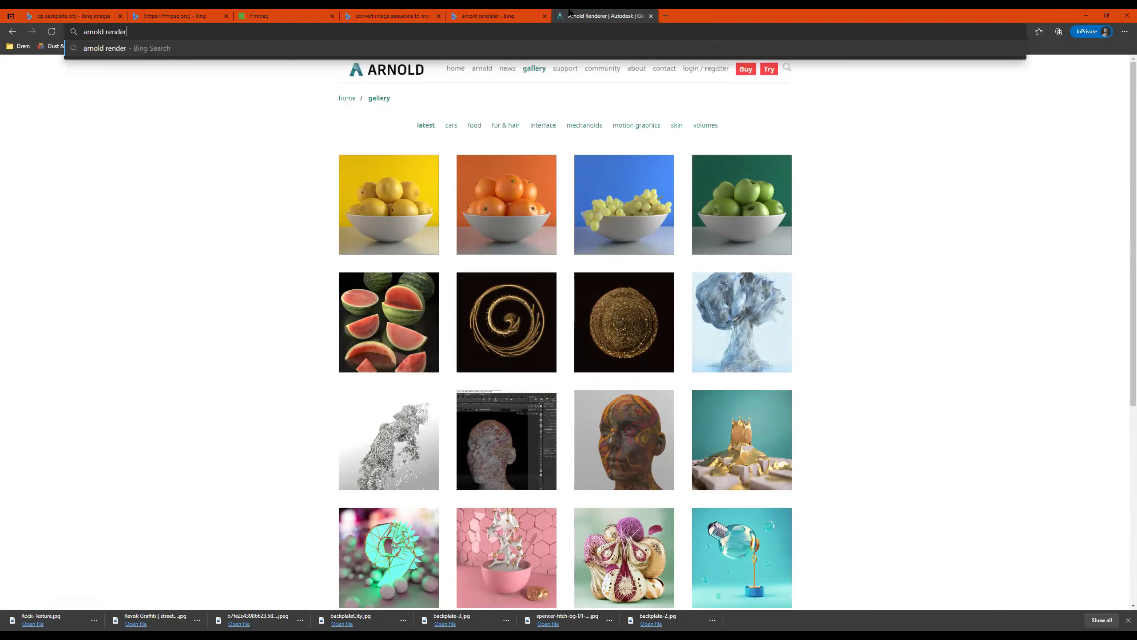
pyautogui.write('er maya lighting')
pyautogui.press('Return')
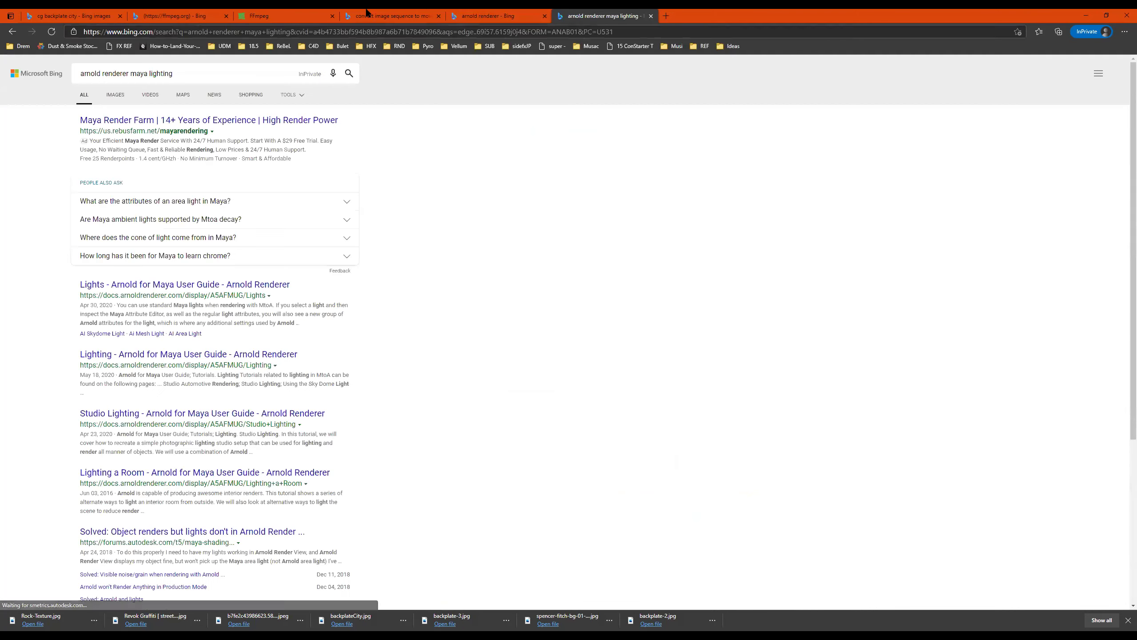
# Step: Open the Lights and Lighting pages of the Arnold for Maya User Guide in new tabs and view the Lights page
pyautogui.middleClick(220, 287)
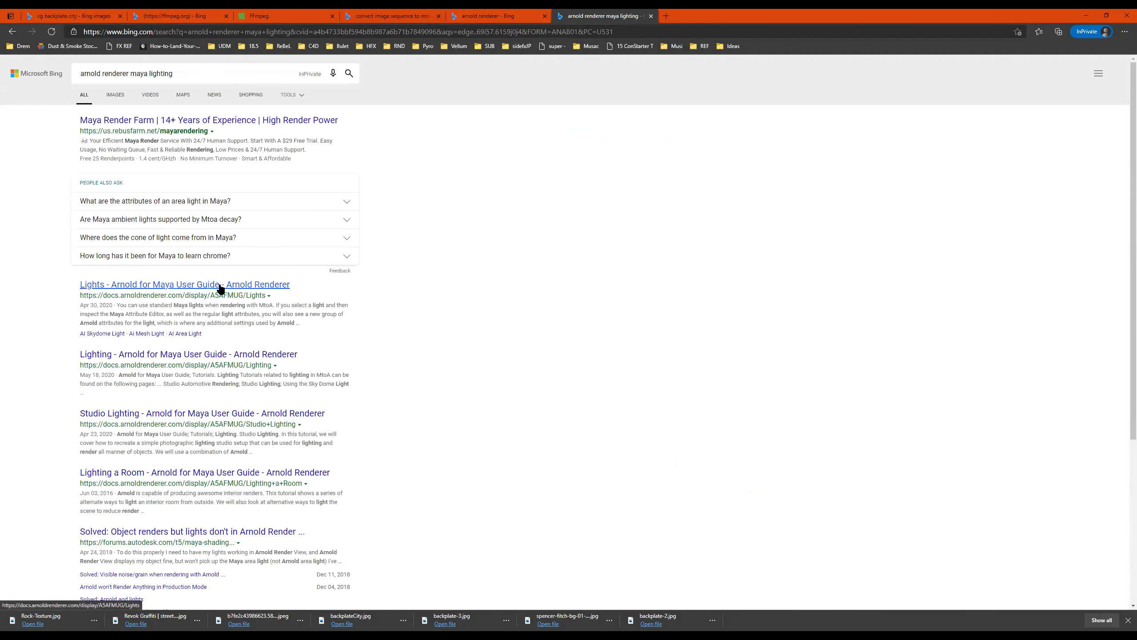
pyautogui.middleClick(211, 359)
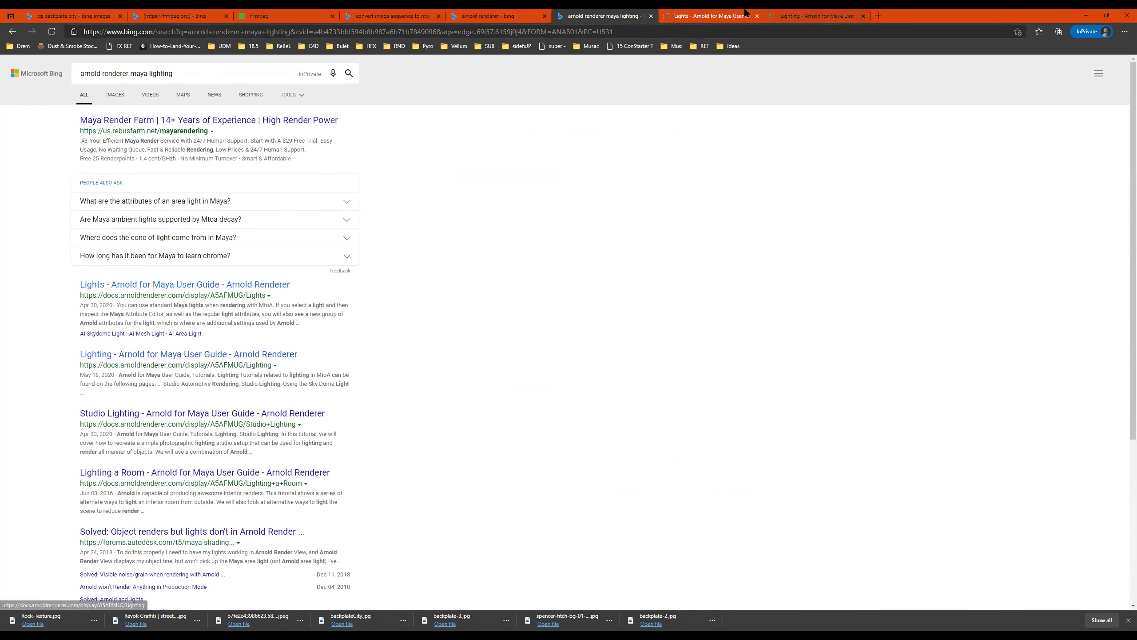
pyautogui.hotkey('ctrl', 'Tab')
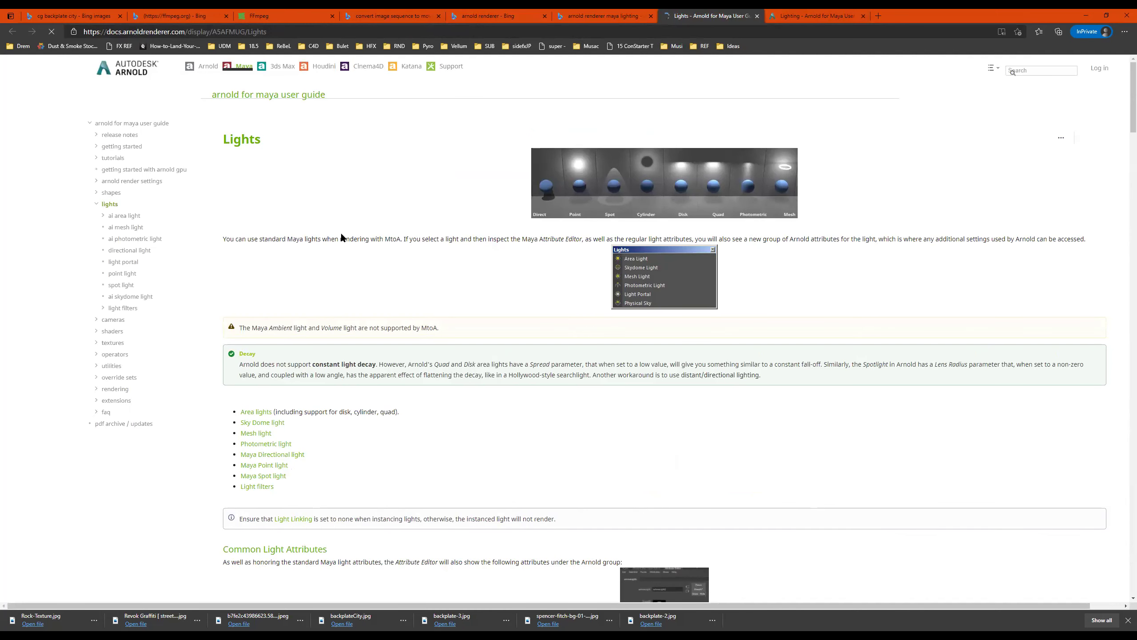
# Step: Find the Learning Scenes page in the user guide's tutorials and download Car-Studio-Lighting.zip
pyautogui.click(113, 158)
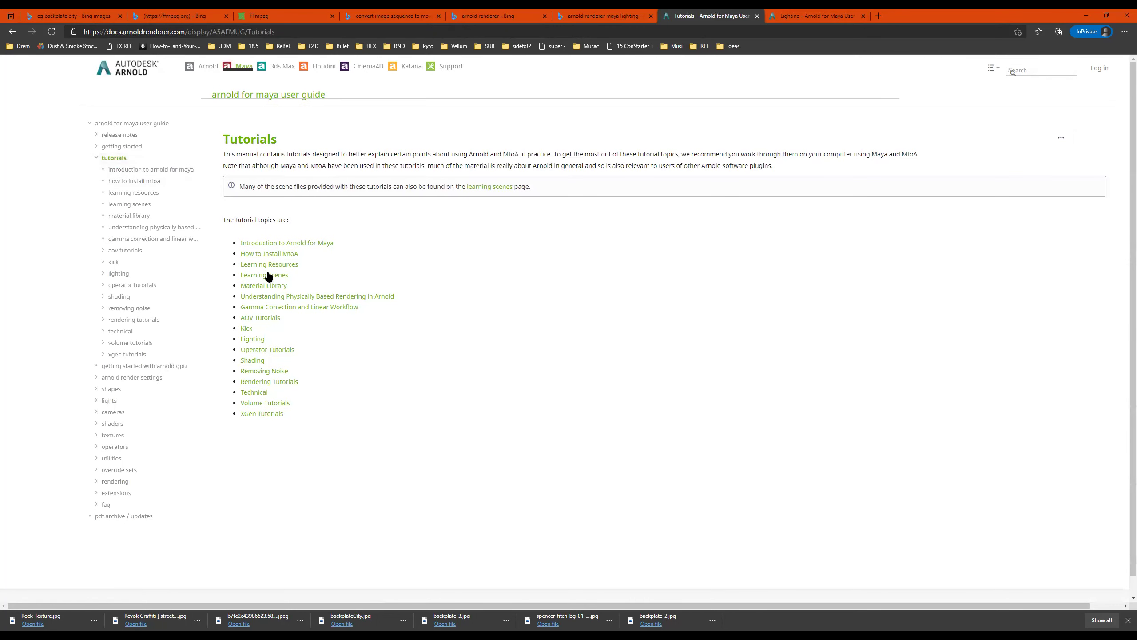
pyautogui.click(270, 275)
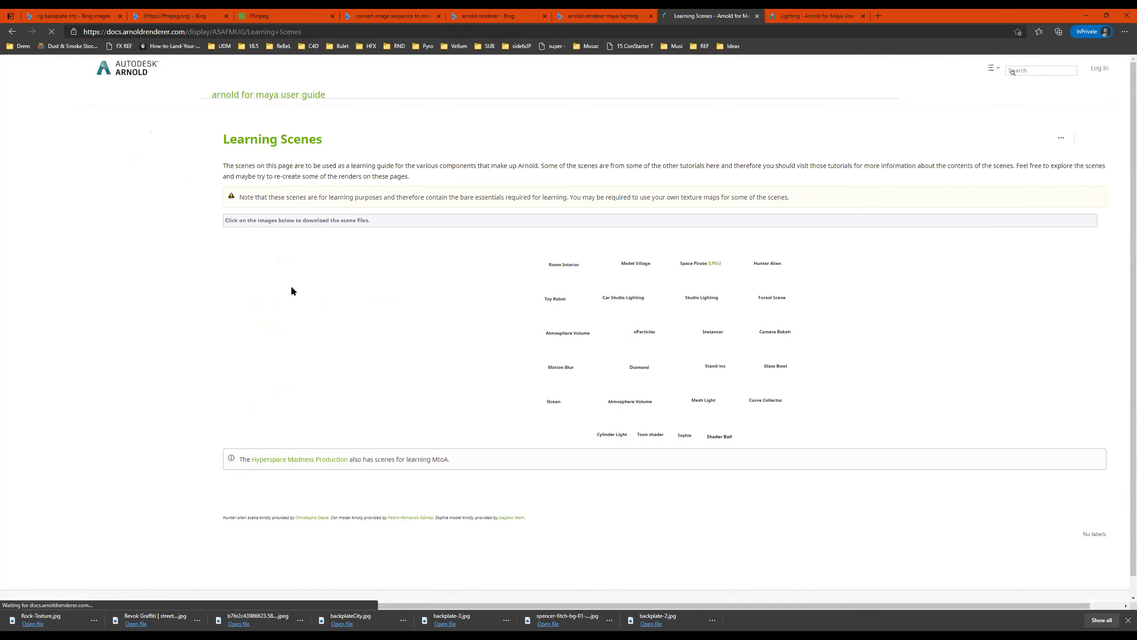
pyautogui.scroll(-2, 970, 338)
pyautogui.scroll(-5, 598, 306)
pyautogui.scroll(5, 598, 306)
pyautogui.click(626, 288)
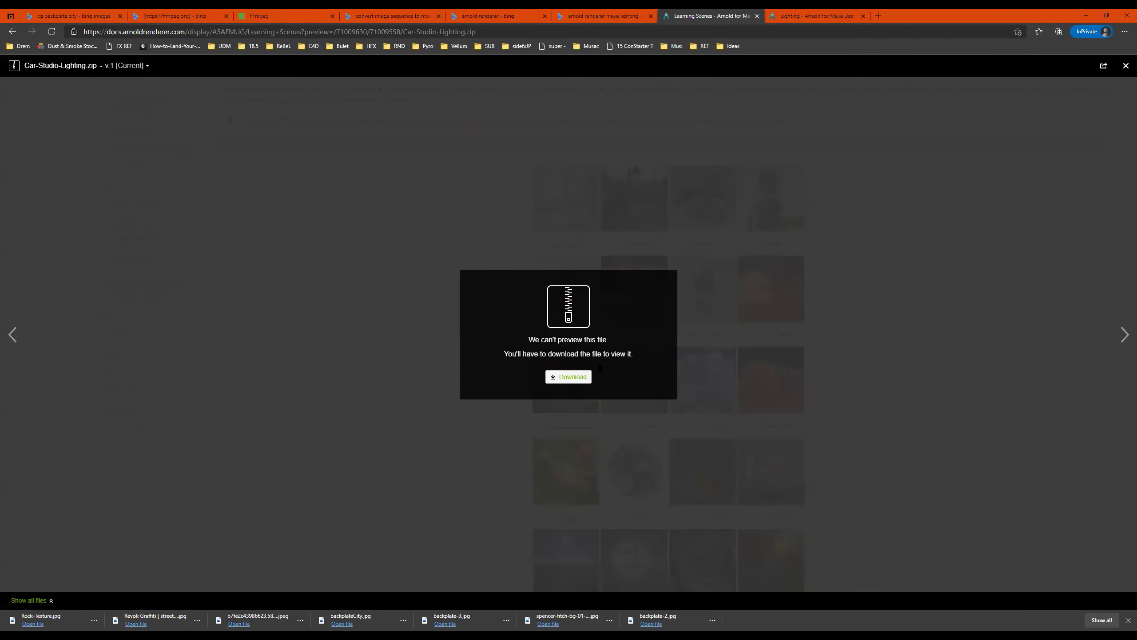
pyautogui.click(567, 378)
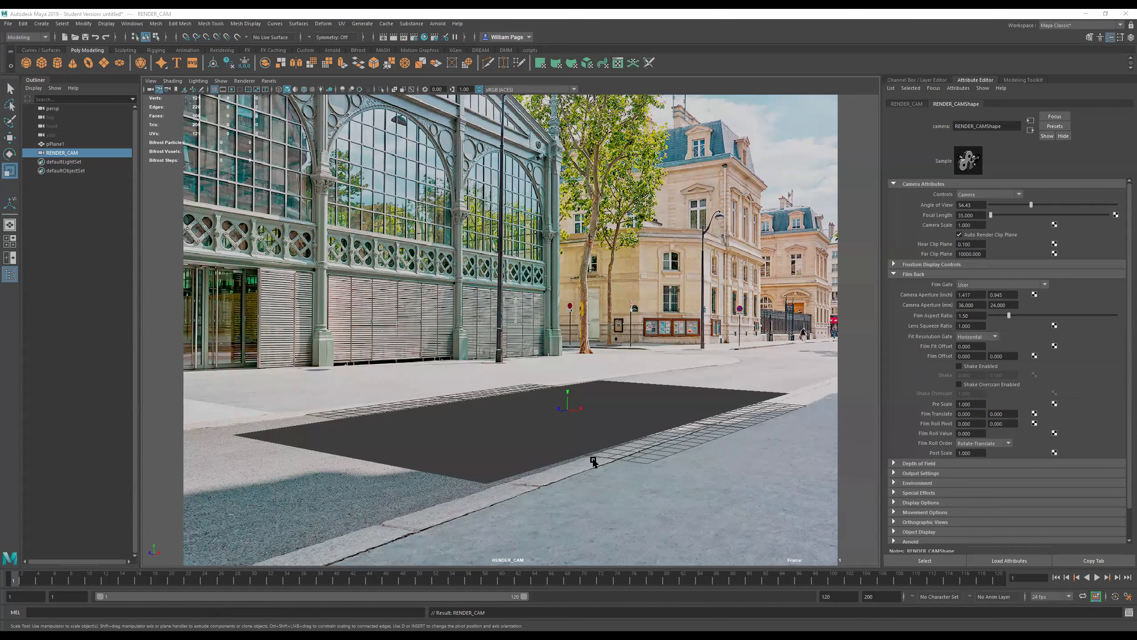
# Step: Import the downloaded car studio lighting scene into the current Maya scene and dismiss the loading notices
pyautogui.moveTo(1133, 213)
pyautogui.mouseDown()
pyautogui.moveTo(812, 127)
pyautogui.moveTo(756, 99)
pyautogui.mouseUp()
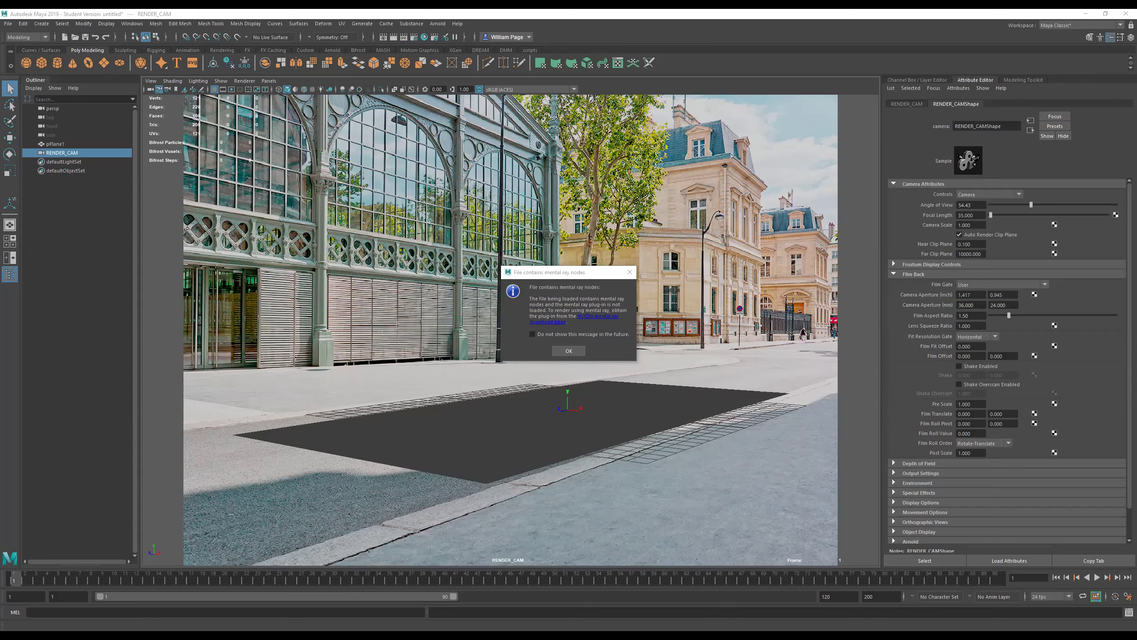
pyautogui.click(569, 350)
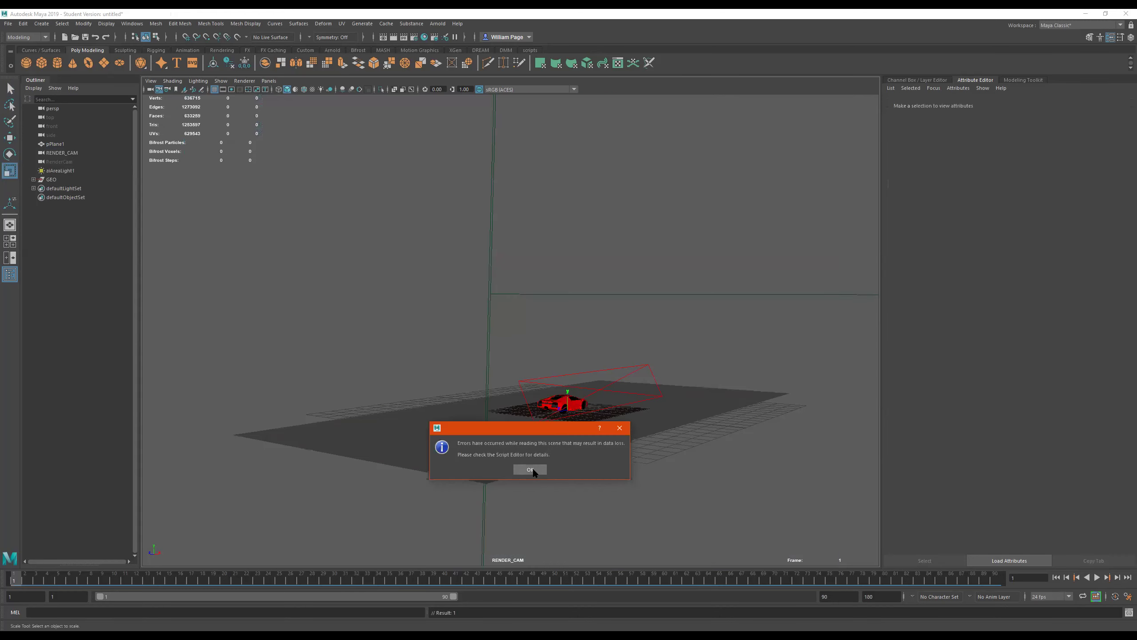
pyautogui.click(530, 469)
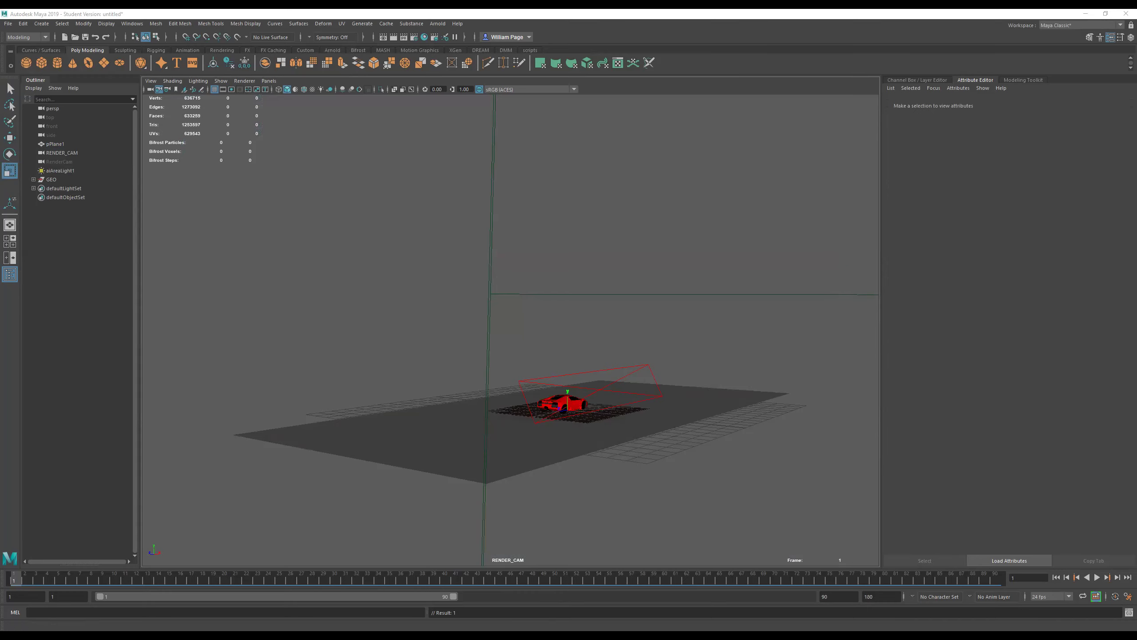
pyautogui.click(713, 357)
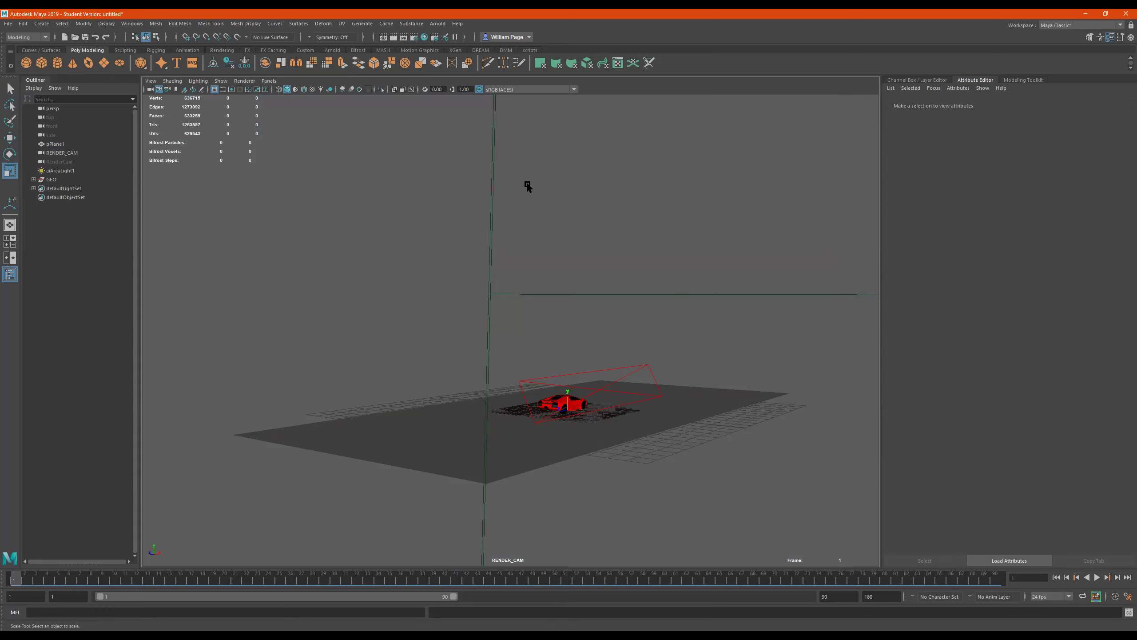
# Step: Look through the imported RenderCam camera, then return the viewport to RENDER_CAM
pyautogui.click(269, 81)
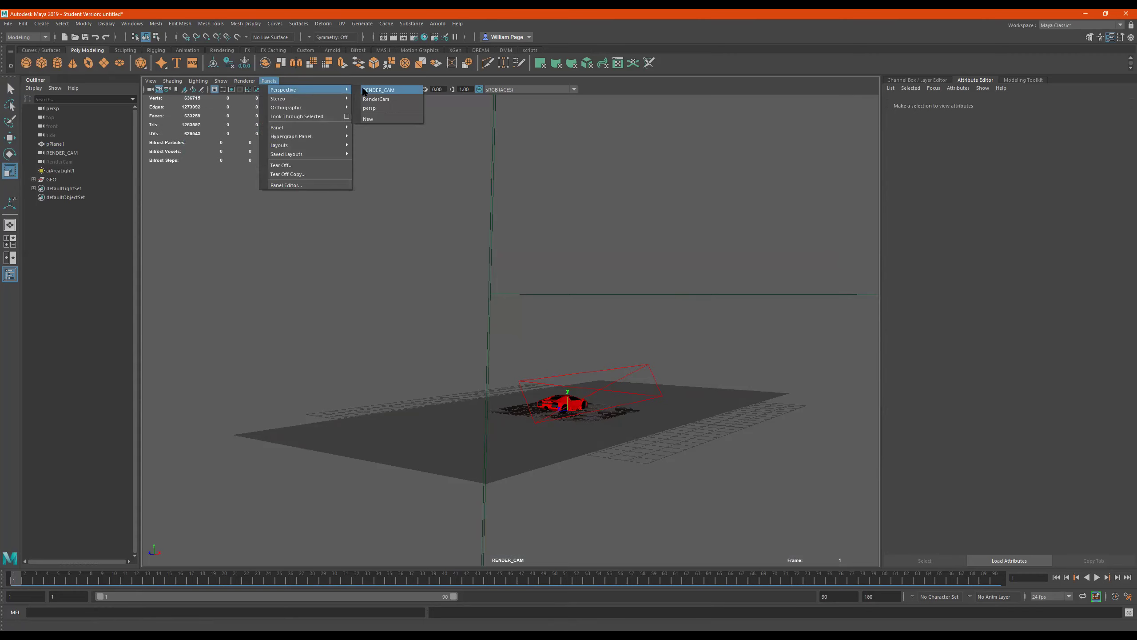
pyautogui.click(377, 90)
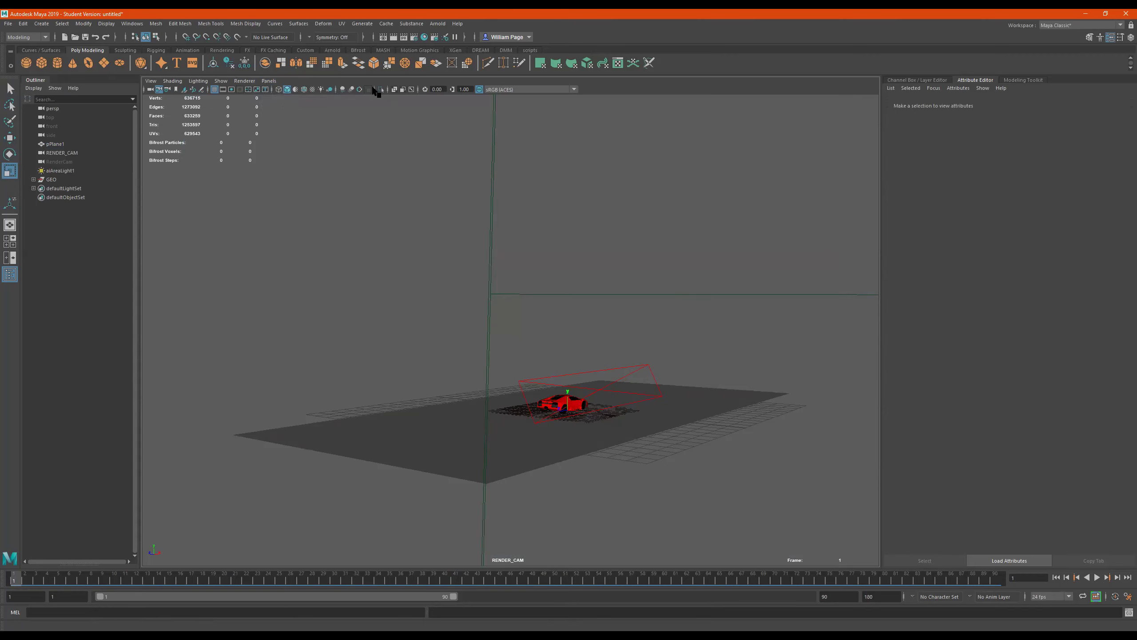
pyautogui.click(270, 81)
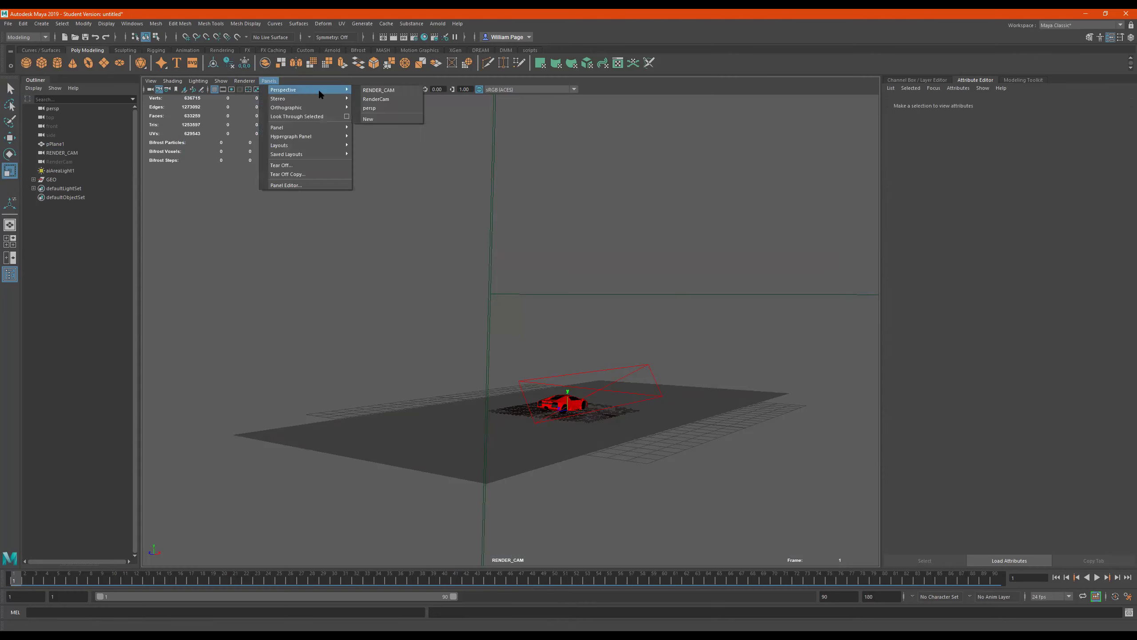
pyautogui.click(376, 99)
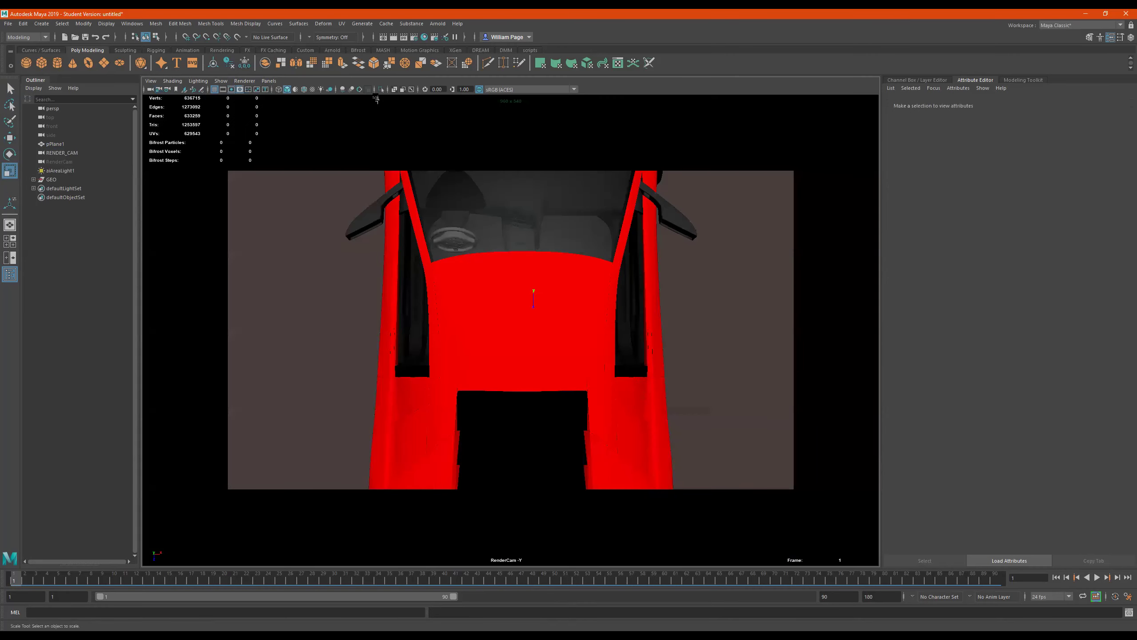
pyautogui.click(269, 82)
pyautogui.moveTo(323, 90)
pyautogui.click(378, 90)
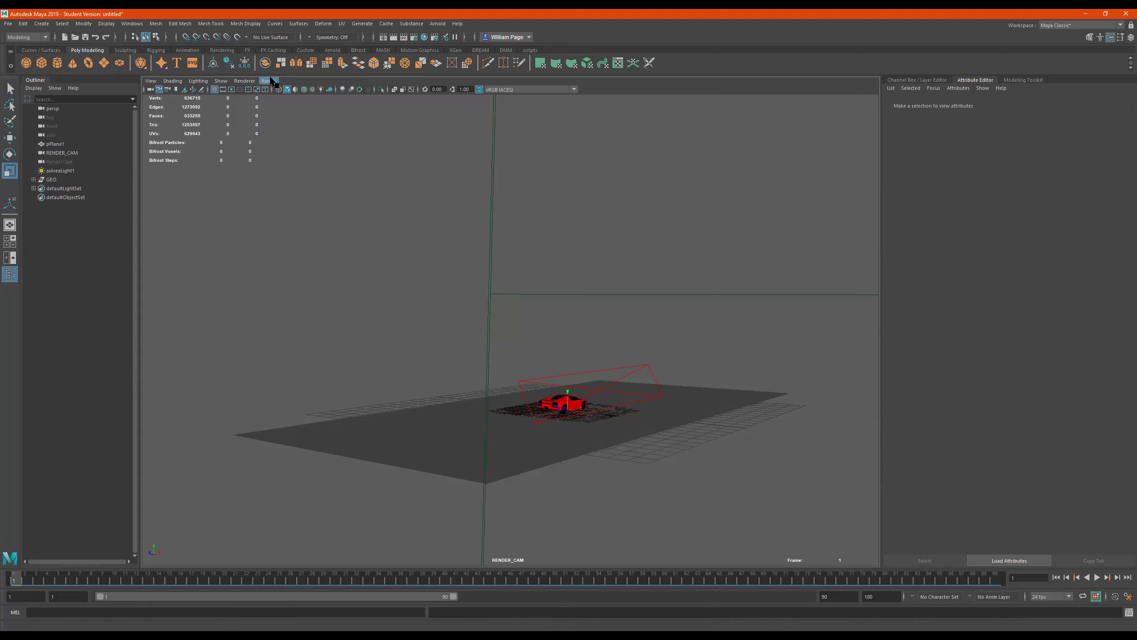
# Step: Show the hidden imported RenderCam camera and hide it again
pyautogui.click(60, 162)
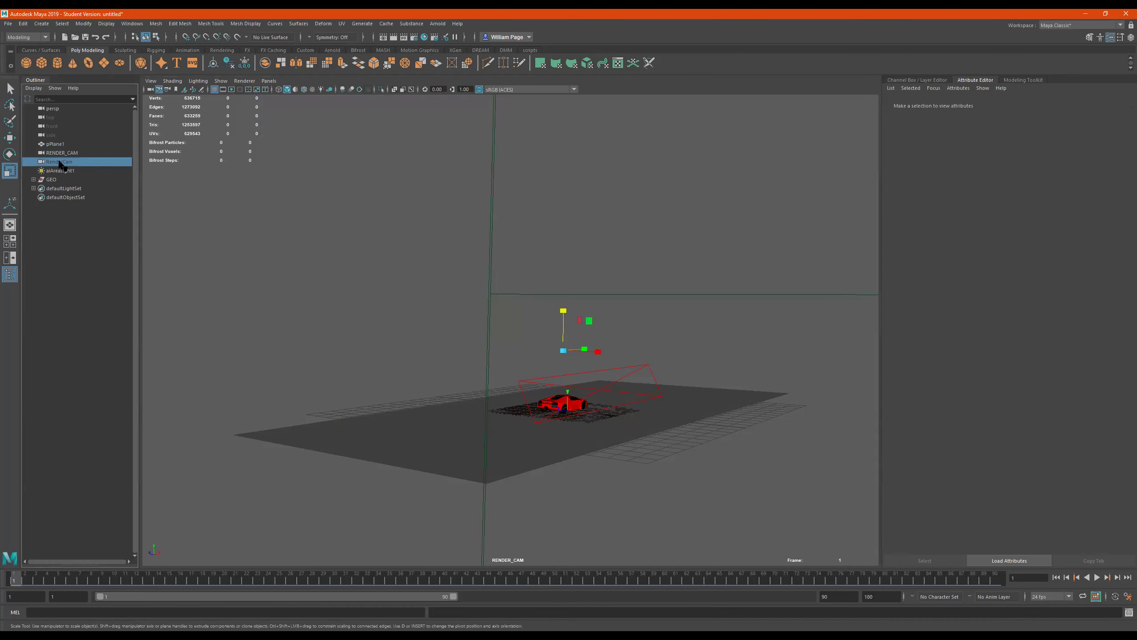
pyautogui.press('h')
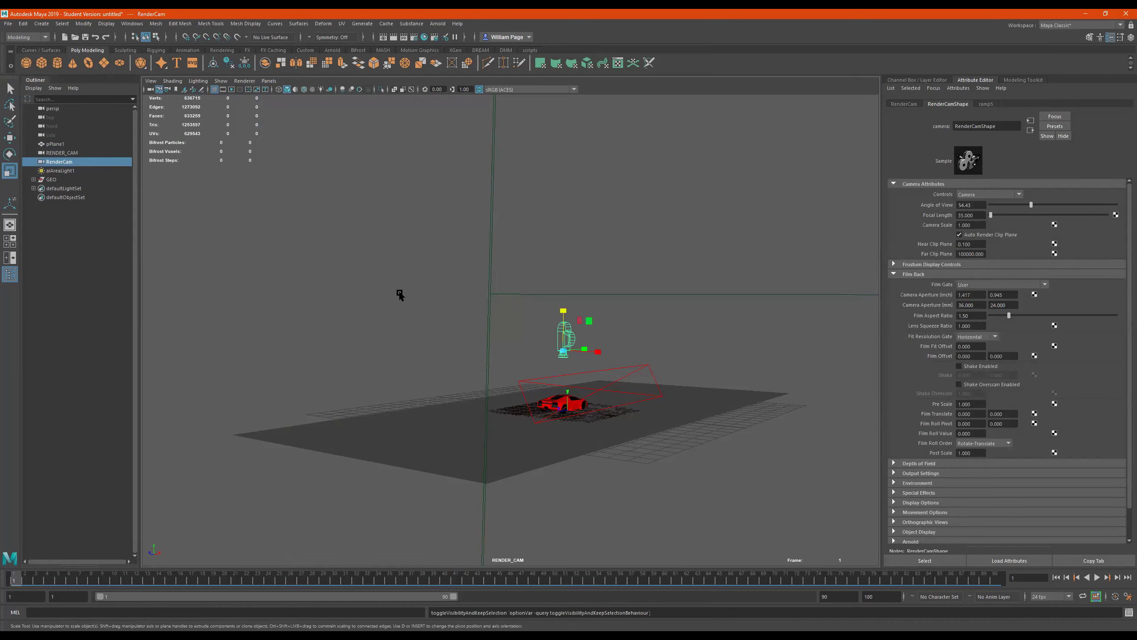
pyautogui.press('h')
pyautogui.click(84, 152)
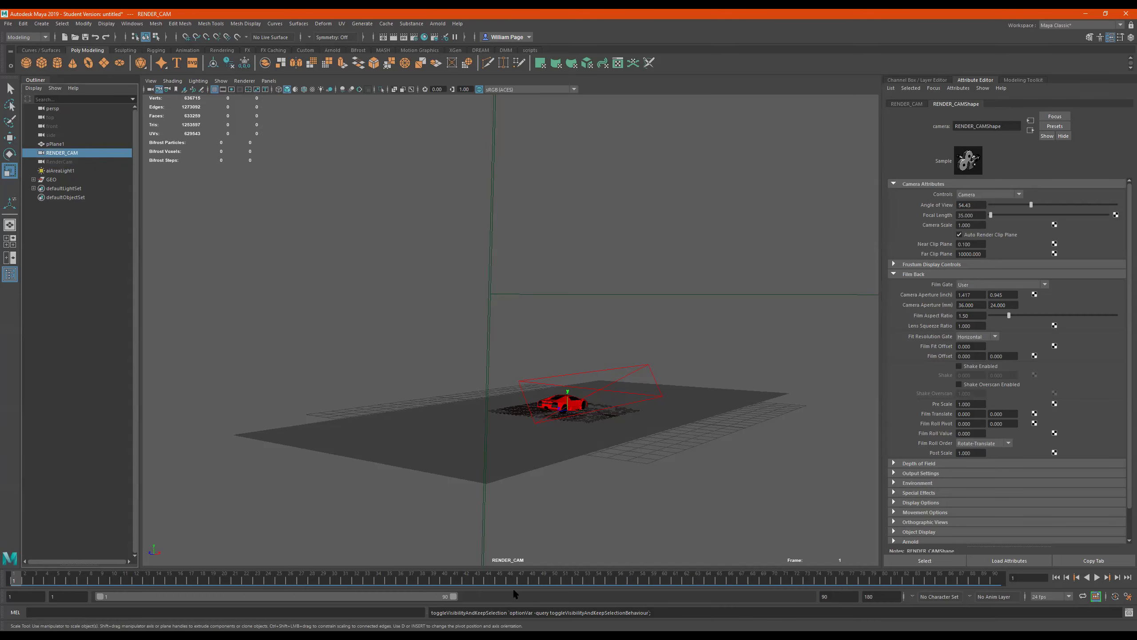
pyautogui.click(500, 460)
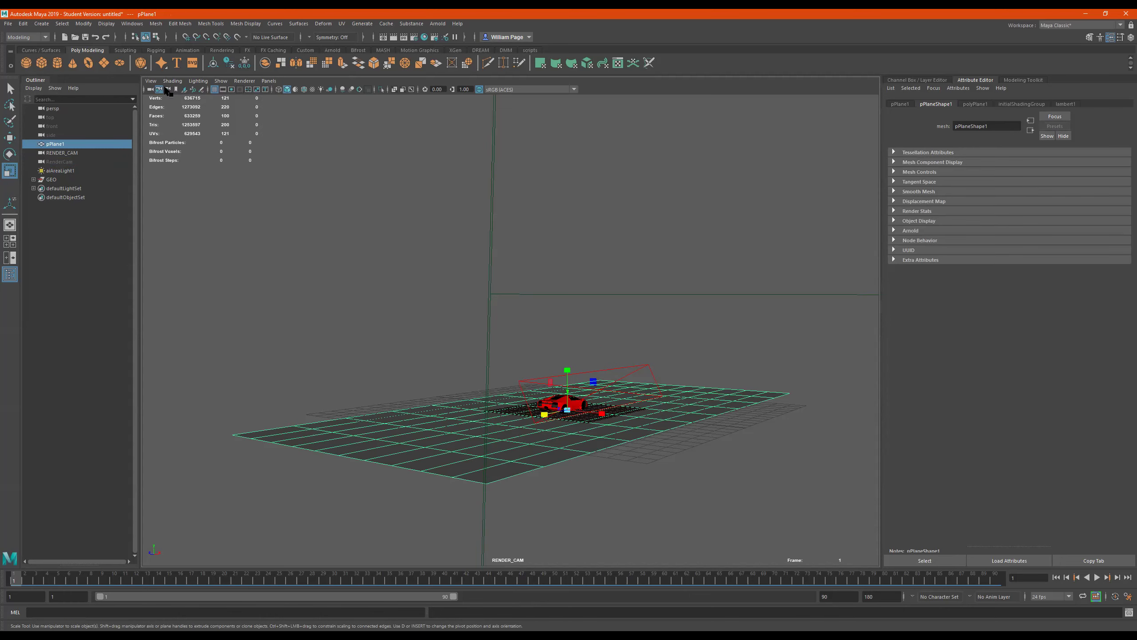
# Step: Import backplateCity.jpg from the CLASS folder on the desktop as an image plane for RENDER_CAM
pyautogui.click(152, 82)
pyautogui.moveTo(215, 278)
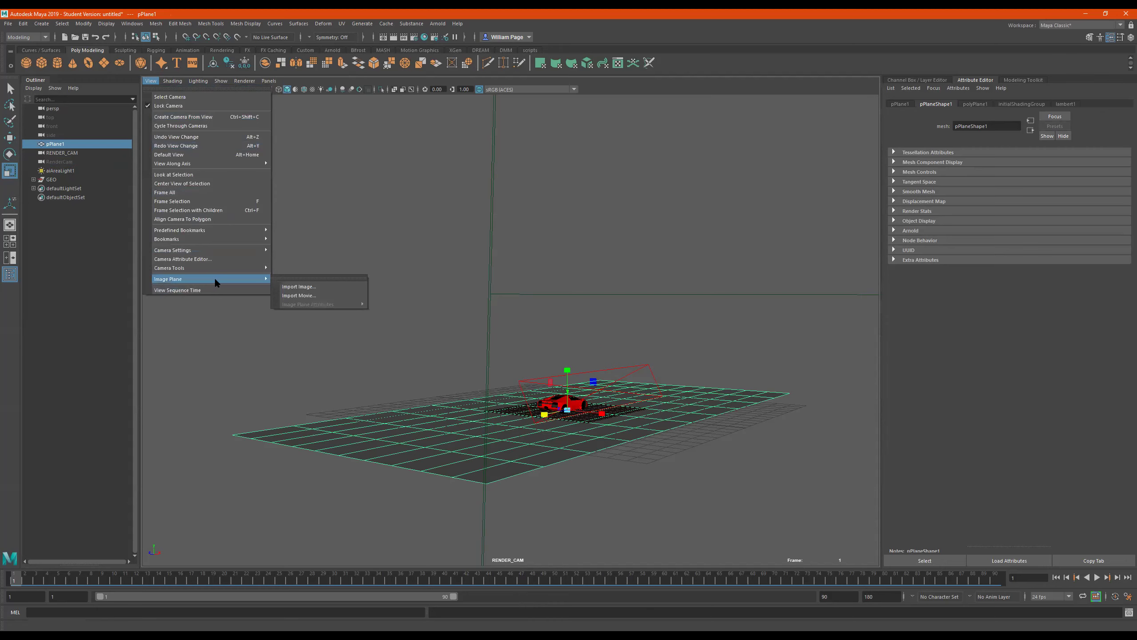
pyautogui.click(303, 286)
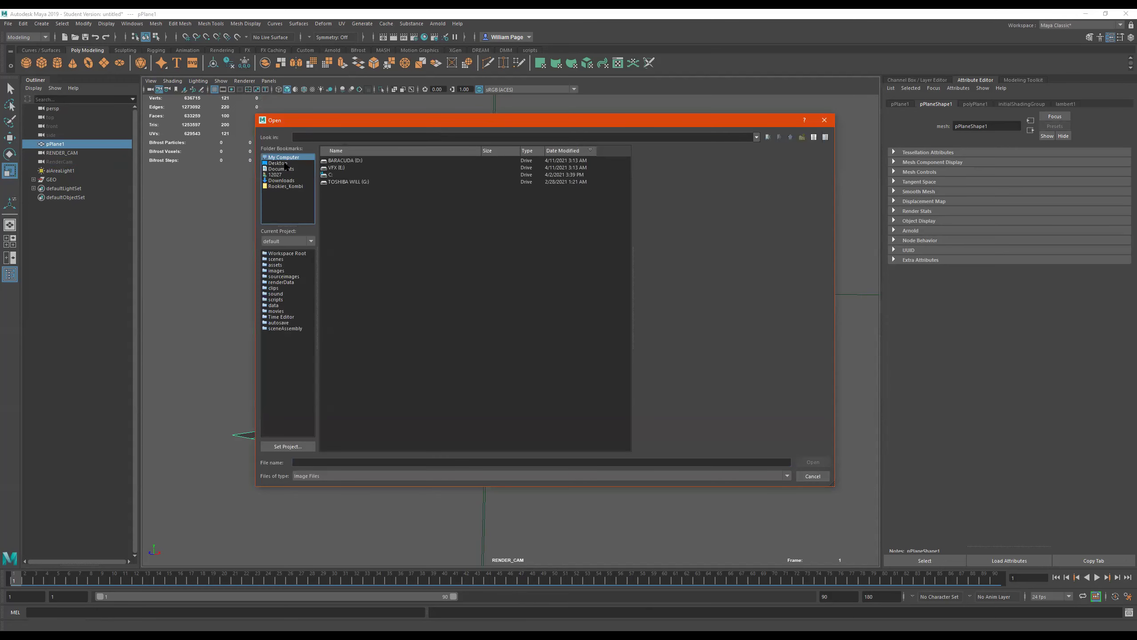
pyautogui.click(285, 164)
pyautogui.scroll(-20, 421, 386)
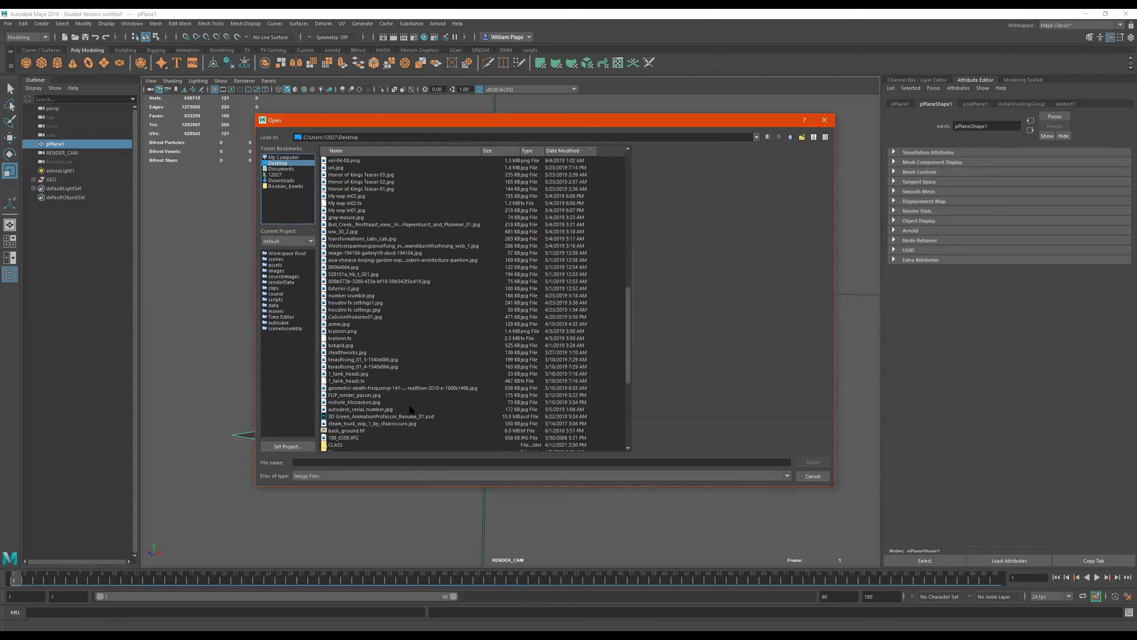
pyautogui.click(400, 275)
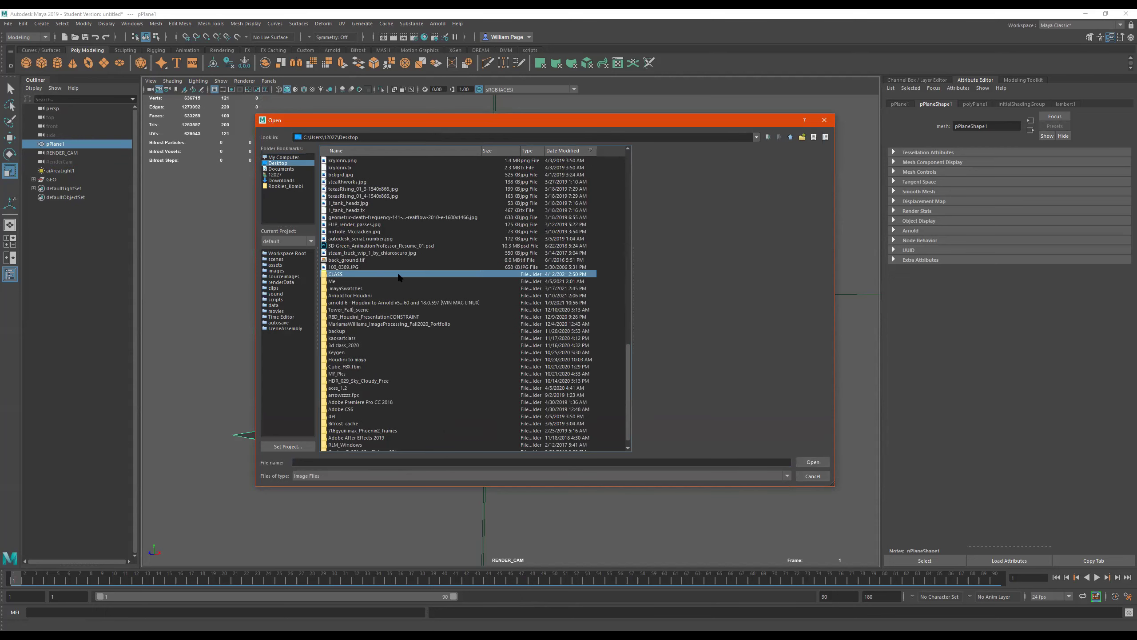
pyautogui.doubleClick(338, 275)
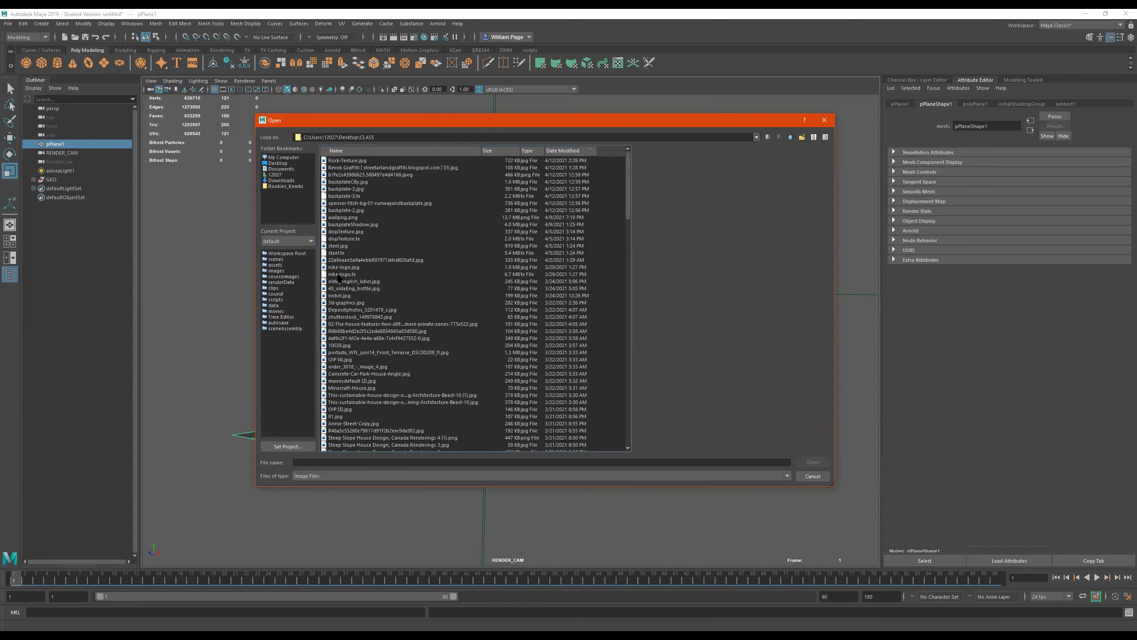
pyautogui.click(366, 167)
pyautogui.click(362, 175)
pyautogui.click(350, 181)
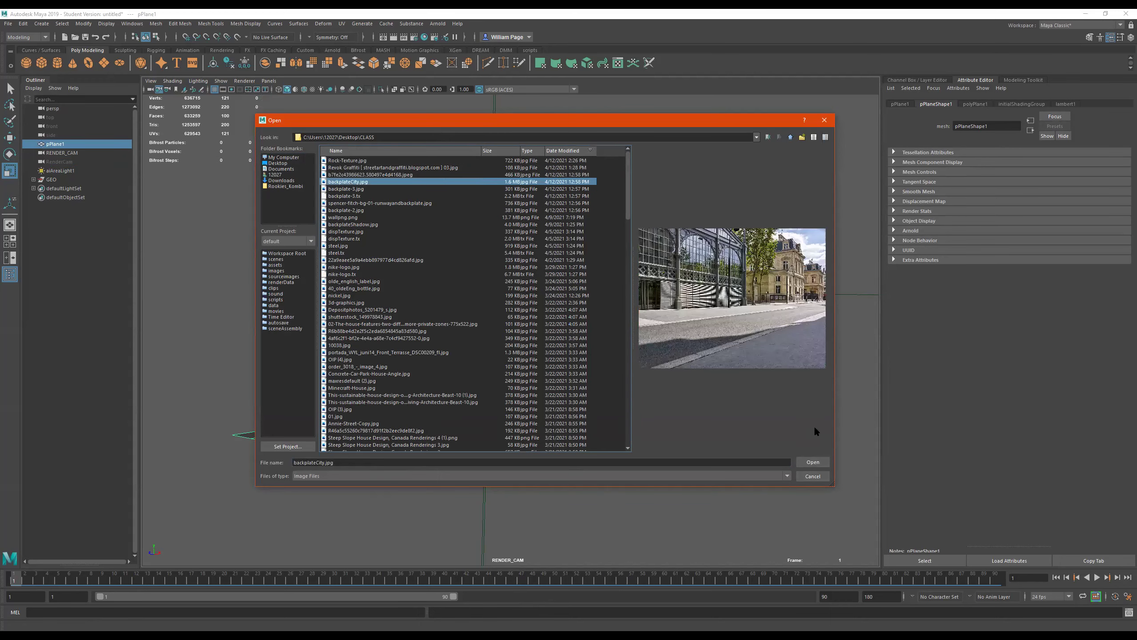
pyautogui.click(819, 463)
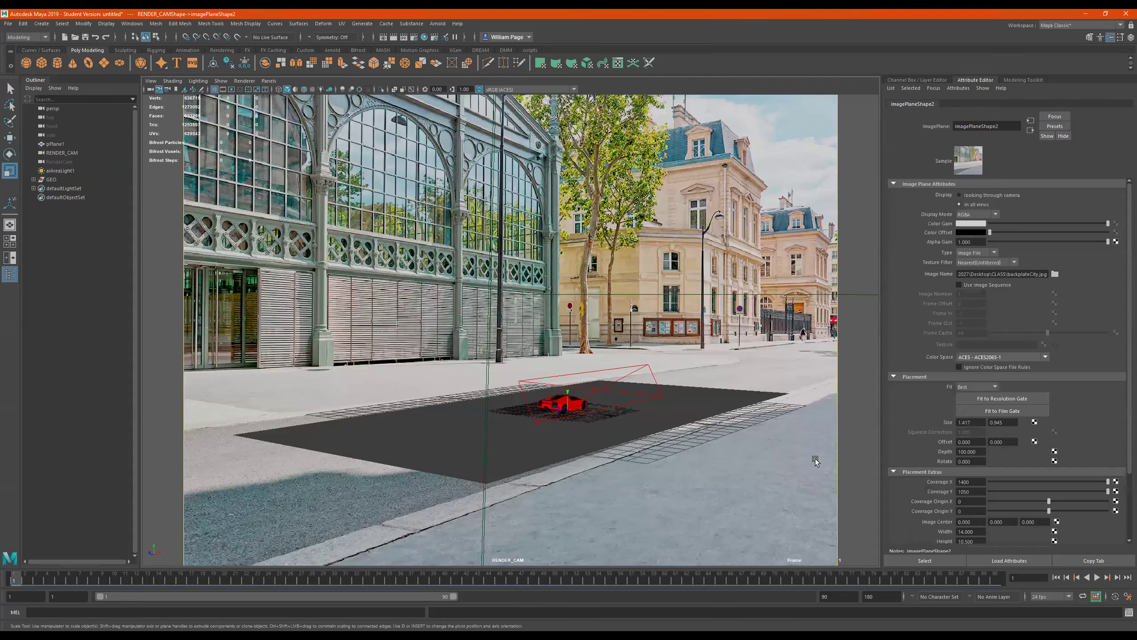
# Step: From the persp camera, delete the imported area light and the floor plane beneath the car
pyautogui.click(50, 179)
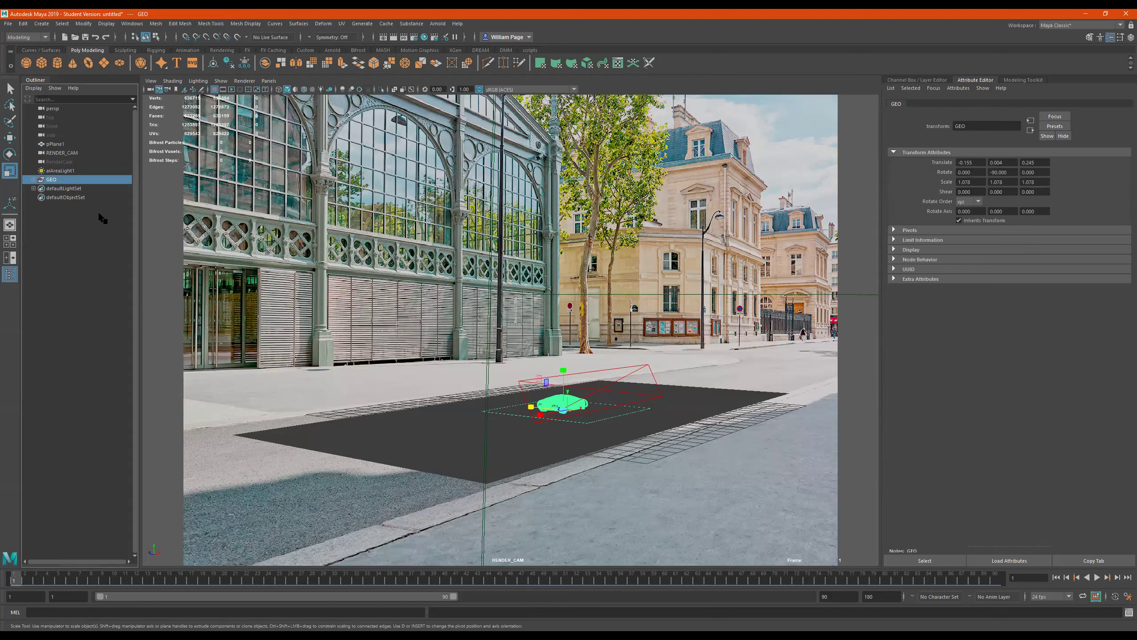
pyautogui.click(269, 80)
pyautogui.moveTo(338, 88)
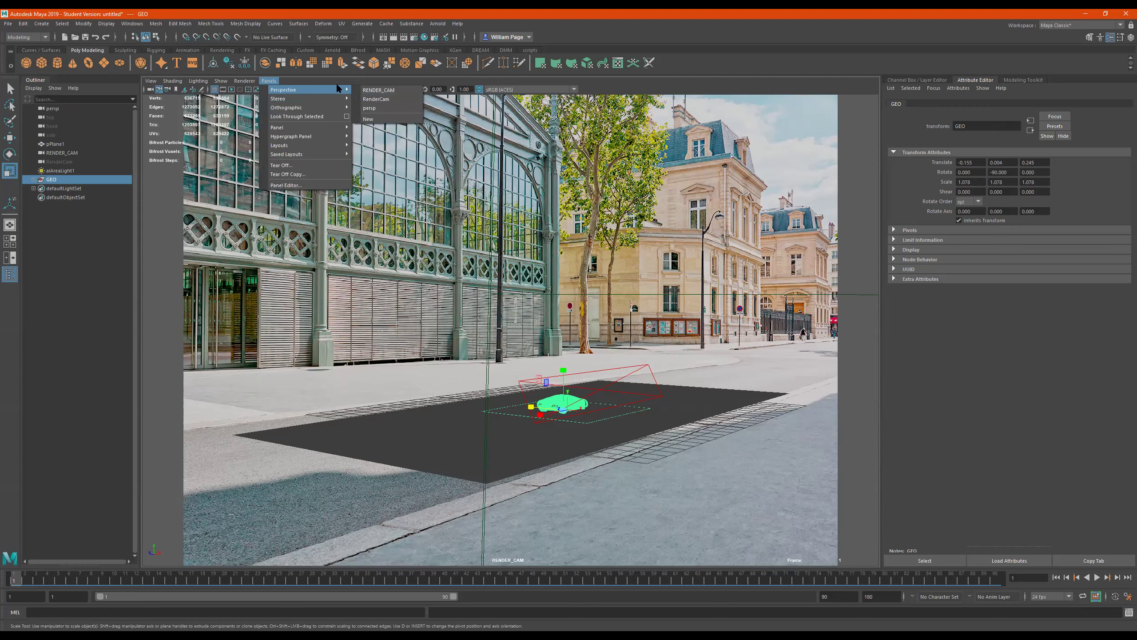
pyautogui.click(386, 108)
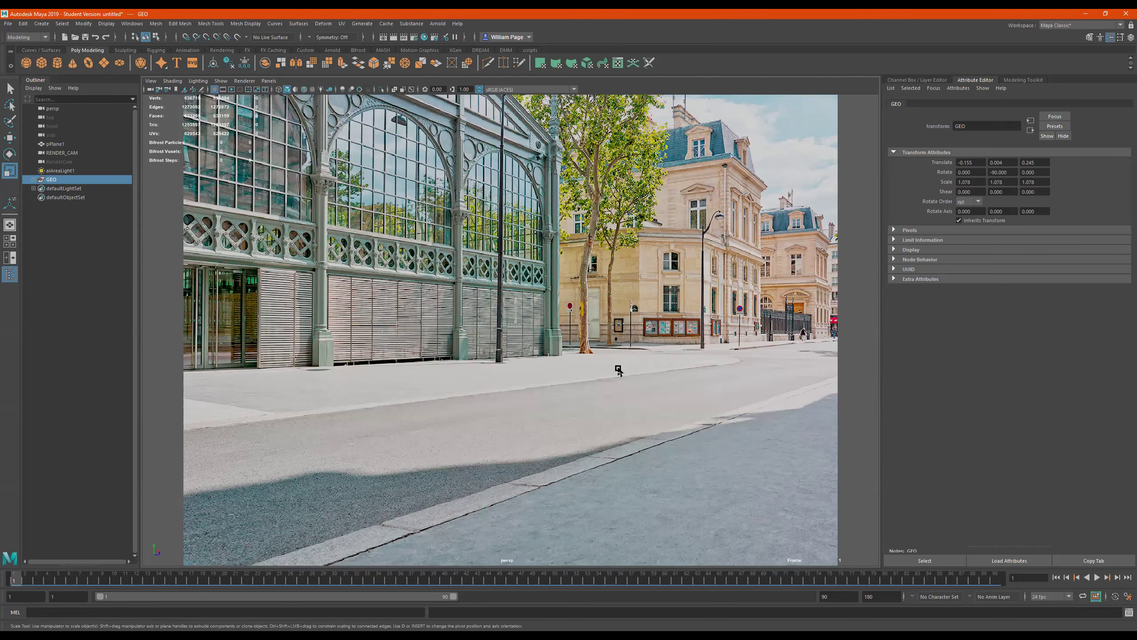
pyautogui.keyDown('alt'); pyautogui.moveTo(613, 363); pyautogui.dragTo(488, 254); pyautogui.keyUp('alt')
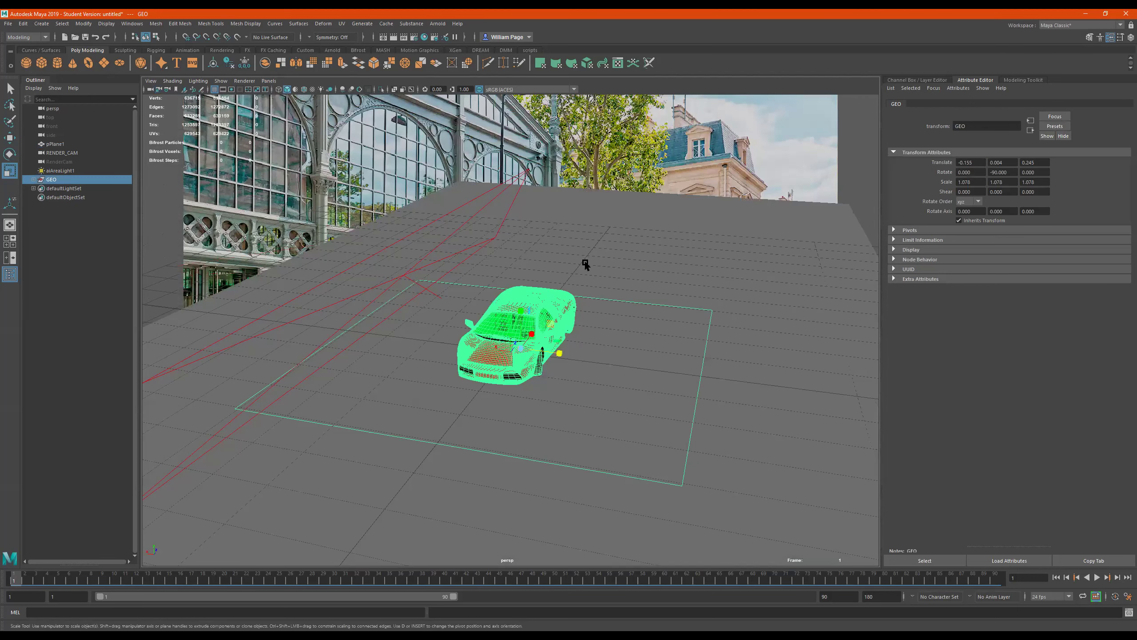
pyautogui.keyDown('alt'); pyautogui.moveTo(622, 242); pyautogui.dragTo(626, 239); pyautogui.keyUp('alt')
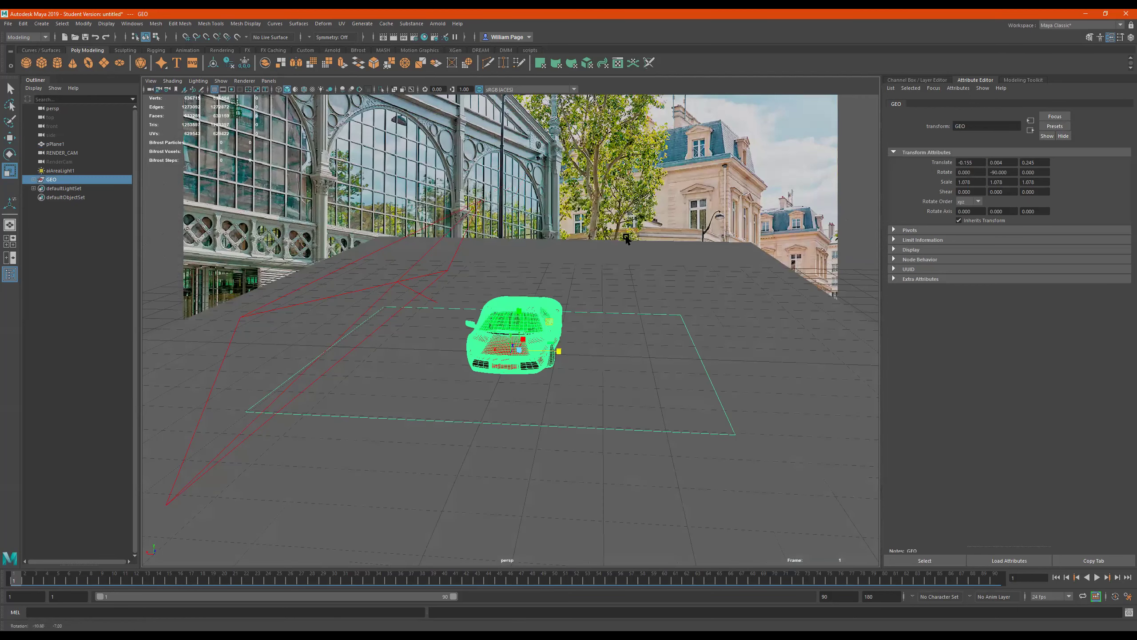
pyautogui.click(434, 214)
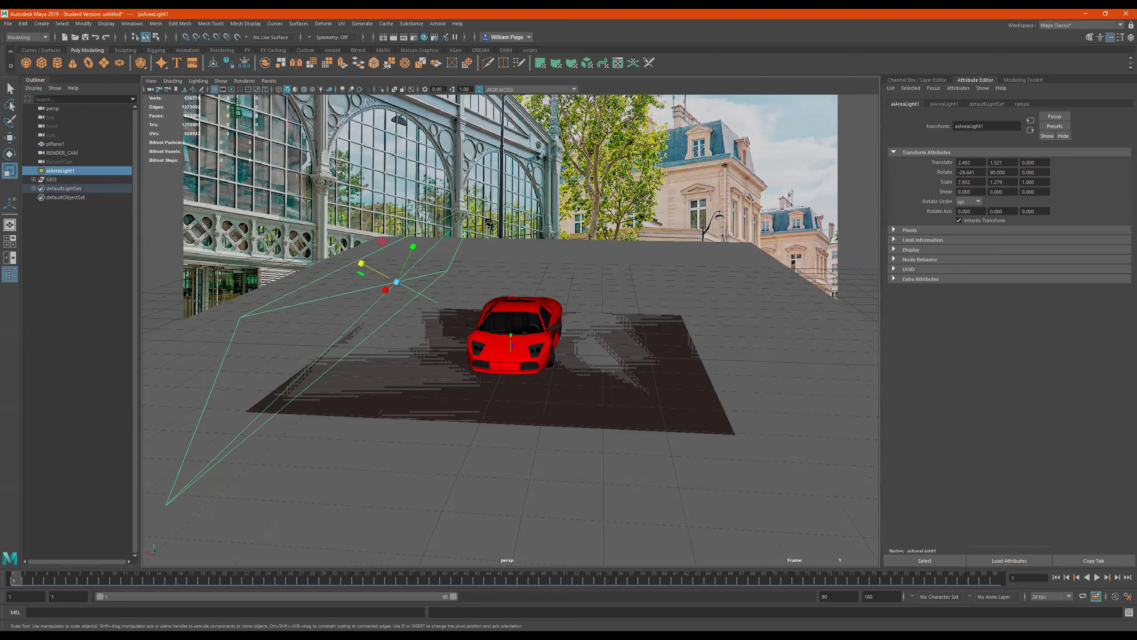
pyautogui.press('Delete')
pyautogui.click(662, 410)
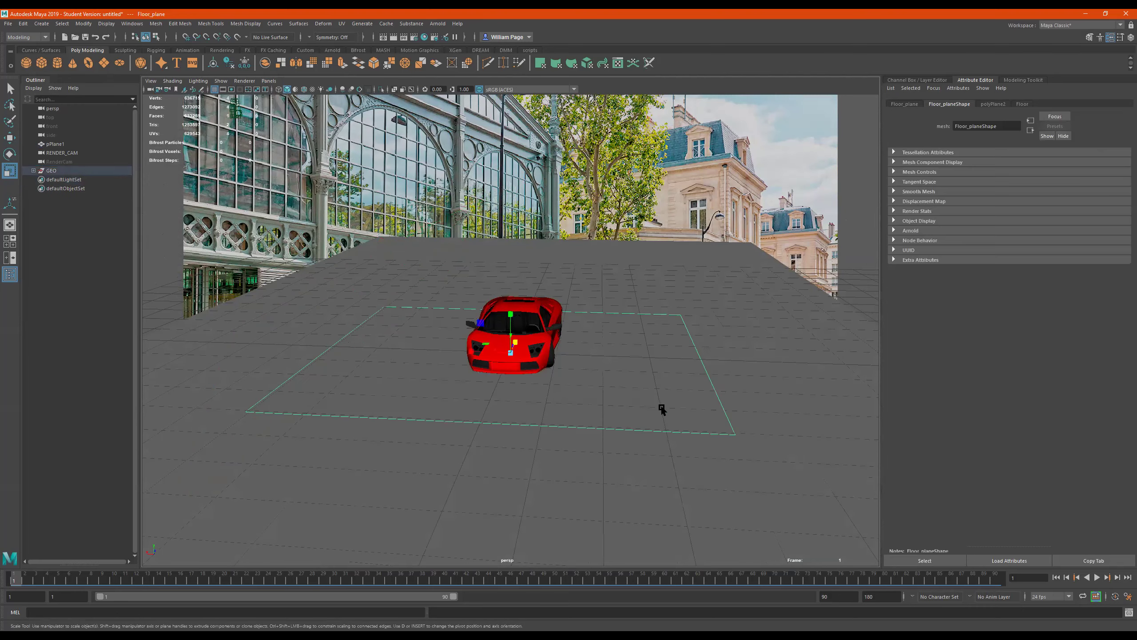
pyautogui.keyDown('ctrl'); pyautogui.click(721, 386); pyautogui.keyUp('ctrl')
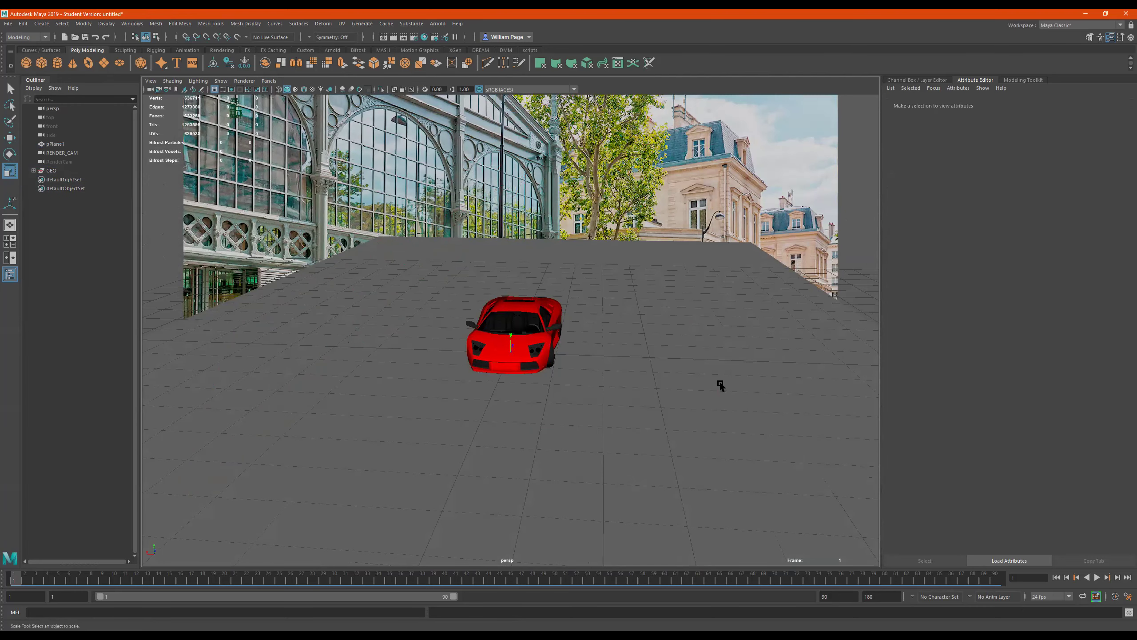
# Step: View the scene through the imported RenderCam camera and delete that camera
pyautogui.click(51, 171)
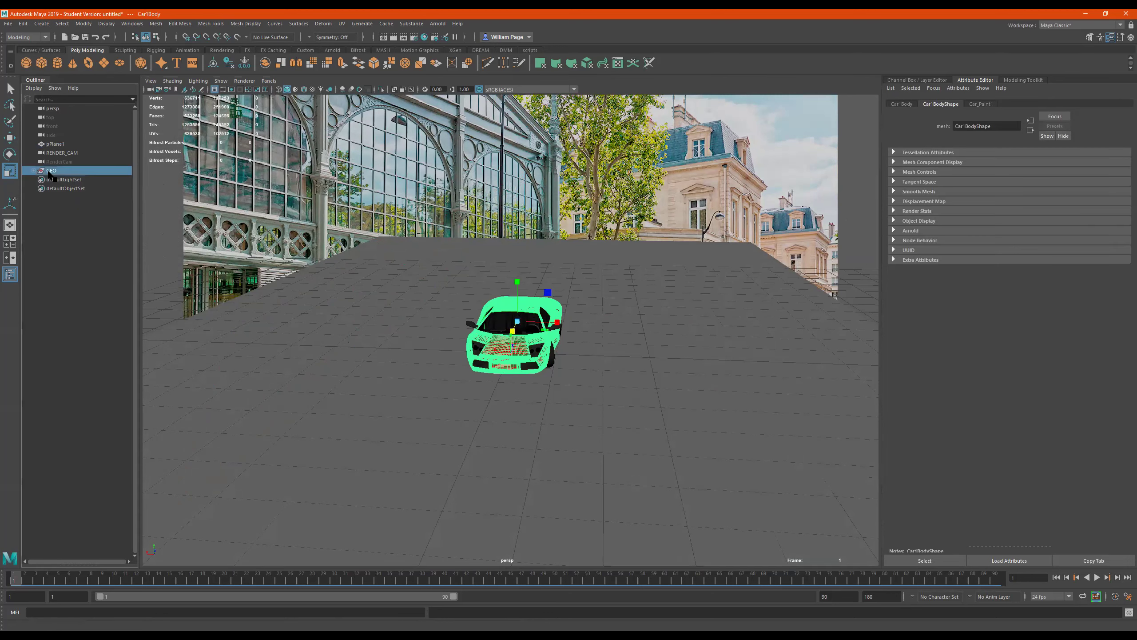
pyautogui.click(269, 81)
pyautogui.moveTo(308, 87)
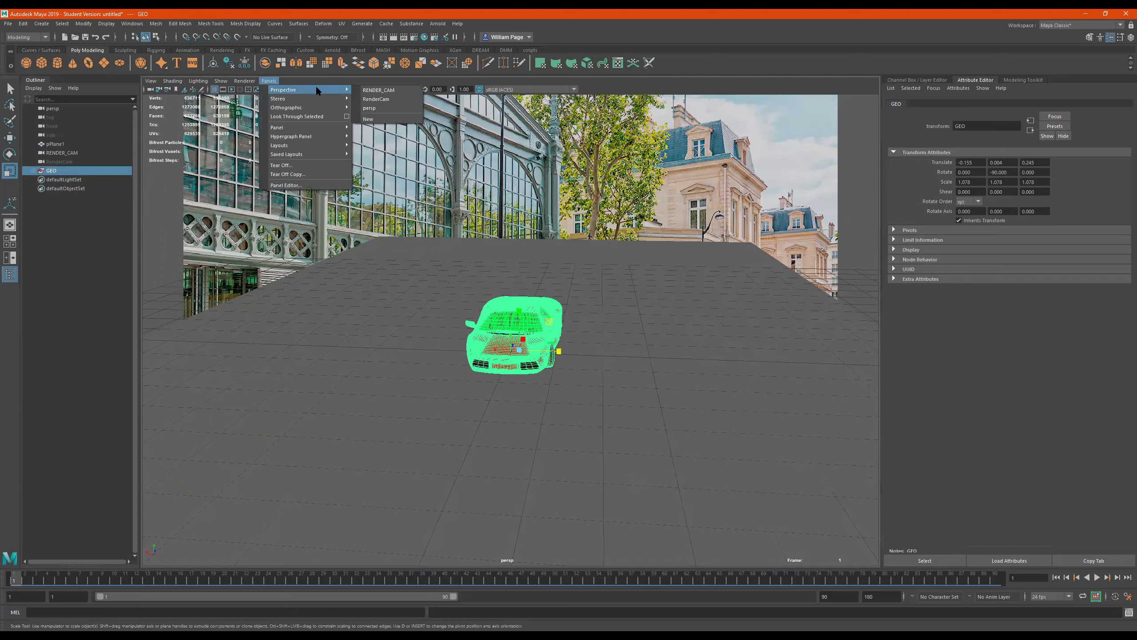
pyautogui.click(391, 99)
pyautogui.click(266, 81)
pyautogui.press('Escape')
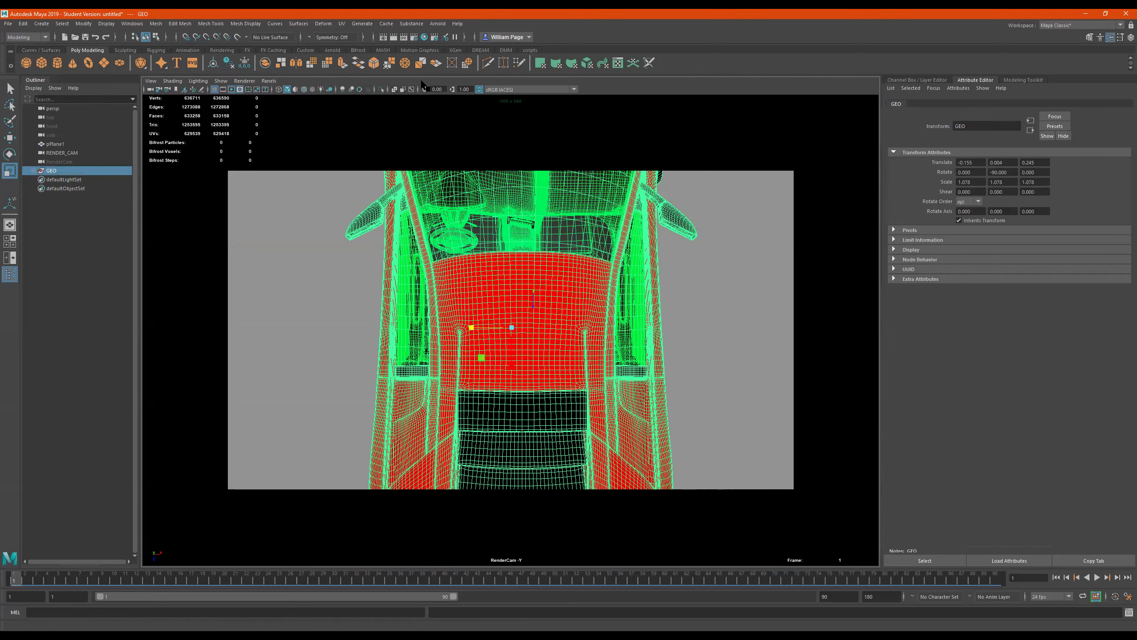
pyautogui.click(85, 161)
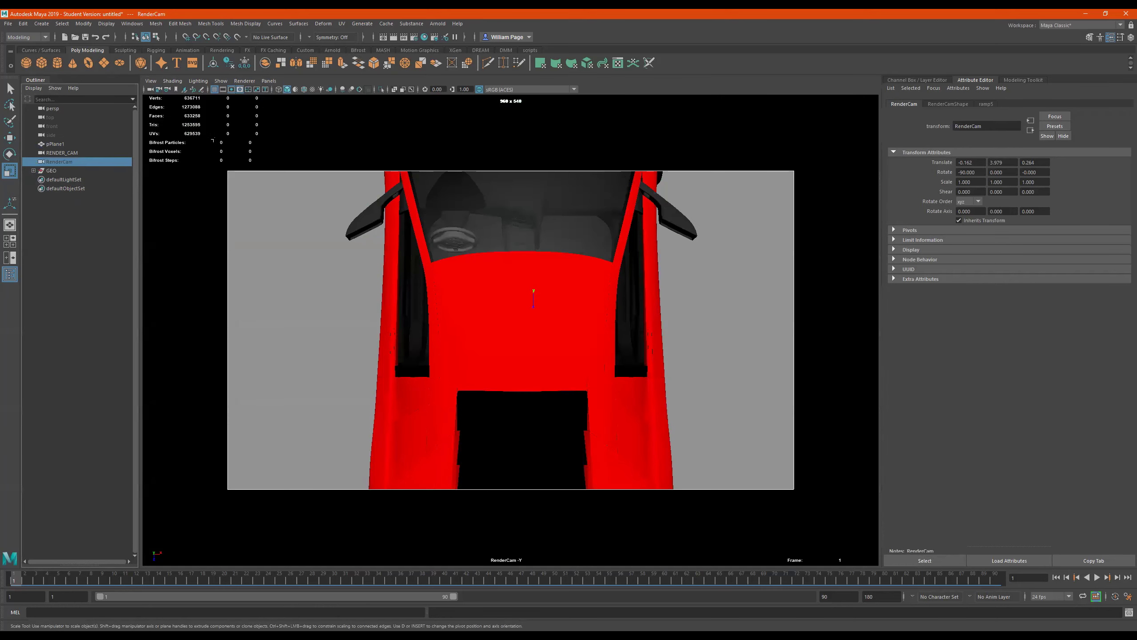
pyautogui.press('Delete')
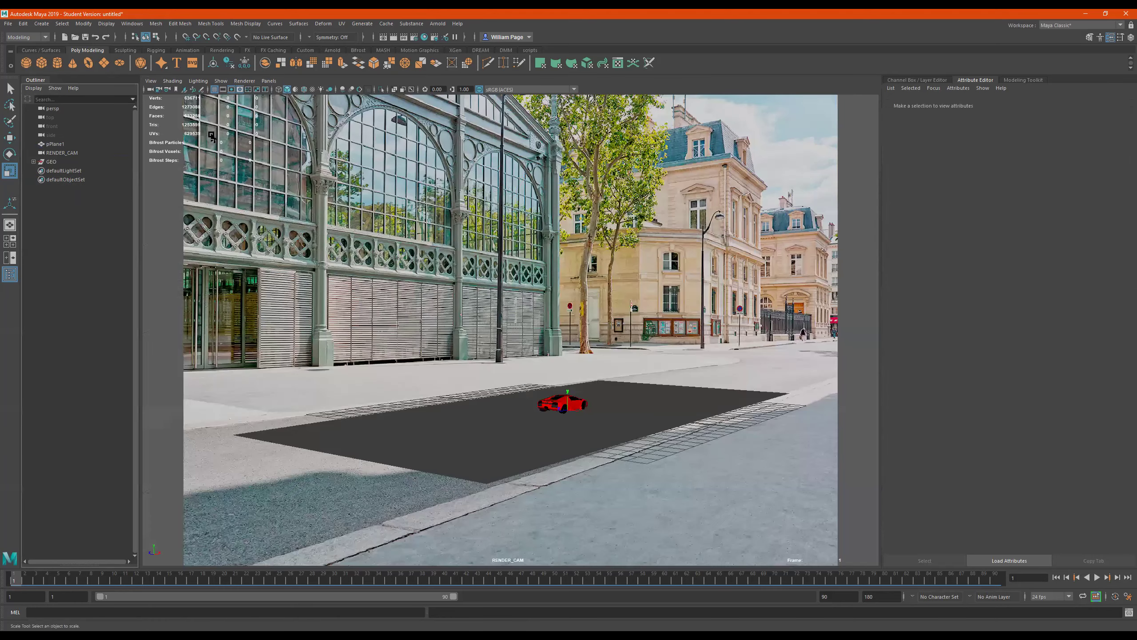
# Step: Set the viewport to look through RENDER_CAM
pyautogui.click(270, 81)
pyautogui.moveTo(306, 90)
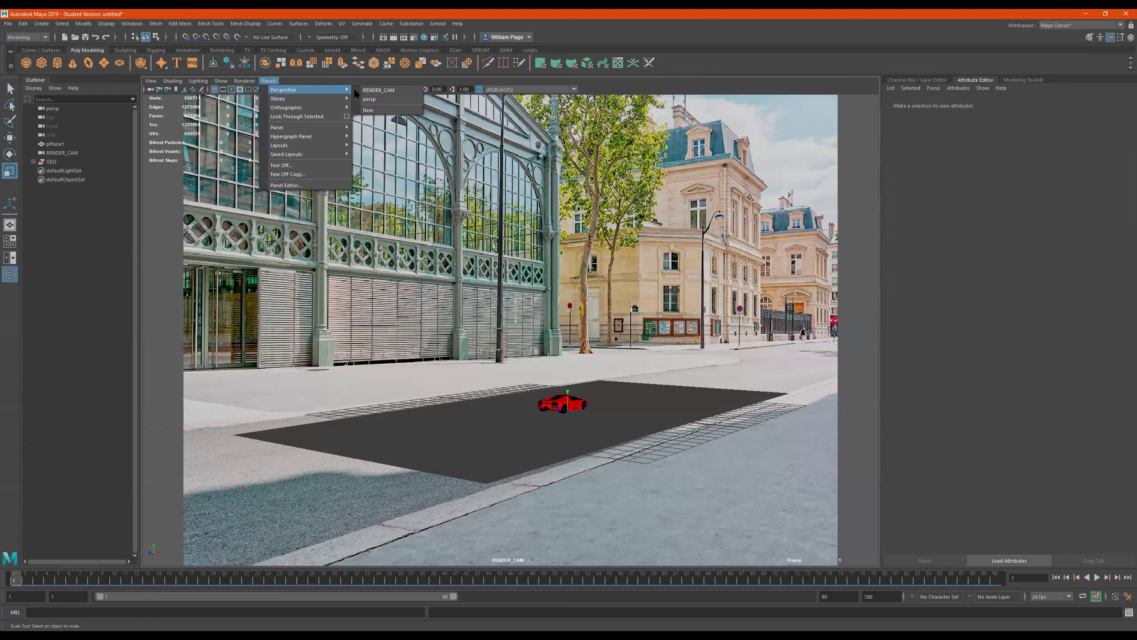
pyautogui.click(384, 91)
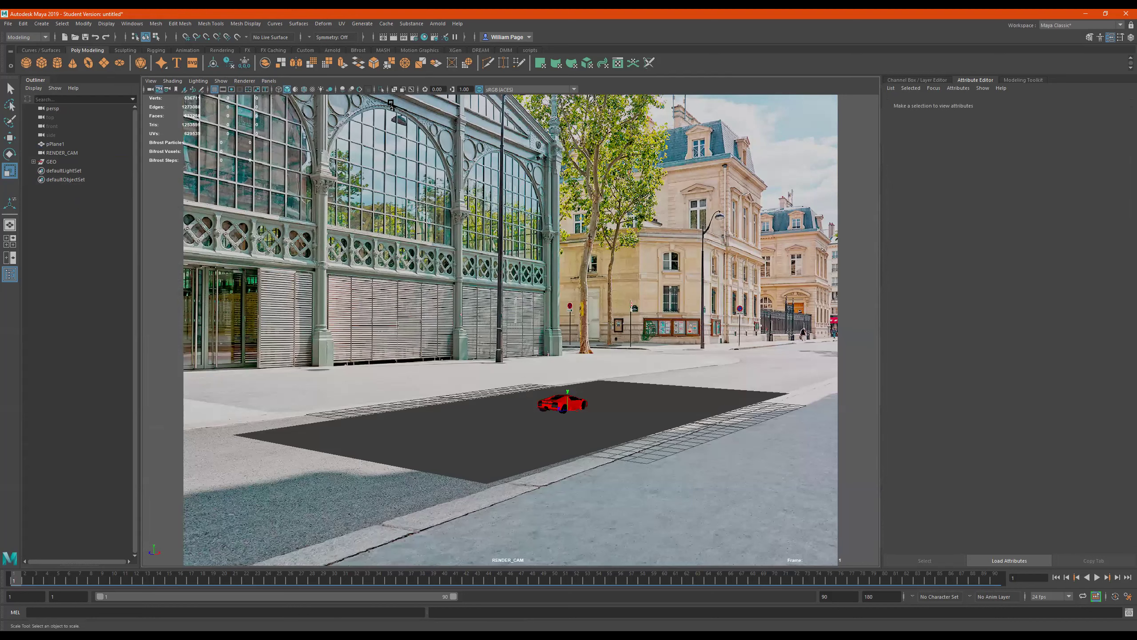
# Step: Scale the car group GEO up uniformly to about 4.23 so it suits the street backplate
pyautogui.click(56, 162)
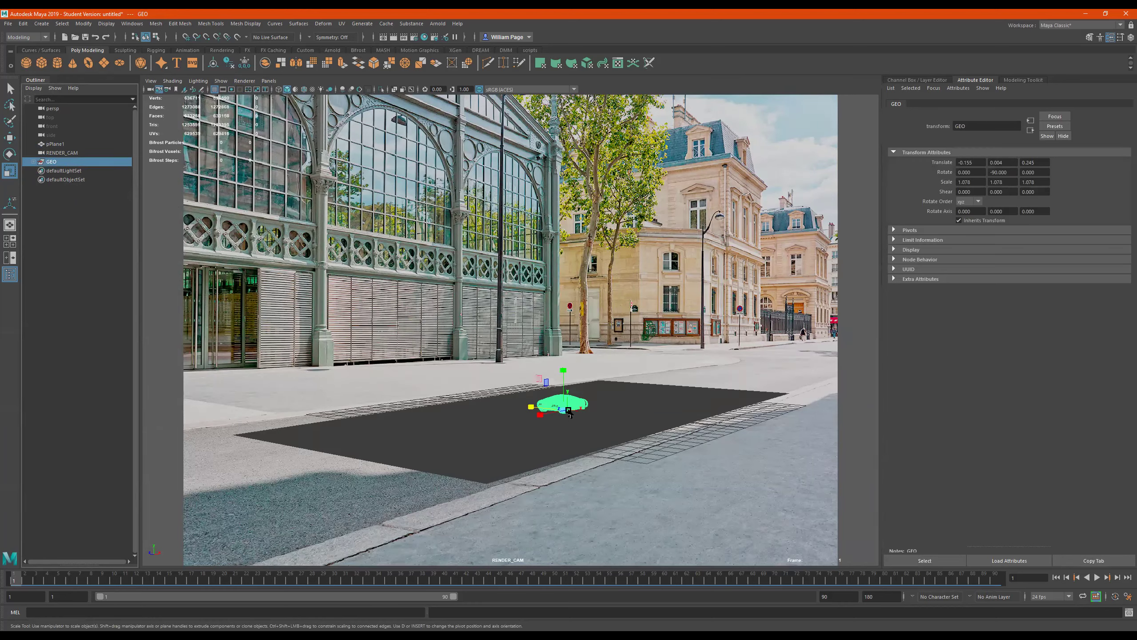
pyautogui.moveTo(566, 410); pyautogui.dragTo(676, 408)
pyautogui.press('e')
pyautogui.press('r')
pyautogui.press('e')
# Step: Move the car along Z to about 4.65, then try lowering it slightly and undo that last move
pyautogui.press('w')
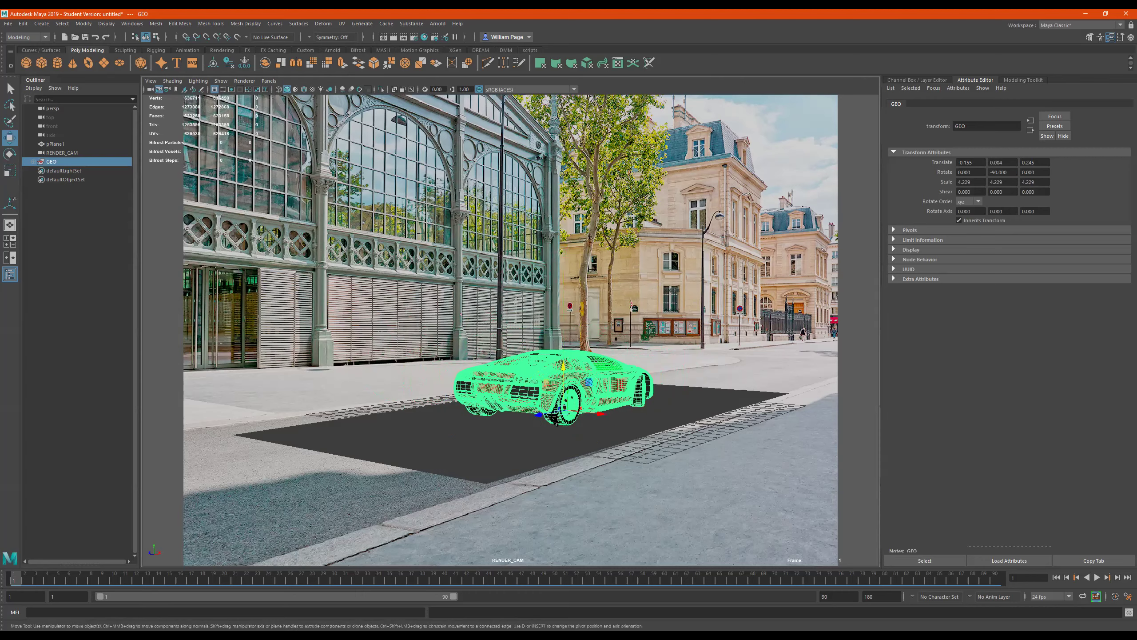
pyautogui.moveTo(533, 408); pyautogui.dragTo(514, 459)
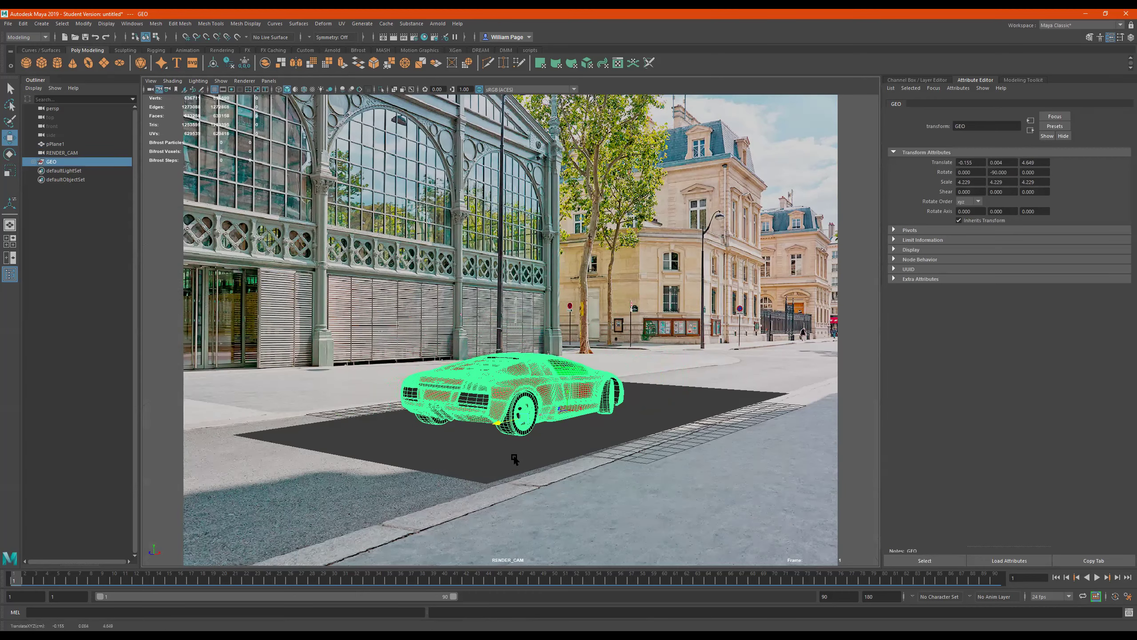
pyautogui.moveTo(525, 370); pyautogui.dragTo(525, 374)
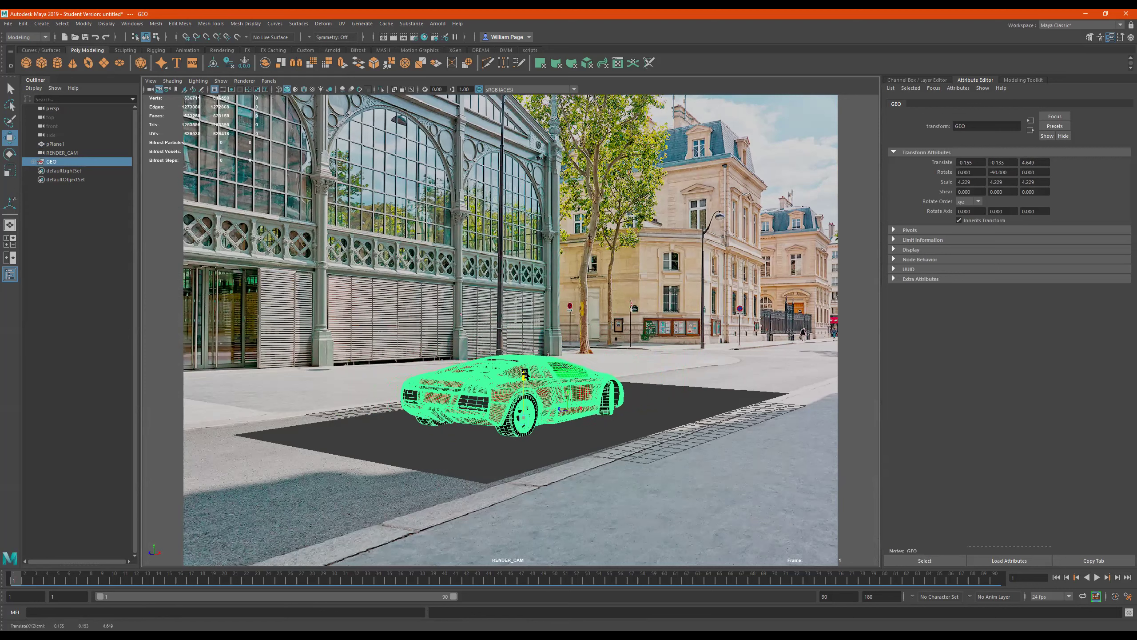
pyautogui.hotkey('ctrl', 'z')
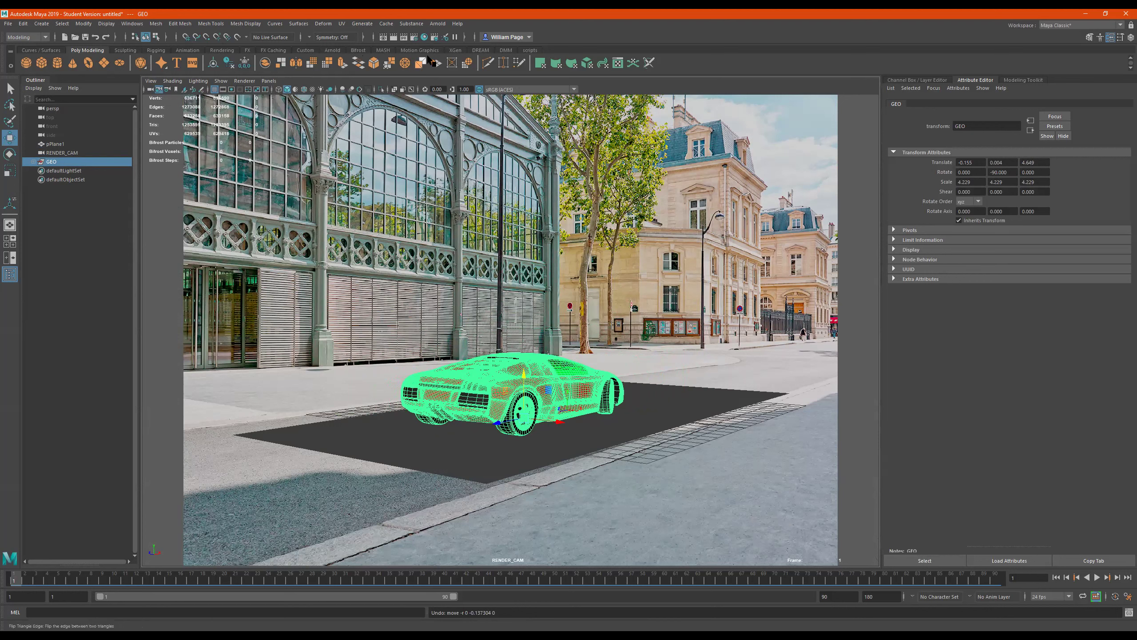
# Step: Render the car and ground plane over the backplate with Arnold, then close the render window
pyautogui.click(437, 23)
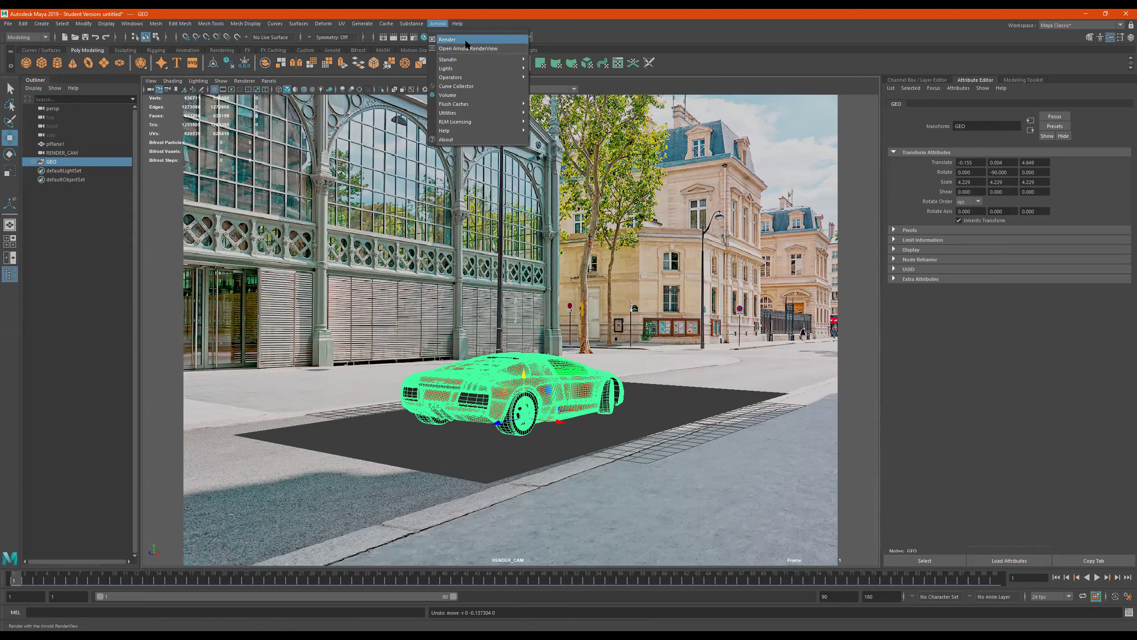
pyautogui.click(466, 43)
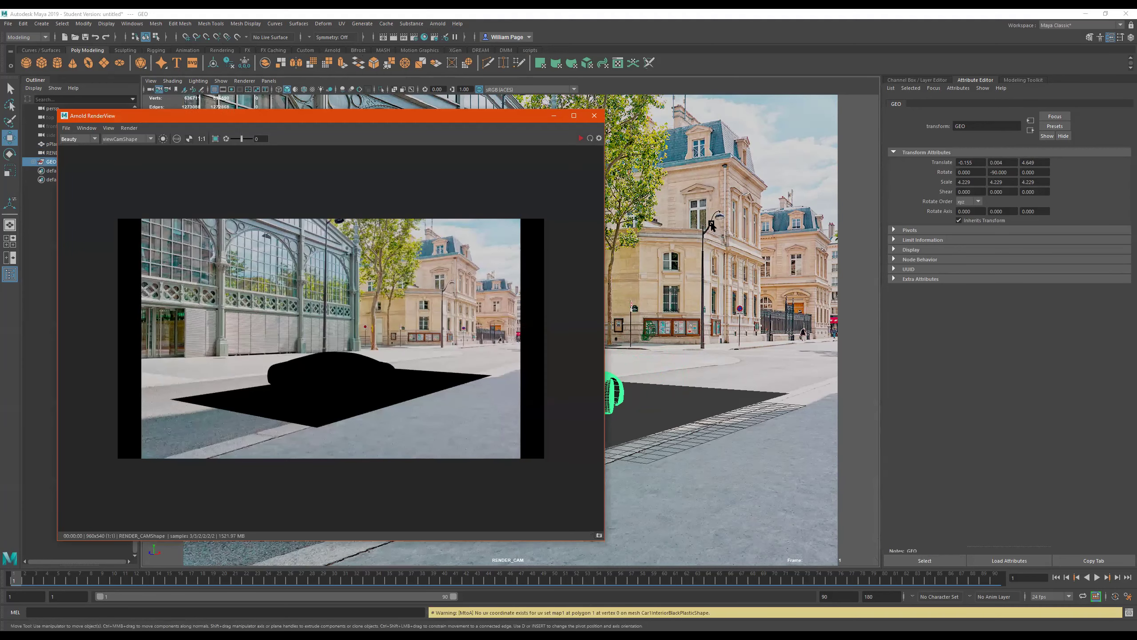
pyautogui.click(595, 116)
# Step: Assign a new Arnold aiShadowMatte material to the ground plane pPlane1
pyautogui.click(334, 430)
pyautogui.moveTo(334, 430); pyautogui.dragTo(354, 614, button='right')
pyautogui.click(320, 237)
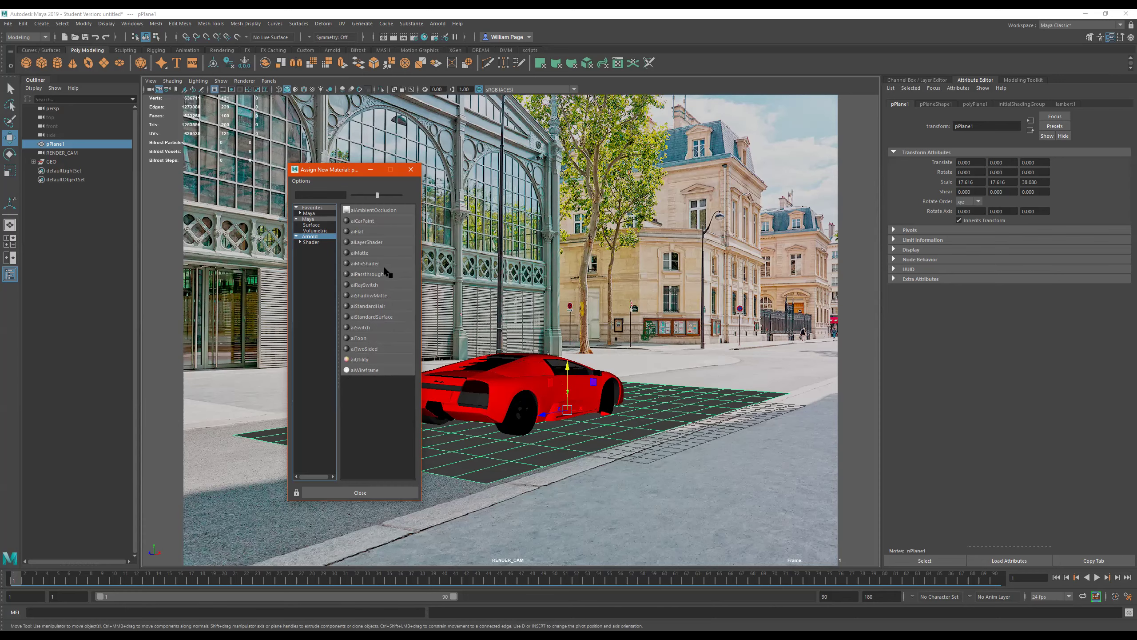
pyautogui.click(384, 295)
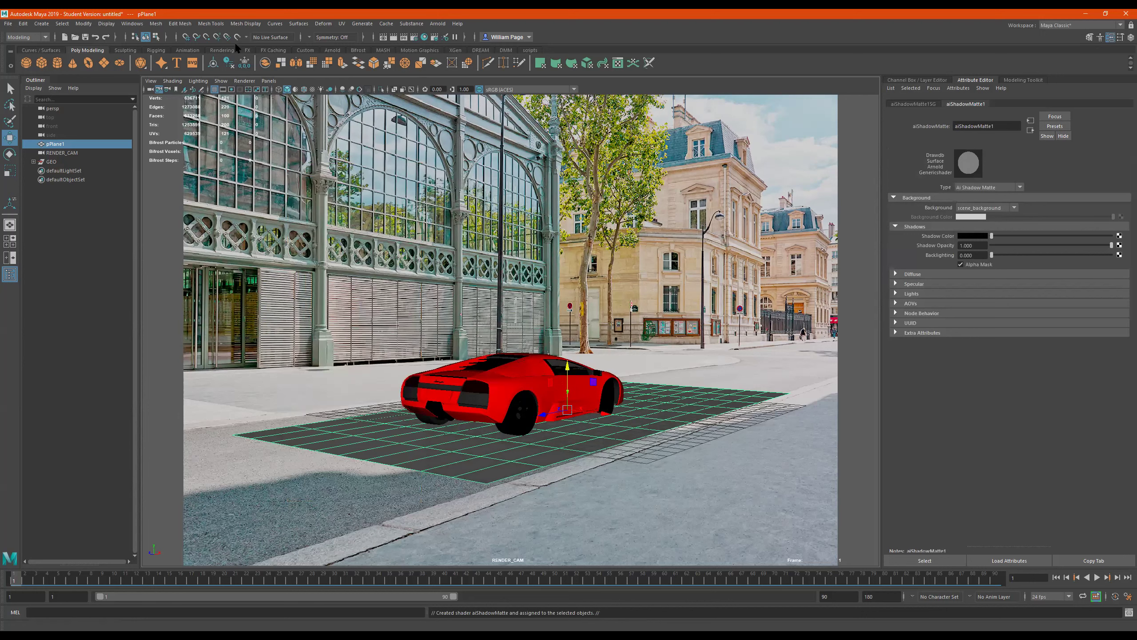
# Step: Render the scene with Arnold to check the shadow matte ground, then close the render window
pyautogui.click(330, 50)
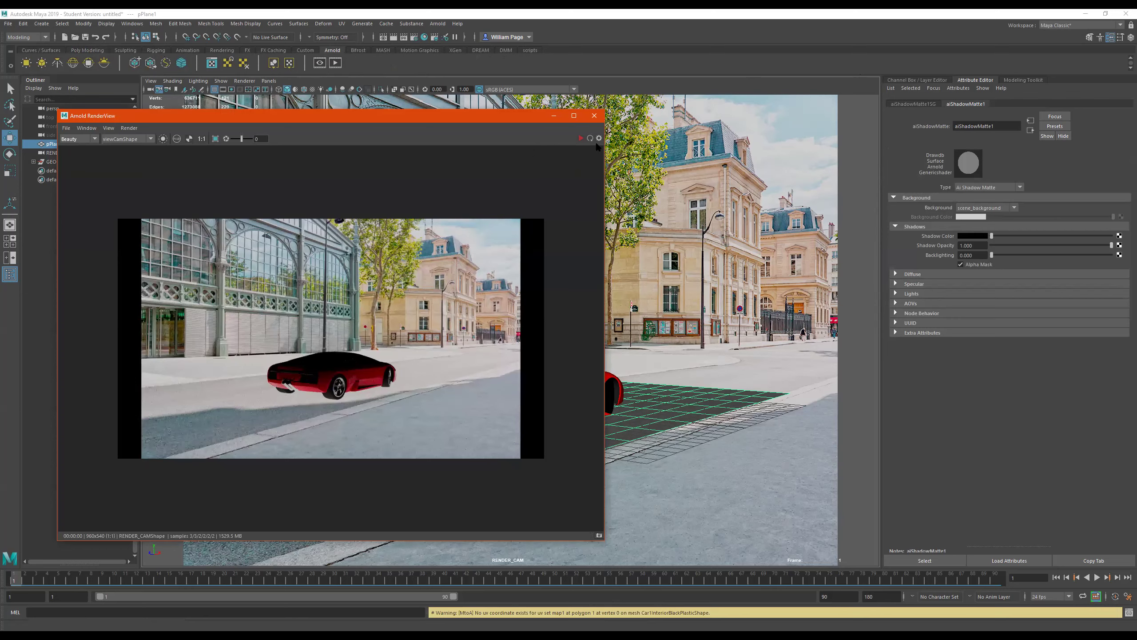
pyautogui.click(594, 116)
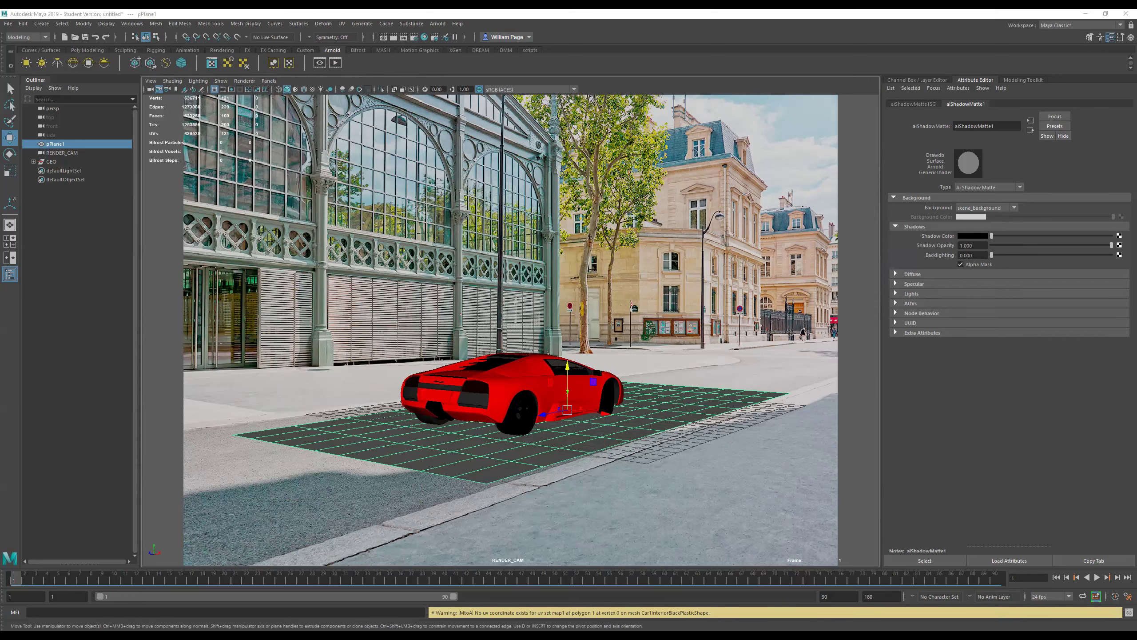
pyautogui.click(966, 12)
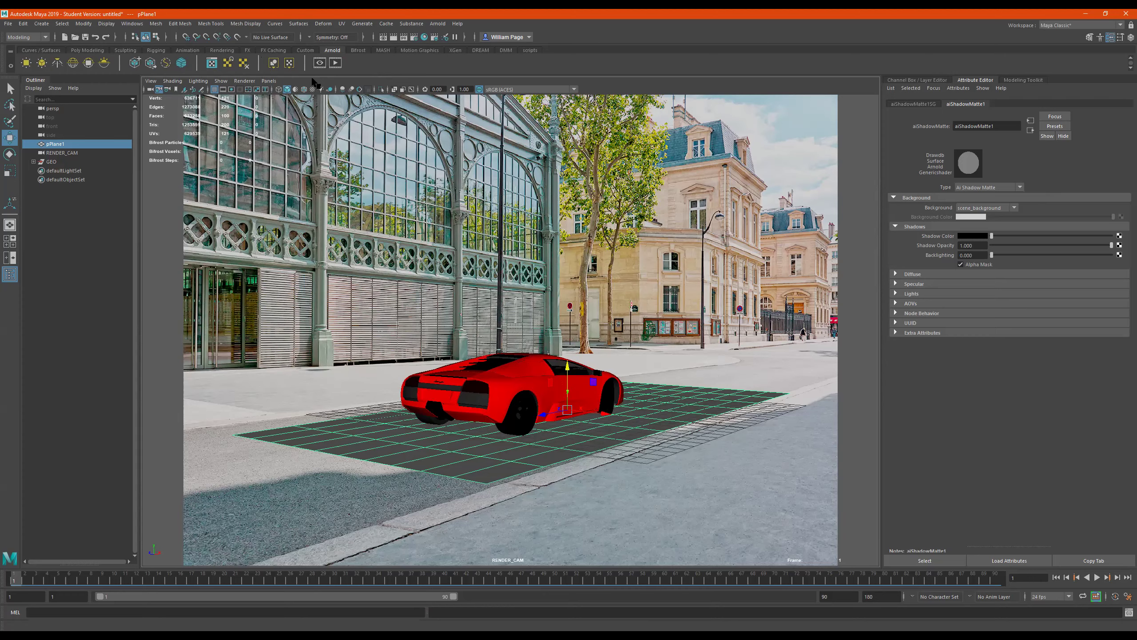
# Step: Look through the persp camera and create an Arnold area light
pyautogui.click(269, 80)
pyautogui.moveTo(309, 98)
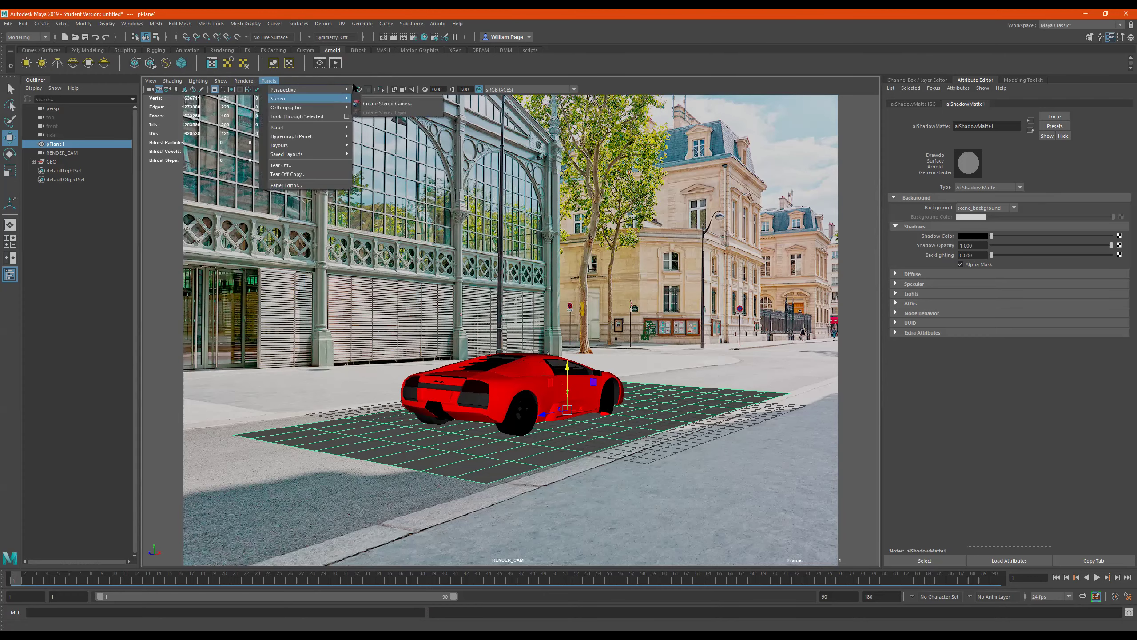
pyautogui.click(390, 95)
pyautogui.keyDown('alt'); pyautogui.moveTo(576, 299); pyautogui.dragTo(607, 379); pyautogui.keyUp('alt')
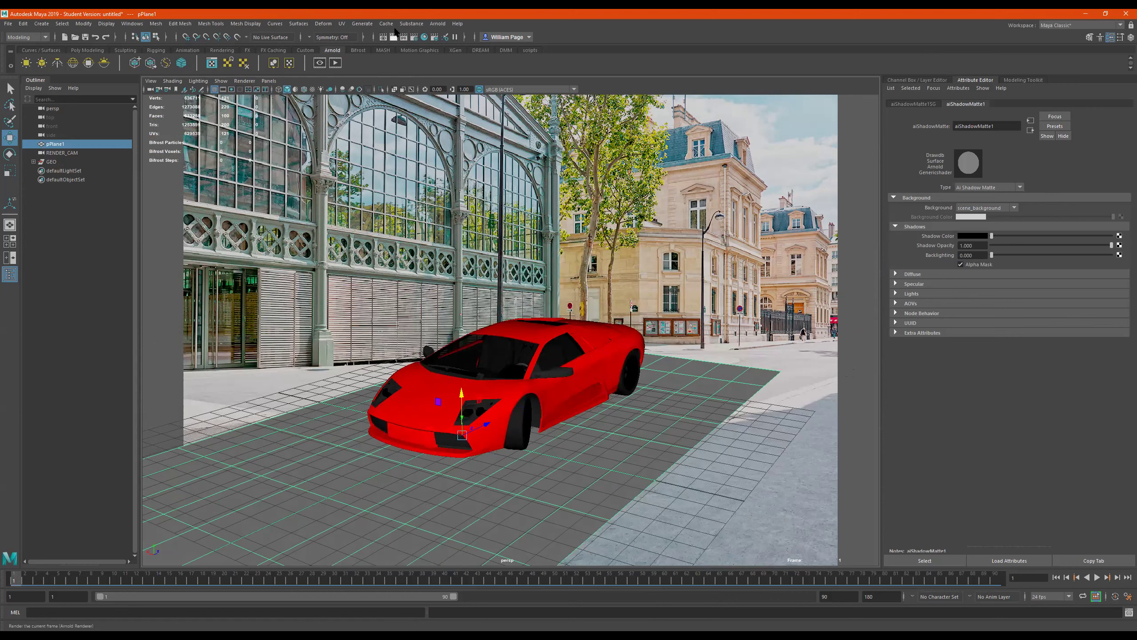
pyautogui.click(438, 23)
pyautogui.moveTo(458, 63)
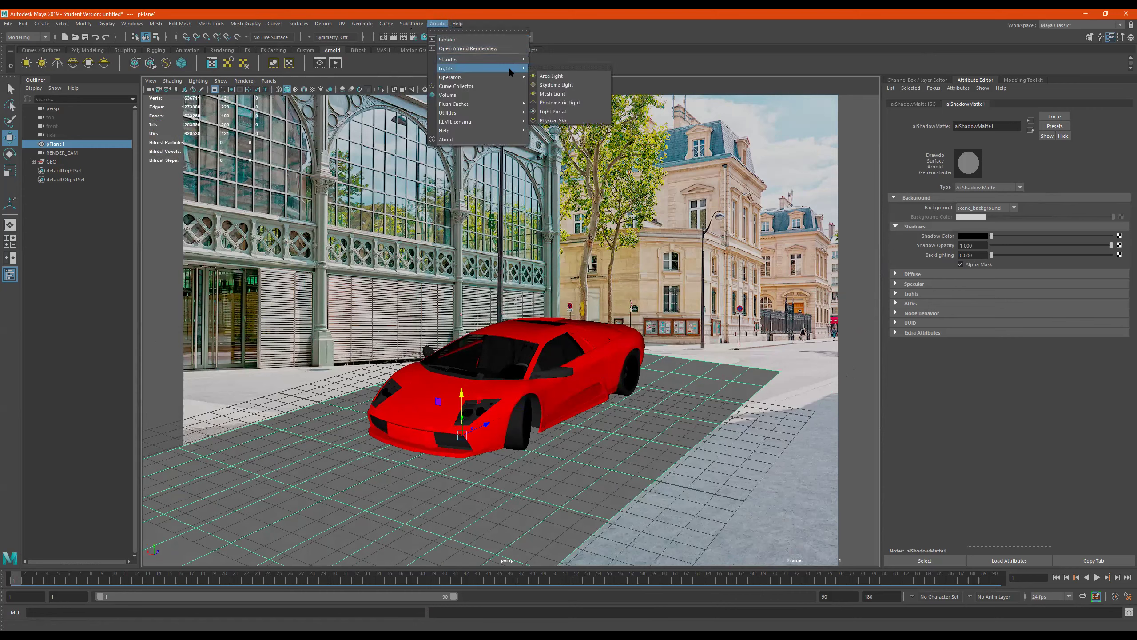
pyautogui.click(549, 77)
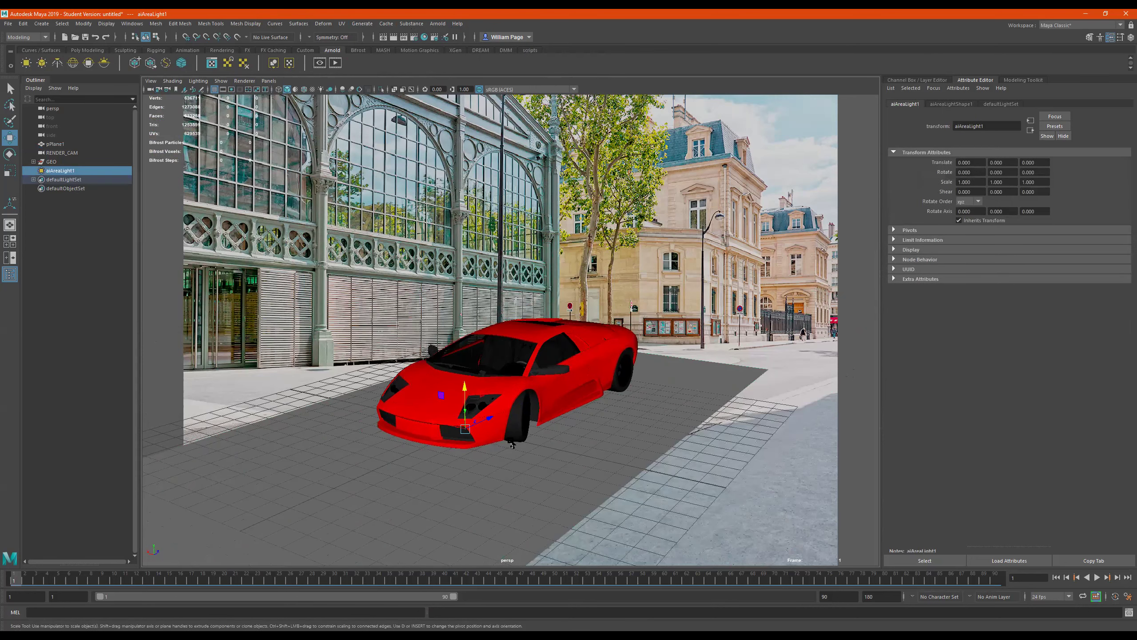
# Step: Scale the area light up uniformly to about 7.79
pyautogui.press('r')
pyautogui.moveTo(595, 431); pyautogui.dragTo(671, 430, button='middle')
pyautogui.scroll(-3, 670, 430)
pyautogui.press('e')
pyautogui.press('w')
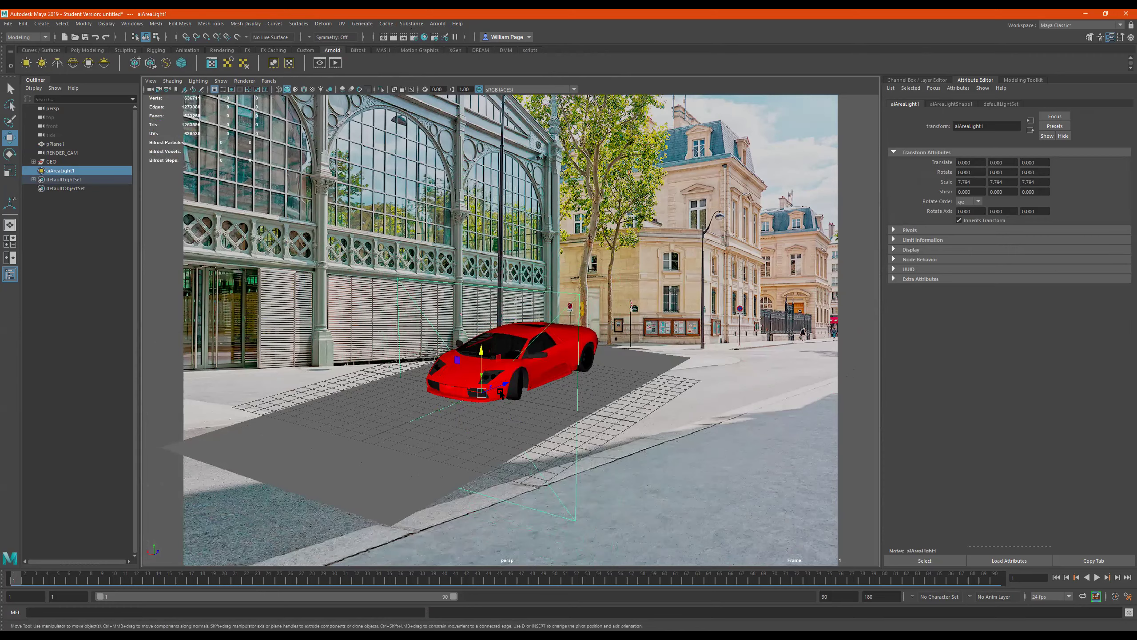
# Step: Rotate the area light to about -48.5, -110.5, 0 and raise it above the car at about X -14.3, Y 16
pyautogui.keyDown('alt'); pyautogui.moveTo(681, 400); pyautogui.dragTo(515, 310); pyautogui.keyUp('alt')
pyautogui.press('e')
pyautogui.moveTo(475, 403); pyautogui.dragTo(514, 386)
pyautogui.press('r')
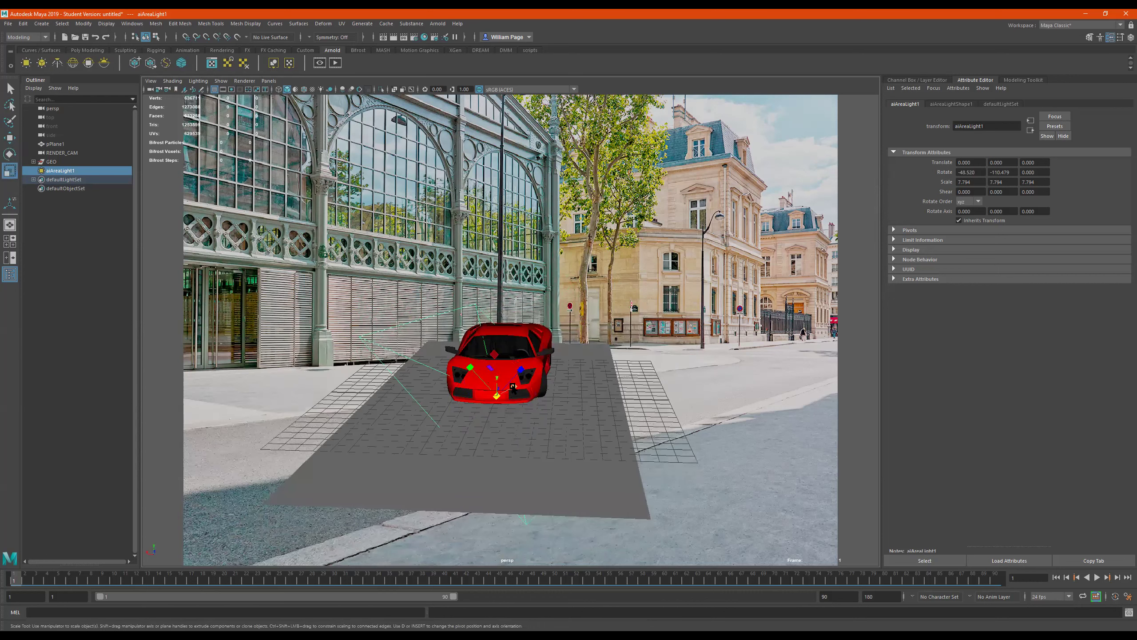
pyautogui.press('w')
pyautogui.moveTo(498, 325); pyautogui.dragTo(713, 120)
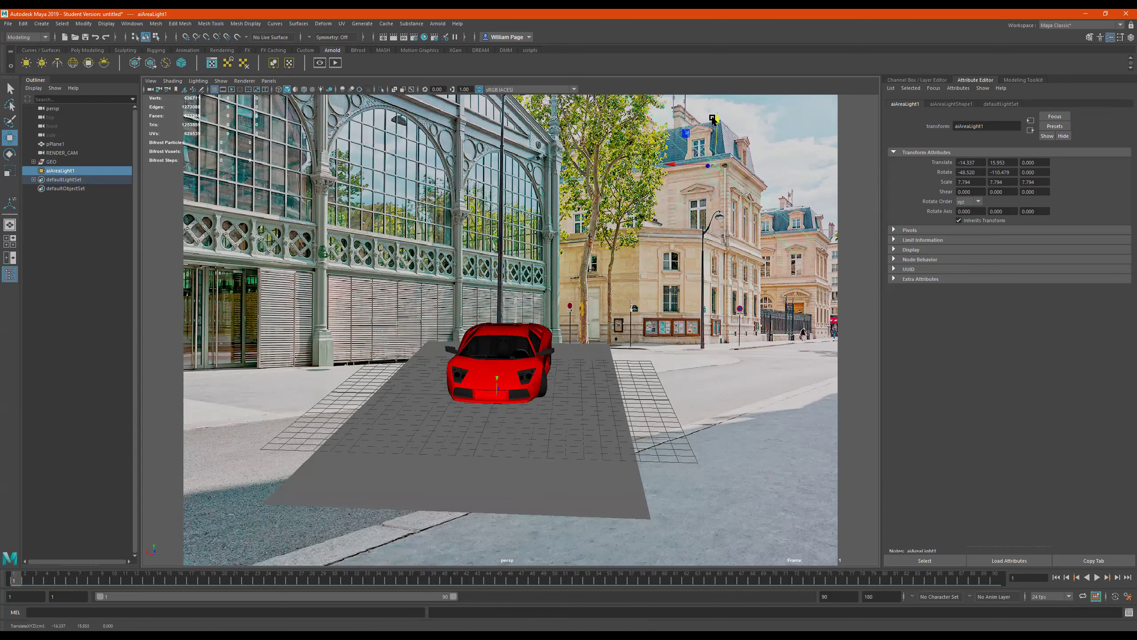
# Step: Check the area light's placement relative to the street through RENDER_CAM
pyautogui.click(268, 81)
pyautogui.moveTo(314, 91)
pyautogui.click(410, 95)
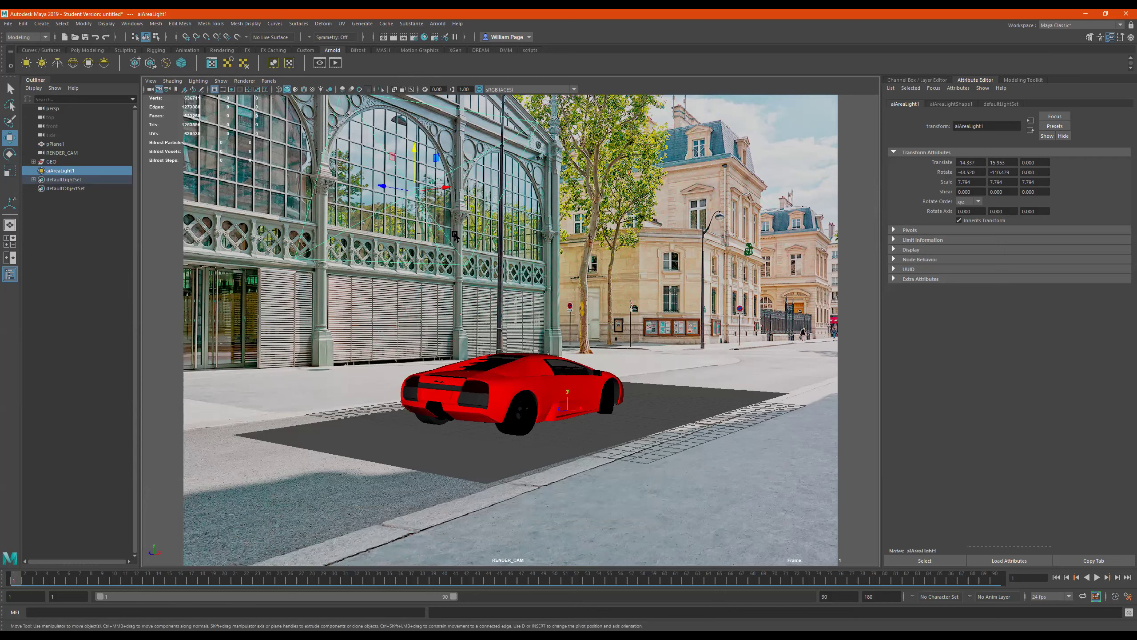
pyautogui.click(274, 82)
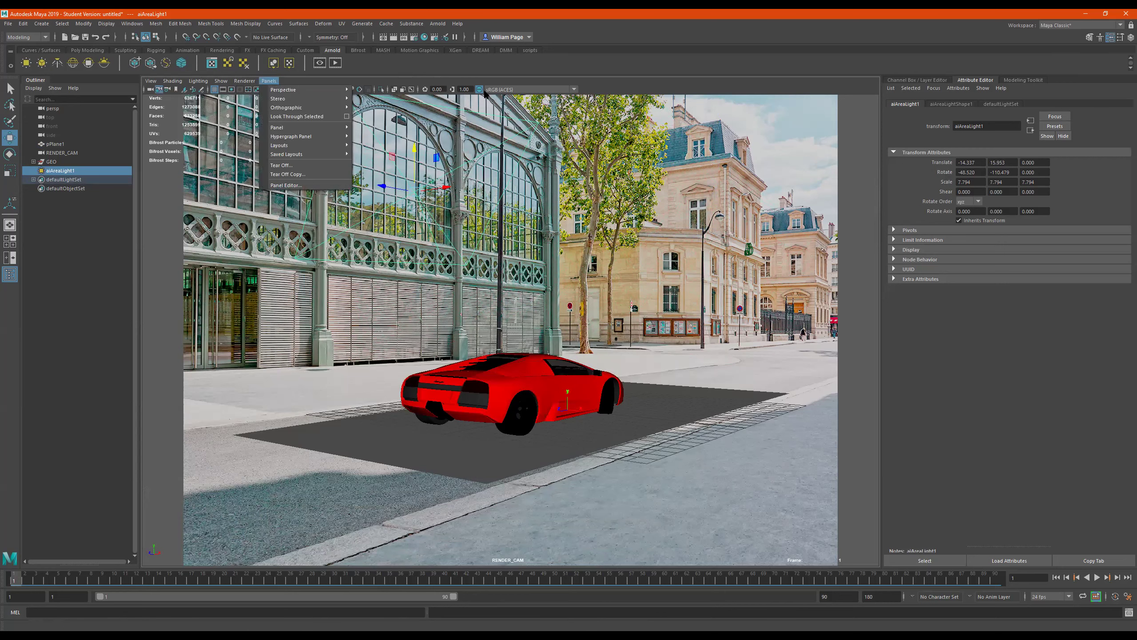
pyautogui.click(521, 139)
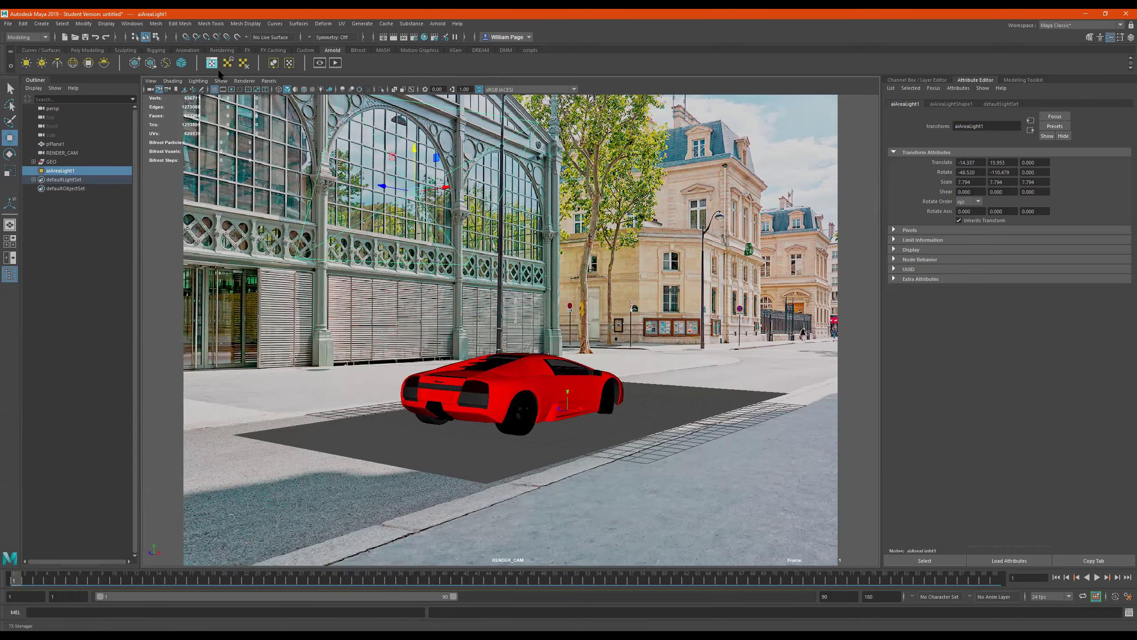
# Step: From the persp camera, move the area light to the other side of the car, at about X 10.8
pyautogui.click(269, 80)
pyautogui.moveTo(313, 90)
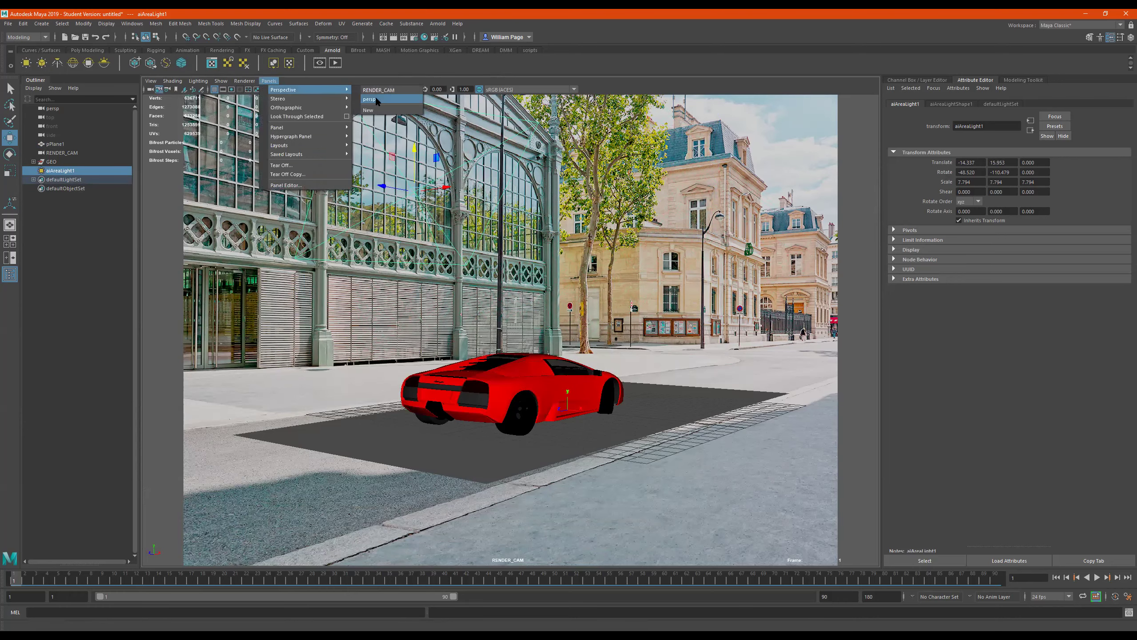
pyautogui.click(371, 99)
pyautogui.scroll(5, 583, 367)
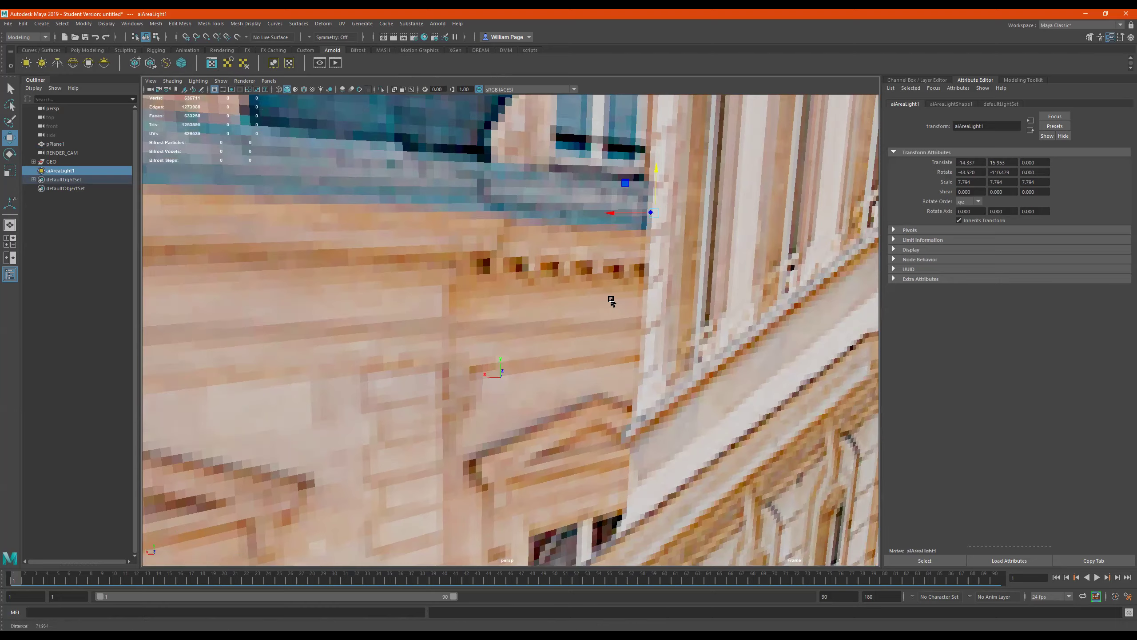
pyautogui.scroll(-8, 612, 300)
pyautogui.keyDown('alt'); pyautogui.moveTo(611, 300); pyautogui.dragTo(273, 244); pyautogui.keyUp('alt')
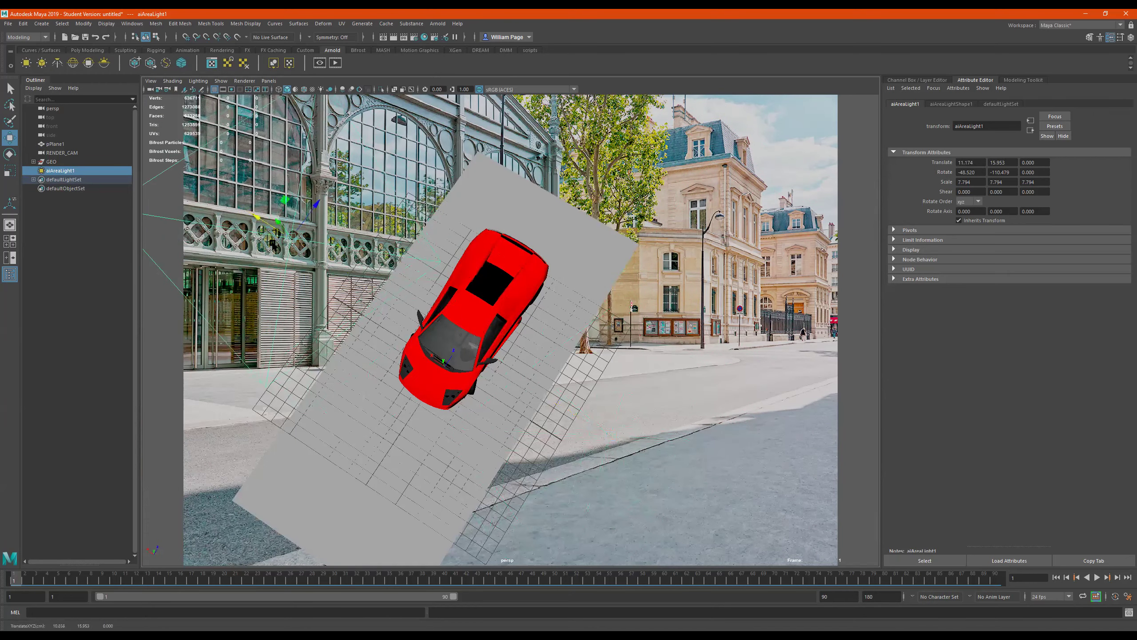
pyautogui.keyDown('alt'); pyautogui.moveTo(273, 244); pyautogui.dragTo(341, 251, button='middle'); pyautogui.keyUp('alt')
# Step: Aim the area light down at the car by rotating it to about -7.5, -264.8, 40.8
pyautogui.press('r')
pyautogui.press('e')
pyautogui.moveTo(393, 254)
pyautogui.mouseDown()
pyautogui.moveTo(376, 269)
pyautogui.moveTo(358, 215)
pyautogui.moveTo(390, 211)
pyautogui.moveTo(408, 259)
pyautogui.moveTo(374, 242)
pyautogui.moveTo(385, 233)
pyautogui.moveTo(398, 245)
pyautogui.mouseUp()
pyautogui.keyDown('alt'); pyautogui.moveTo(509, 335); pyautogui.dragTo(515, 387); pyautogui.keyUp('alt')
# Step: Look through RENDER_CAM again and render the lit car with Arnold
pyautogui.click(269, 81)
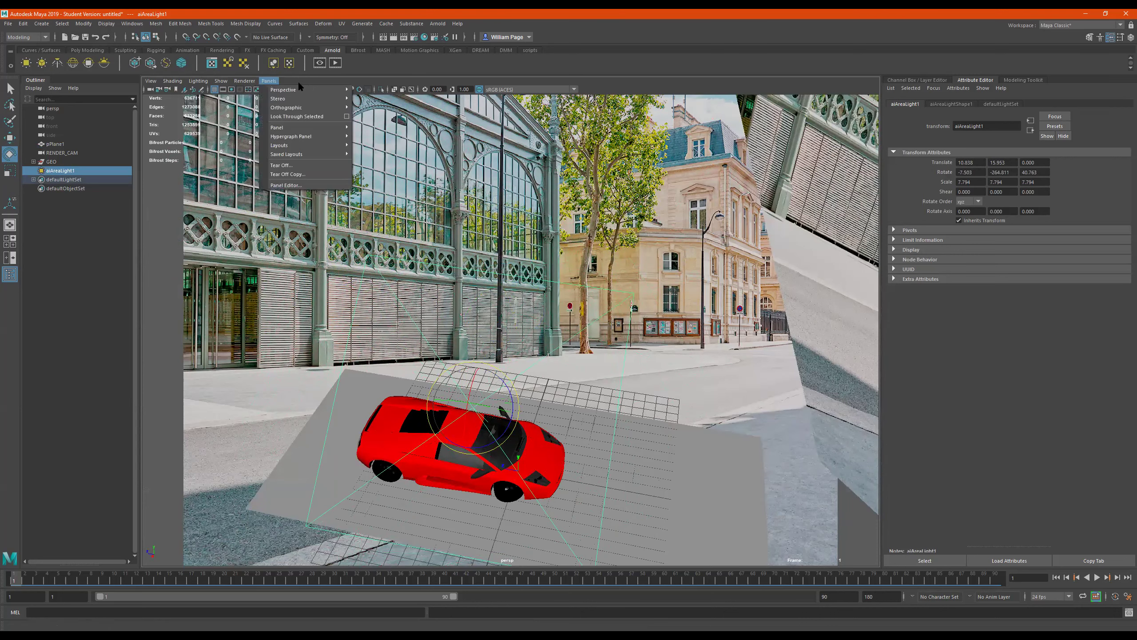
pyautogui.moveTo(309, 98)
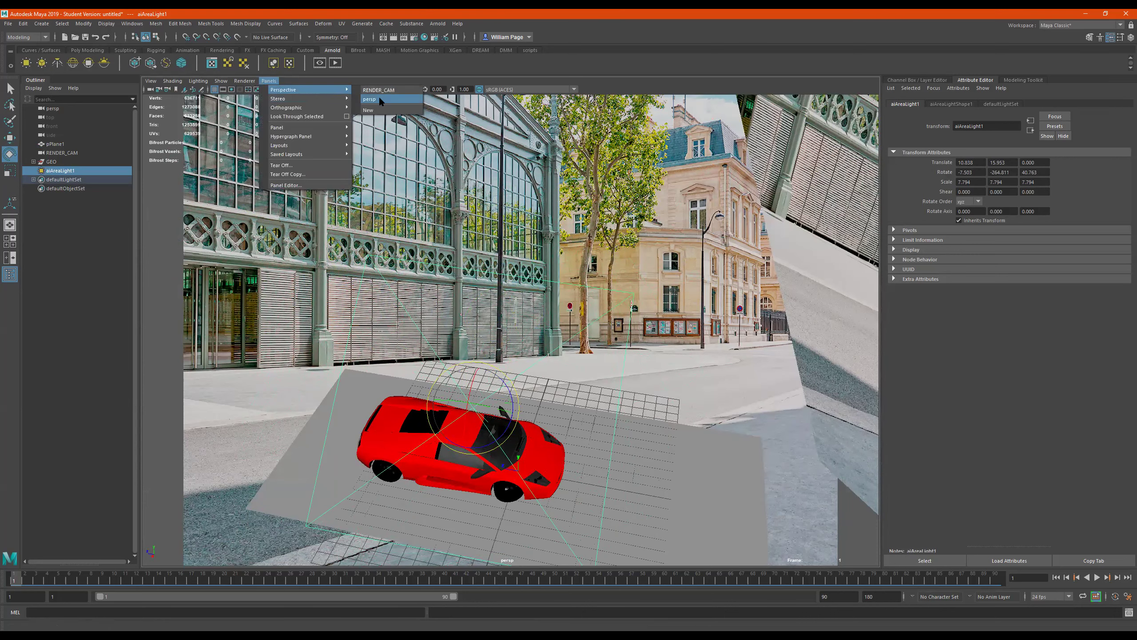
pyautogui.click(379, 96)
pyautogui.click(269, 81)
pyautogui.moveTo(344, 89)
pyautogui.click(378, 90)
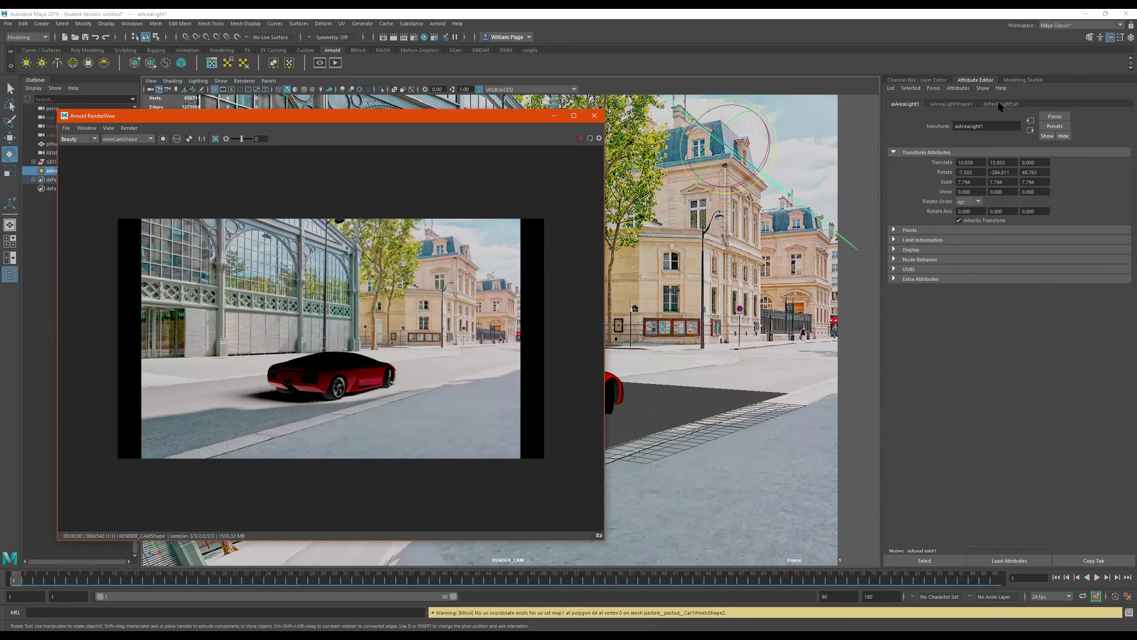
# Step: Try an exposure of 15 on the area light's shape, then set the exposure to 10
pyautogui.click(951, 103)
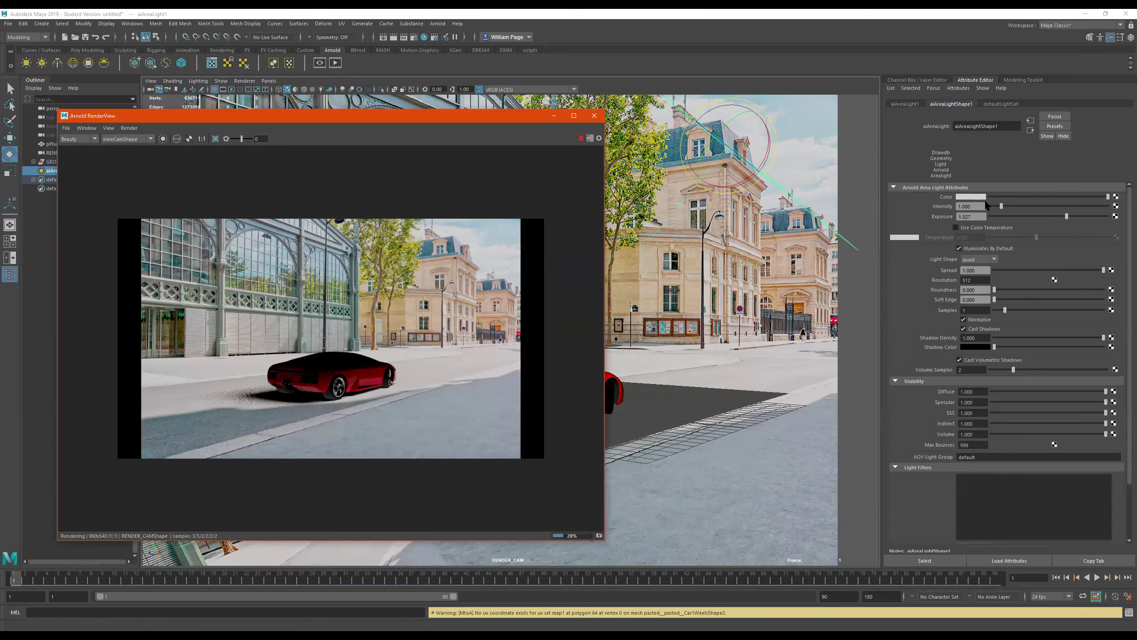
pyautogui.moveTo(1066, 216); pyautogui.dragTo(1110, 217)
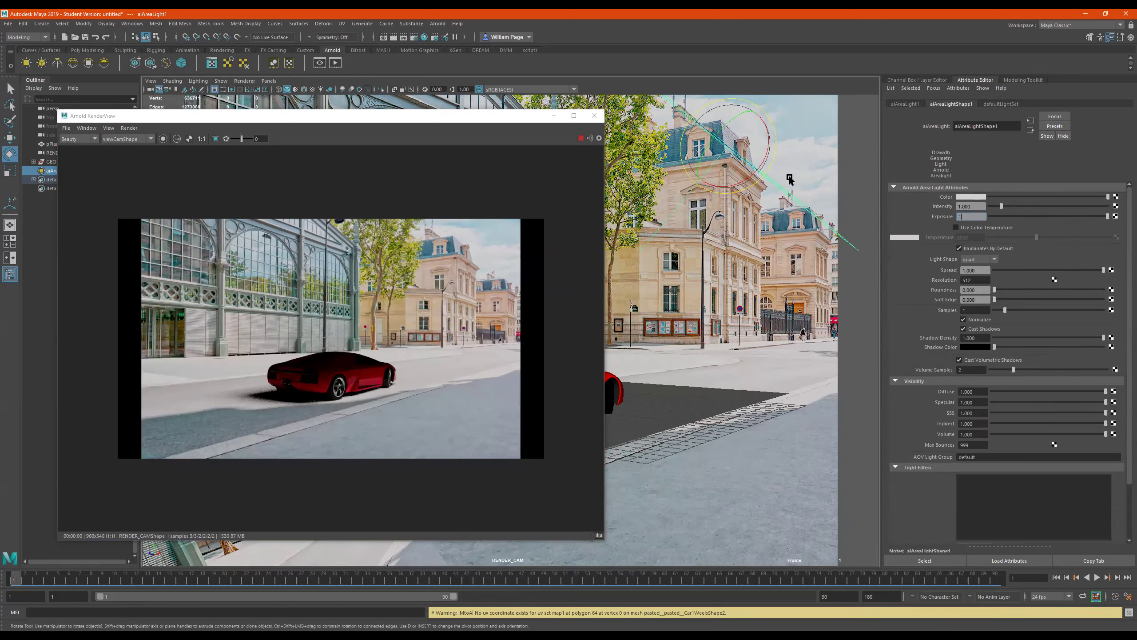
pyautogui.write('5')
pyautogui.press('Return')
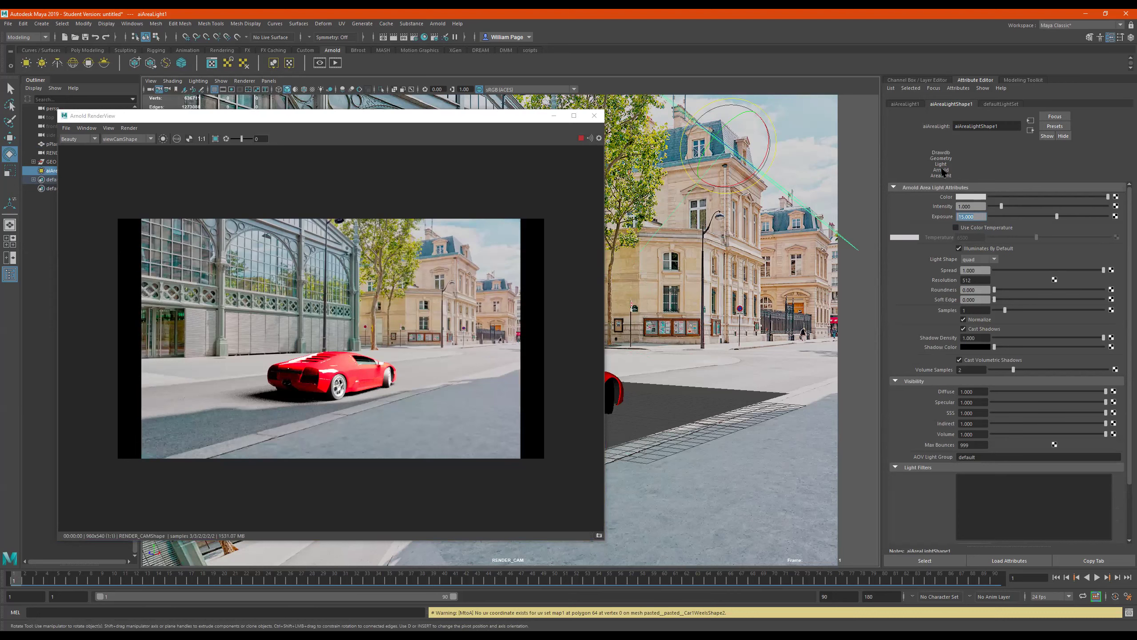
pyautogui.write('10')
pyautogui.press('Return')
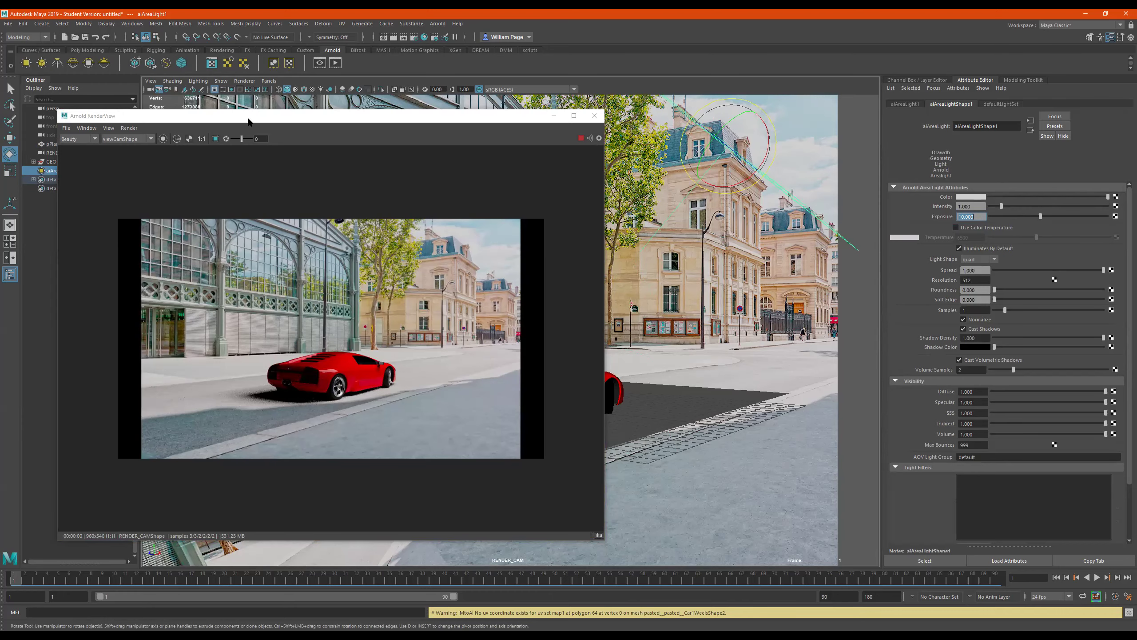
# Step: Move the render window off the car and scale the GEO group up uniformly to about 4.89
pyautogui.moveTo(248, 120); pyautogui.dragTo(362, 181)
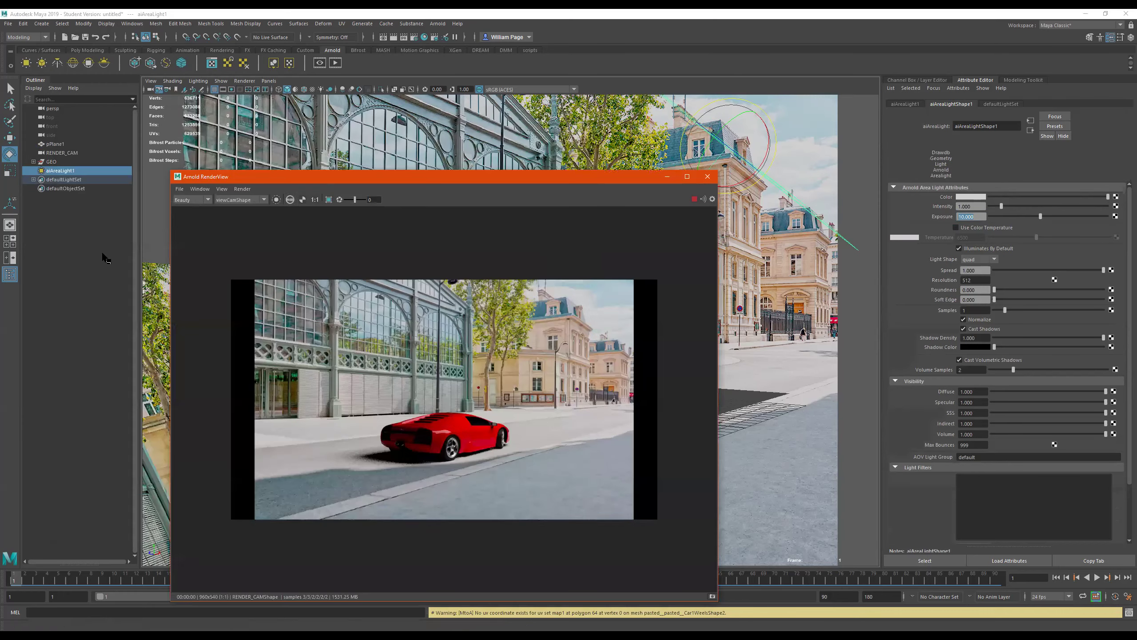
pyautogui.click(52, 162)
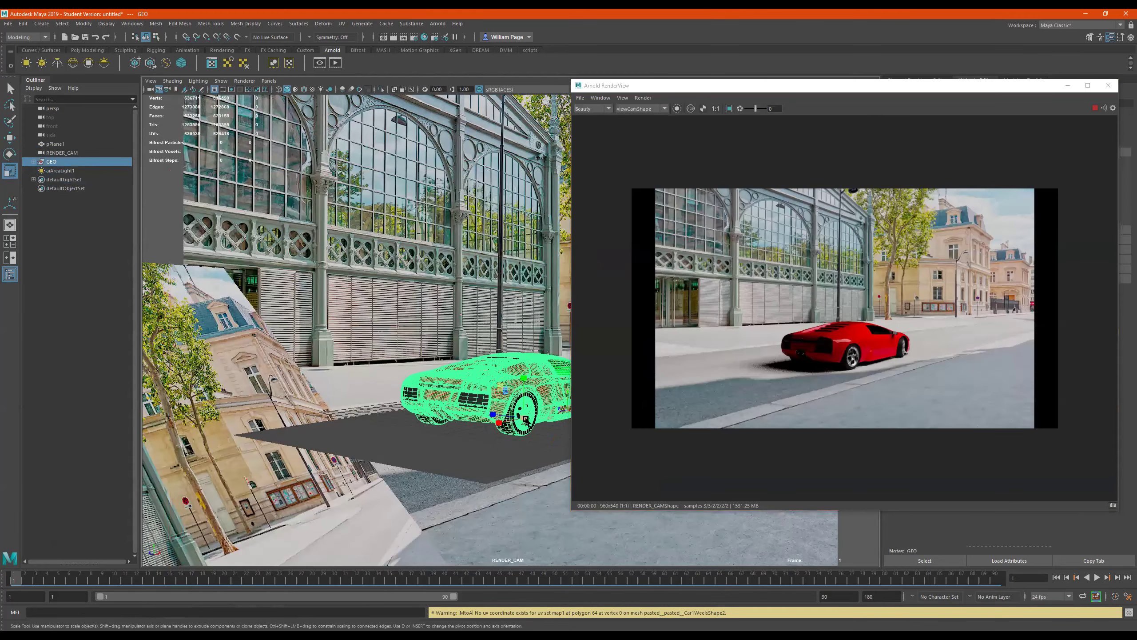
pyautogui.moveTo(524, 419)
pyautogui.mouseDown()
pyautogui.moveTo(584, 421)
pyautogui.moveTo(543, 422)
pyautogui.mouseUp()
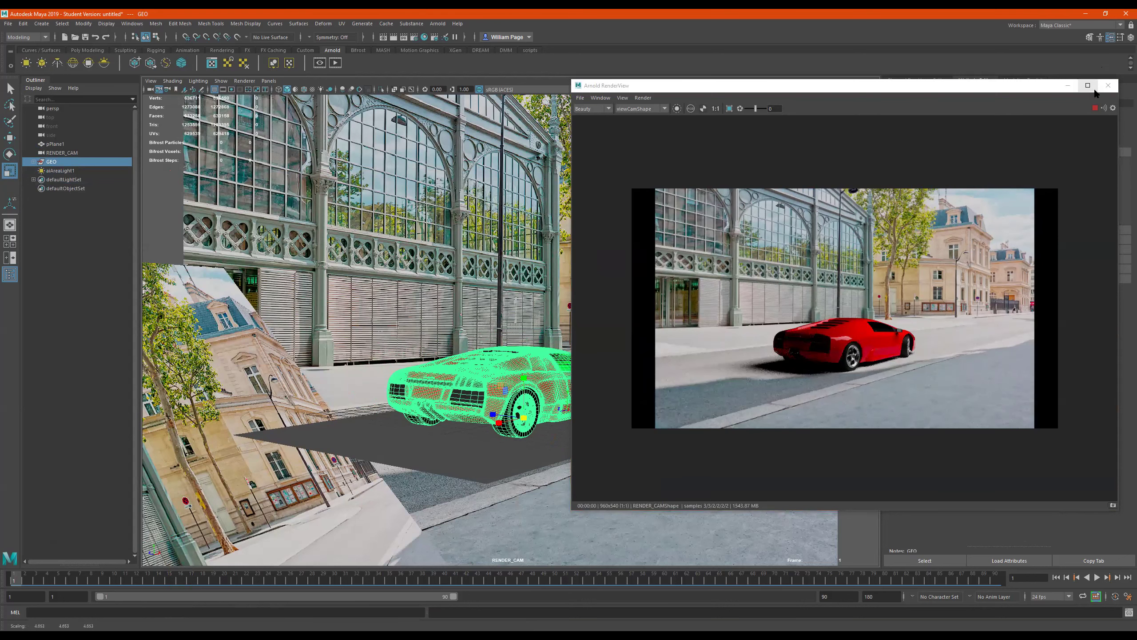
# Step: Set the exposure of aiAreaLight1's shape to 8.2 and check the Arnold render
pyautogui.click(1108, 85)
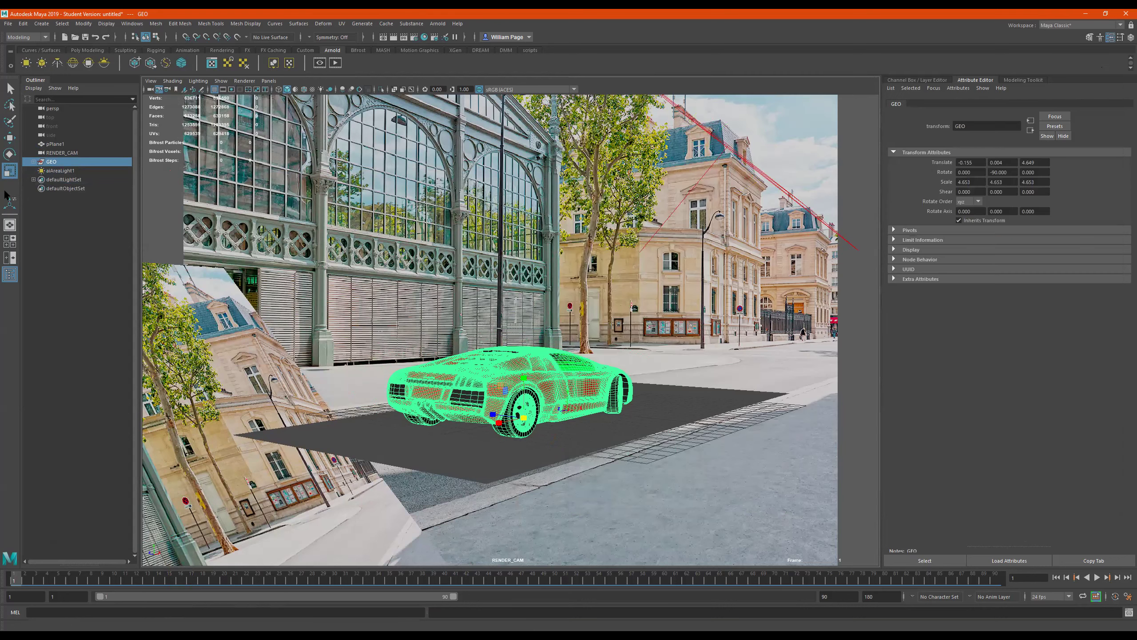
pyautogui.click(60, 170)
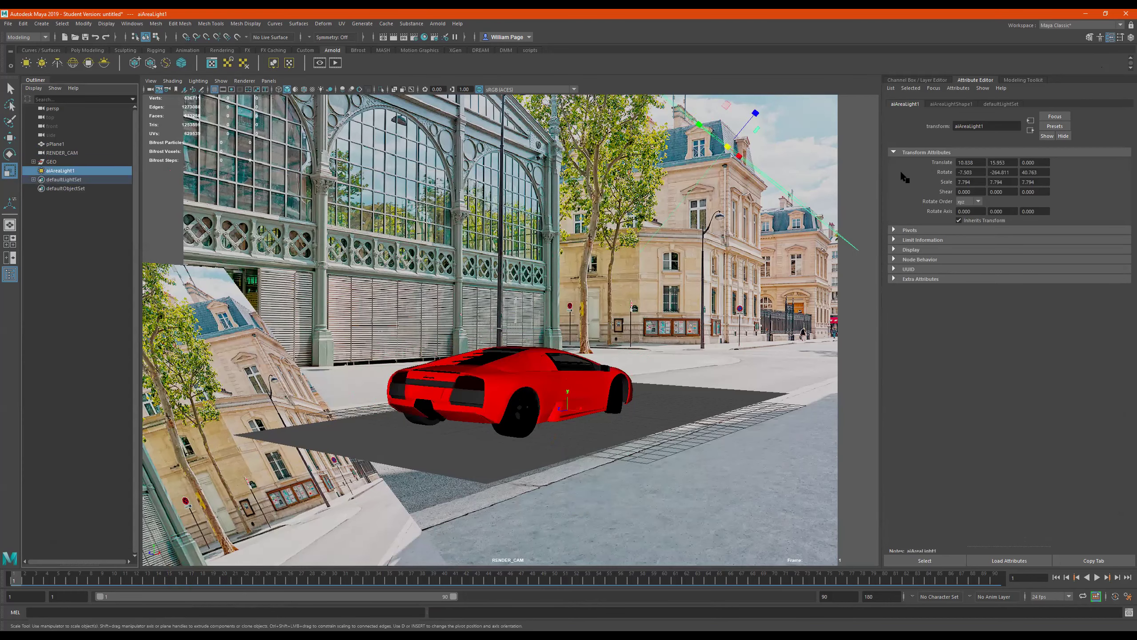
pyautogui.click(947, 103)
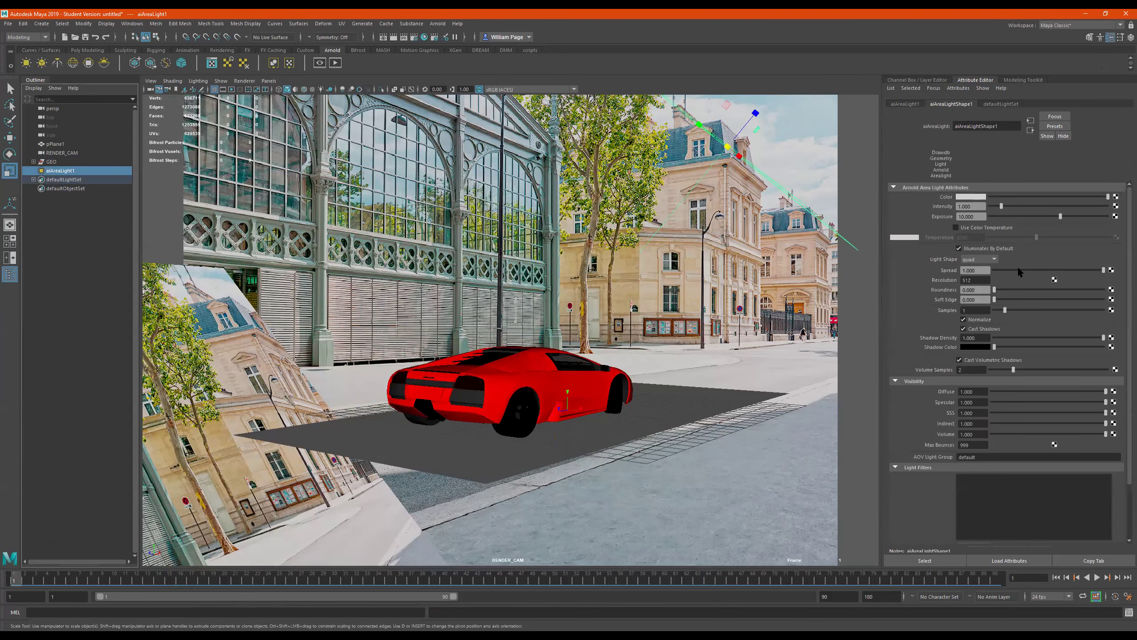
pyautogui.doubleClick(980, 217)
pyautogui.write('8.2')
pyautogui.press('Return')
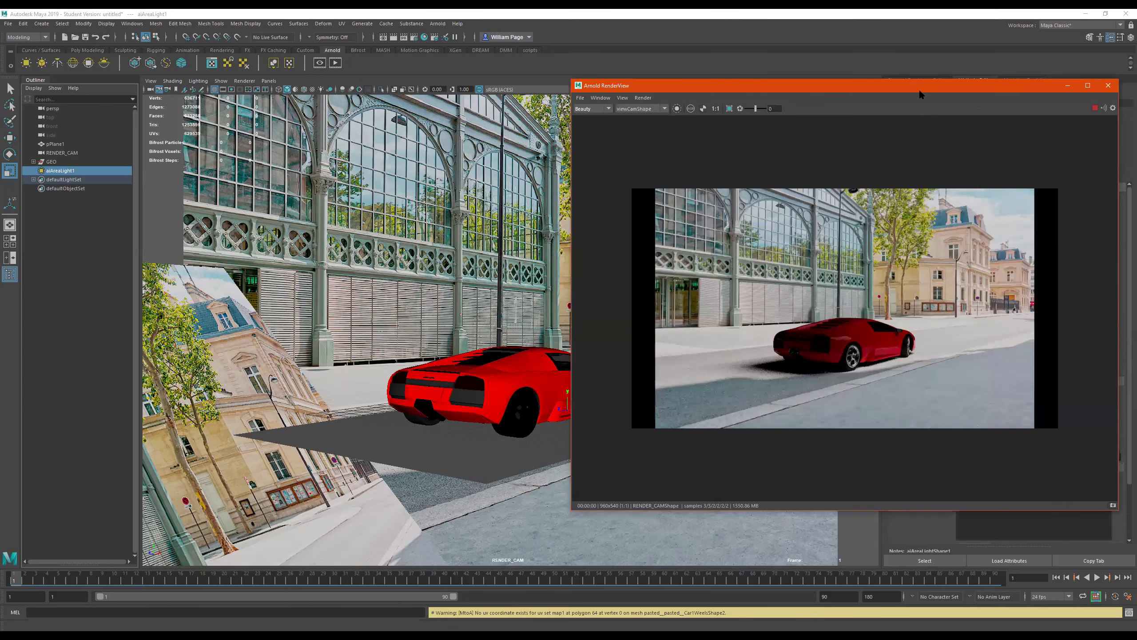
pyautogui.moveTo(920, 91); pyautogui.dragTo(512, 85)
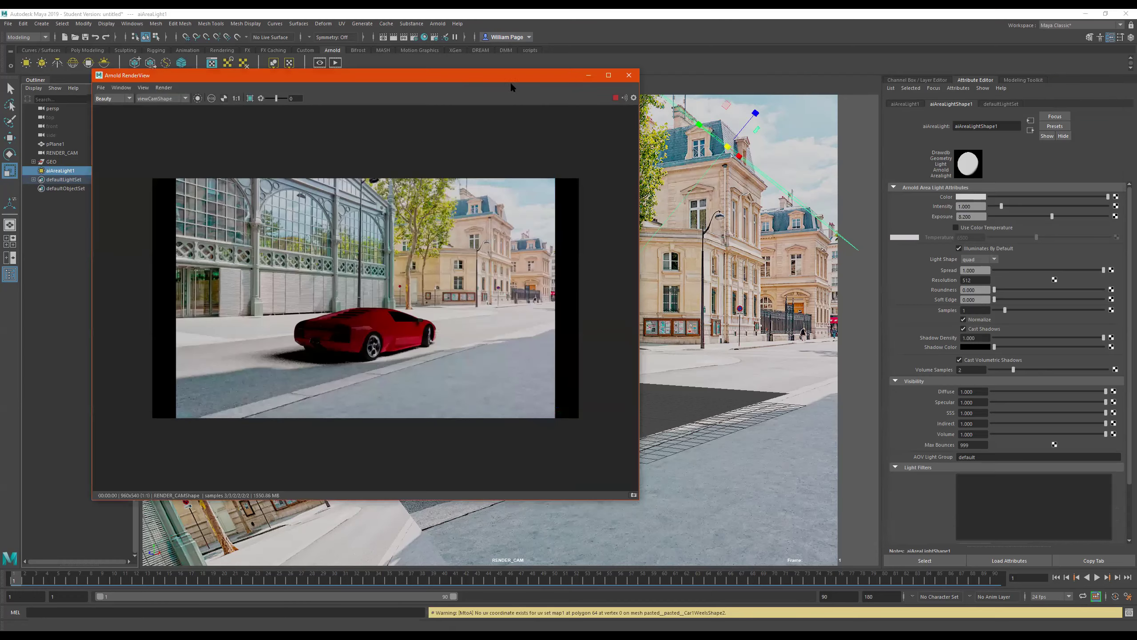
pyautogui.click(629, 75)
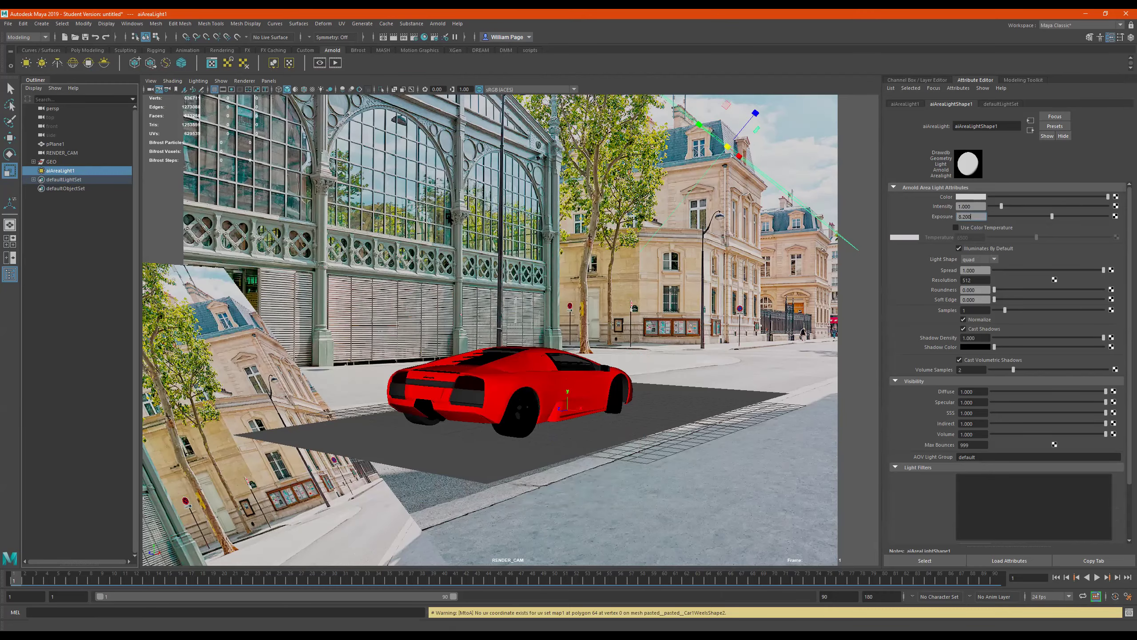
# Step: Duplicate the area light in the perspective view, place the copy on the opposite side of the car and rotate it toward the car
pyautogui.click(268, 81)
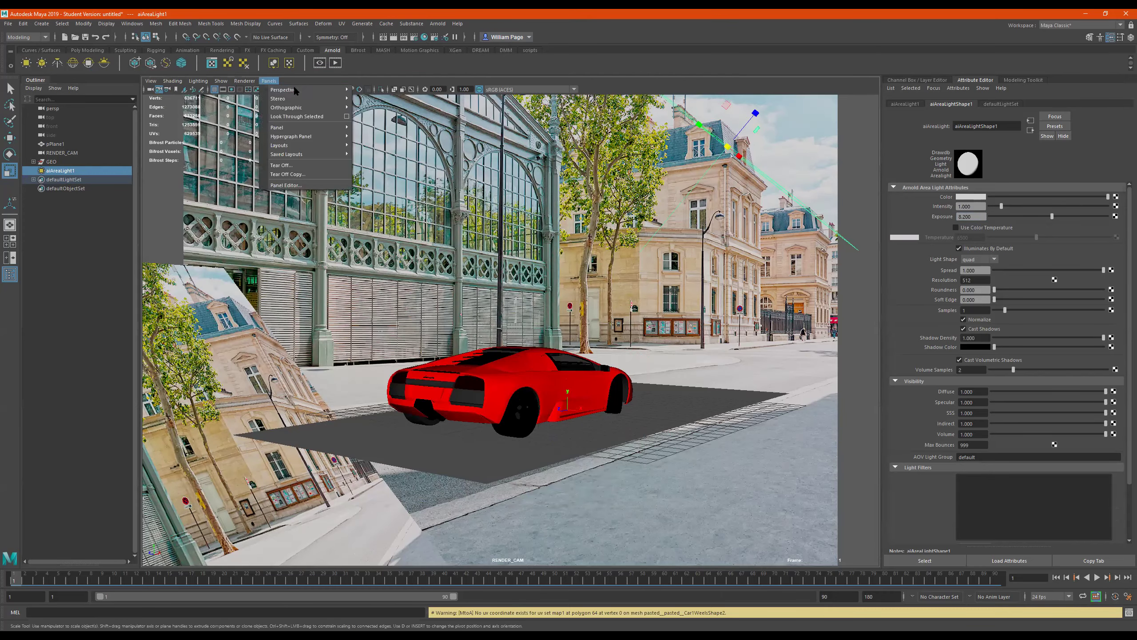
pyautogui.moveTo(295, 90)
pyautogui.click(373, 99)
pyautogui.keyDown('alt'); pyautogui.moveTo(514, 385); pyautogui.dragTo(636, 304); pyautogui.keyUp('alt')
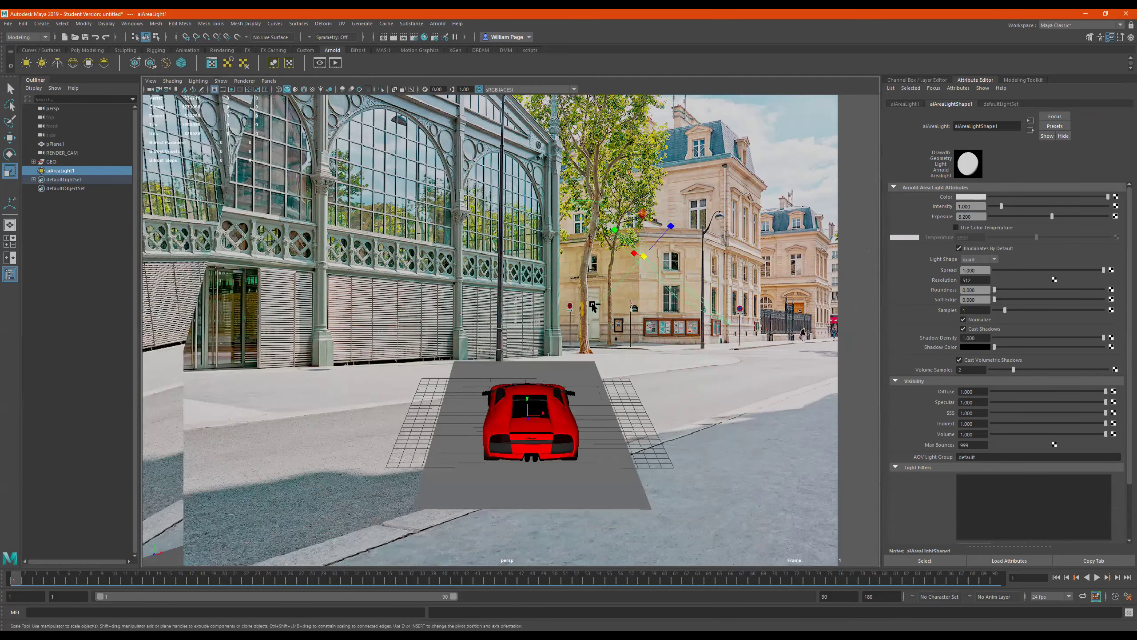
pyautogui.hotkey('ctrl', 'd')
pyautogui.press('w')
pyautogui.moveTo(688, 257); pyautogui.dragTo(494, 275)
pyautogui.press('e')
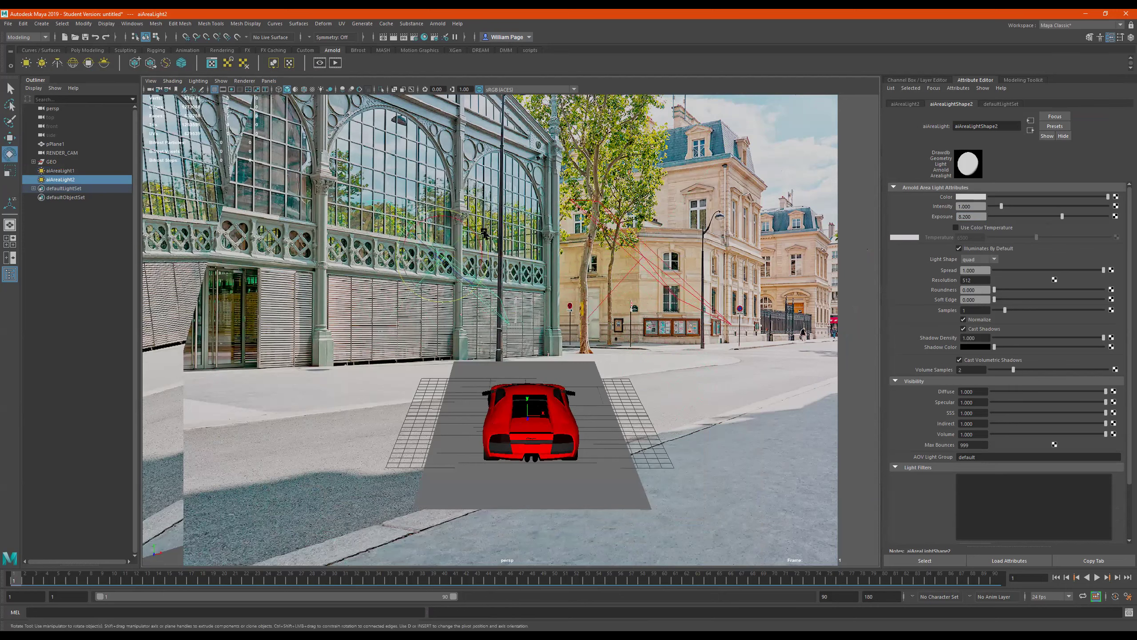
pyautogui.moveTo(479, 230)
pyautogui.mouseDown()
pyautogui.moveTo(405, 193)
pyautogui.moveTo(535, 307)
pyautogui.moveTo(519, 330)
pyautogui.moveTo(488, 255)
pyautogui.moveTo(442, 237)
pyautogui.moveTo(475, 224)
pyautogui.moveTo(478, 246)
pyautogui.mouseUp()
pyautogui.press('w')
pyautogui.keyDown('alt'); pyautogui.moveTo(523, 352); pyautogui.dragTo(464, 254); pyautogui.keyUp('alt')
pyautogui.press('e')
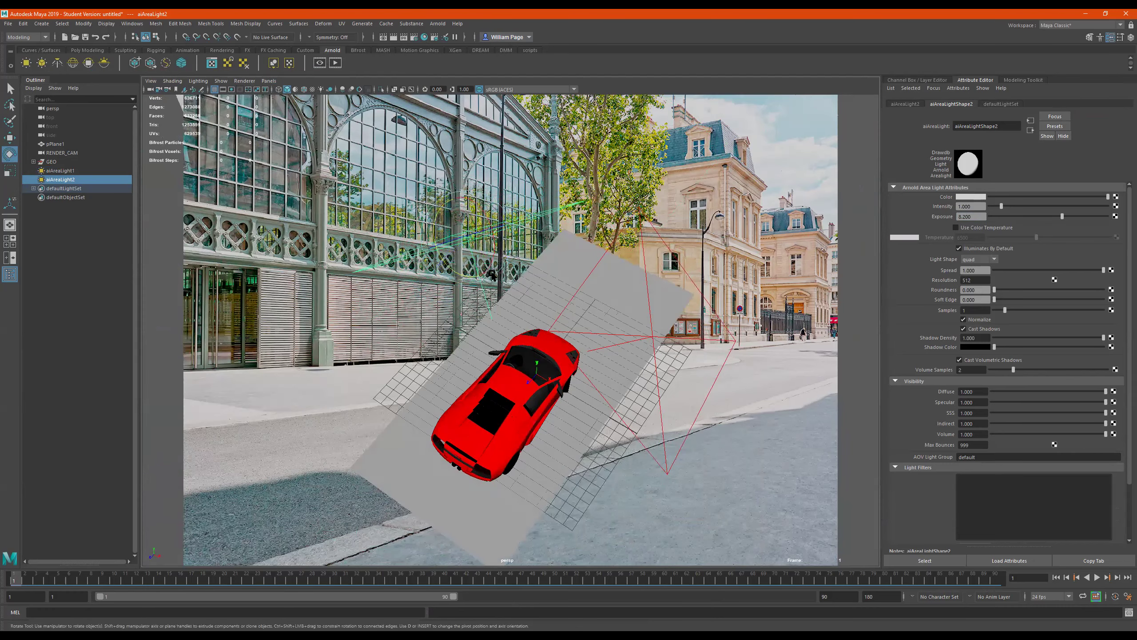
# Step: Move the second area light farther out from the car and raise it higher
pyautogui.press('w')
pyautogui.moveTo(500, 258); pyautogui.dragTo(450, 228)
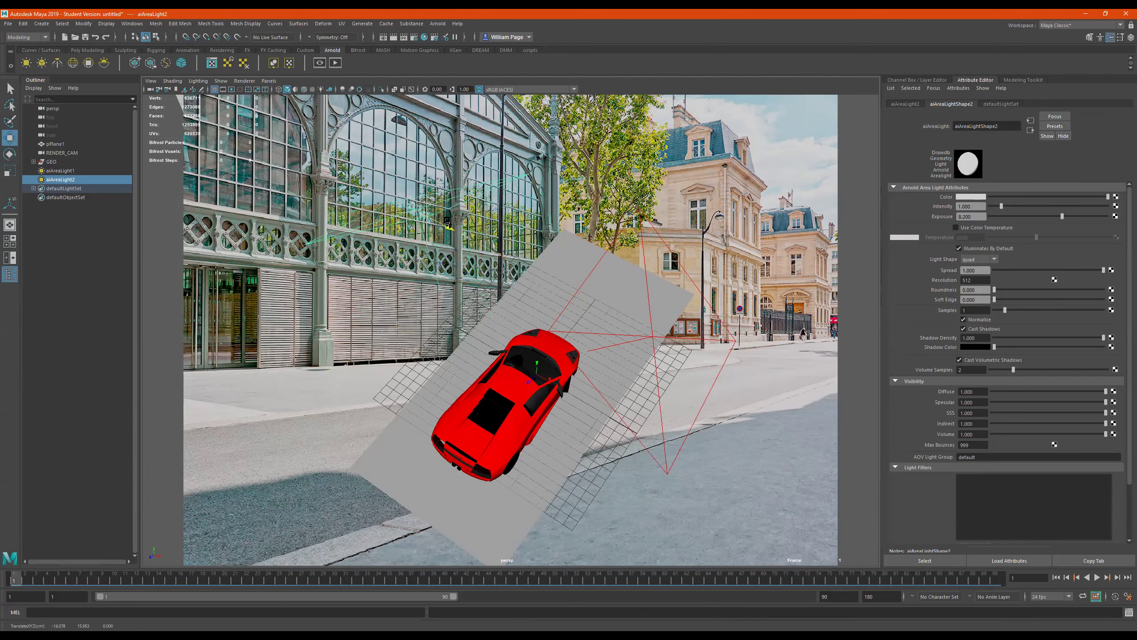
pyautogui.keyDown('alt'); pyautogui.moveTo(488, 268); pyautogui.dragTo(460, 268); pyautogui.keyUp('alt')
pyautogui.moveTo(460, 268); pyautogui.dragTo(370, 268, button='middle')
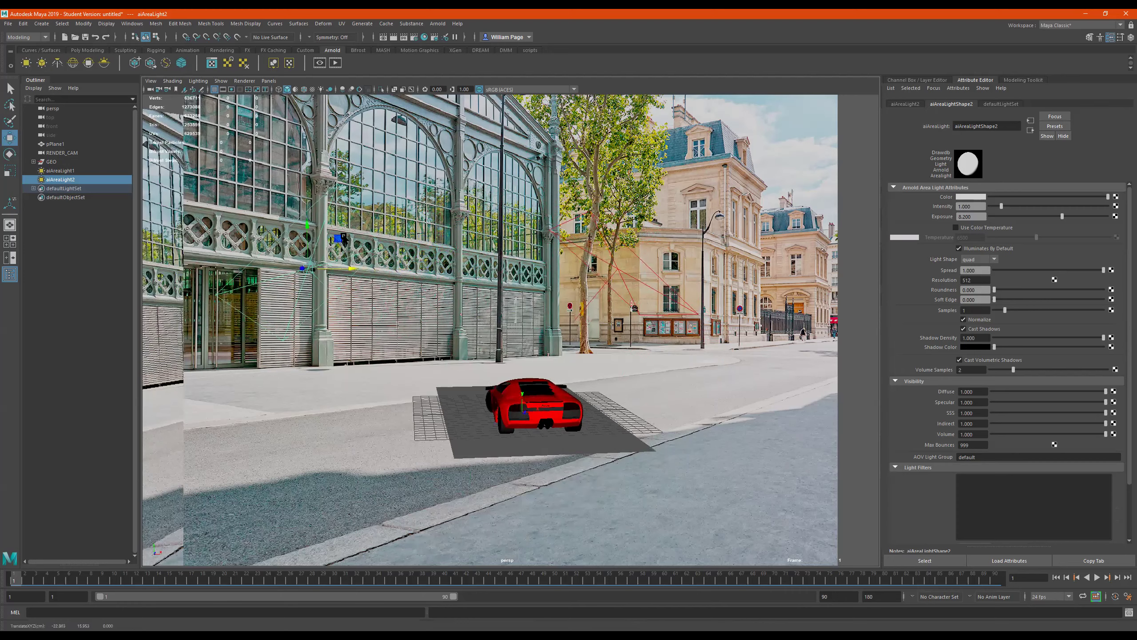
pyautogui.moveTo(301, 229); pyautogui.dragTo(297, 174, button='middle')
pyautogui.keyDown('alt'); pyautogui.moveTo(517, 254); pyautogui.dragTo(631, 312); pyautogui.keyUp('alt')
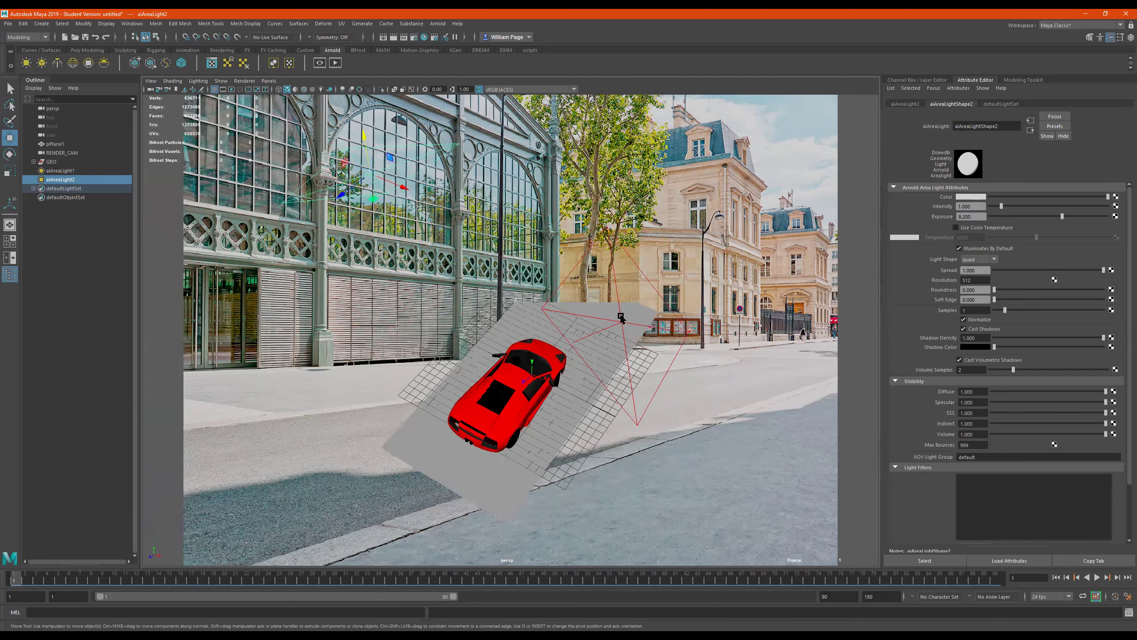
# Step: Duplicate the first area light, place the copy behind the car and rotate it to face the car's rear
pyautogui.click(620, 324)
pyautogui.hotkey('ctrl', 'd')
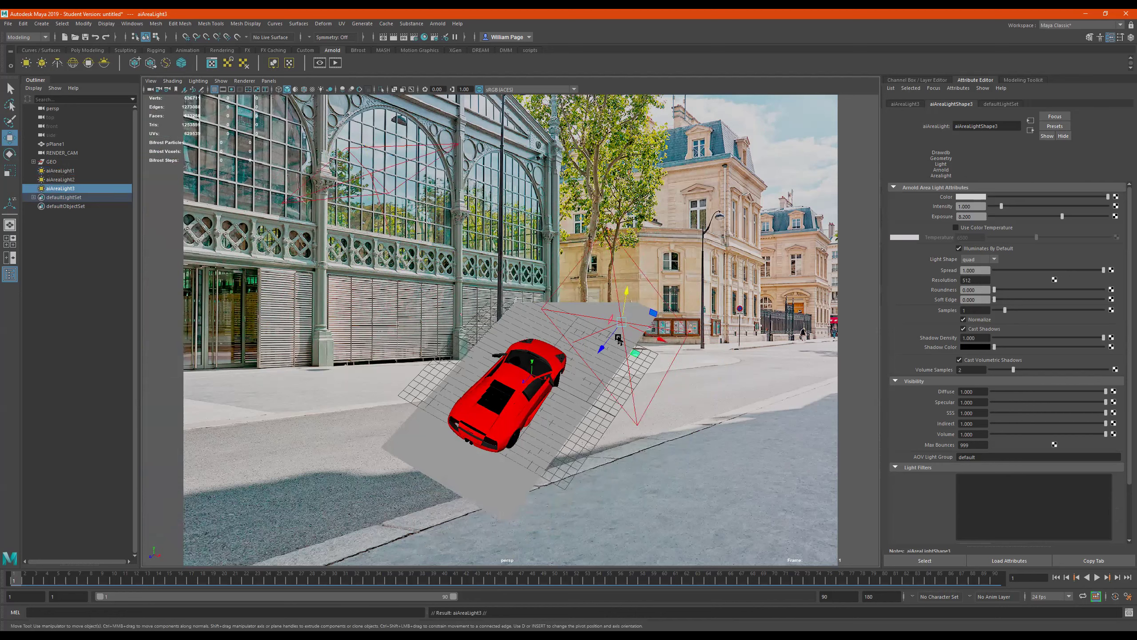
pyautogui.moveTo(614, 340); pyautogui.dragTo(420, 506, button='middle')
pyautogui.press('e')
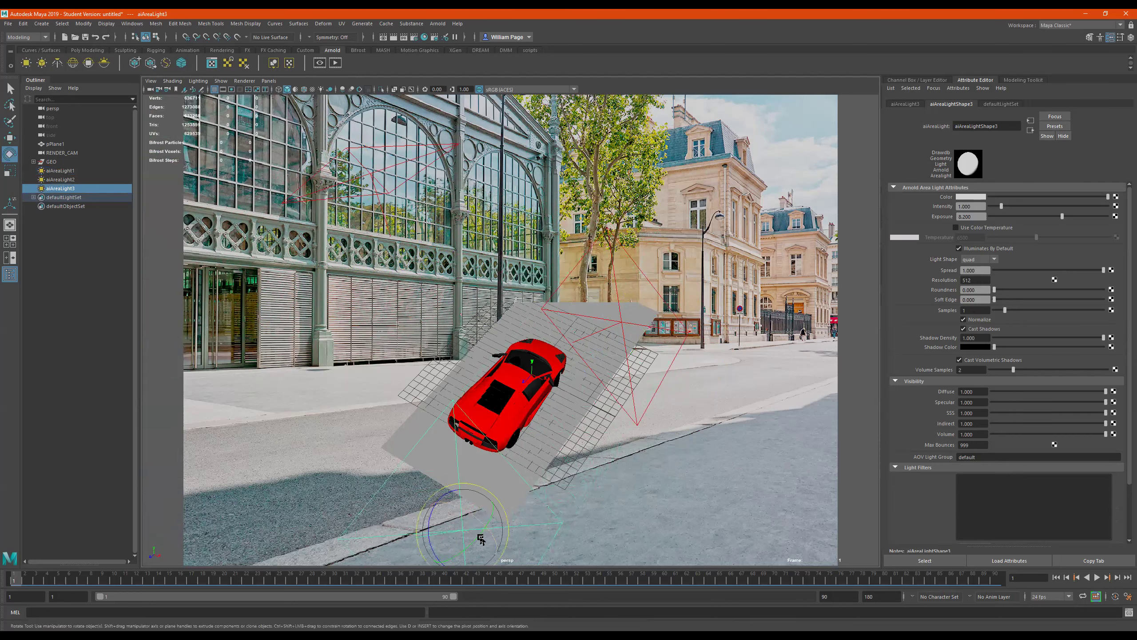
pyautogui.moveTo(479, 540); pyautogui.dragTo(463, 542, button='middle')
pyautogui.moveTo(461, 488); pyautogui.dragTo(465, 513, button='middle')
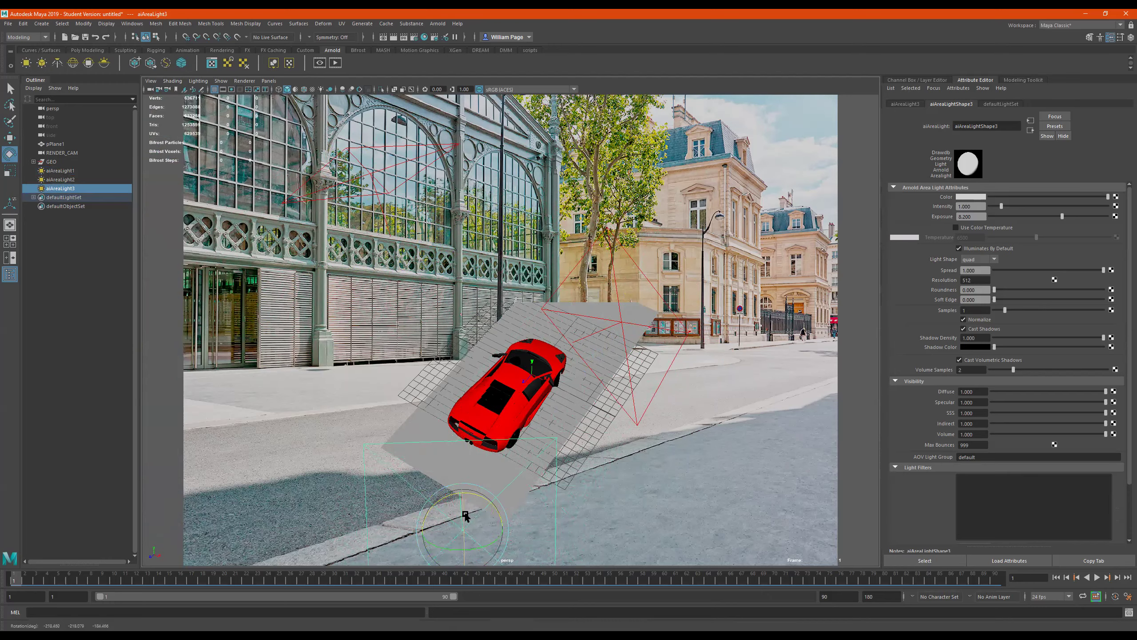
# Step: Scale up the third area light behind the car
pyautogui.keyDown('alt'); pyautogui.moveTo(500, 502); pyautogui.dragTo(627, 440); pyautogui.keyUp('alt')
pyautogui.keyDown('alt'); pyautogui.moveTo(555, 349); pyautogui.dragTo(655, 358); pyautogui.keyUp('alt')
pyautogui.press('r')
pyautogui.moveTo(578, 396); pyautogui.dragTo(610, 391)
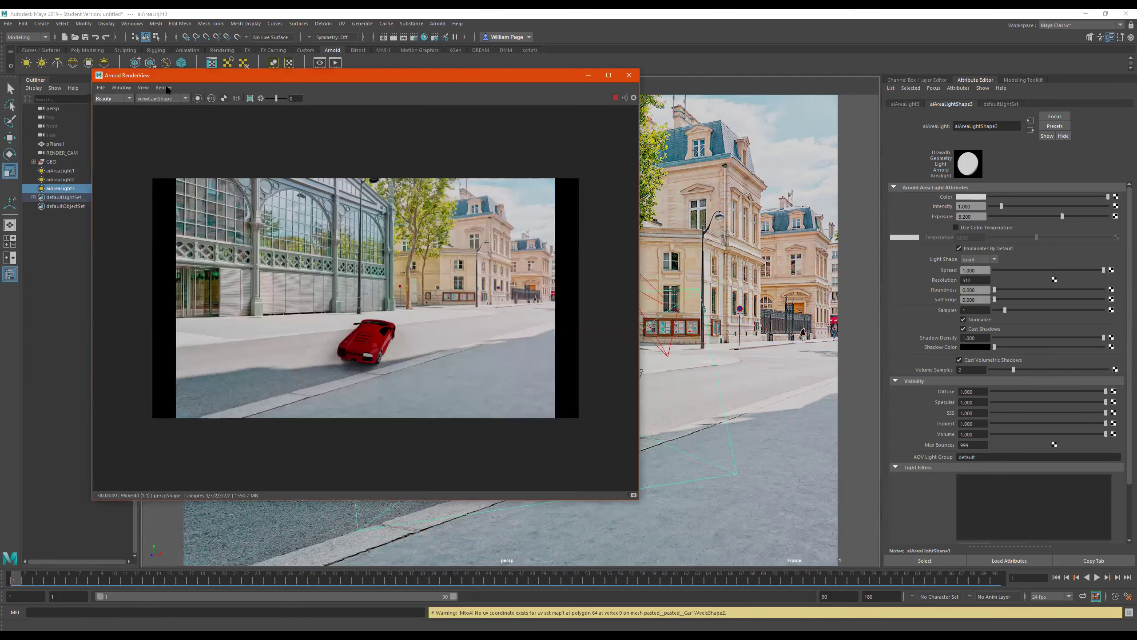
# Step: Render through RENDER_CAMShape and raise the third area light's exposure to about 9.7
pyautogui.click(166, 99)
pyautogui.click(172, 112)
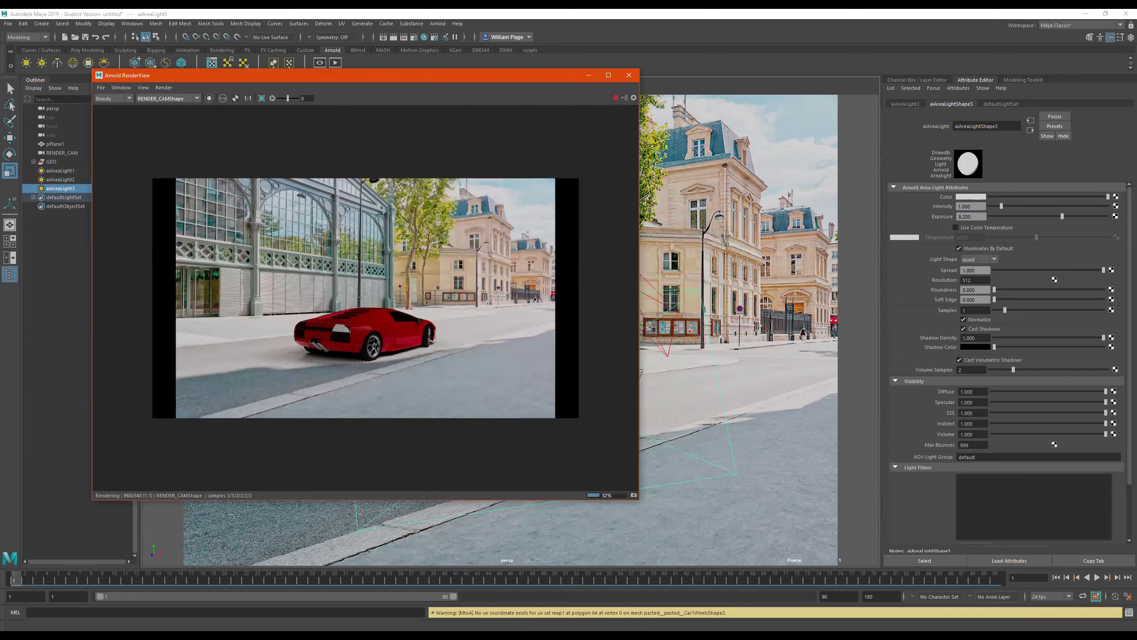
pyautogui.moveTo(1080, 217); pyautogui.dragTo(1071, 217)
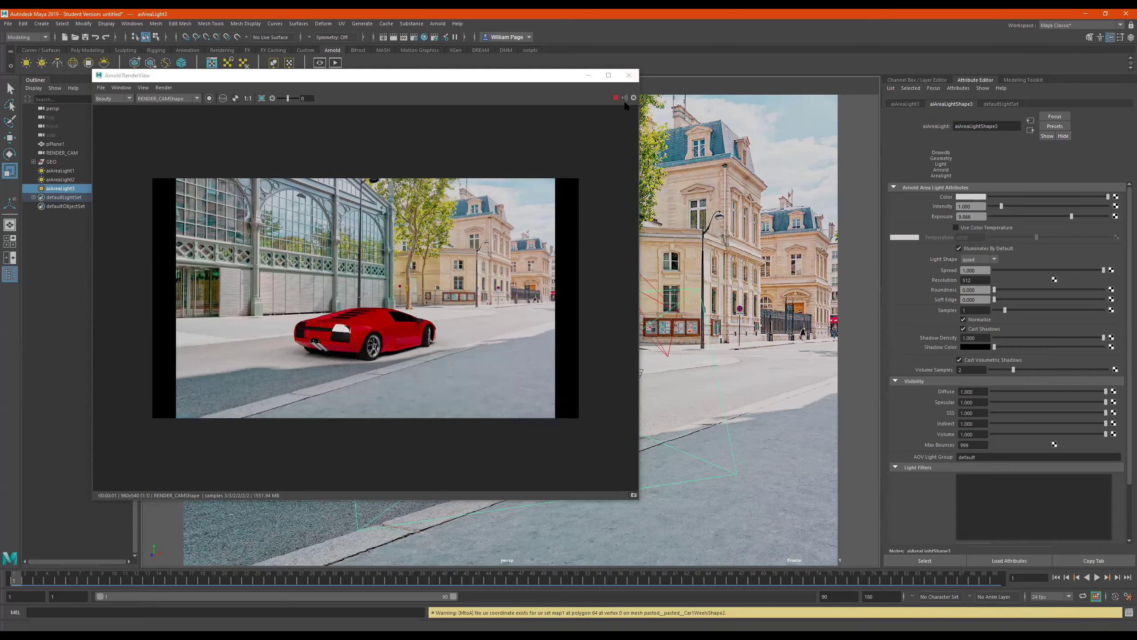
pyautogui.click(634, 71)
pyautogui.click(629, 75)
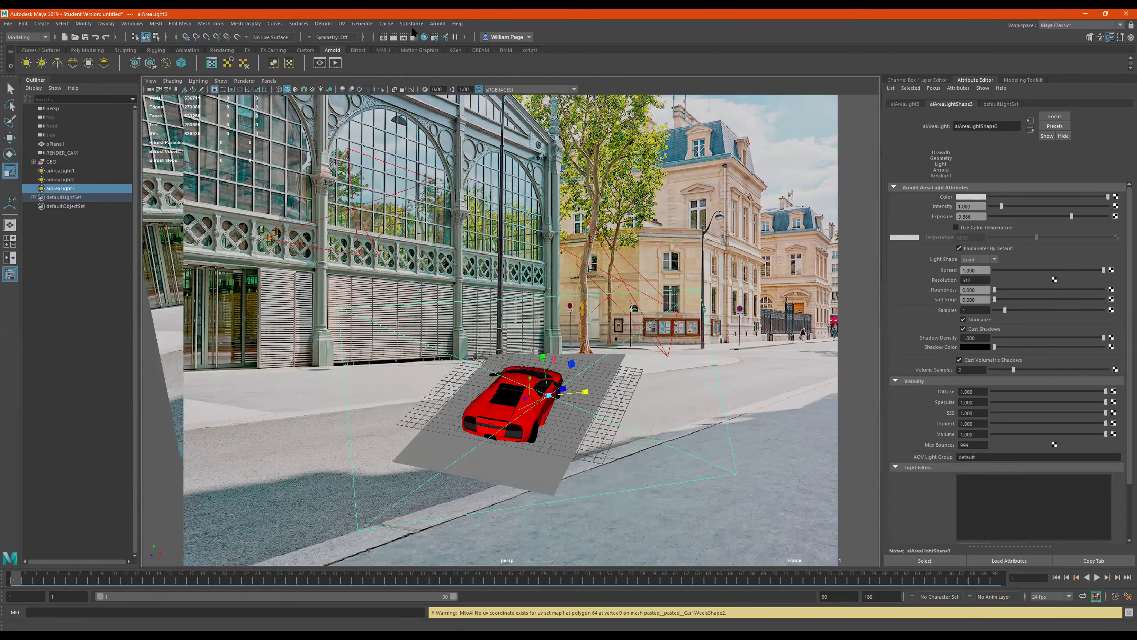
# Step: Add an Arnold skydome light and connect a File texture to its color
pyautogui.click(437, 23)
pyautogui.moveTo(479, 67)
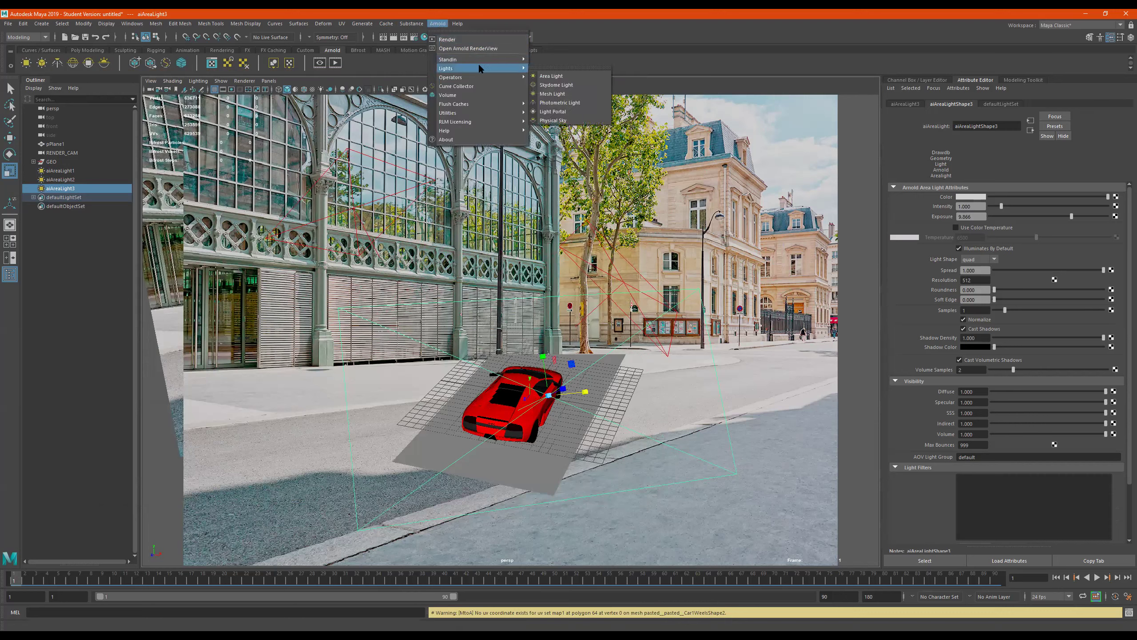
pyautogui.click(565, 84)
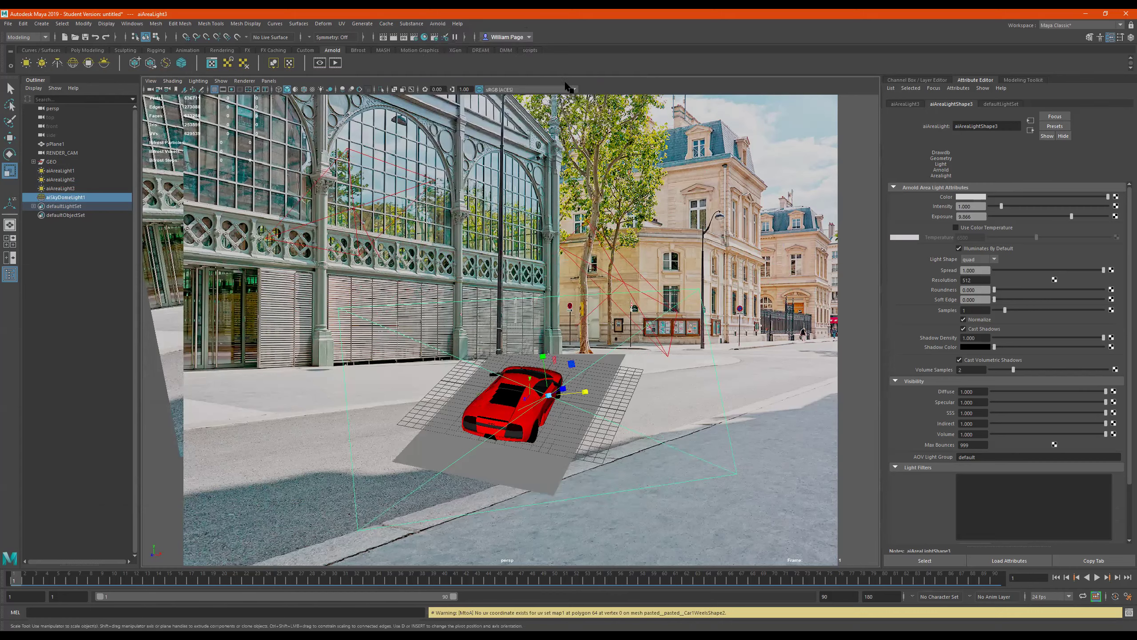
pyautogui.click(1116, 197)
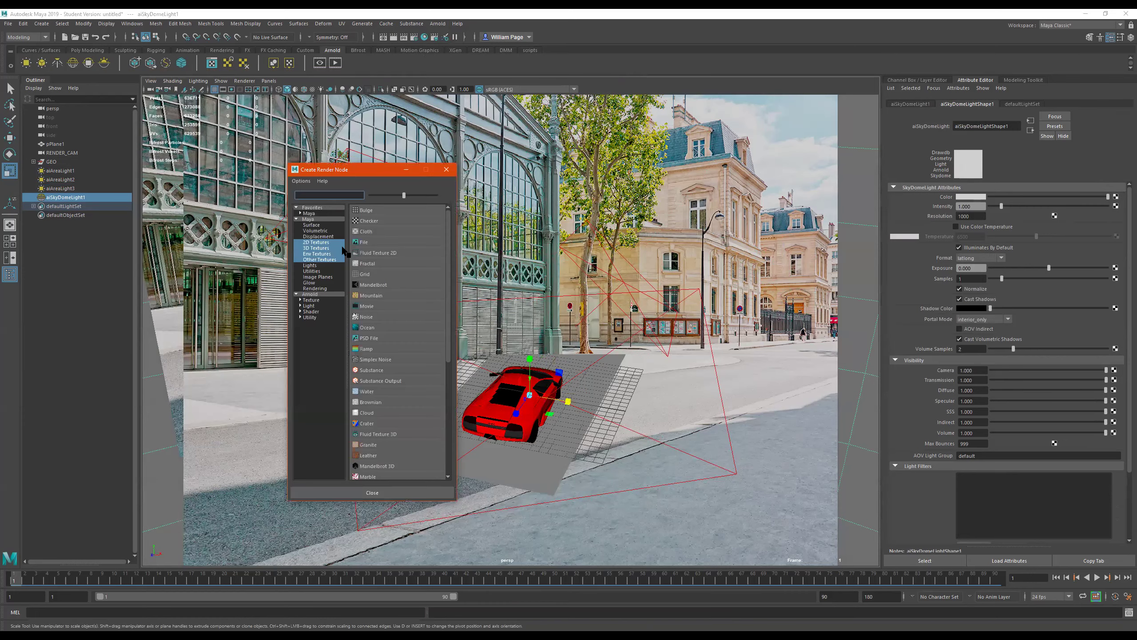
pyautogui.click(371, 240)
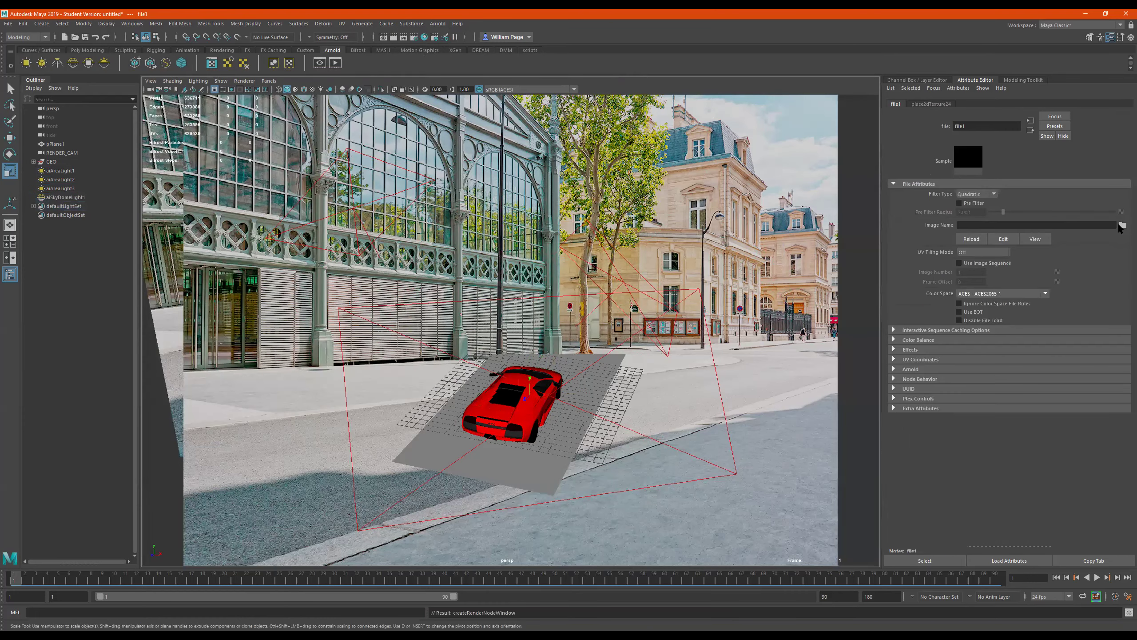
# Step: Load the spherical HDRI panorama skybox JPG from the VFX drive's --HDRI-- folder into the file texture and replace it with its .tx version
pyautogui.click(1123, 224)
pyautogui.click(279, 163)
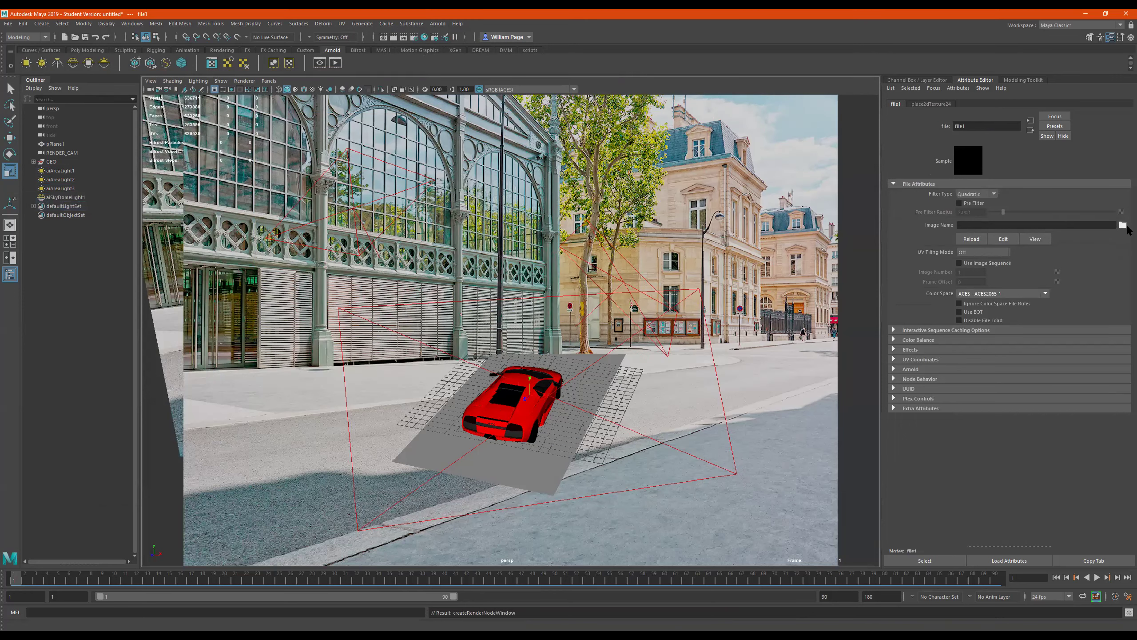
pyautogui.click(1124, 225)
pyautogui.click(282, 158)
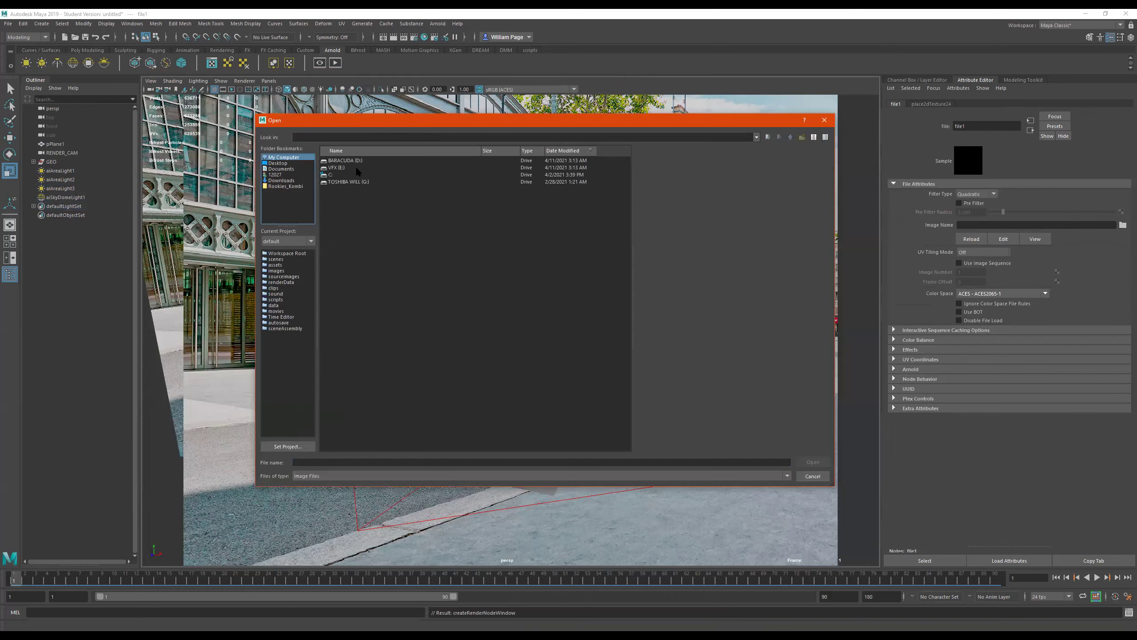
pyautogui.doubleClick(339, 167)
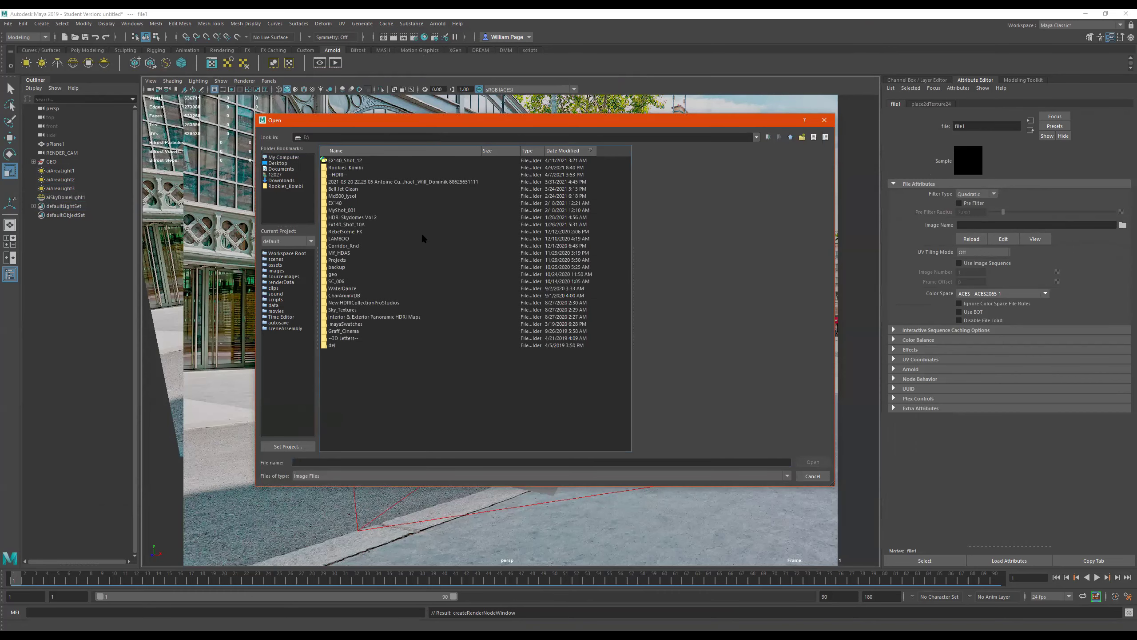
pyautogui.doubleClick(344, 175)
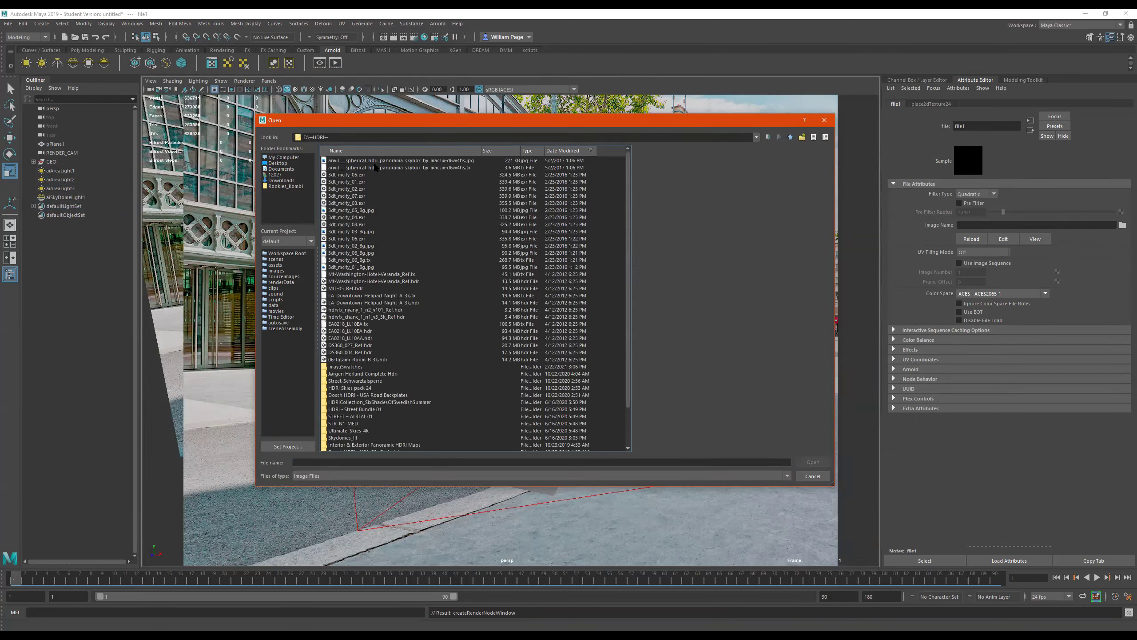
pyautogui.click(384, 161)
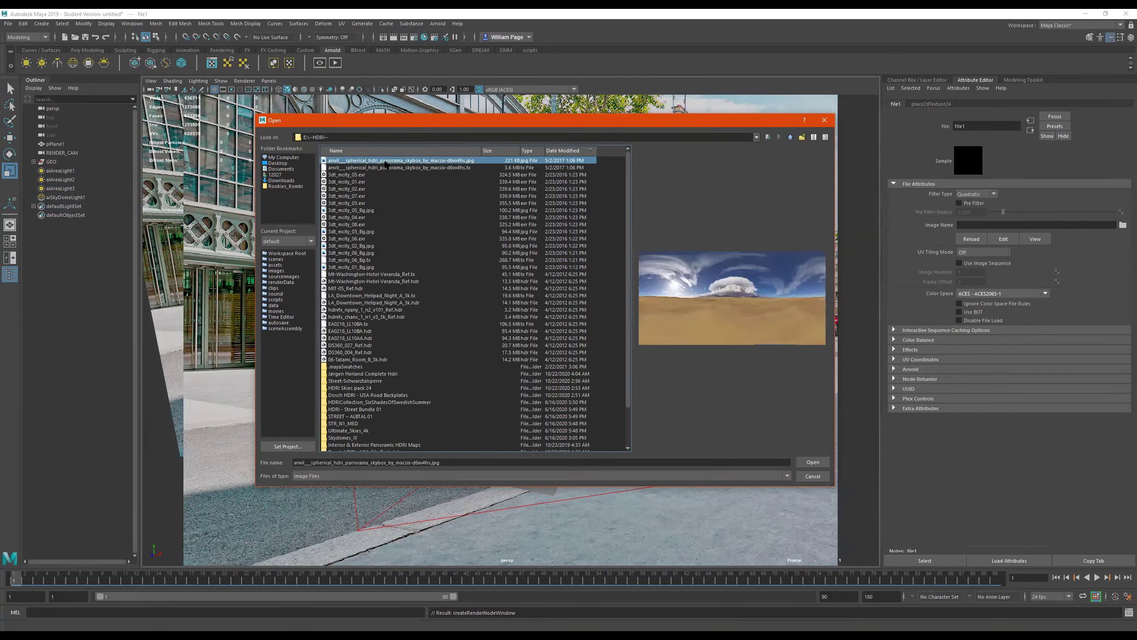
pyautogui.doubleClick(384, 161)
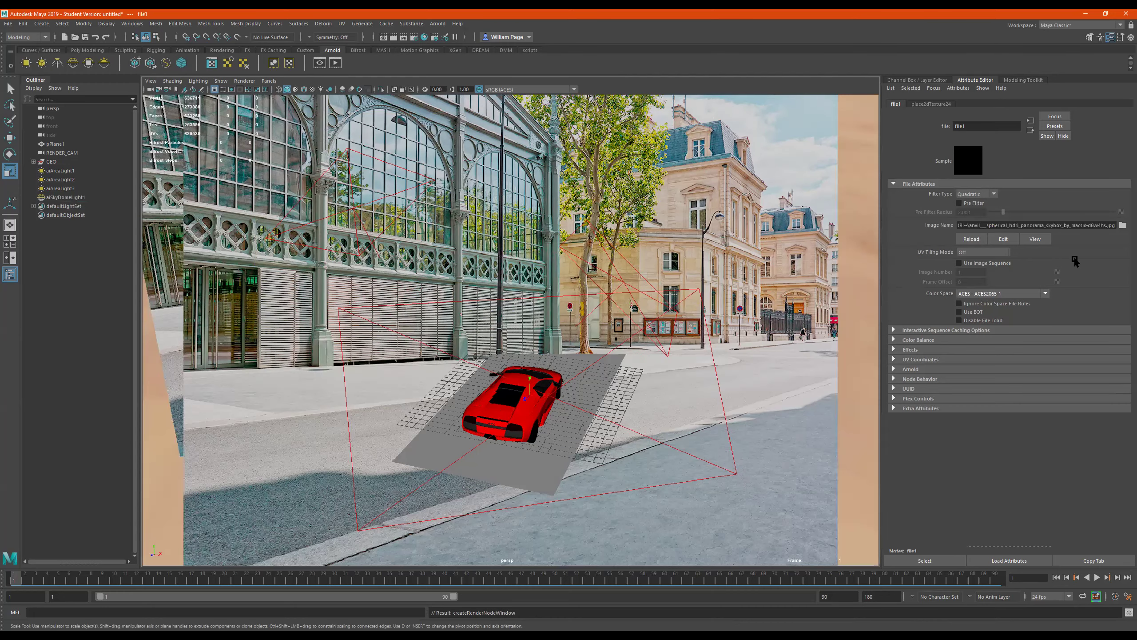
pyautogui.click(1123, 225)
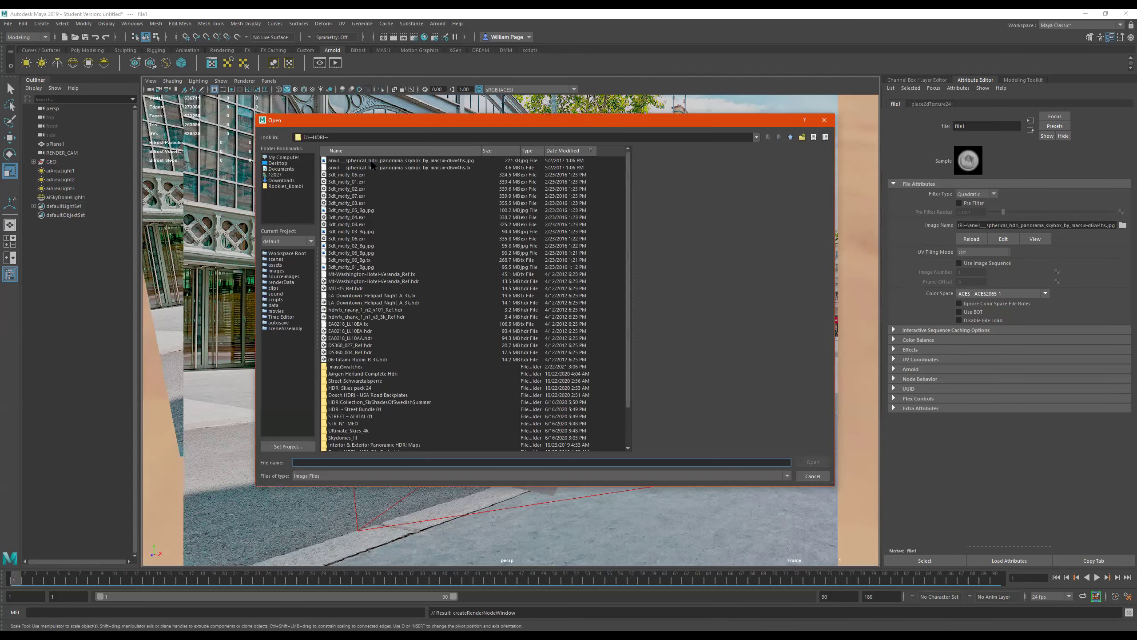
pyautogui.click(404, 168)
pyautogui.doubleClick(403, 168)
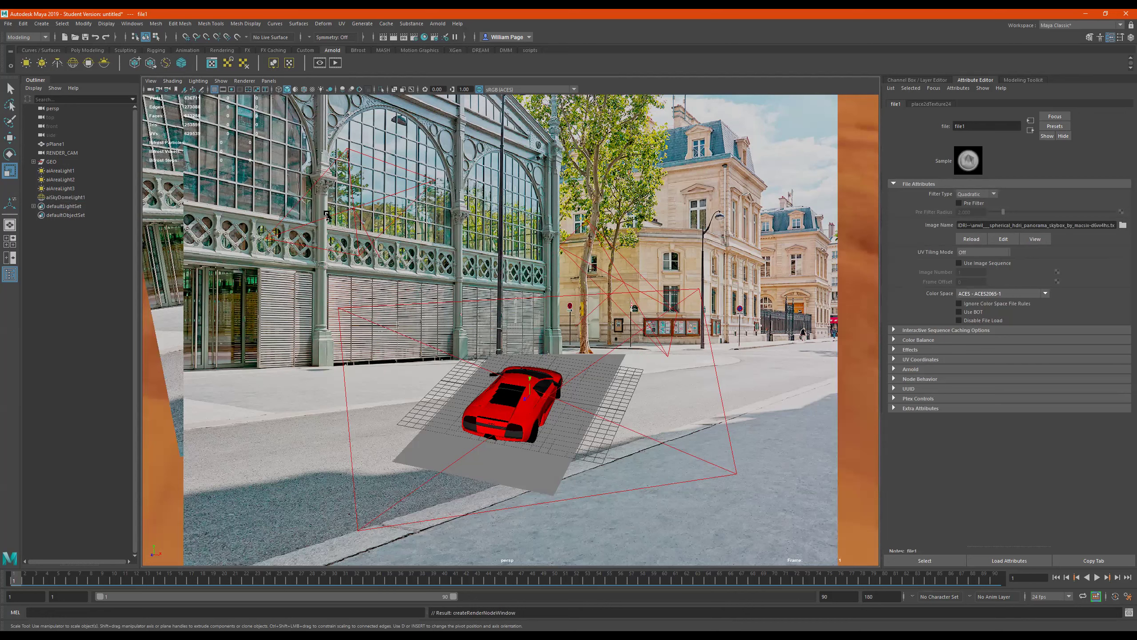
# Step: Render the scene with Arnold and set the skydome light's Camera visibility to 0
pyautogui.click(336, 63)
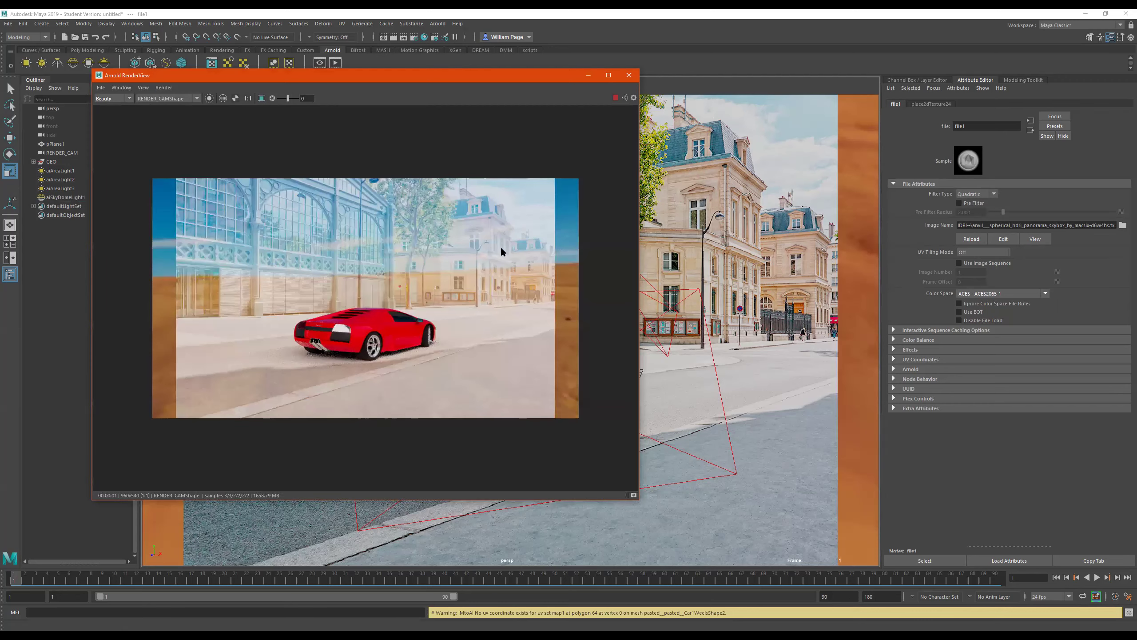
pyautogui.click(860, 234)
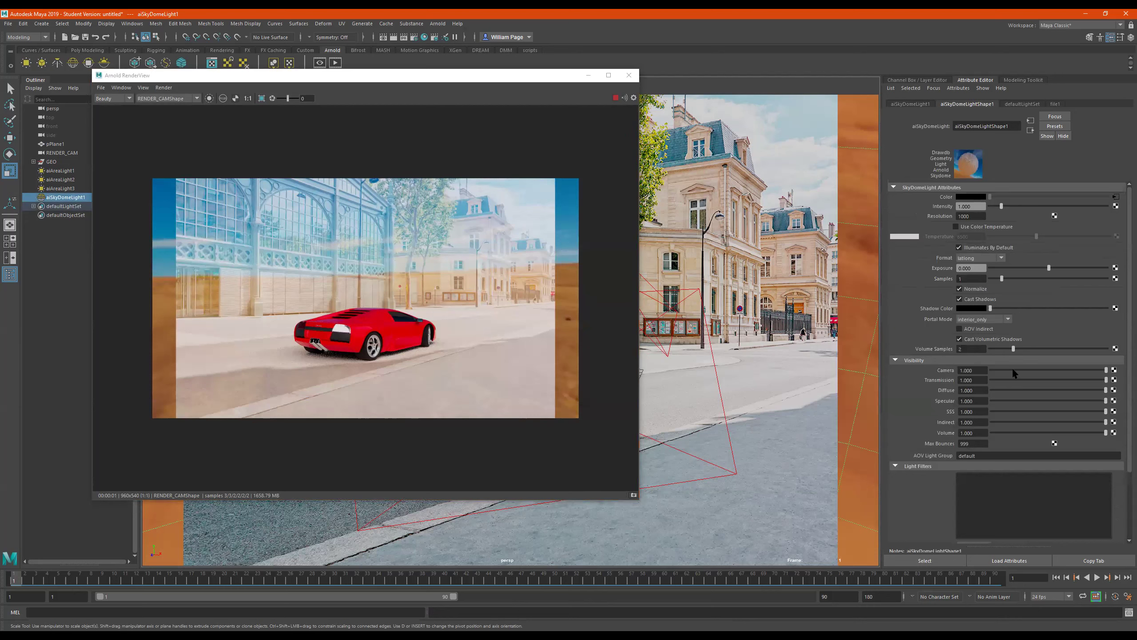
pyautogui.moveTo(1014, 368); pyautogui.dragTo(948, 384)
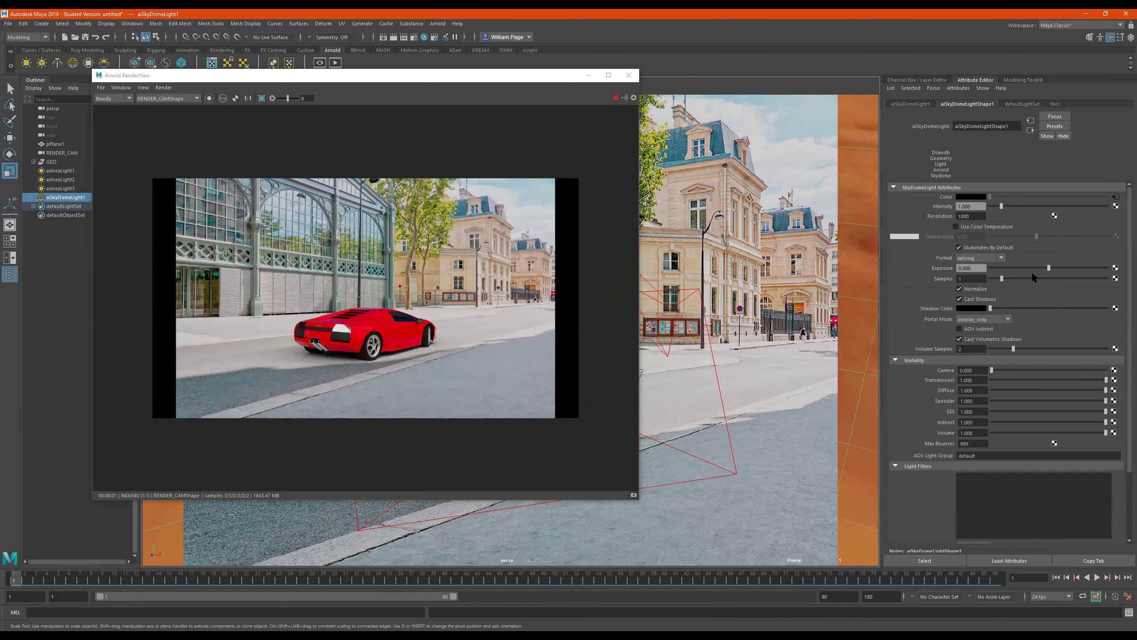
# Step: Try higher exposures on the skydome light, bring it back to about -0.04 and inspect the render
pyautogui.click(1065, 268)
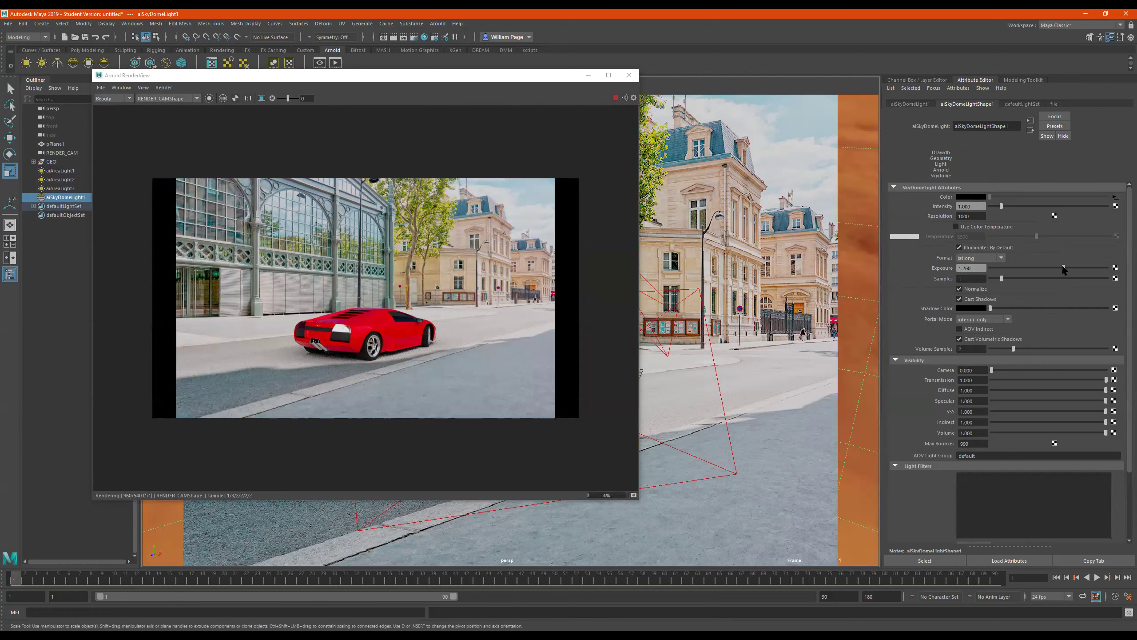
pyautogui.click(1111, 268)
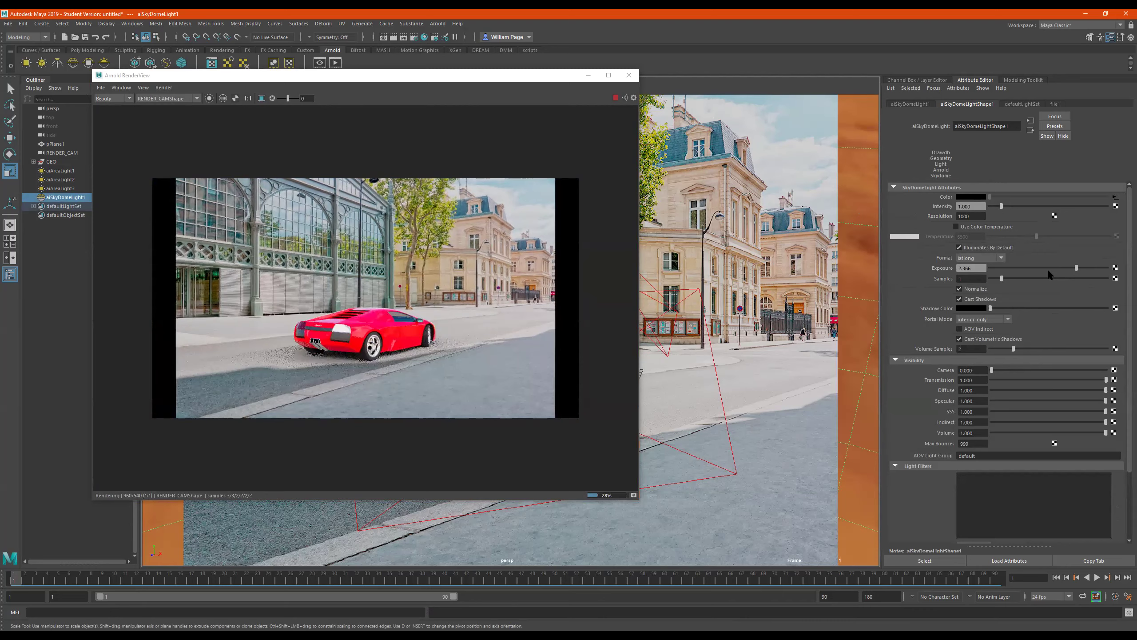
pyautogui.moveTo(1044, 268)
pyautogui.mouseDown()
pyautogui.moveTo(1057, 267)
pyautogui.moveTo(1046, 267)
pyautogui.mouseUp()
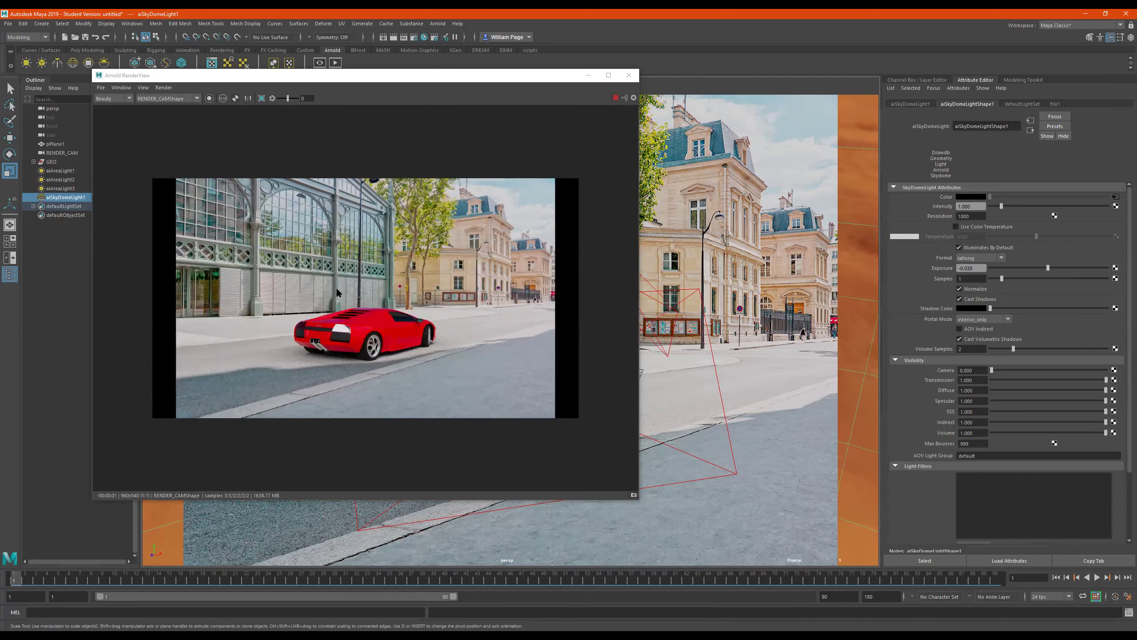
pyautogui.scroll(3, 337, 291)
pyautogui.scroll(-3, 337, 291)
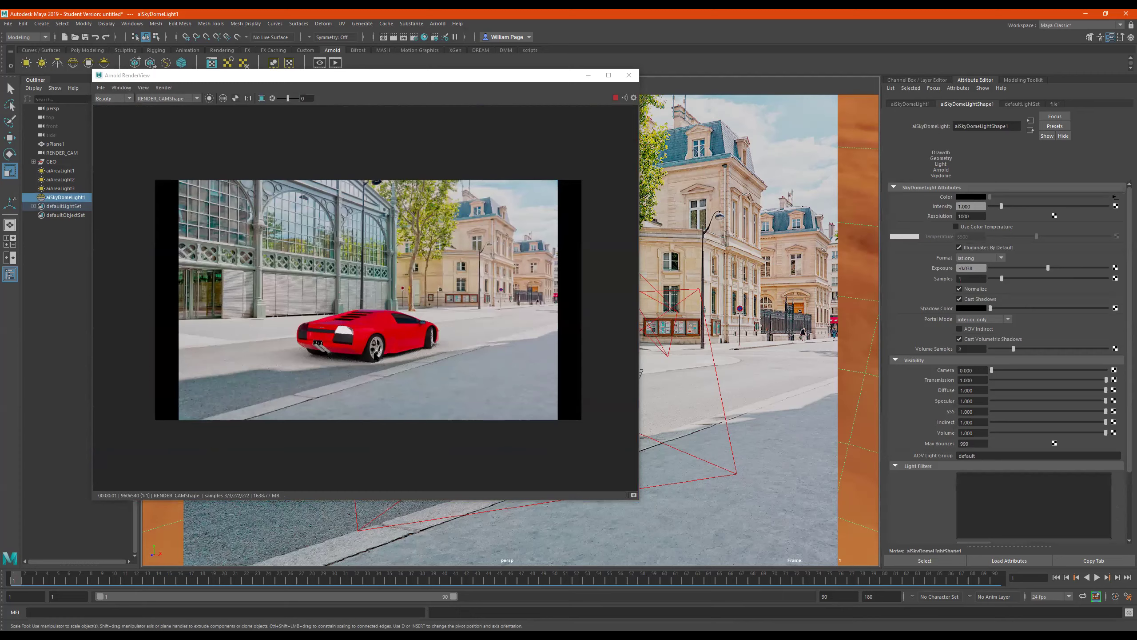
# Step: Lower the third area light's exposure to about 6.8 and raise the second area light's exposure to about 9.4
pyautogui.click(71, 190)
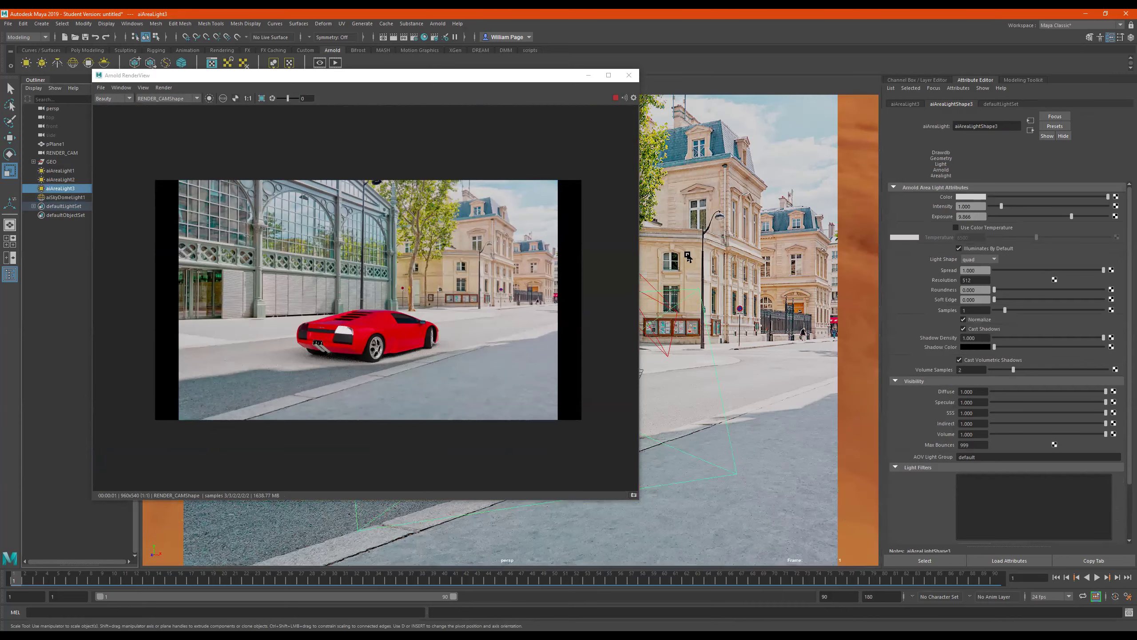
pyautogui.moveTo(1069, 218); pyautogui.dragTo(1048, 218)
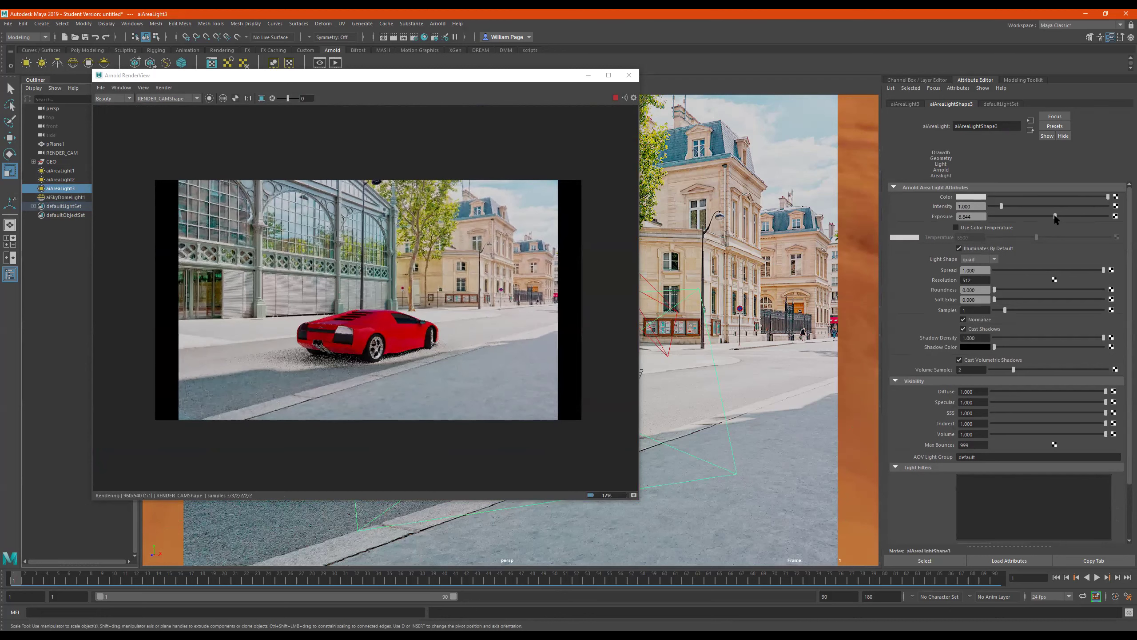
pyautogui.click(62, 179)
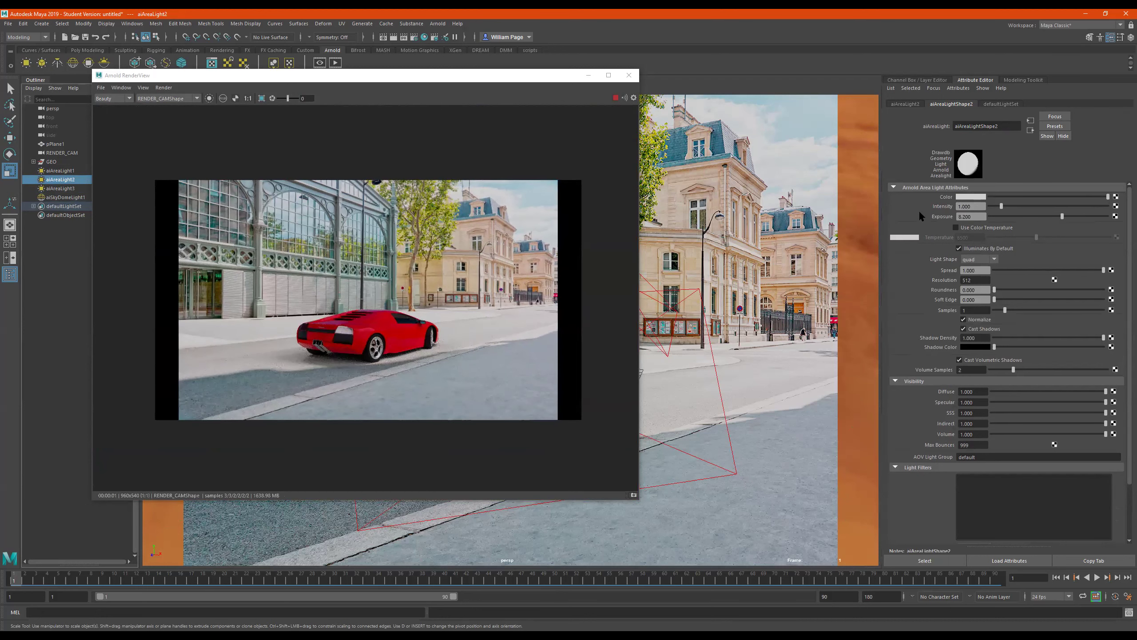
pyautogui.moveTo(1058, 220); pyautogui.dragTo(1099, 217)
pyautogui.moveTo(1099, 217); pyautogui.dragTo(1069, 218)
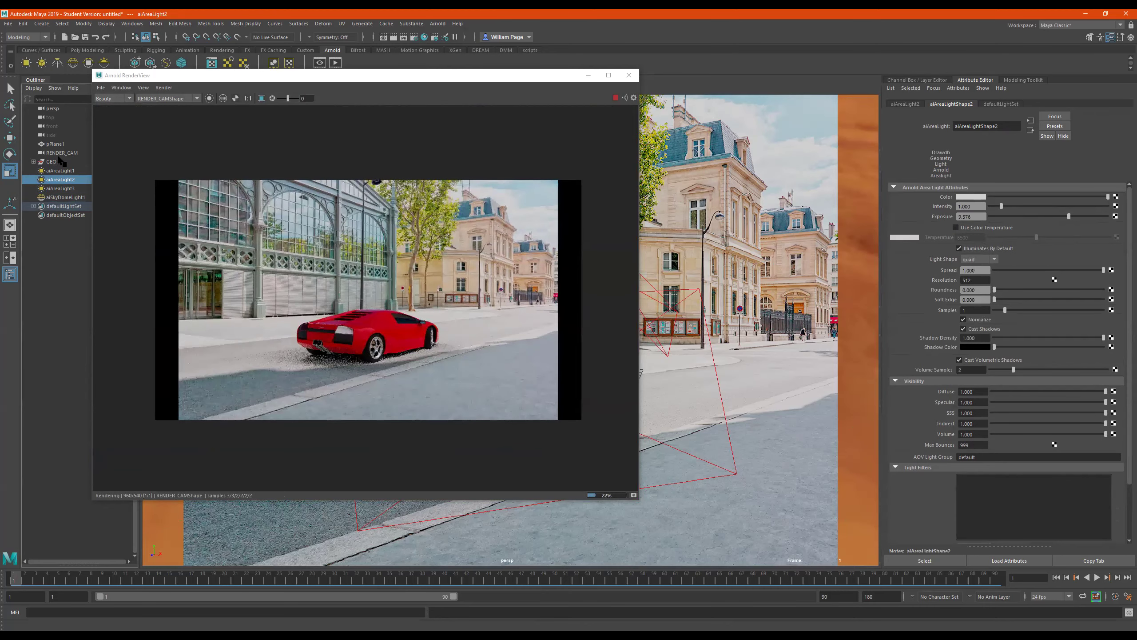
# Step: Set the first area light's exposure to about 9.6 and the skydome light's exposure to 1.45
pyautogui.click(60, 170)
pyautogui.moveTo(1037, 216); pyautogui.dragTo(1099, 216)
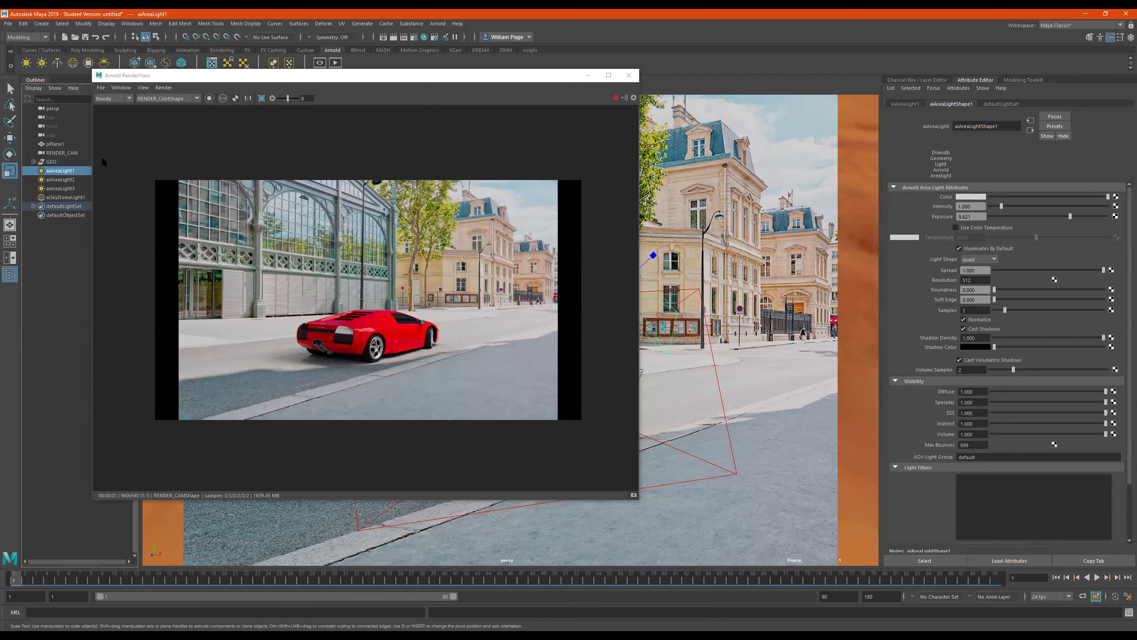
pyautogui.click(48, 196)
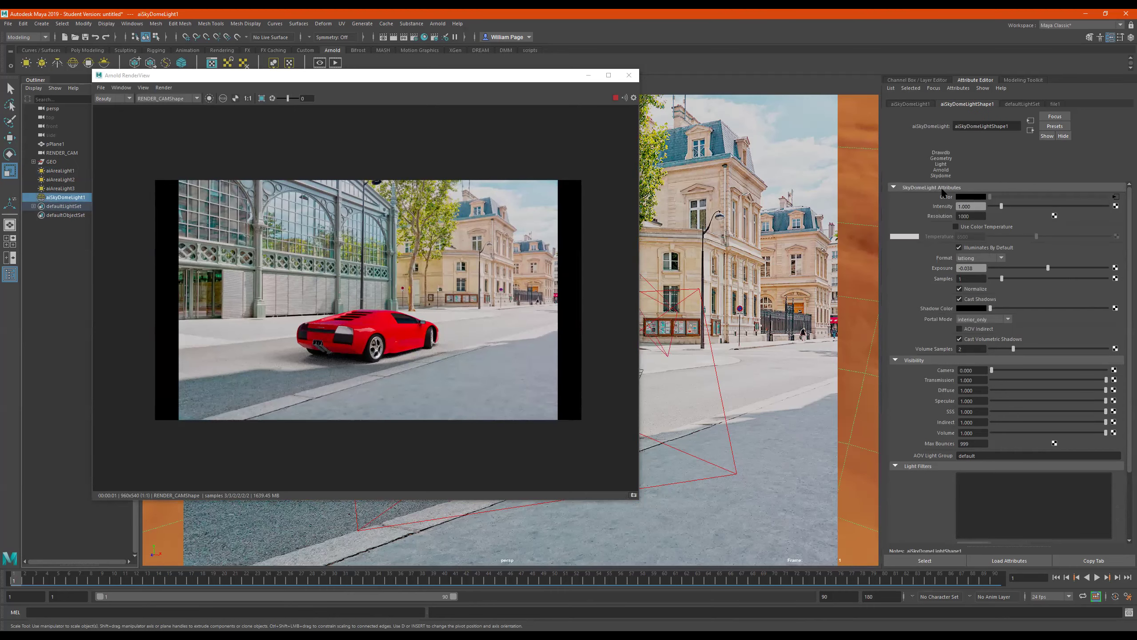
pyautogui.moveTo(1049, 268); pyautogui.dragTo(1066, 266)
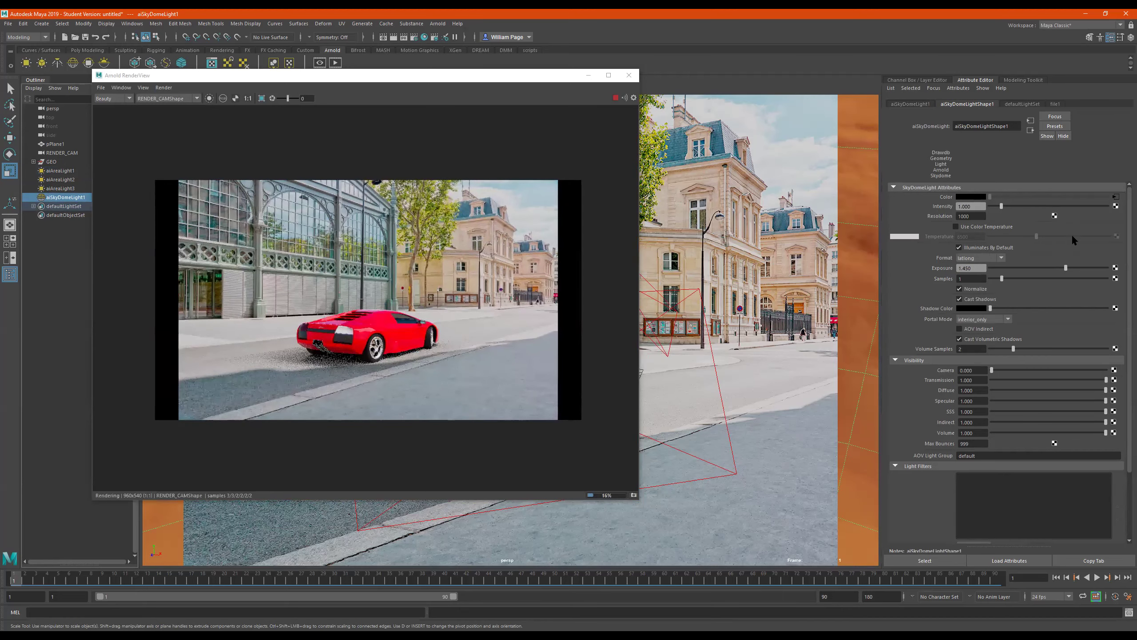
# Step: Replace the skydome's color texture image with the hdrvfx_chanc_1_n1 Ref .hdr file from the --HDRI-- folder
pyautogui.click(1116, 196)
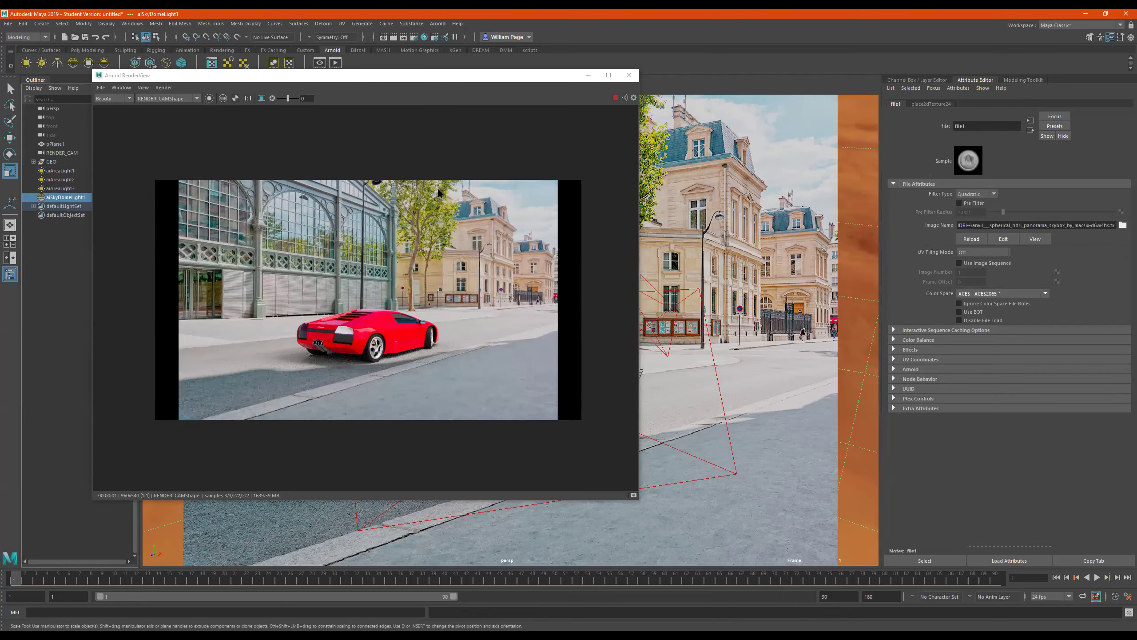
pyautogui.click(355, 196)
pyautogui.click(401, 303)
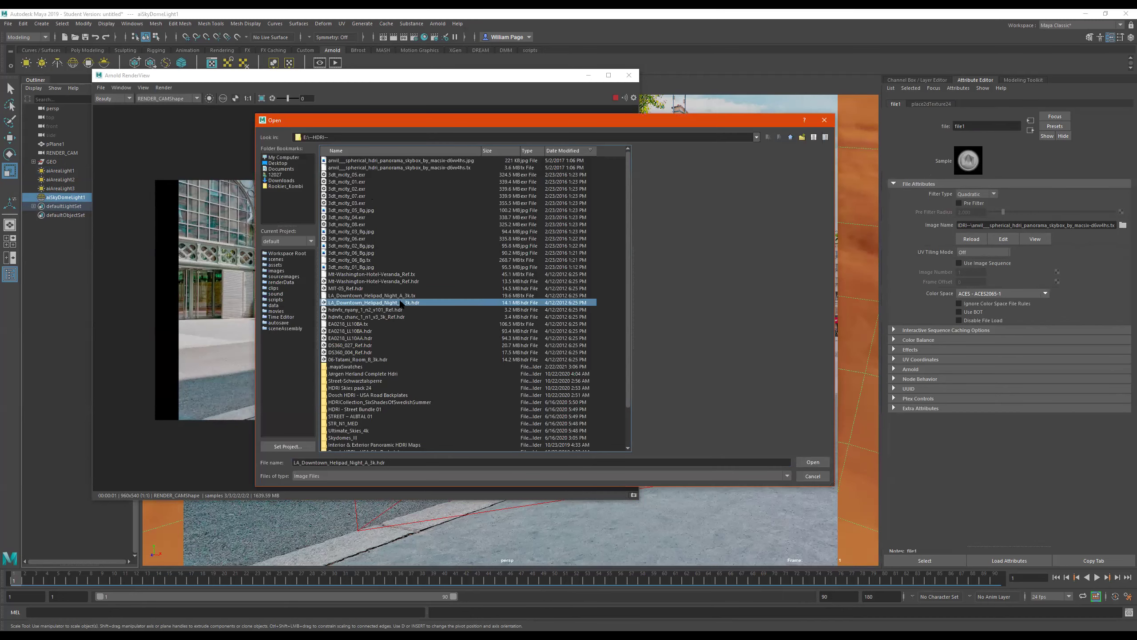
pyautogui.click(360, 317)
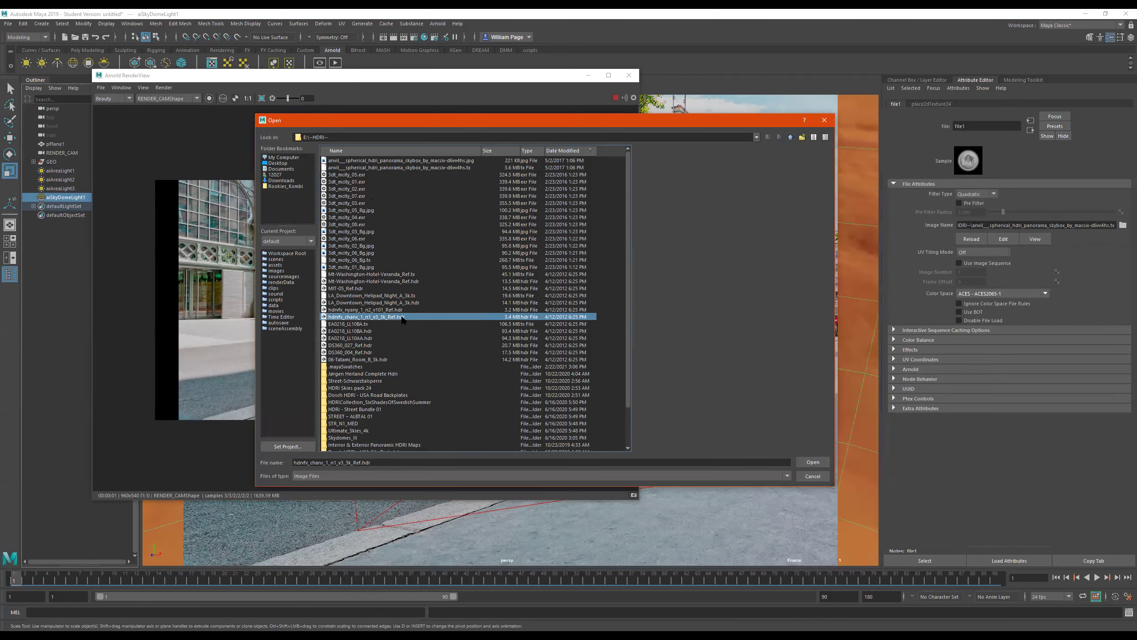
pyautogui.doubleClick(401, 316)
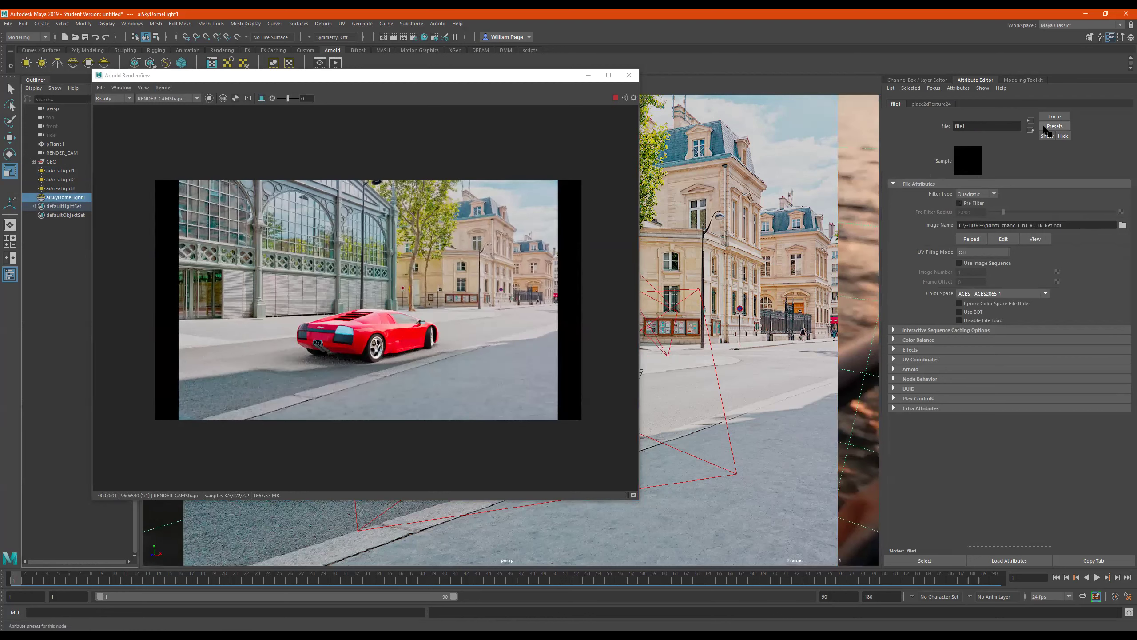
# Step: Return to the skydome light's attributes and lower its exposure to about -0.15
pyautogui.click(1030, 130)
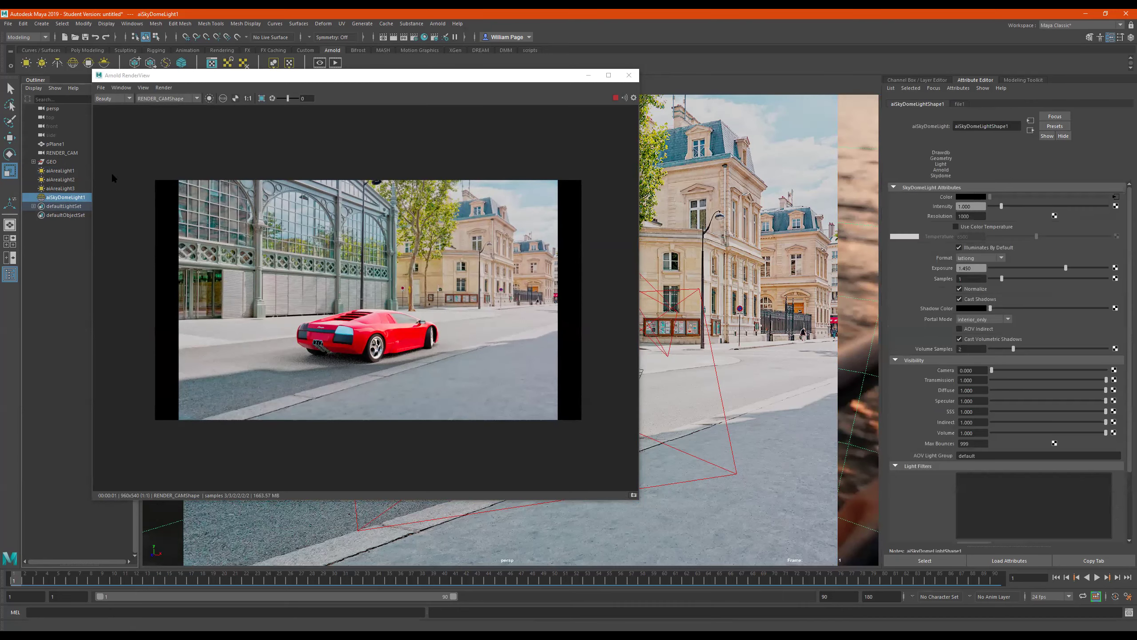
pyautogui.moveTo(1066, 267); pyautogui.dragTo(1048, 270)
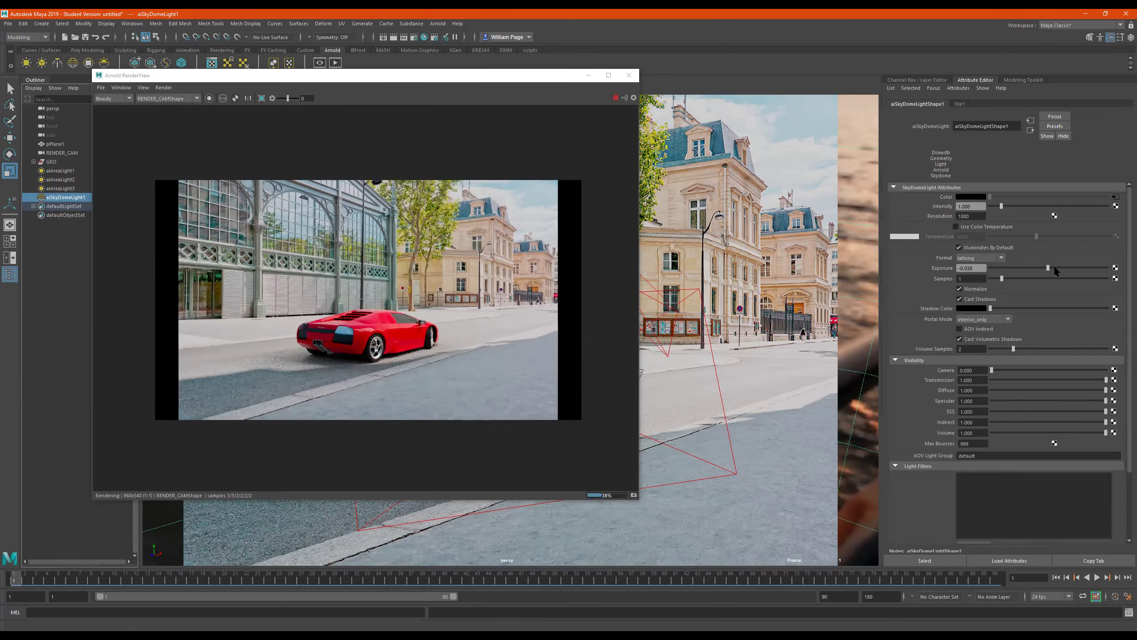
pyautogui.click(1055, 267)
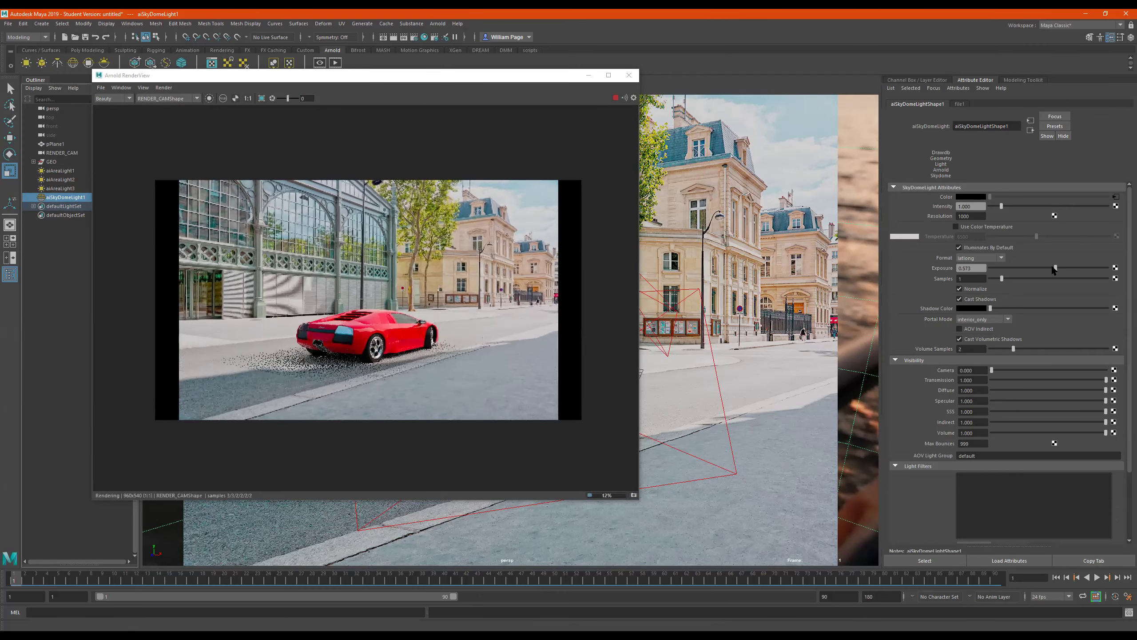
pyautogui.moveTo(1039, 268); pyautogui.dragTo(1042, 269)
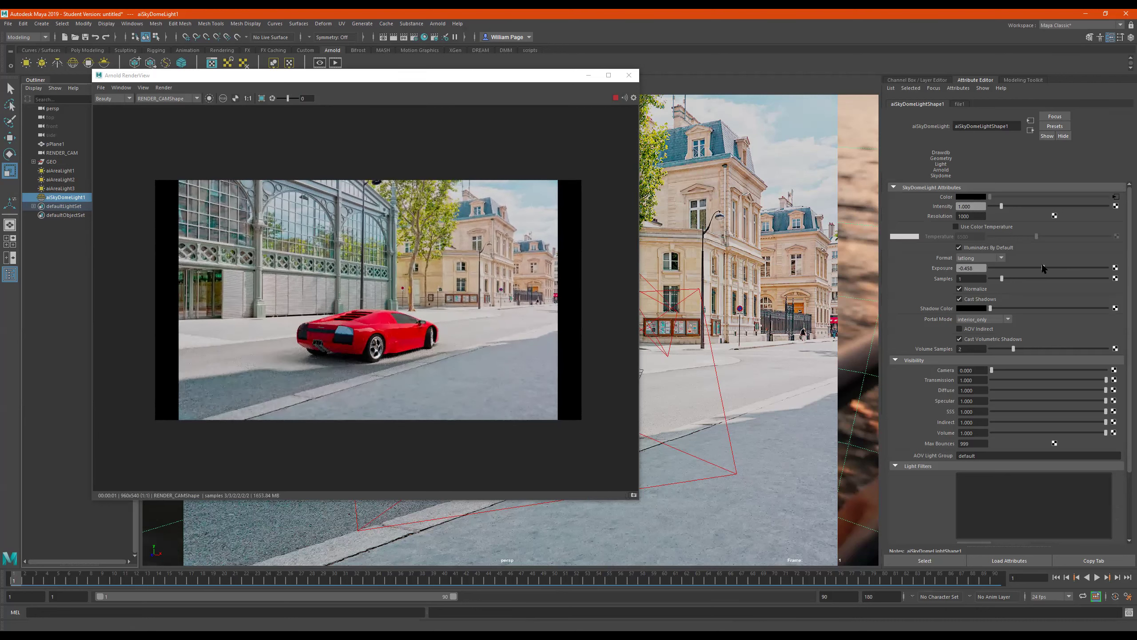
pyautogui.moveTo(1045, 268); pyautogui.dragTo(1047, 268)
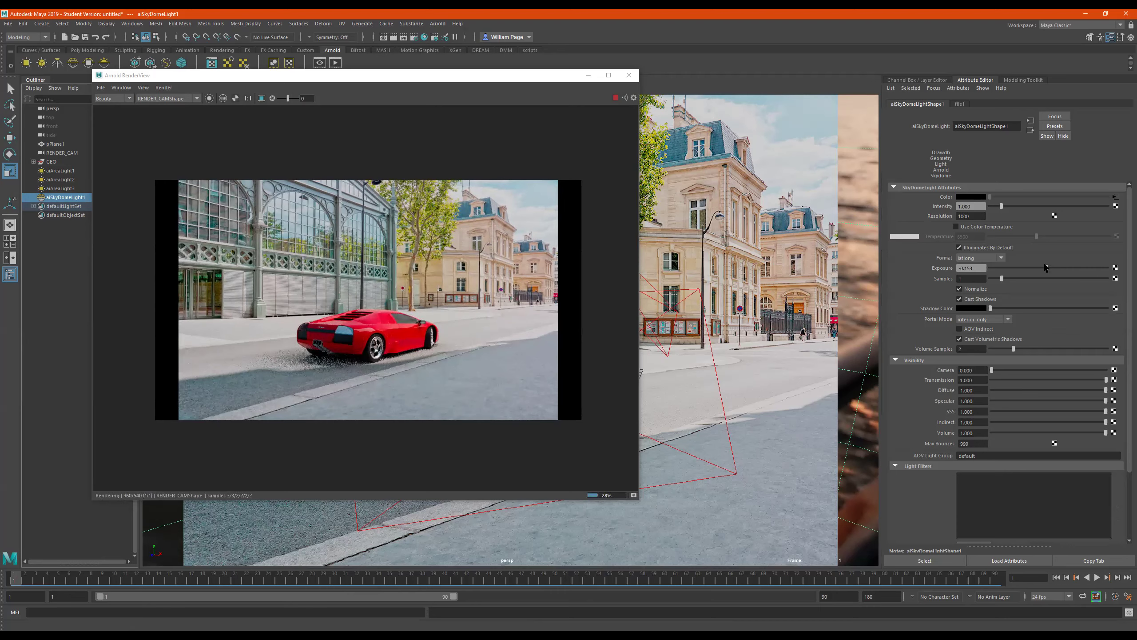
# Step: Recolor the car body's Car_Paint1 base color, trying green before choosing a softened magenta with saturation about 0.60
pyautogui.click(405, 339)
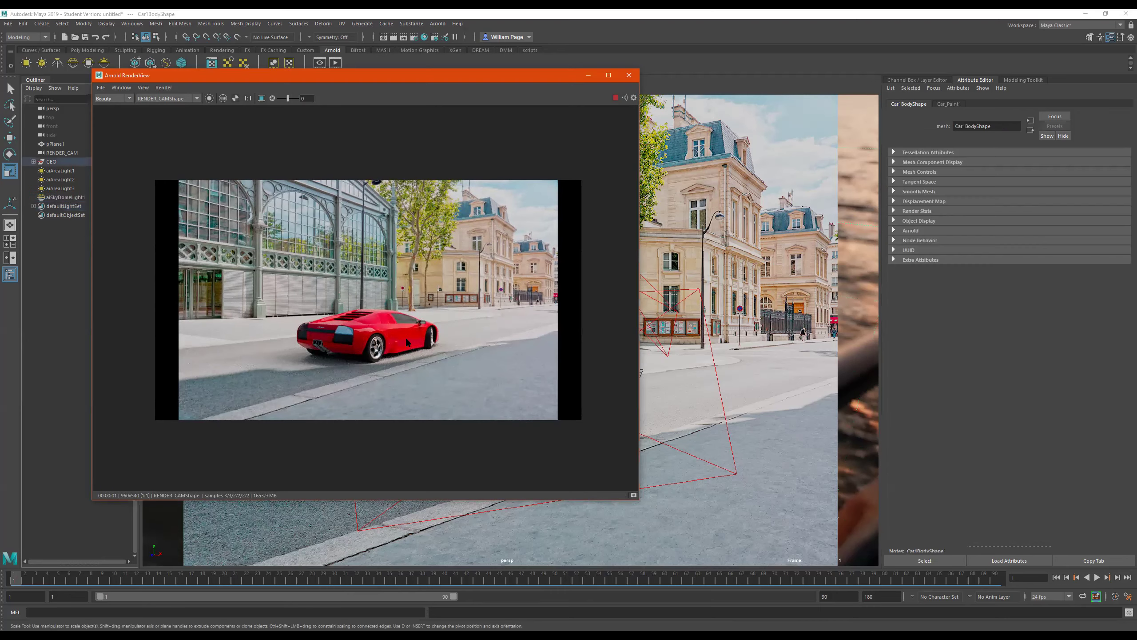
pyautogui.click(950, 104)
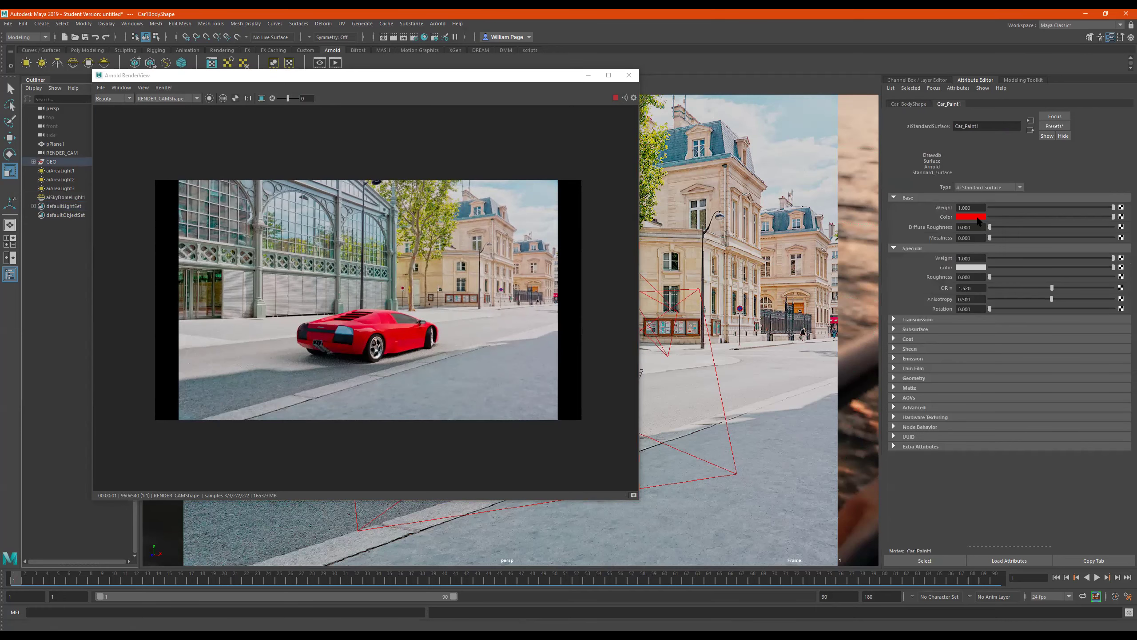
pyautogui.click(978, 217)
pyautogui.click(968, 196)
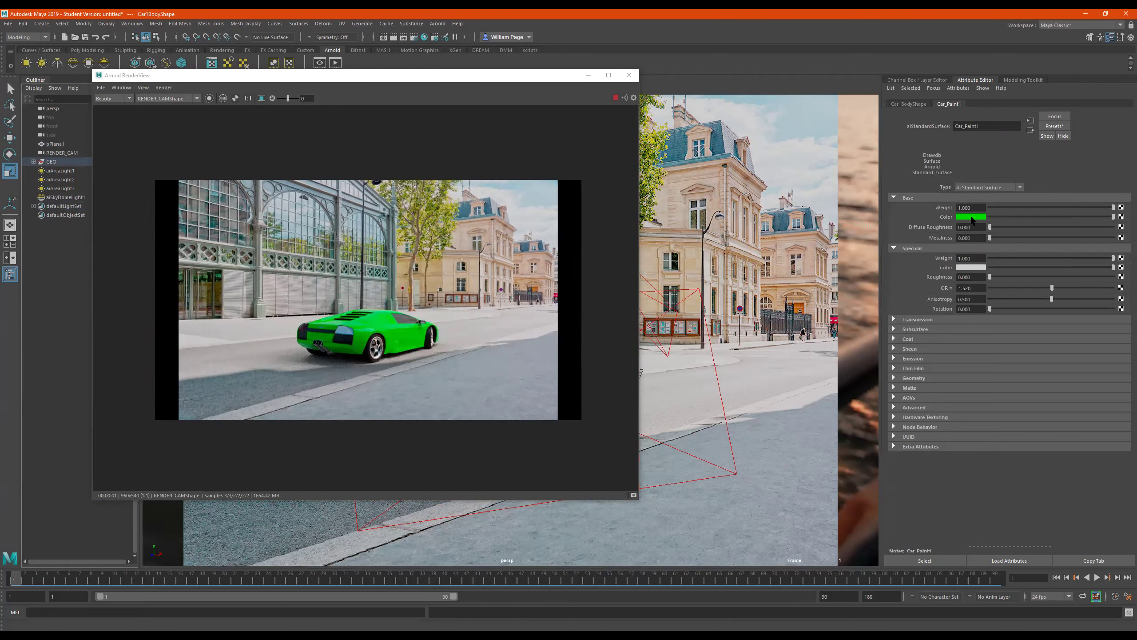
pyautogui.click(971, 218)
pyautogui.click(989, 194)
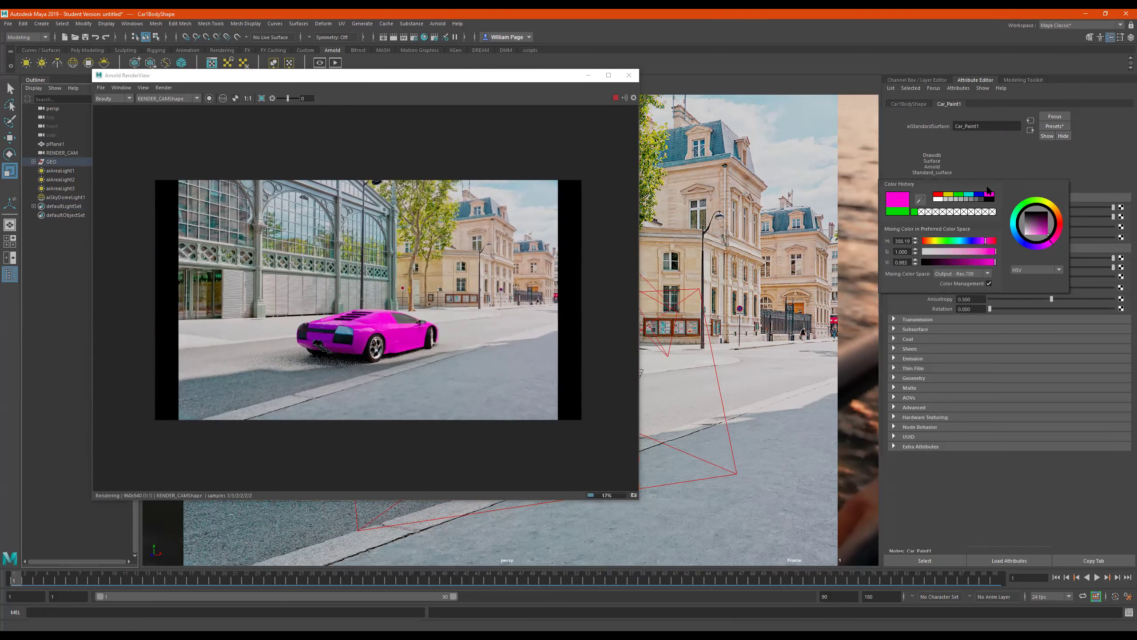
pyautogui.click(966, 252)
pyautogui.click(965, 262)
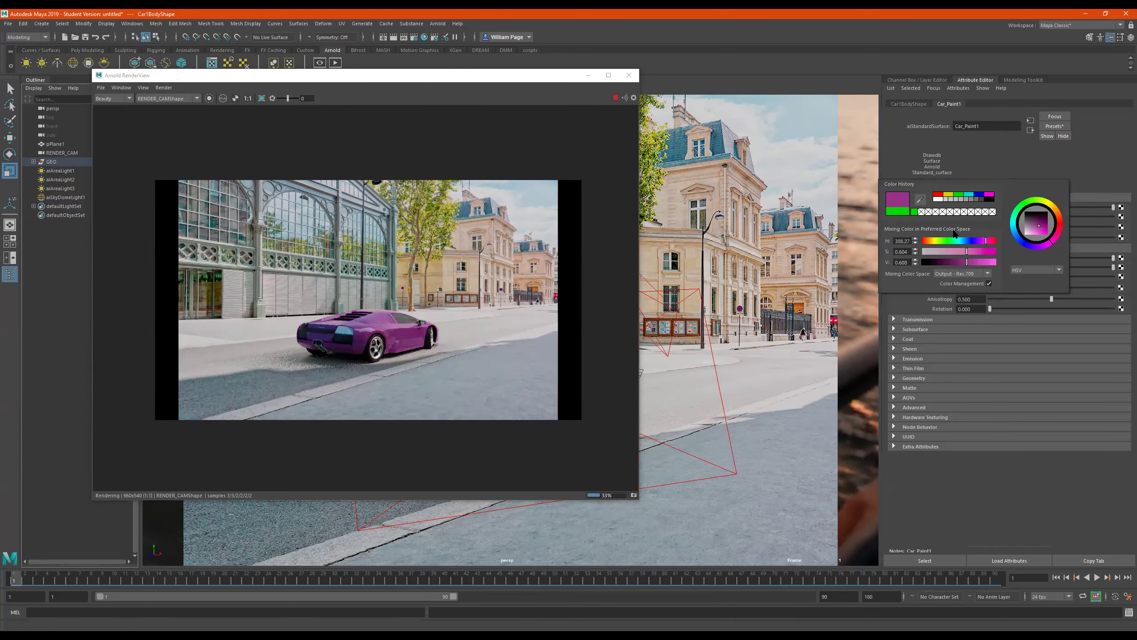
pyautogui.click(976, 262)
pyautogui.click(986, 263)
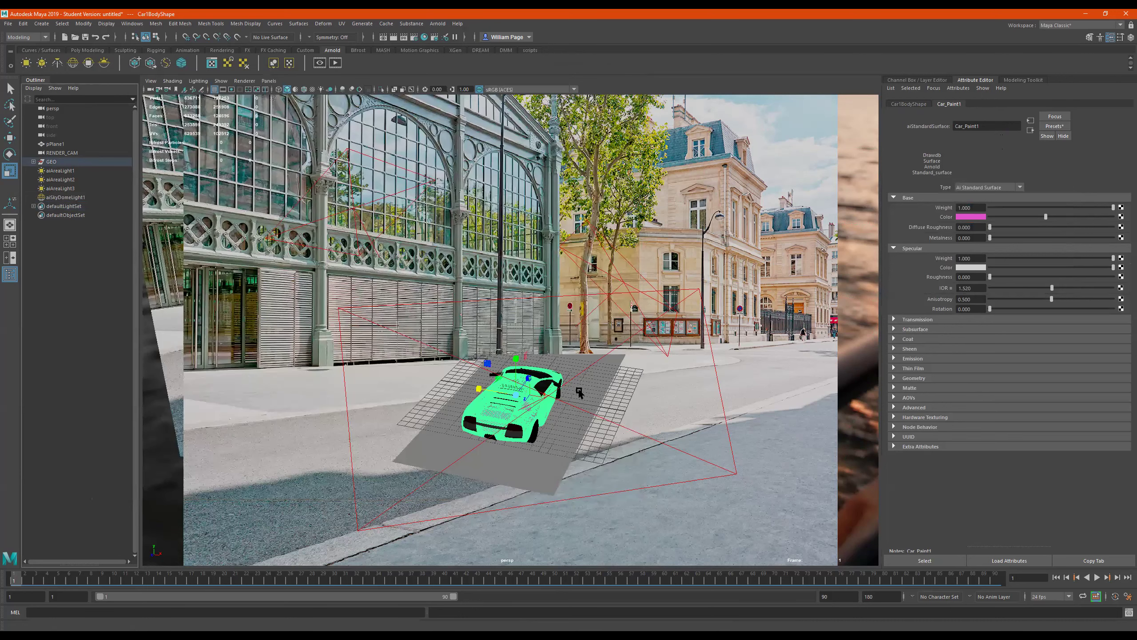
# Step: Rotate the GEO car group to 90 degrees in Y so the car's front faces the camera
pyautogui.click(51, 161)
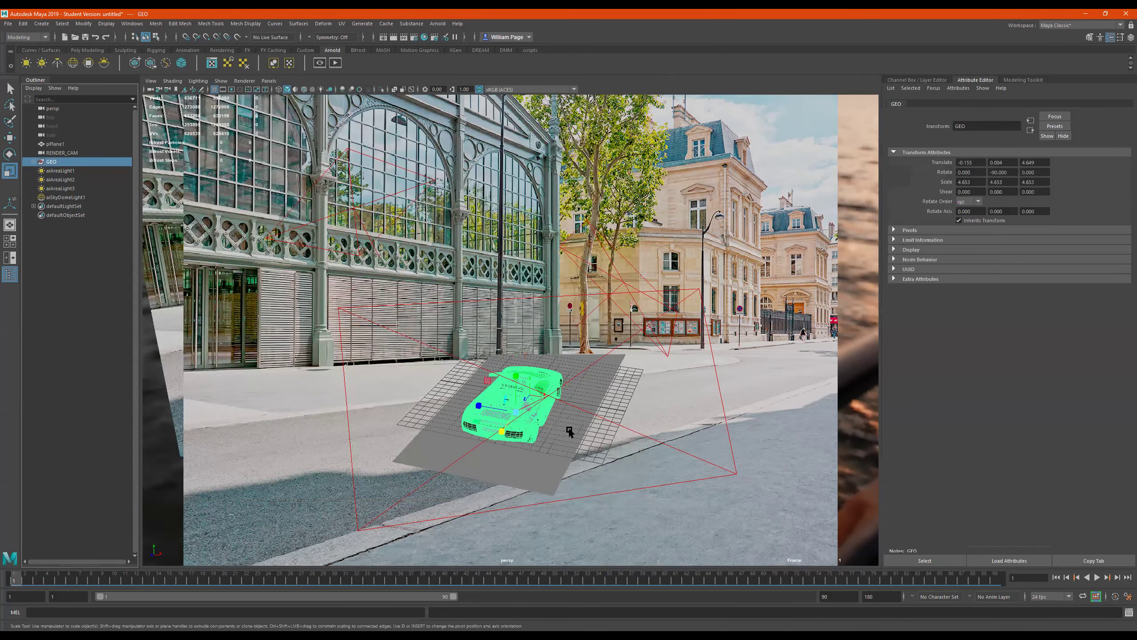
pyautogui.press('e')
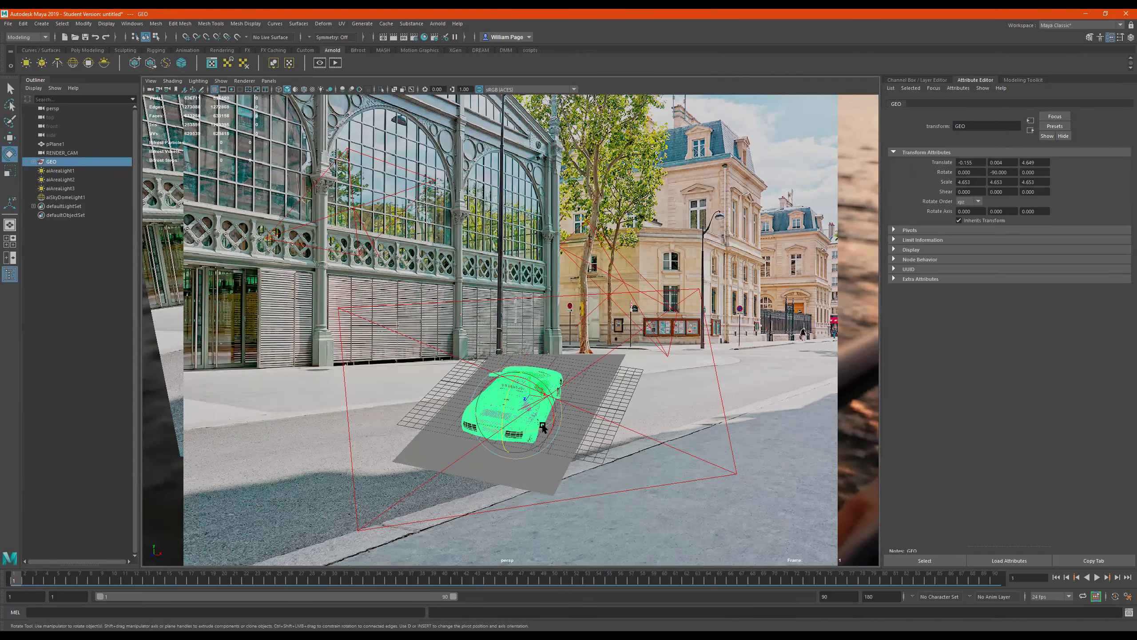
pyautogui.moveTo(543, 427); pyautogui.dragTo(427, 317)
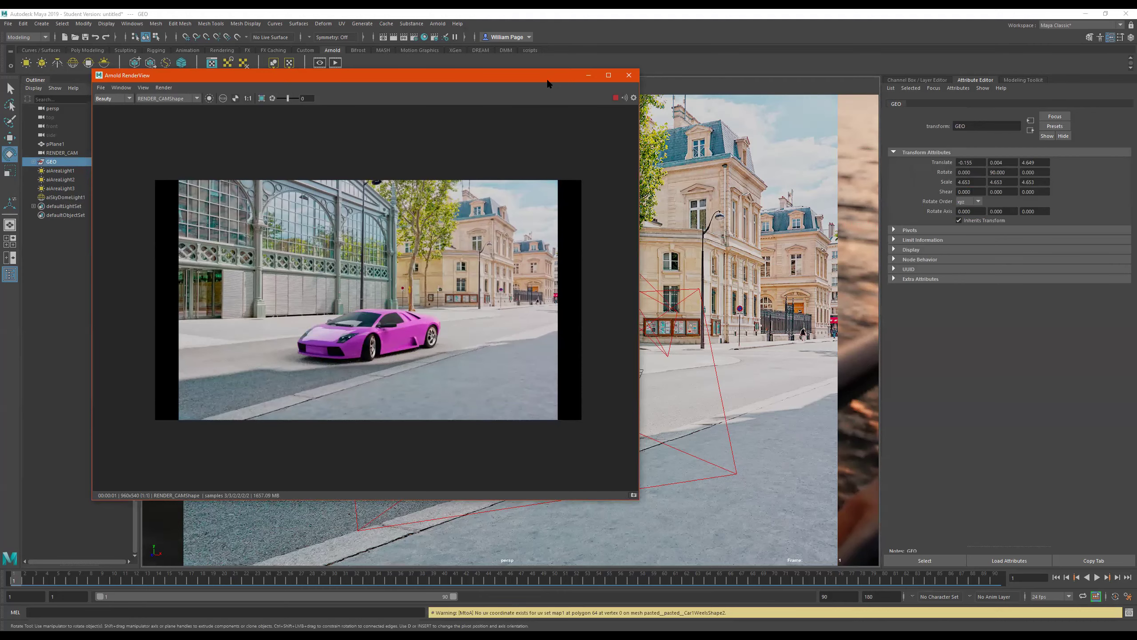
# Step: Move the render window aside and scale the GEO car group up uniformly to about 5.28
pyautogui.moveTo(546, 78); pyautogui.dragTo(905, 103)
pyautogui.press('f')
pyautogui.press('r')
pyautogui.moveTo(378, 391); pyautogui.dragTo(391, 393)
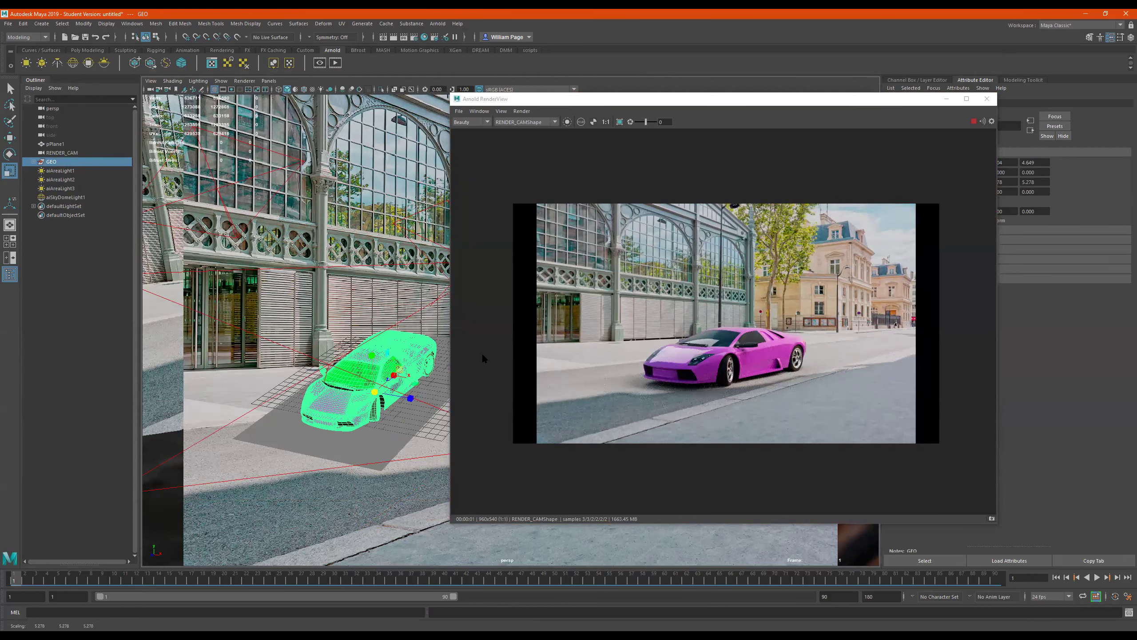
# Step: Add the ground plane to the car selection and move both about 7.39 units along Z toward the camera
pyautogui.press('e')
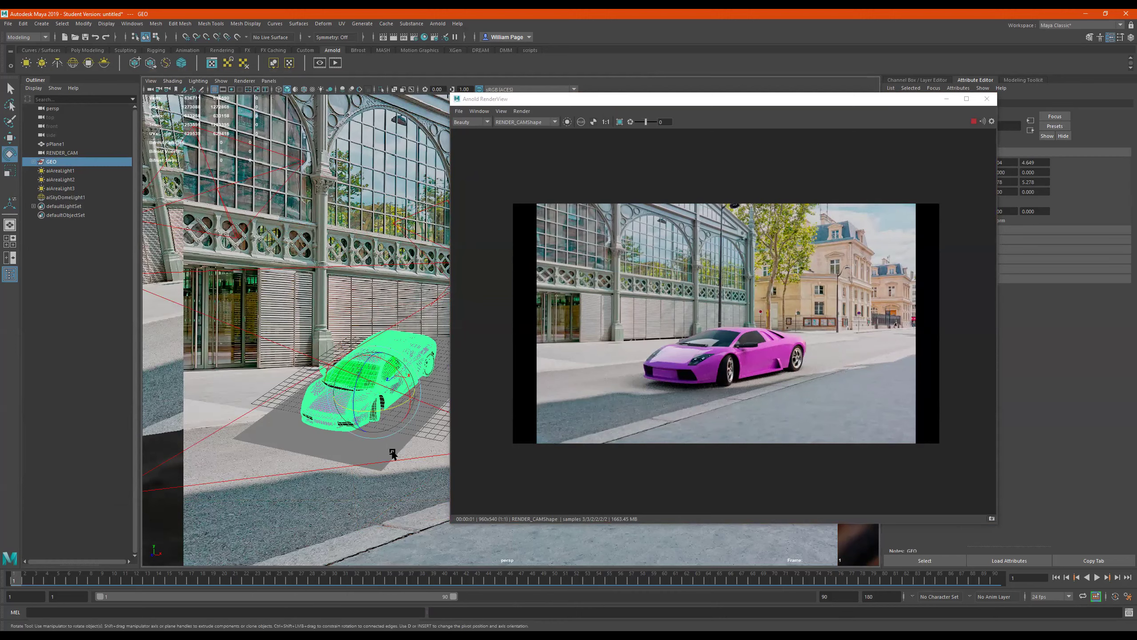
pyautogui.keyDown('shift'); pyautogui.click(379, 455); pyautogui.keyUp('shift')
pyautogui.press('r')
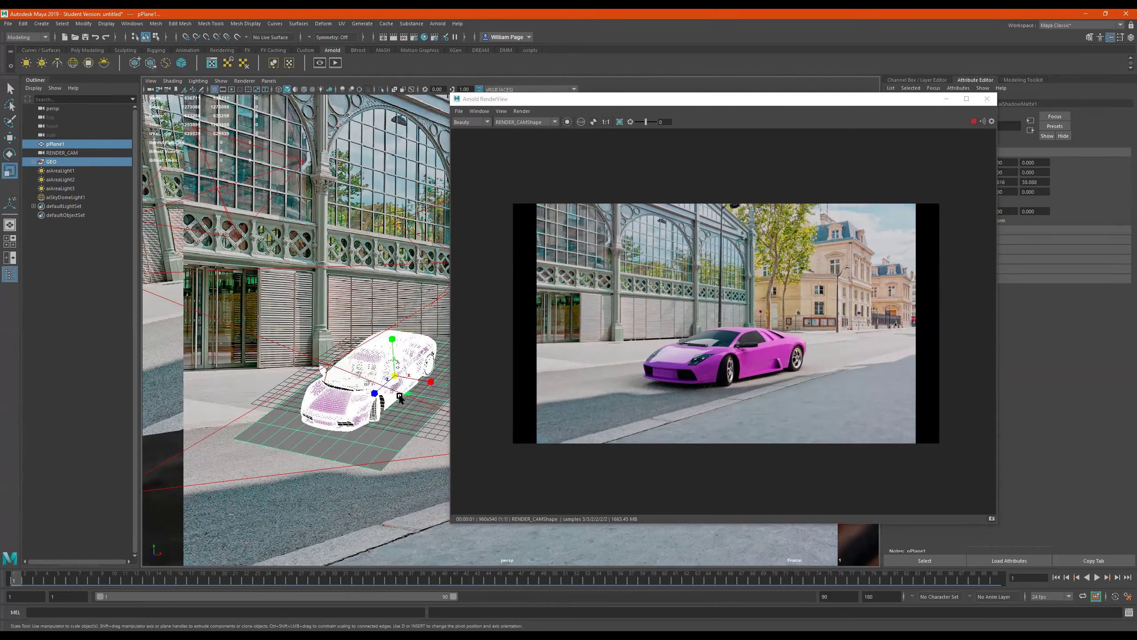
pyautogui.press('w')
pyautogui.moveTo(374, 393); pyautogui.dragTo(332, 412)
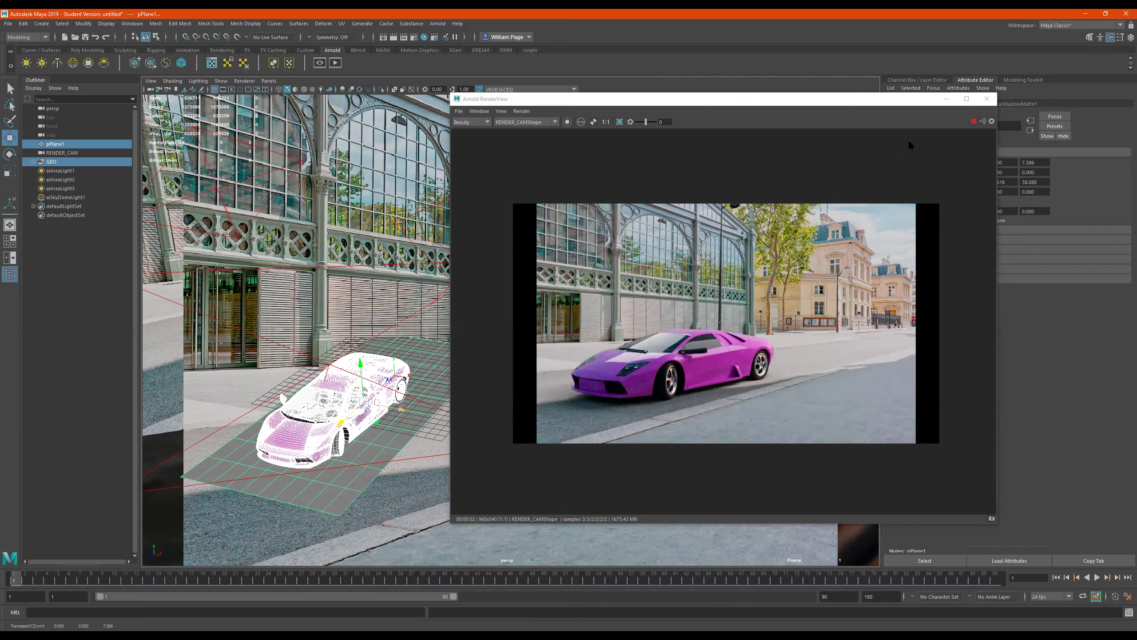
# Step: Stop the Arnold render, close its window and set the viewport to look through the persp camera
pyautogui.click(974, 120)
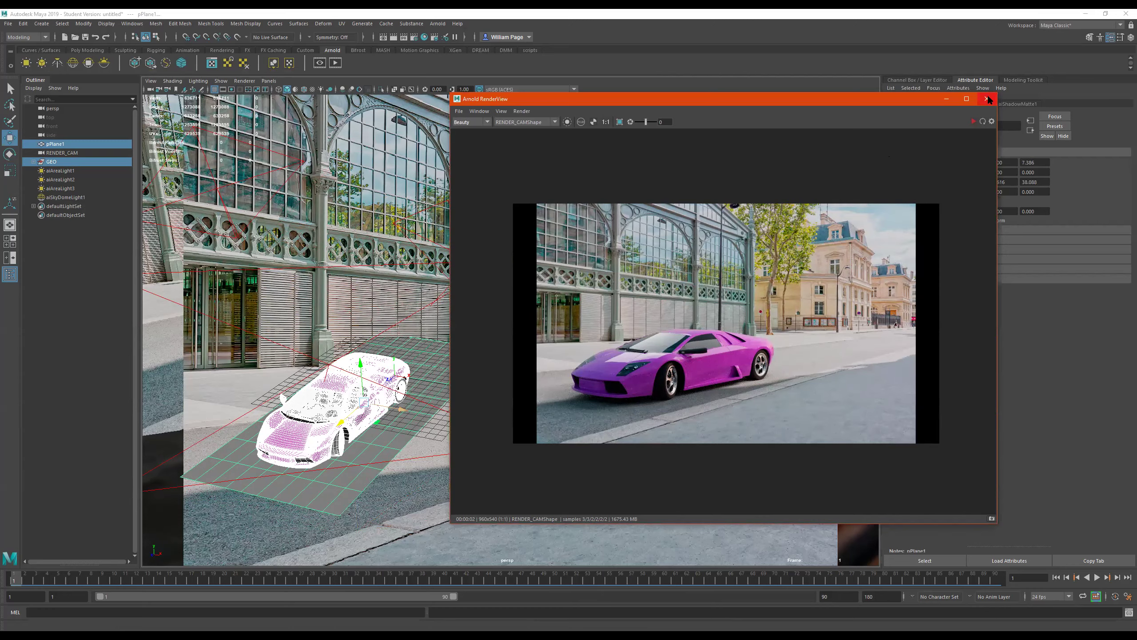
pyautogui.click(988, 99)
pyautogui.click(269, 81)
pyautogui.moveTo(325, 89)
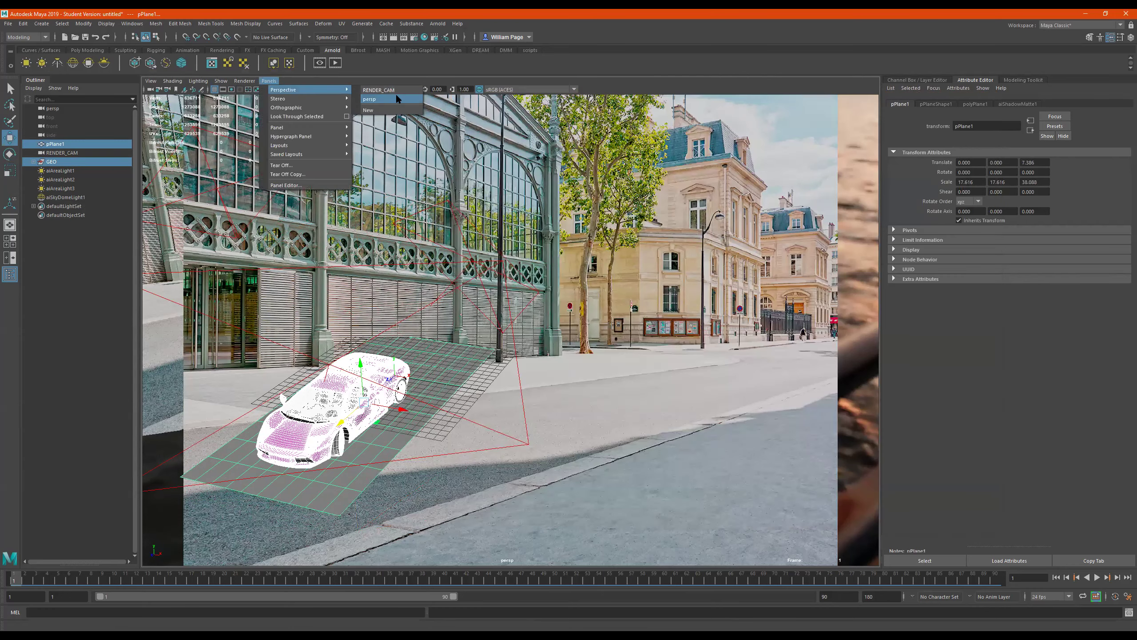
pyautogui.click(396, 99)
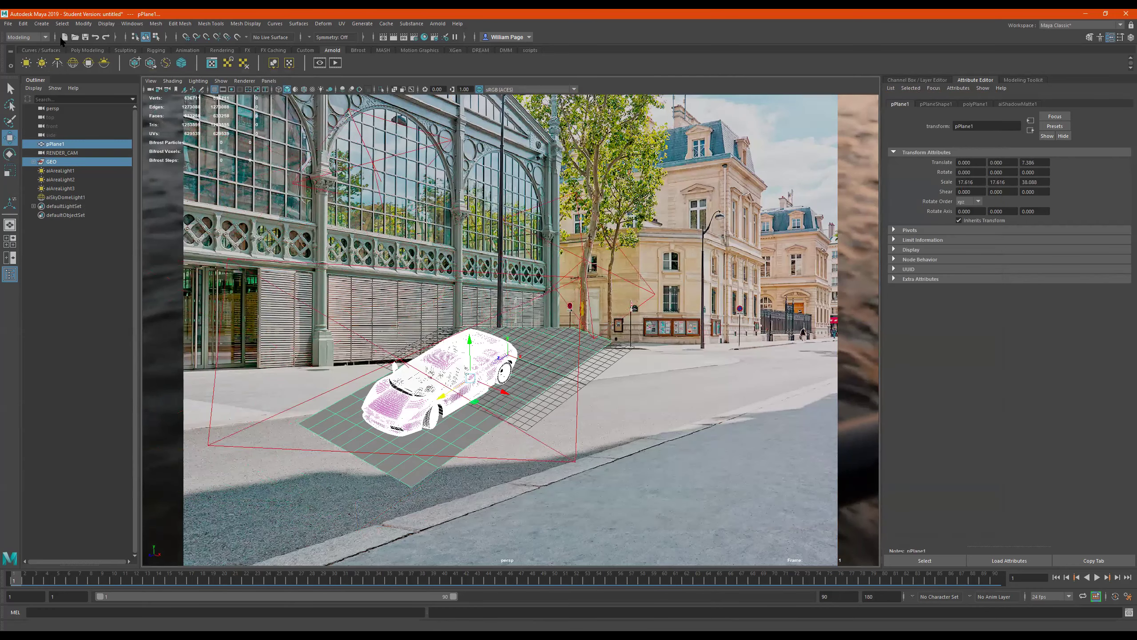
# Step: Create a polygon cube at the origin and raise it about 0.84 units along Y
pyautogui.click(87, 50)
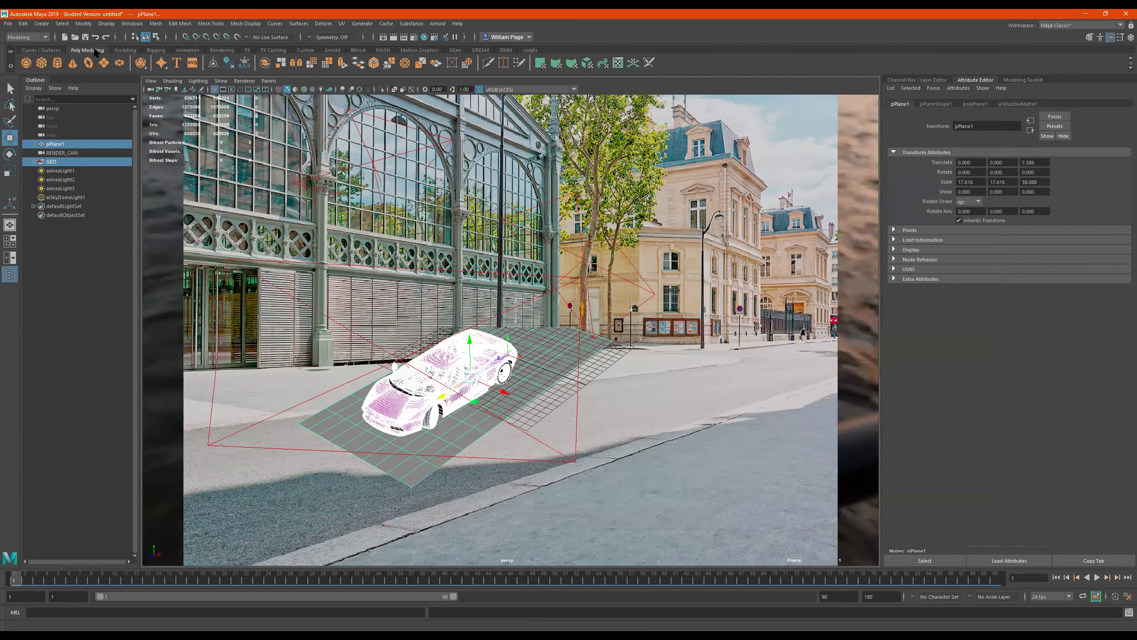
pyautogui.click(42, 63)
pyautogui.keyDown('alt'); pyautogui.moveTo(387, 394); pyautogui.dragTo(570, 364); pyautogui.keyUp('alt')
pyautogui.press('f')
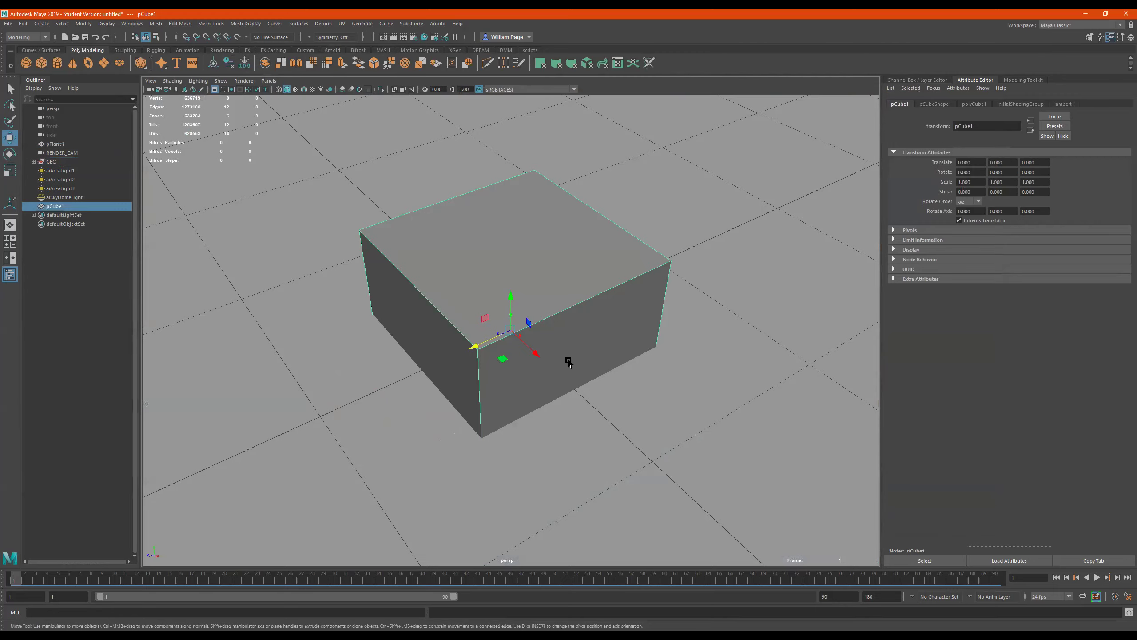
pyautogui.keyDown('alt'); pyautogui.moveTo(553, 315); pyautogui.dragTo(470, 193); pyautogui.keyUp('alt')
pyautogui.press('r')
pyautogui.moveTo(533, 246); pyautogui.dragTo(508, 247, button='right')
pyautogui.scroll(-1, 519, 291)
pyautogui.keyDown('alt'); pyautogui.moveTo(527, 316); pyautogui.dragTo(532, 326, button='middle'); pyautogui.keyUp('alt')
pyautogui.keyDown('alt'); pyautogui.moveTo(530, 326); pyautogui.dragTo(464, 341); pyautogui.keyUp('alt')
# Step: Extrude the cube's end face outward about 1.56 units
pyautogui.moveTo(461, 314); pyautogui.dragTo(490, 318, button='right')
pyautogui.click(501, 337)
pyautogui.click(491, 318)
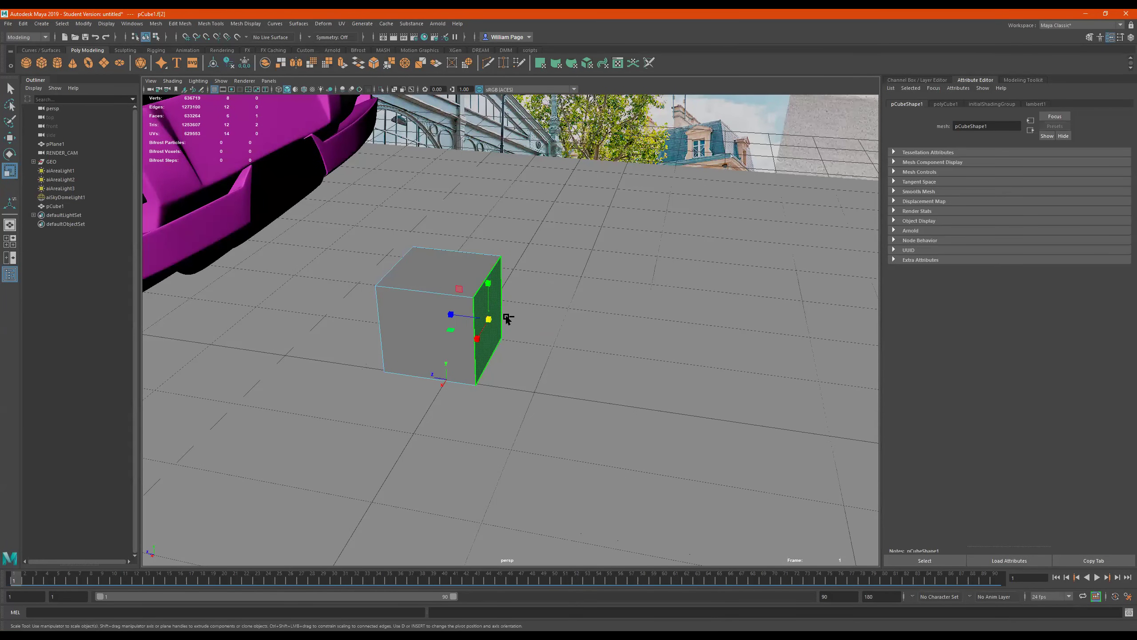
pyautogui.hotkey('ctrl', 'e')
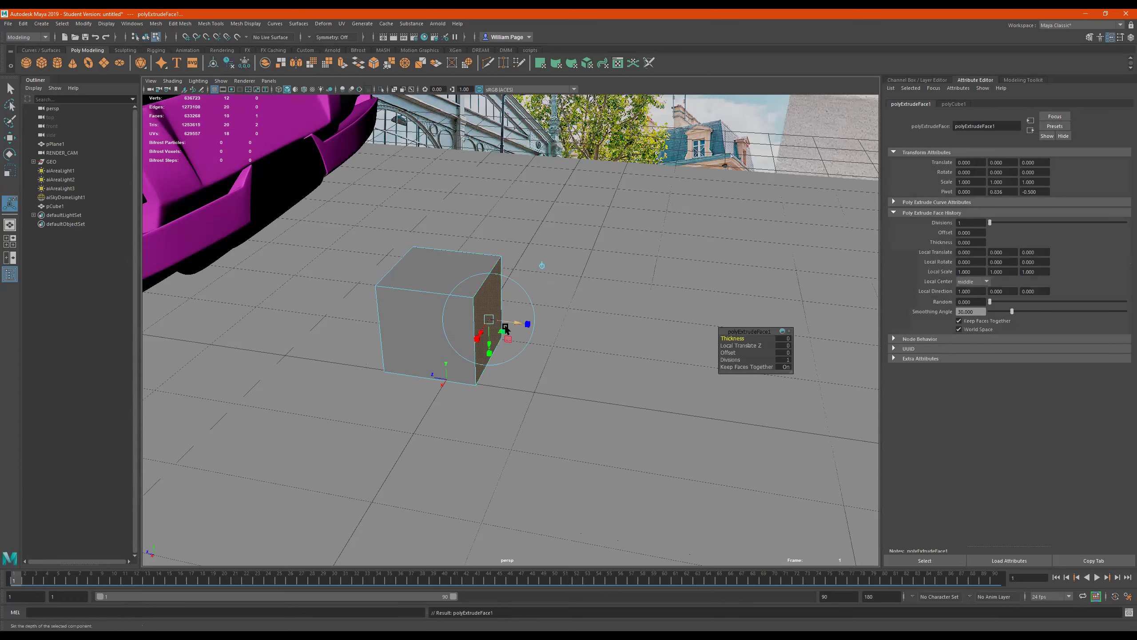
pyautogui.moveTo(520, 325); pyautogui.dragTo(673, 331)
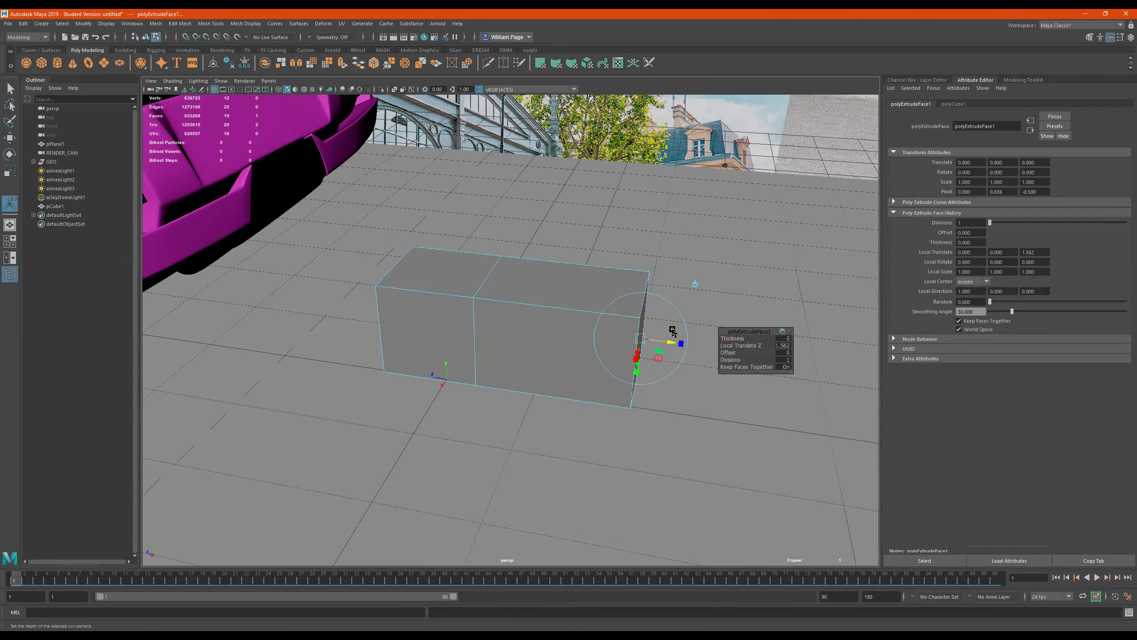
# Step: Extrude the same end face twice more, about 1.81 units for the first, lengthening the block into a four-segment bar
pyautogui.hotkey('ctrl', 'e')
pyautogui.moveTo(717, 354); pyautogui.dragTo(466, 368, button='middle')
pyautogui.hotkey('ctrl', 'e')
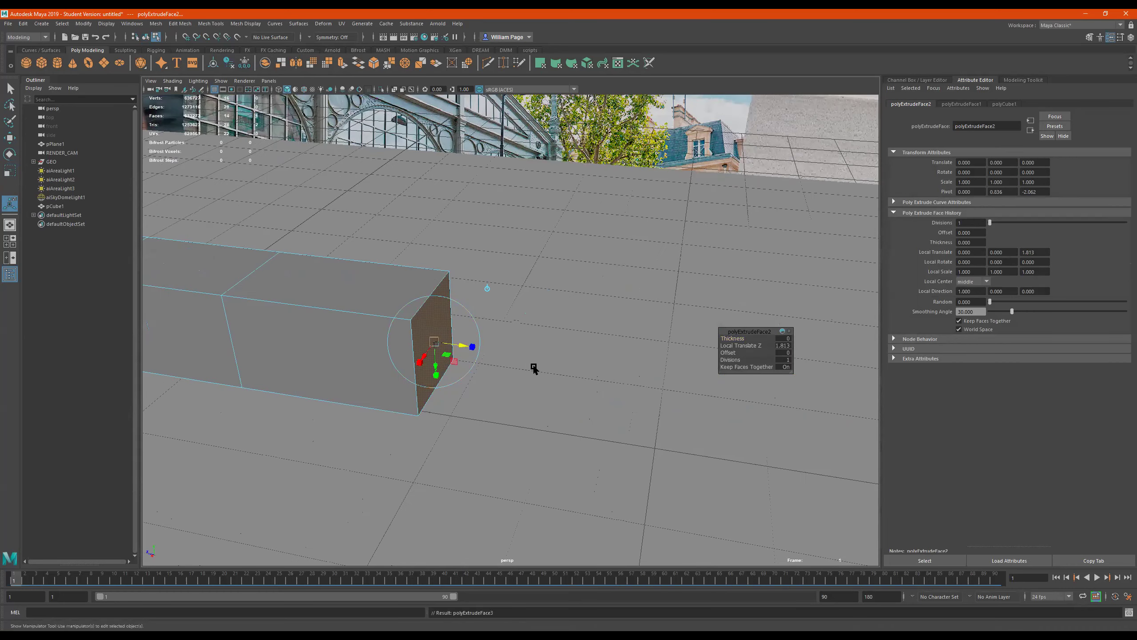
pyautogui.moveTo(448, 346); pyautogui.dragTo(657, 368)
pyautogui.keyDown('alt'); pyautogui.moveTo(658, 368); pyautogui.dragTo(462, 359, button='right'); pyautogui.keyUp('alt')
pyautogui.keyDown('alt'); pyautogui.moveTo(462, 358); pyautogui.dragTo(533, 338, button='middle'); pyautogui.keyUp('alt')
# Step: Extrude the side faces of the bar's three added segments outward together to widen the block
pyautogui.click(532, 338)
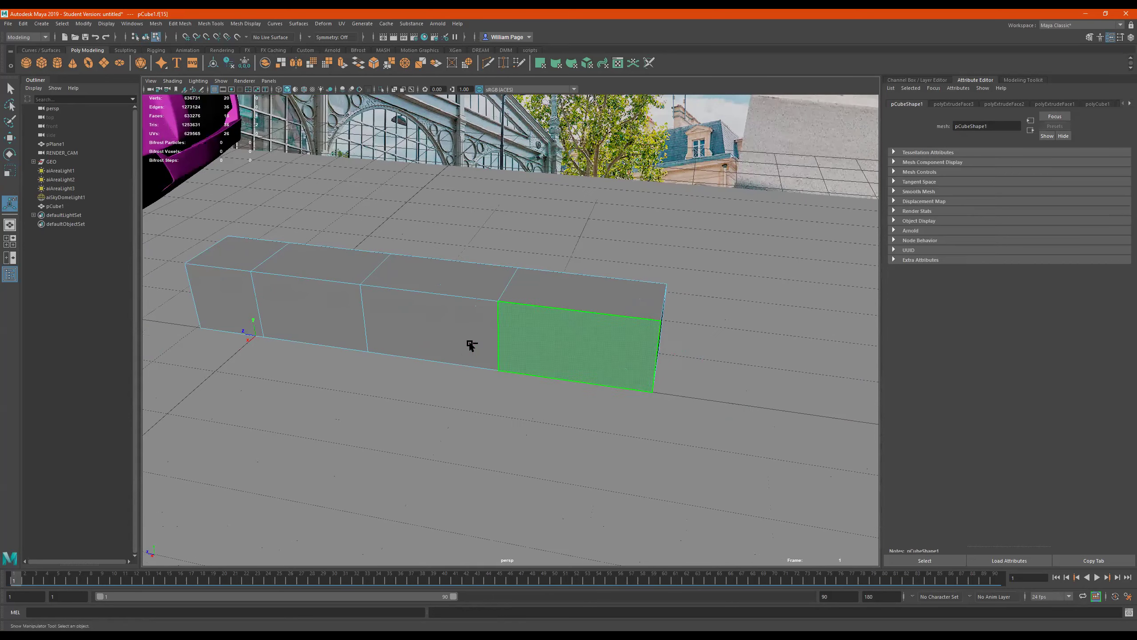
pyautogui.keyDown('shift'); pyautogui.click(443, 331); pyautogui.keyUp('shift')
pyautogui.keyDown('shift'); pyautogui.click(314, 330); pyautogui.keyUp('shift')
pyautogui.hotkey('ctrl', 'e')
pyautogui.moveTo(294, 328); pyautogui.dragTo(228, 394)
# Step: Extrude the two outer side faces about 1.16 units and the last one a further 1.05 units to form a stepped outline
pyautogui.click(391, 397)
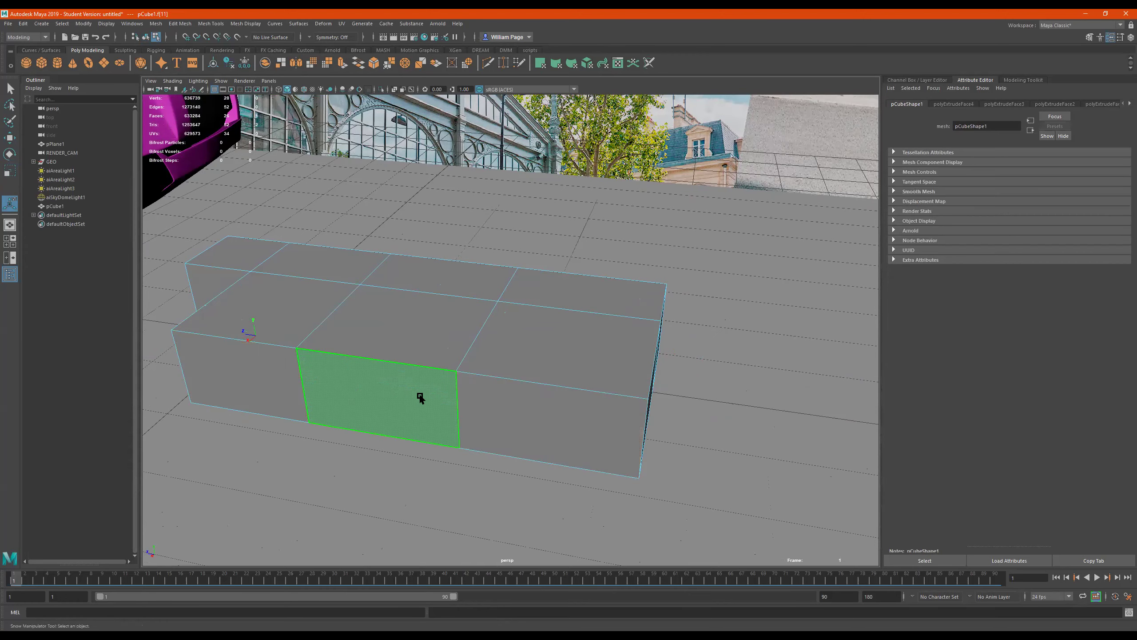
pyautogui.hotkey('ctrl', 'e')
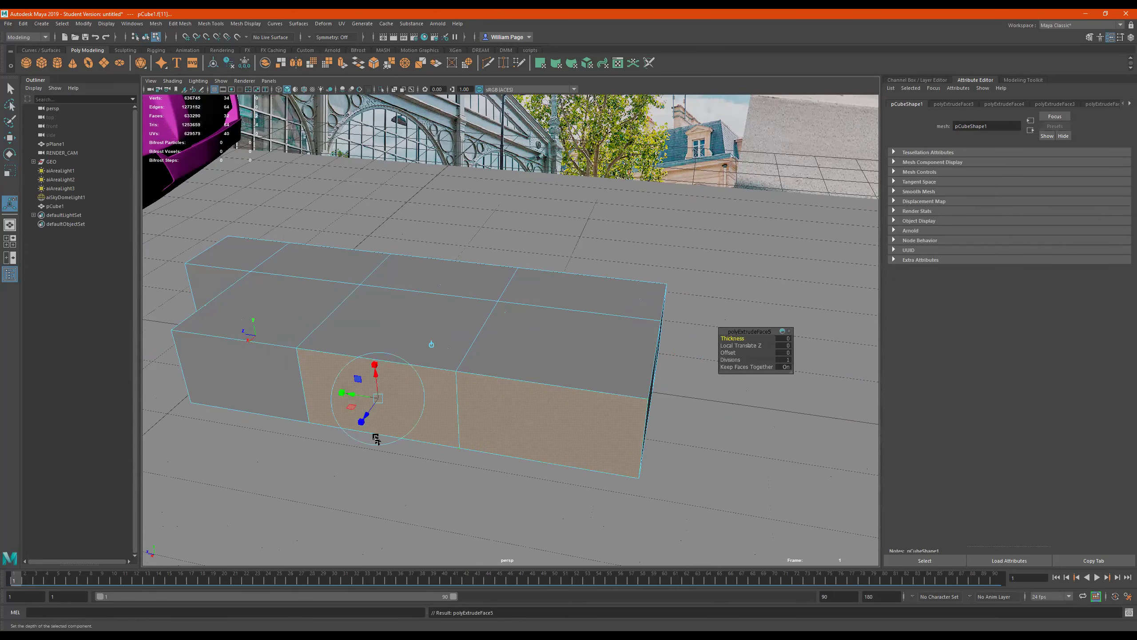
pyautogui.moveTo(368, 414); pyautogui.dragTo(306, 487)
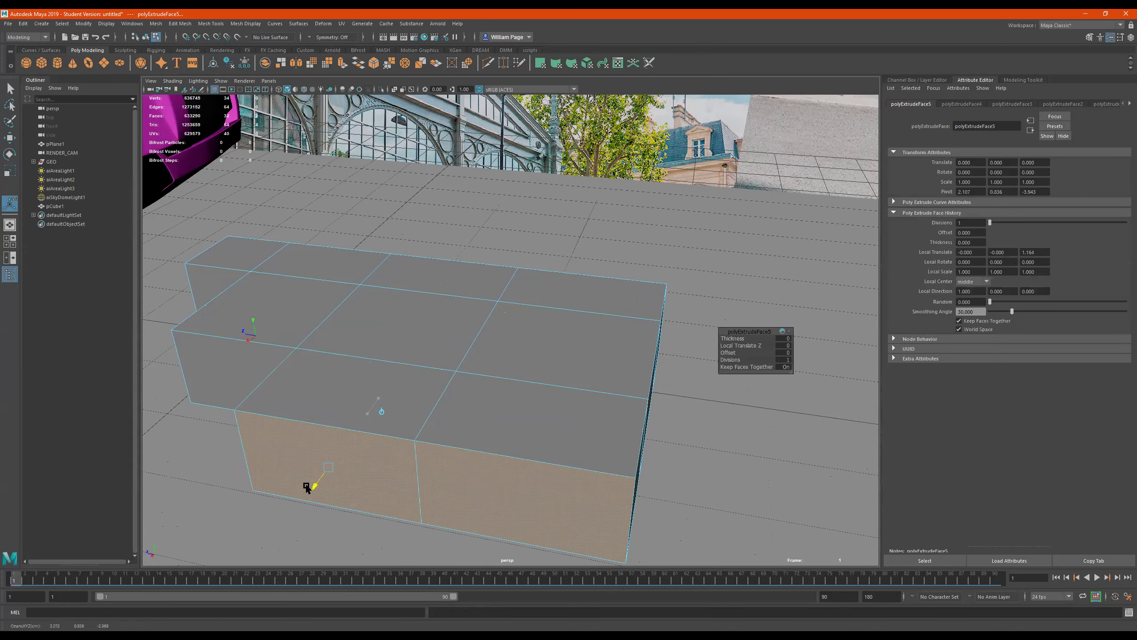
pyautogui.click(522, 506)
pyautogui.hotkey('ctrl', 'e')
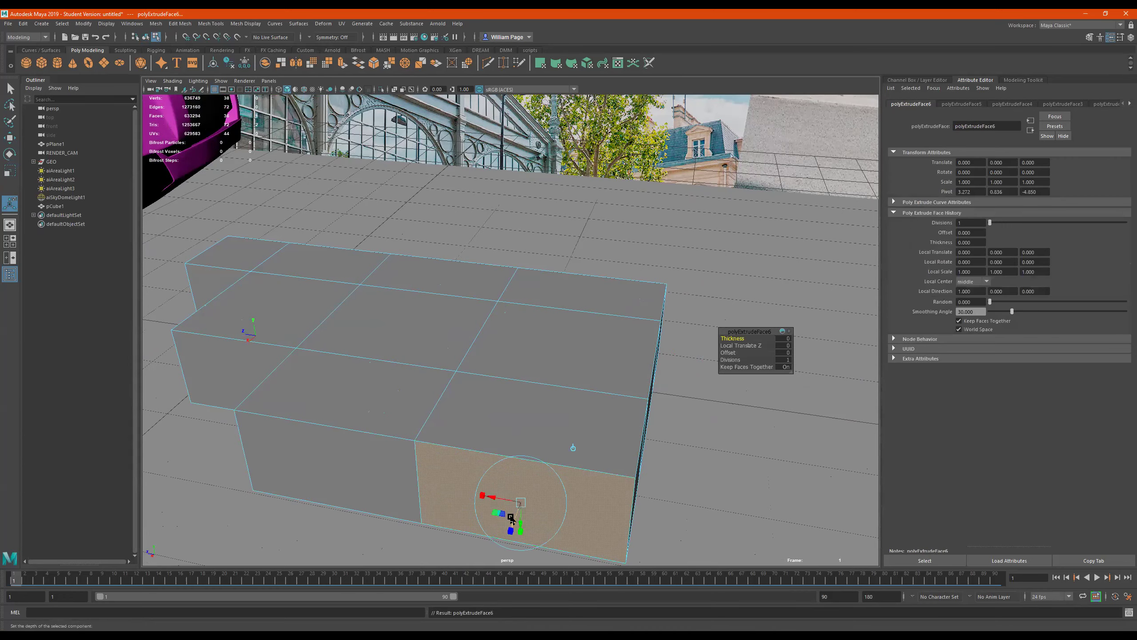
pyautogui.moveTo(513, 522); pyautogui.dragTo(515, 562)
pyautogui.keyDown('alt'); pyautogui.moveTo(487, 386); pyautogui.dragTo(368, 393); pyautogui.keyUp('alt')
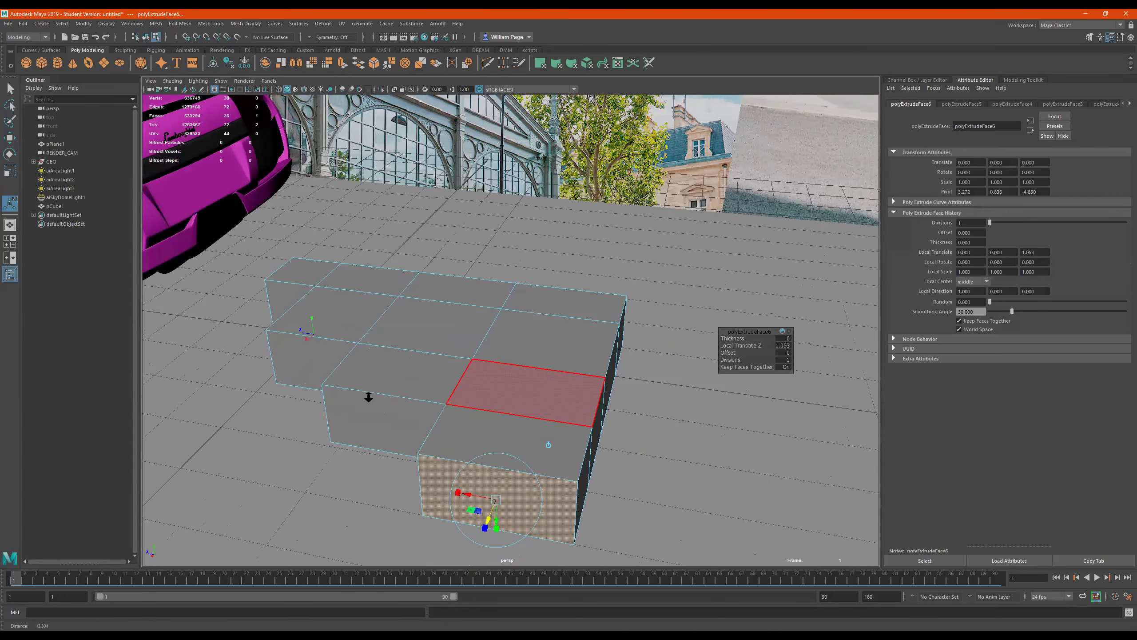
# Step: Insert three edge loops into the stepped block with Multi-Cut, two across its length and one lengthwise
pyautogui.moveTo(432, 305); pyautogui.dragTo(381, 310, button='right')
pyautogui.keyDown('alt'); pyautogui.moveTo(469, 304); pyautogui.dragTo(455, 310); pyautogui.keyUp('alt')
pyautogui.moveTo(456, 306); pyautogui.dragTo(596, 226, button='right')
pyautogui.press('r')
pyautogui.keyDown('alt'); pyautogui.moveTo(448, 322); pyautogui.dragTo(444, 323); pyautogui.keyUp('alt')
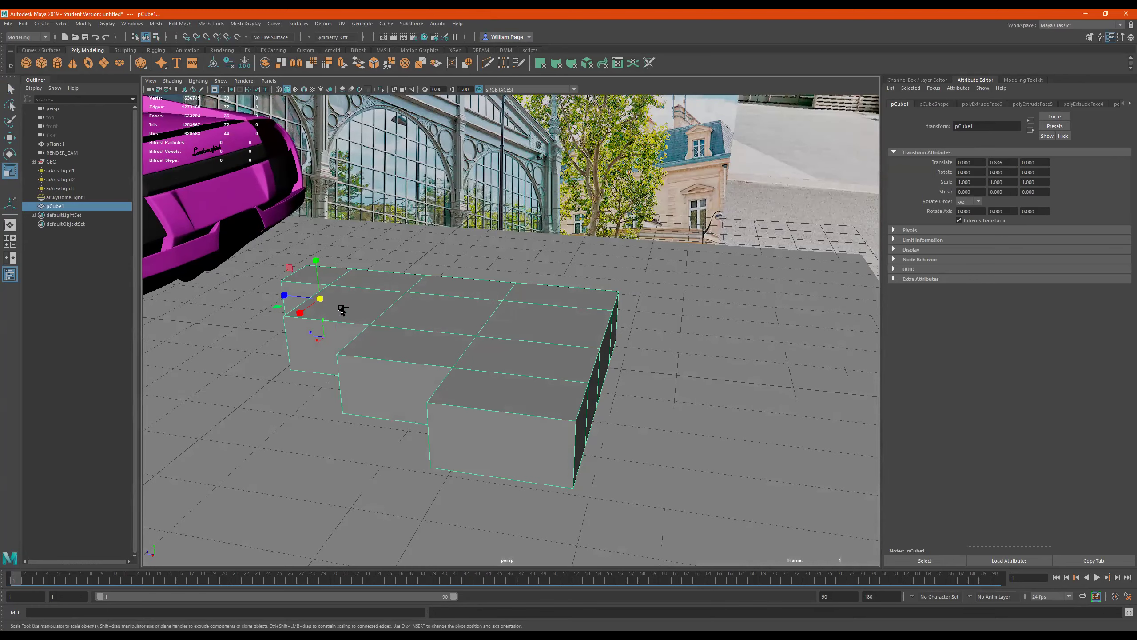
pyautogui.keyDown('shift'); pyautogui.moveTo(471, 267); pyautogui.dragTo(466, 251, button='right'); pyautogui.keyUp('shift')
pyautogui.keyDown('ctrl'); pyautogui.click(403, 314); pyautogui.keyUp('ctrl')
pyautogui.keyDown('ctrl'); pyautogui.click(515, 386); pyautogui.keyUp('ctrl')
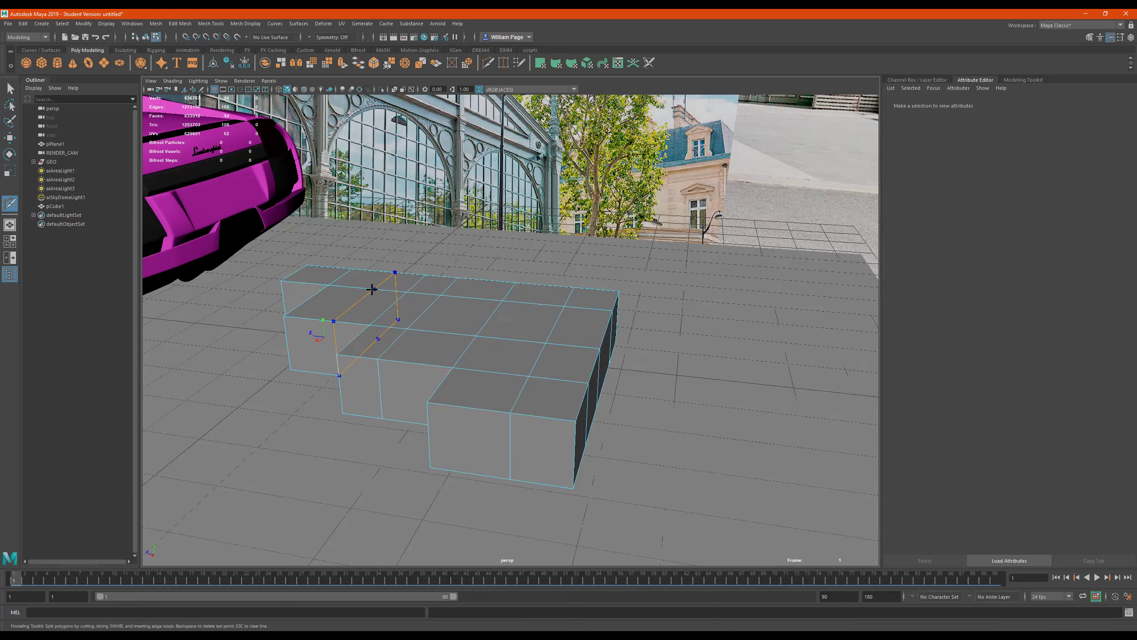
pyautogui.press('Escape')
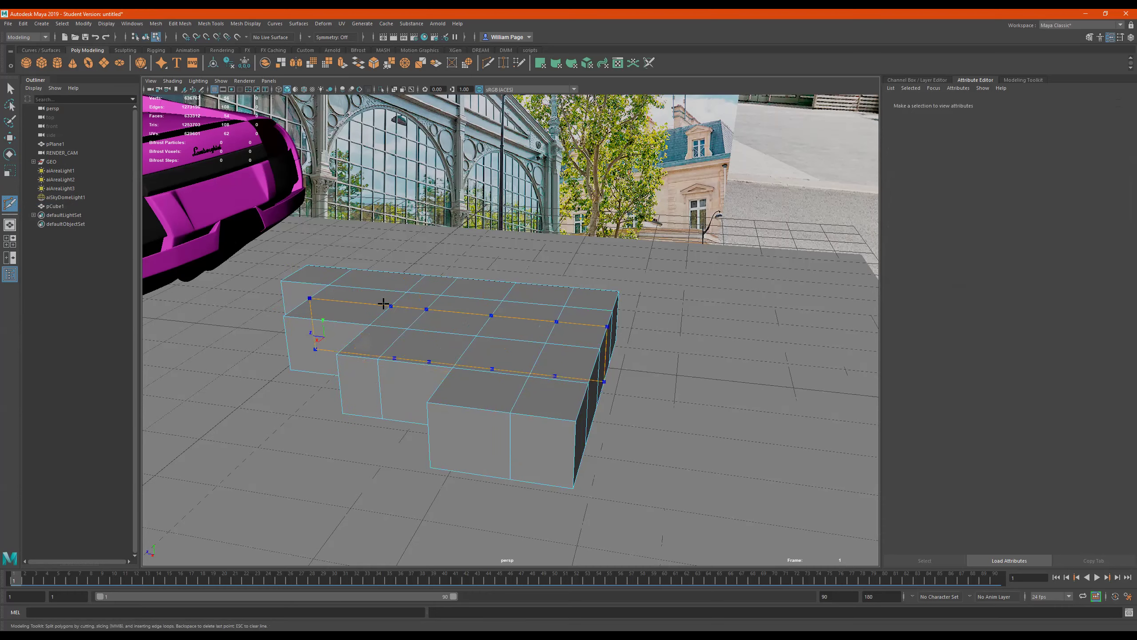
pyautogui.keyDown('ctrl'); pyautogui.click(380, 301); pyautogui.keyUp('ctrl')
pyautogui.keyDown('alt'); pyautogui.moveTo(629, 336); pyautogui.dragTo(560, 361); pyautogui.keyUp('alt')
pyautogui.click(517, 336)
pyautogui.press('q')
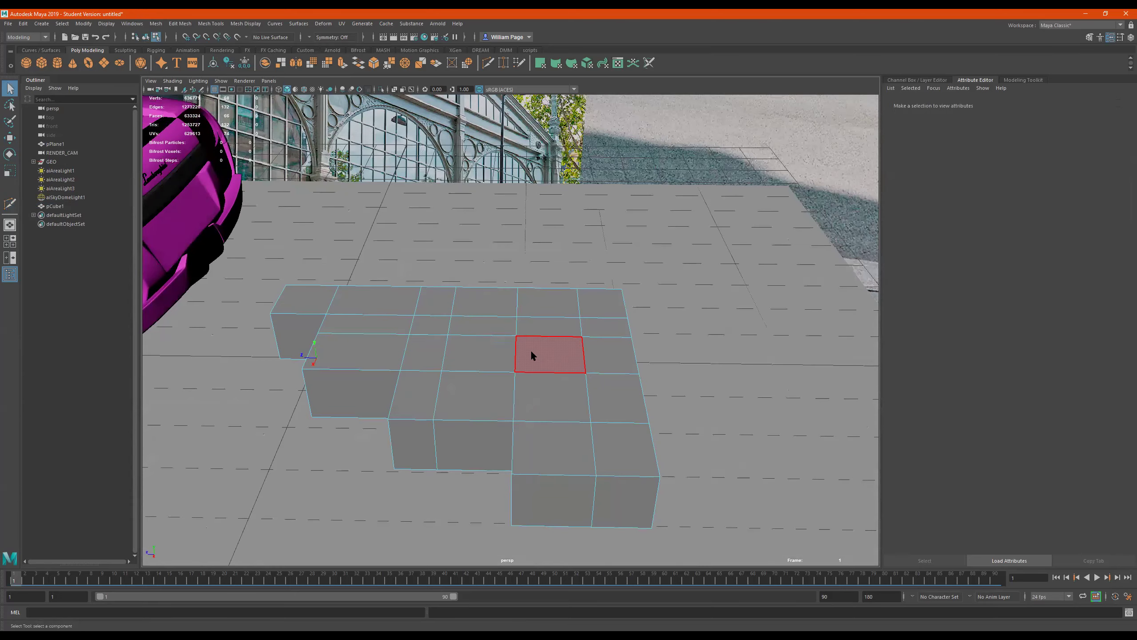
# Step: Pull the vertices at one inner step corner outward and move the opposite end corner's vertices inward to break up the outline
pyautogui.moveTo(466, 330); pyautogui.dragTo(443, 321, button='right')
pyautogui.moveTo(409, 366)
pyautogui.keyDown('alt'); pyautogui.mouseDown()
pyautogui.moveTo(454, 442)
pyautogui.moveTo(467, 300)
pyautogui.moveTo(448, 309)
pyautogui.moveTo(406, 376)
pyautogui.mouseUp(); pyautogui.keyUp('alt')
pyautogui.press('e')
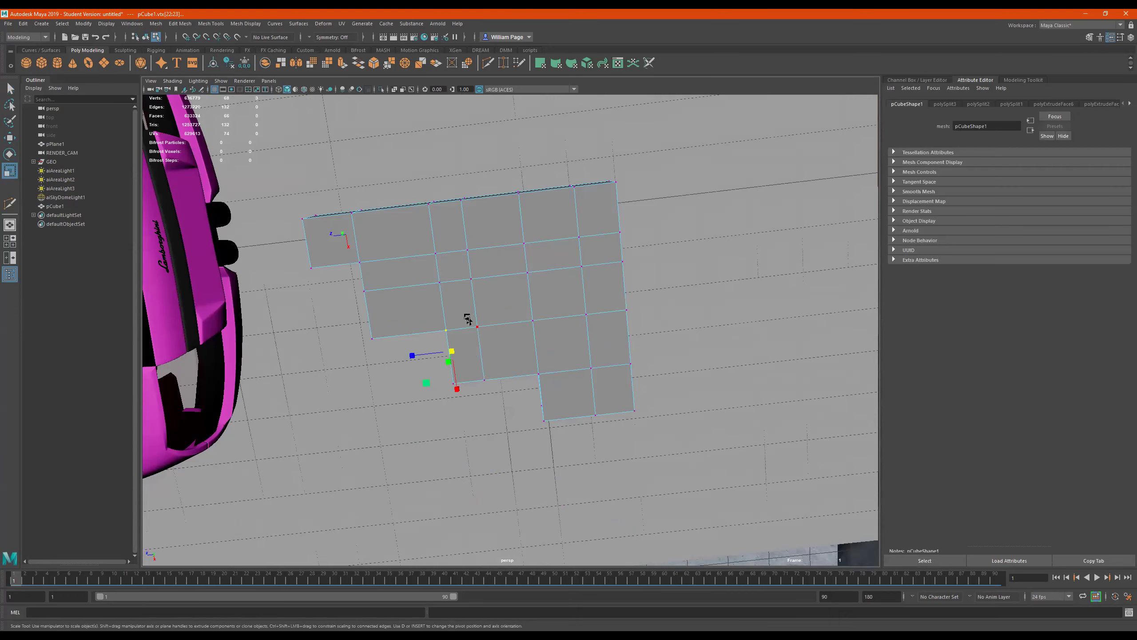
pyautogui.press('w')
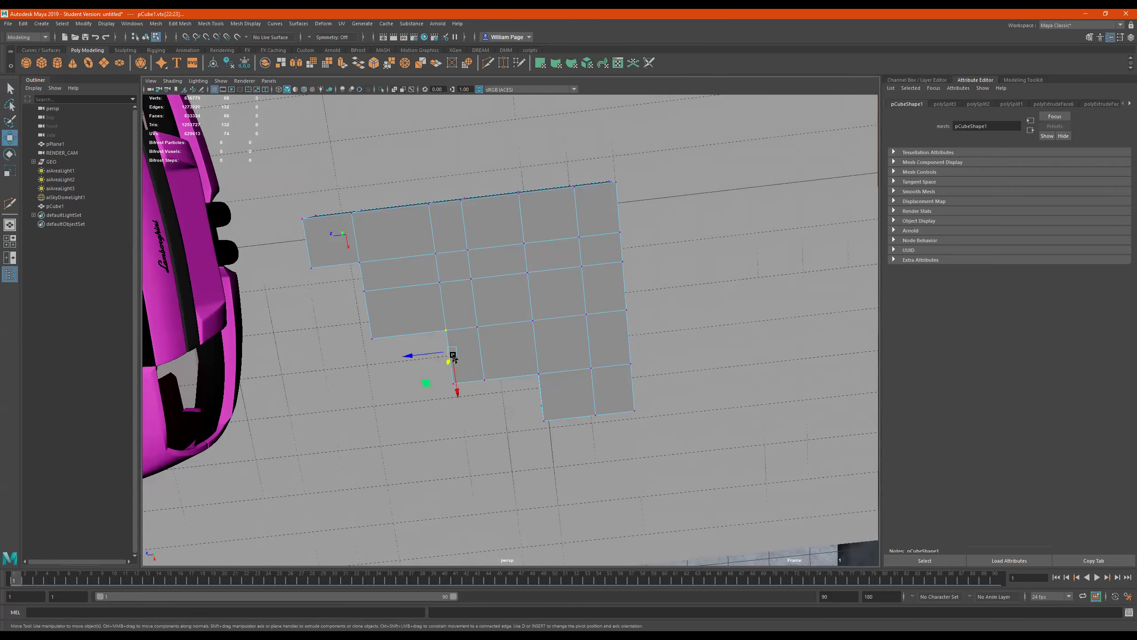
pyautogui.moveTo(450, 352); pyautogui.dragTo(427, 368)
pyautogui.hotkey('ctrl', 'z')
pyautogui.keyDown('alt'); pyautogui.moveTo(529, 343); pyautogui.dragTo(508, 325); pyautogui.keyUp('alt')
pyautogui.moveTo(409, 315); pyautogui.dragTo(429, 368)
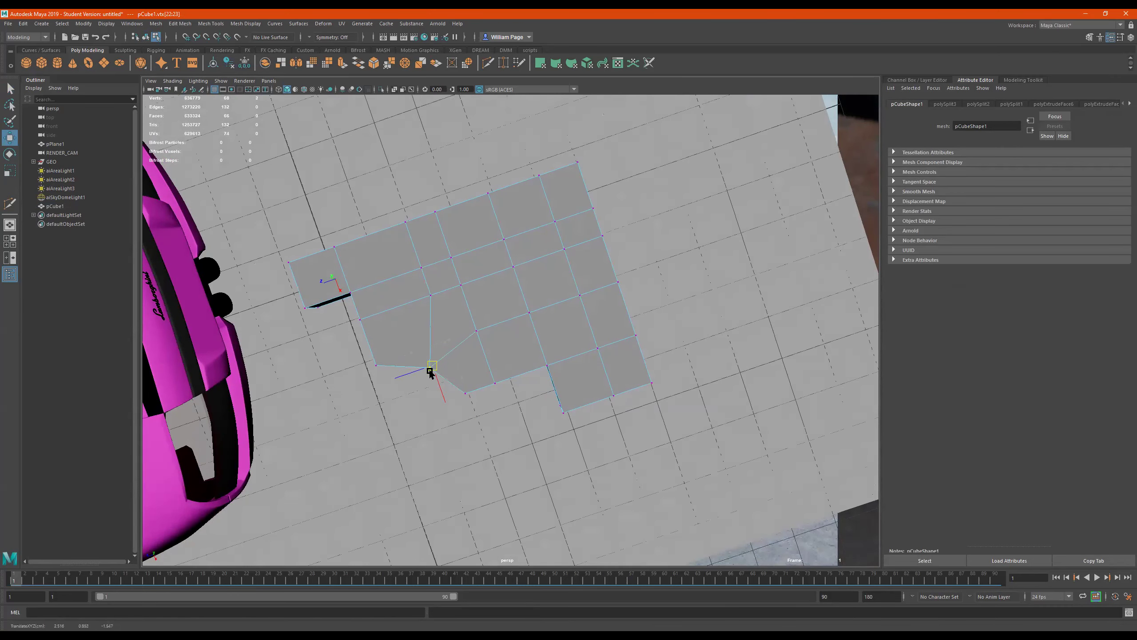
pyautogui.moveTo(634, 117); pyautogui.dragTo(563, 184)
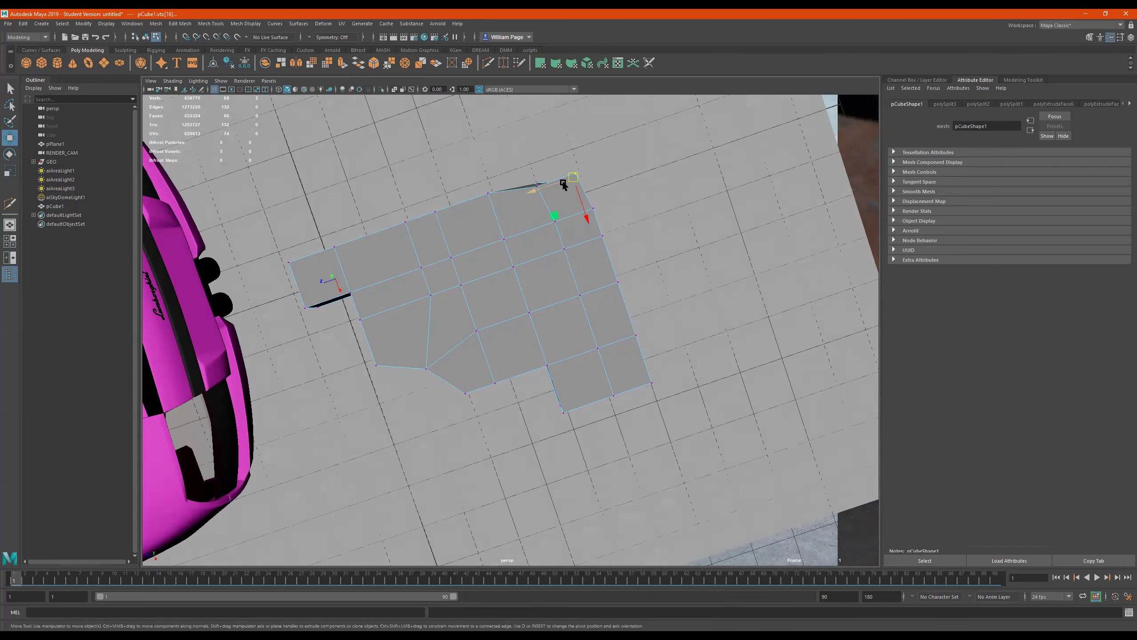
# Step: Resume vertex editing on the block, bulge its end edge outward and pull two vertex columns out along the long straight side
pyautogui.click(645, 254)
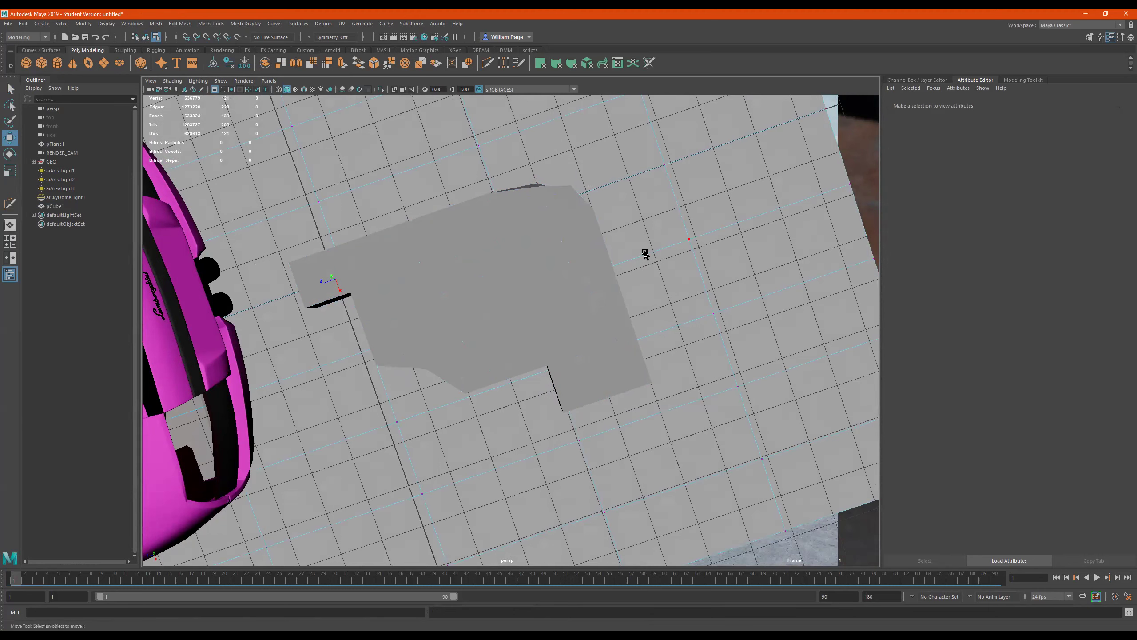
pyautogui.click(596, 279)
pyautogui.keyDown('alt'); pyautogui.moveTo(588, 272); pyautogui.dragTo(556, 256); pyautogui.keyUp('alt')
pyautogui.moveTo(547, 258); pyautogui.dragTo(644, 161, button='right')
pyautogui.click(566, 277)
pyautogui.moveTo(555, 280); pyautogui.dragTo(507, 270, button='right')
pyautogui.keyDown('alt'); pyautogui.moveTo(508, 270); pyautogui.dragTo(582, 251); pyautogui.keyUp('alt')
pyautogui.click(631, 232)
pyautogui.moveTo(631, 345); pyautogui.dragTo(591, 323)
pyautogui.moveTo(513, 156); pyautogui.dragTo(500, 249)
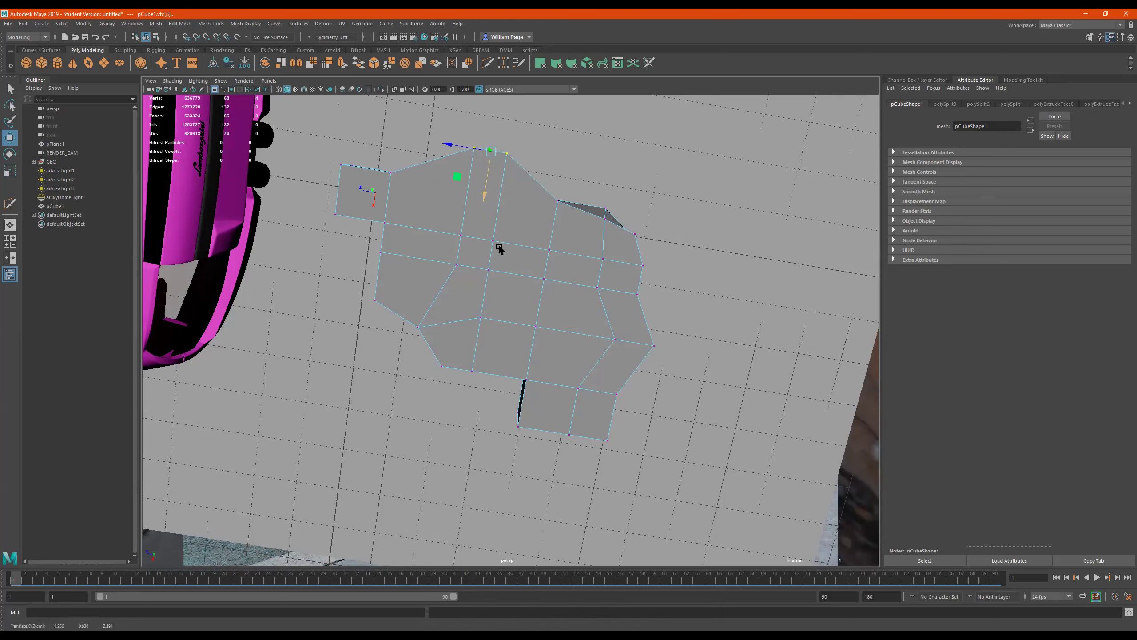
# Step: Move the vertices at the two remaining inner step corners outward to make the outline more irregular
pyautogui.moveTo(554, 363); pyautogui.dragTo(477, 419)
pyautogui.moveTo(502, 372); pyautogui.dragTo(499, 409)
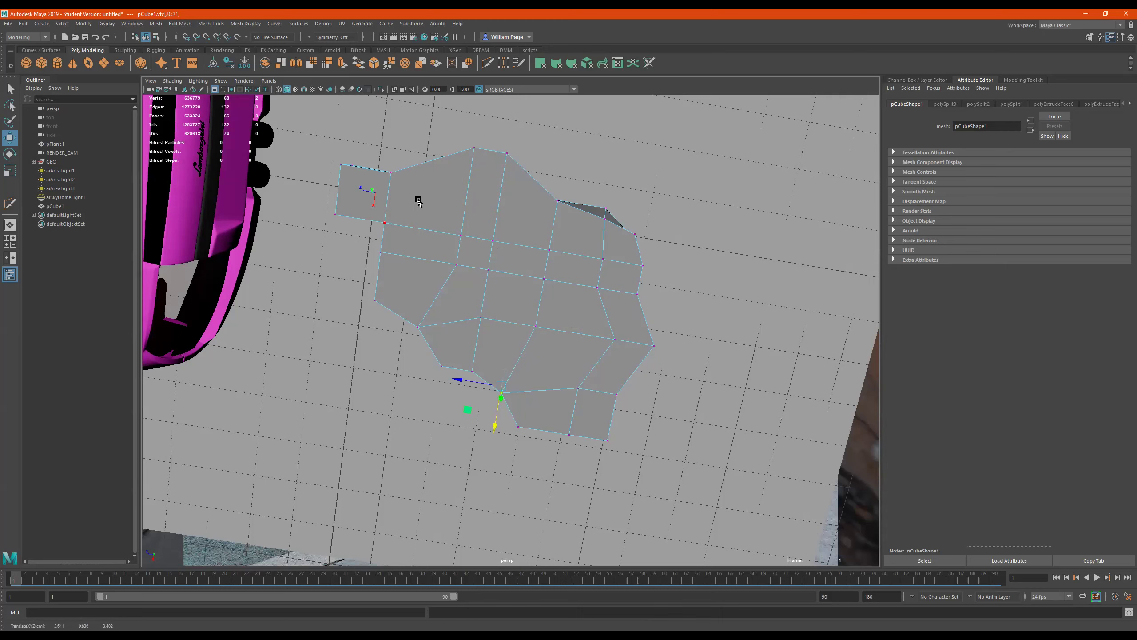
pyautogui.moveTo(418, 199); pyautogui.dragTo(358, 246)
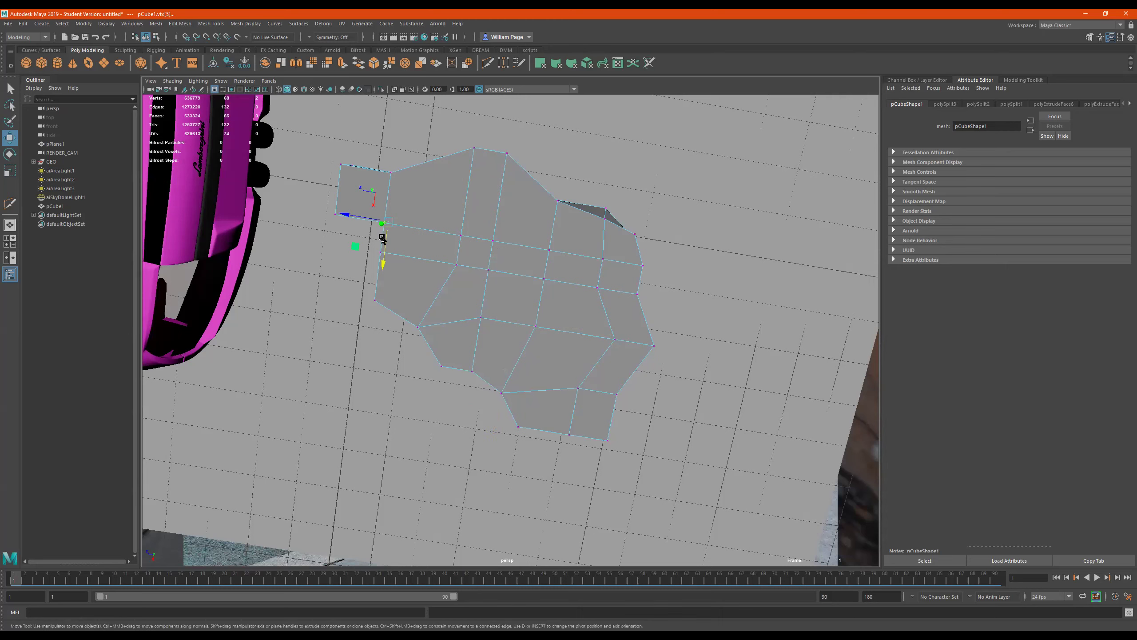
pyautogui.moveTo(358, 220); pyautogui.dragTo(332, 211)
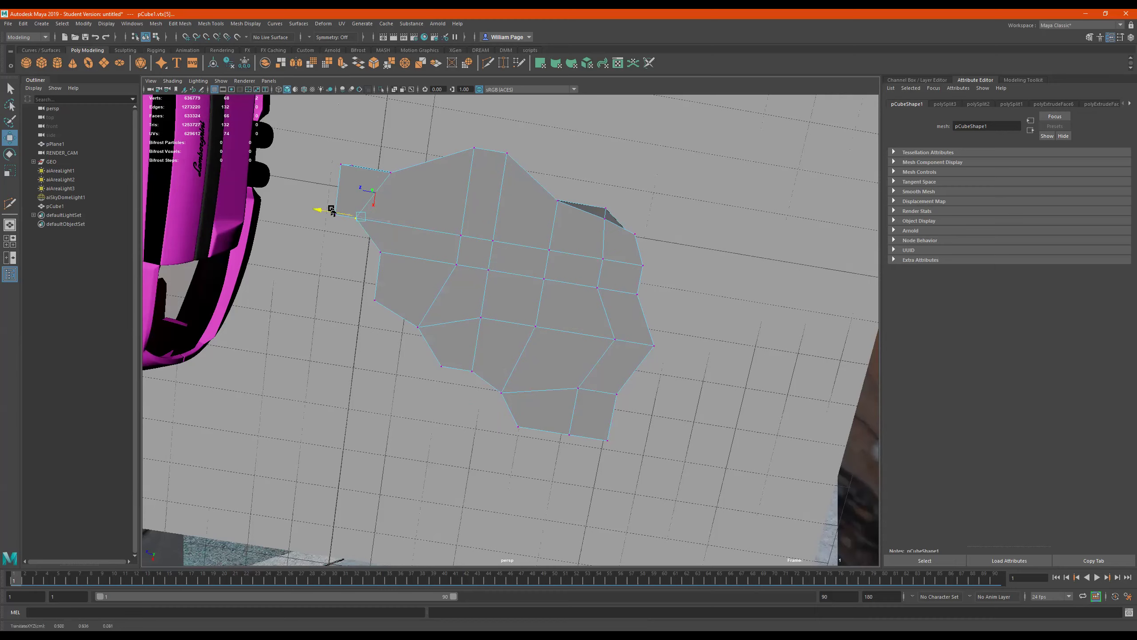
pyautogui.moveTo(406, 140); pyautogui.dragTo(477, 227)
pyautogui.click(493, 267)
# Step: Place the whole shape above the car at about Y 7.36, Z 20.59, scaled to 1.318 and rotated about -2.02, 12.94, -181.28
pyautogui.moveTo(537, 287); pyautogui.dragTo(537, 265, button='right')
pyautogui.keyDown('alt'); pyautogui.moveTo(537, 278); pyautogui.dragTo(188, 310); pyautogui.keyUp('alt')
pyautogui.keyDown('alt'); pyautogui.moveTo(188, 309); pyautogui.dragTo(352, 116); pyautogui.keyUp('alt')
pyautogui.press('e')
pyautogui.press('r')
pyautogui.press('w')
pyautogui.press('e')
pyautogui.moveTo(314, 179); pyautogui.dragTo(375, 125)
pyautogui.press('w')
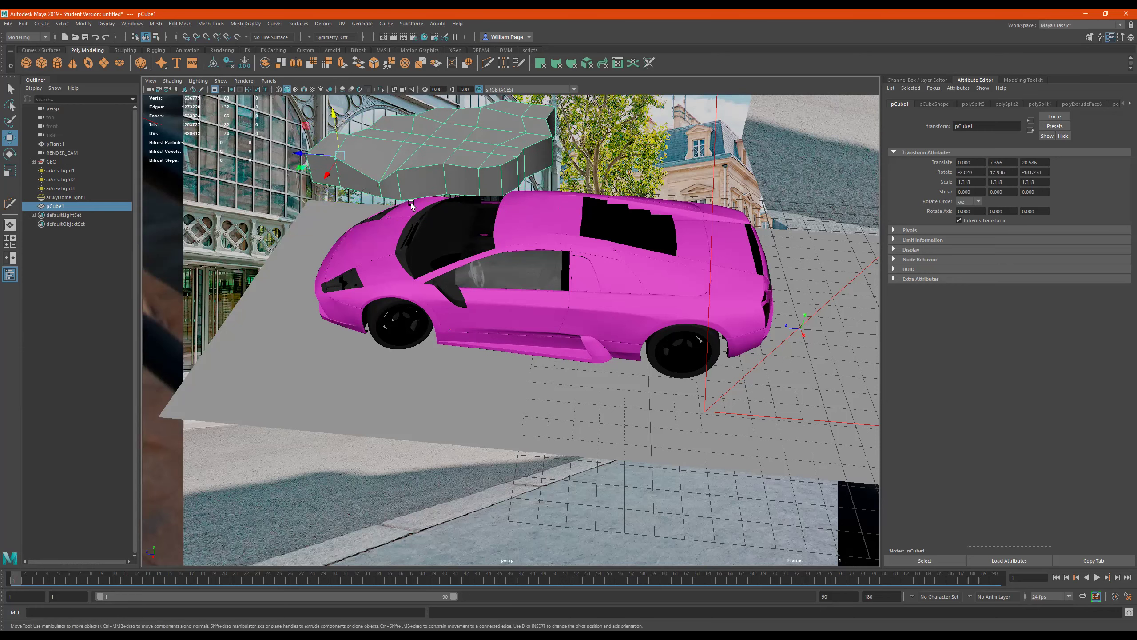
# Step: Scale the shape uniformly to about 2.35 and move it to about X 8.44, Y 8.69, Z 31.24, near the car's front
pyautogui.keyDown('alt'); pyautogui.moveTo(411, 204); pyautogui.dragTo(367, 252, button='middle'); pyautogui.keyUp('alt')
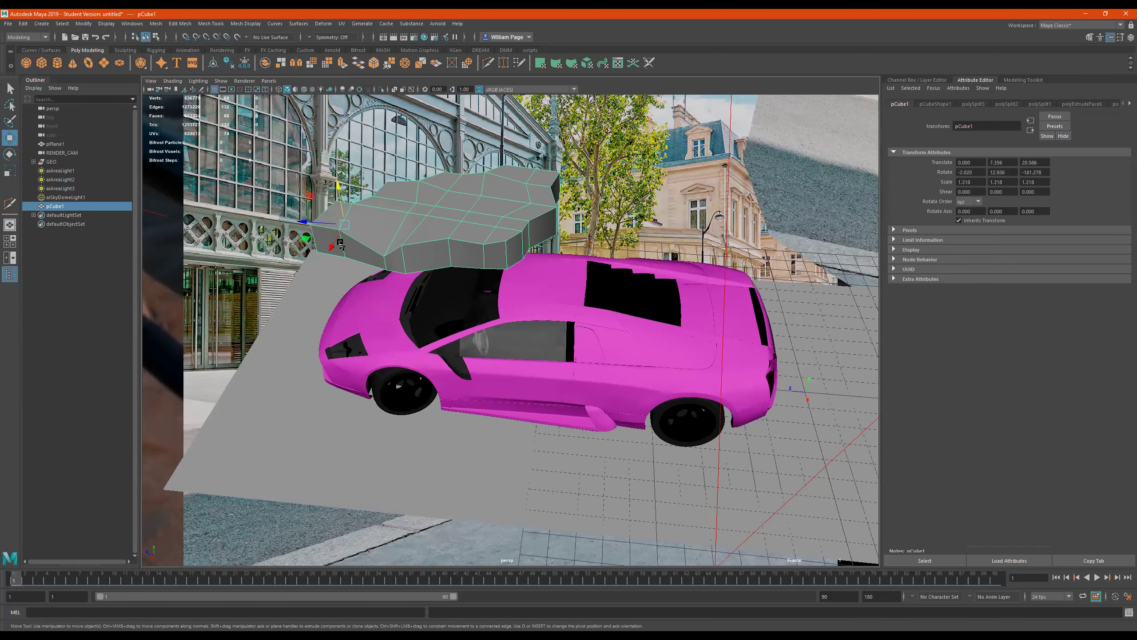
pyautogui.moveTo(341, 243); pyautogui.dragTo(219, 214)
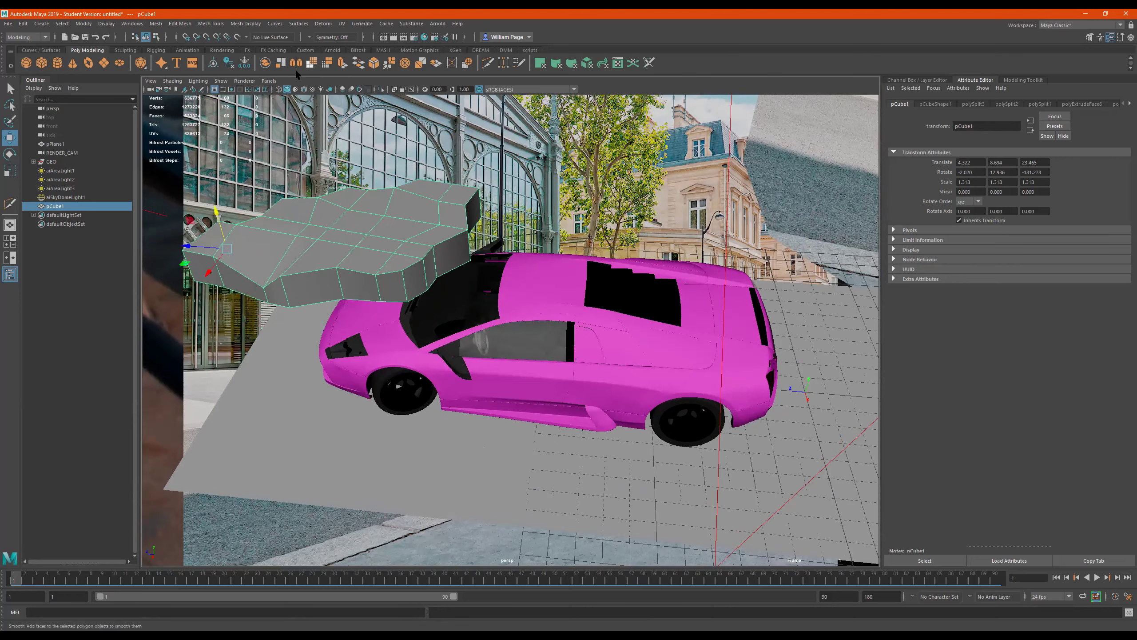
pyautogui.keyDown('alt'); pyautogui.moveTo(550, 219); pyautogui.dragTo(482, 298); pyautogui.keyUp('alt')
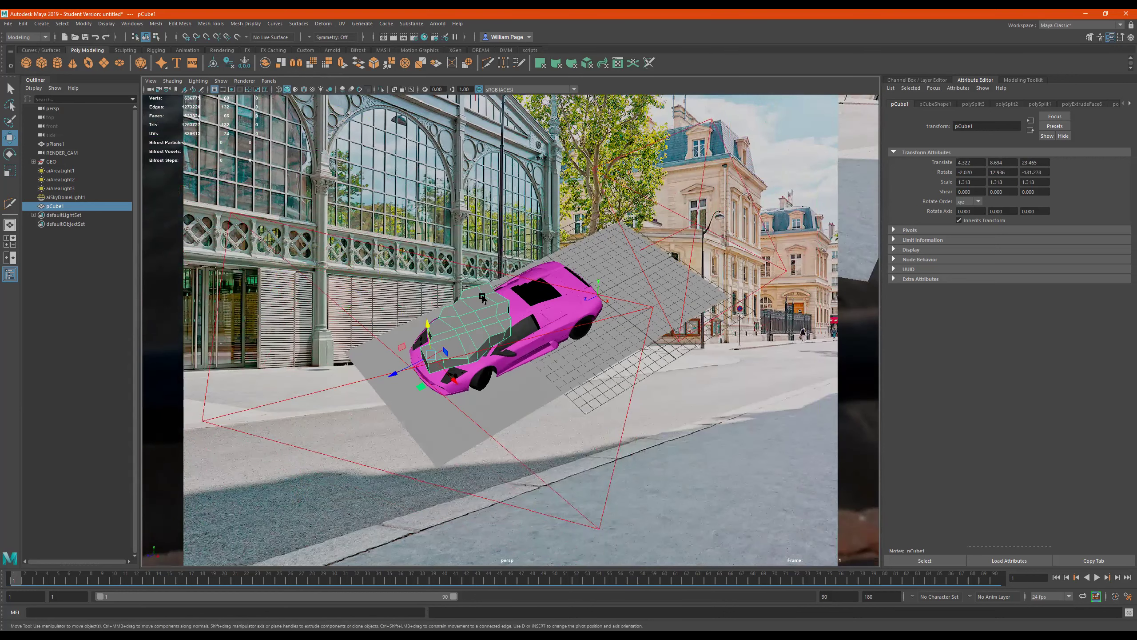
pyautogui.press('r')
pyautogui.moveTo(435, 357); pyautogui.dragTo(415, 390)
pyautogui.press('w')
pyautogui.moveTo(376, 435); pyautogui.dragTo(414, 429)
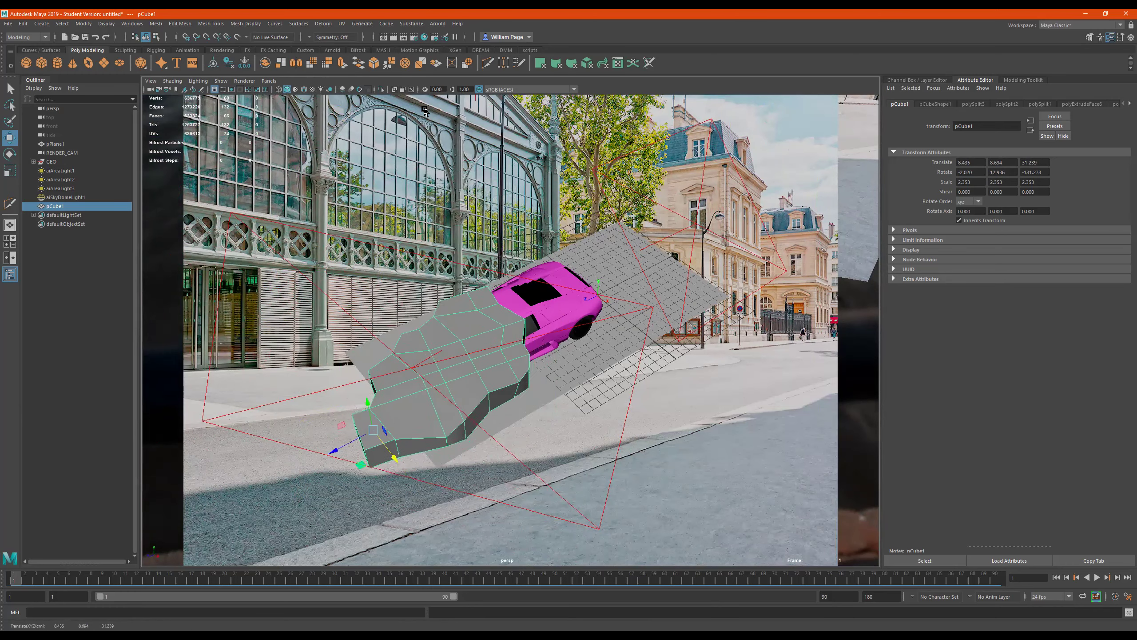
# Step: Set the viewport to look through RENDER_CAM
pyautogui.click(276, 81)
pyautogui.moveTo(309, 89)
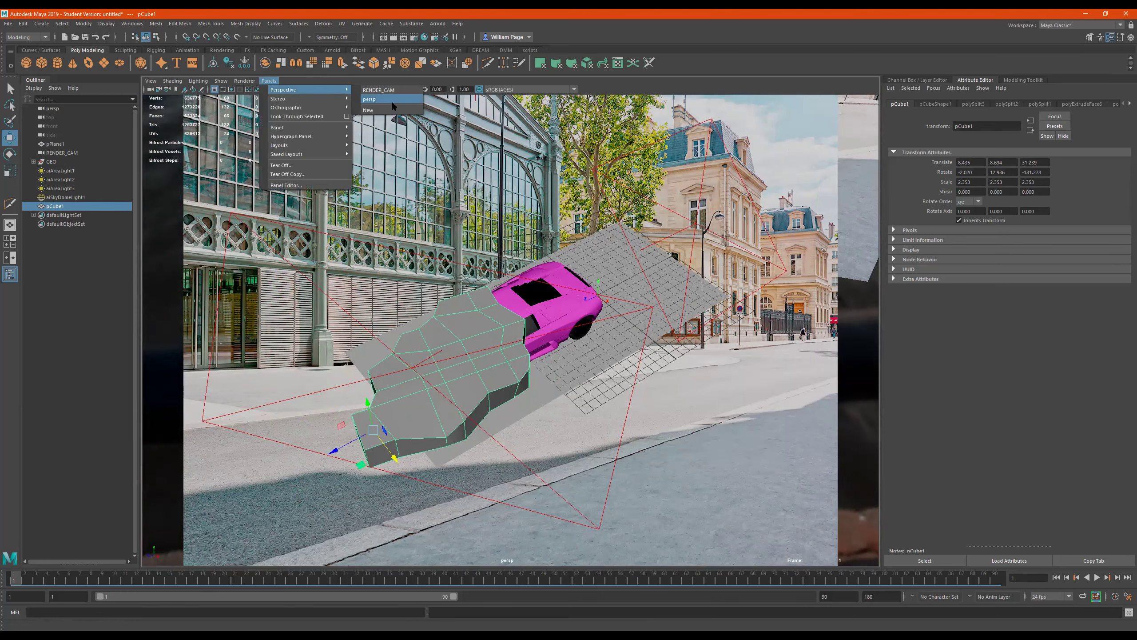
pyautogui.click(391, 99)
pyautogui.click(269, 82)
pyautogui.moveTo(321, 89)
pyautogui.click(381, 89)
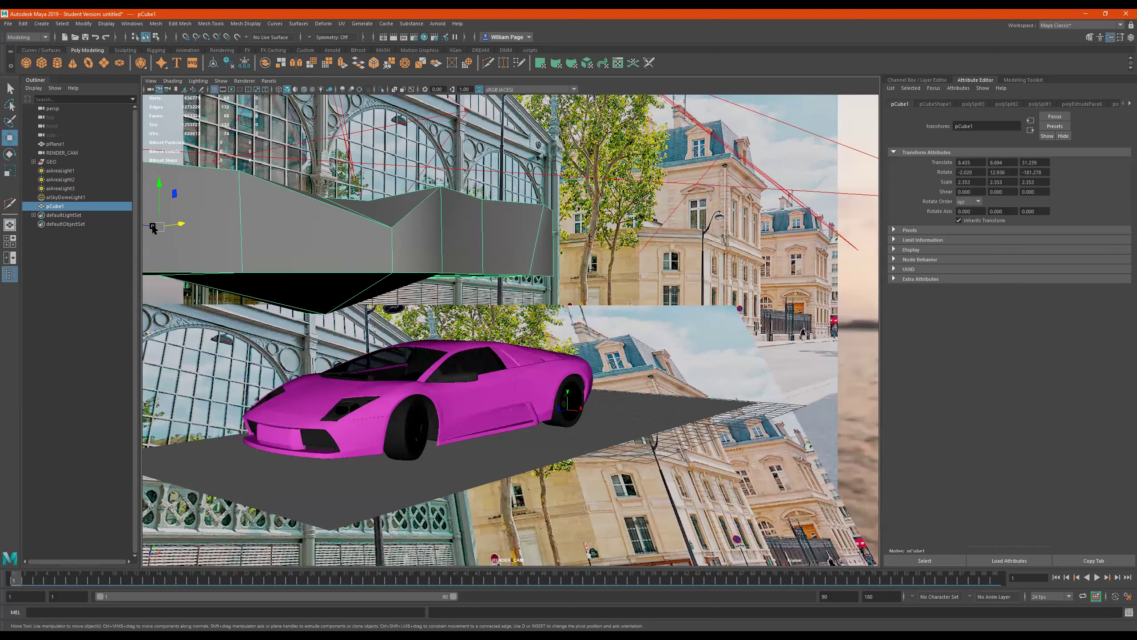
# Step: Reposition the overhead shape above the car at about Y 8.33, Z 30.71
pyautogui.moveTo(151, 228); pyautogui.dragTo(260, 134)
pyautogui.moveTo(278, 176); pyautogui.dragTo(354, 161)
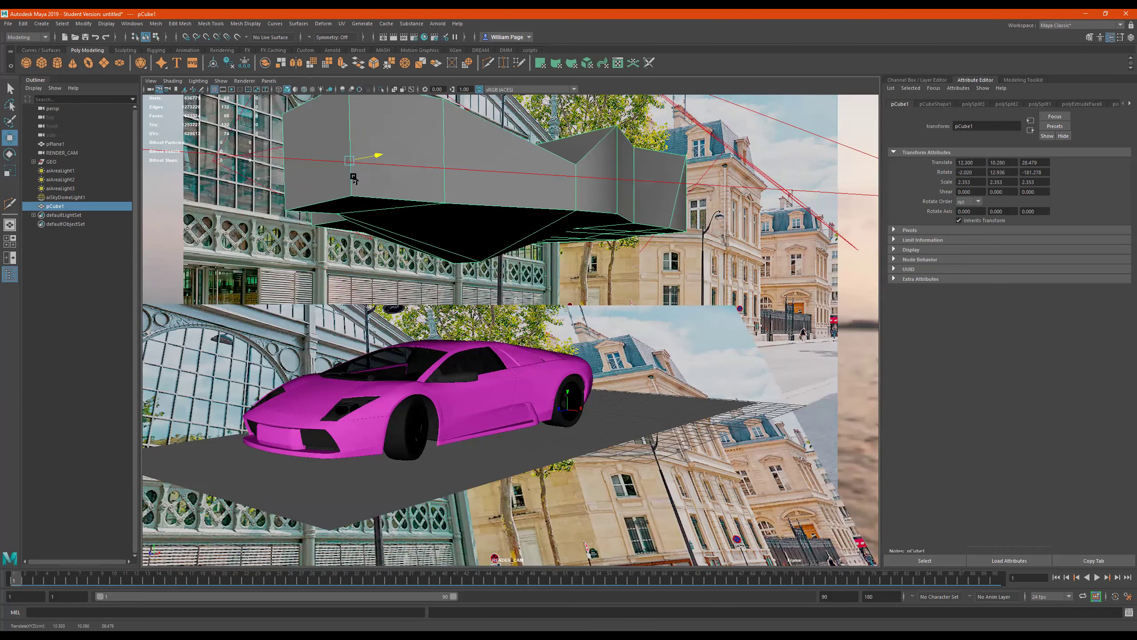
pyautogui.moveTo(331, 120); pyautogui.dragTo(352, 200)
pyautogui.moveTo(299, 244); pyautogui.dragTo(220, 236)
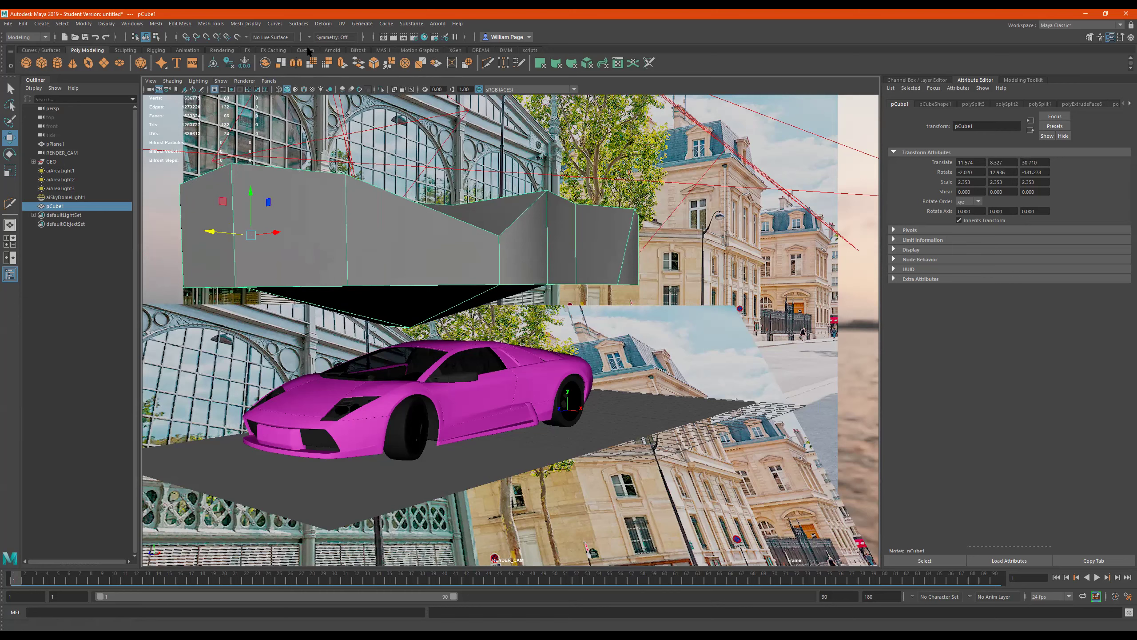
# Step: Start a live Arnold render through RENDER_CAM and shift the overhead shape along X toward the car's rear
pyautogui.click(331, 50)
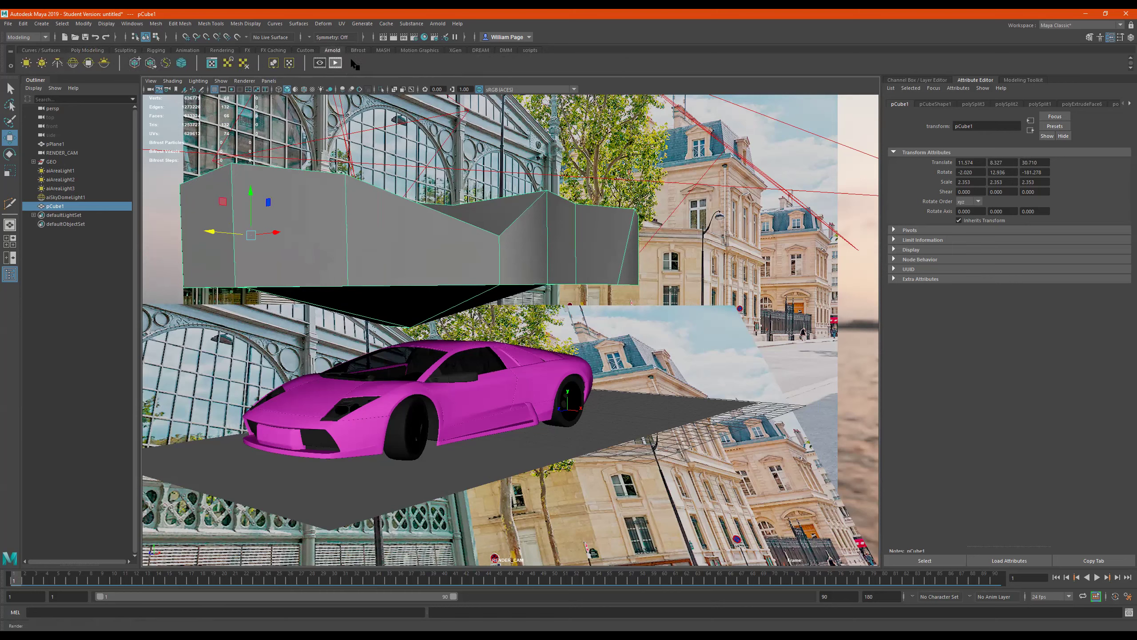
pyautogui.click(366, 64)
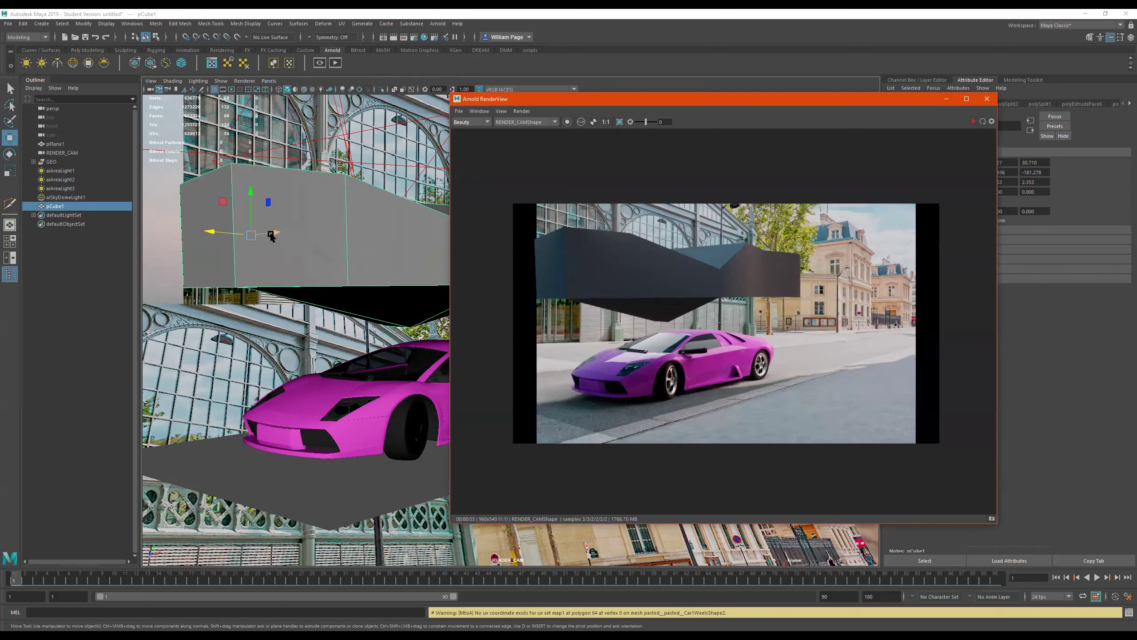
pyautogui.moveTo(271, 237); pyautogui.dragTo(355, 249)
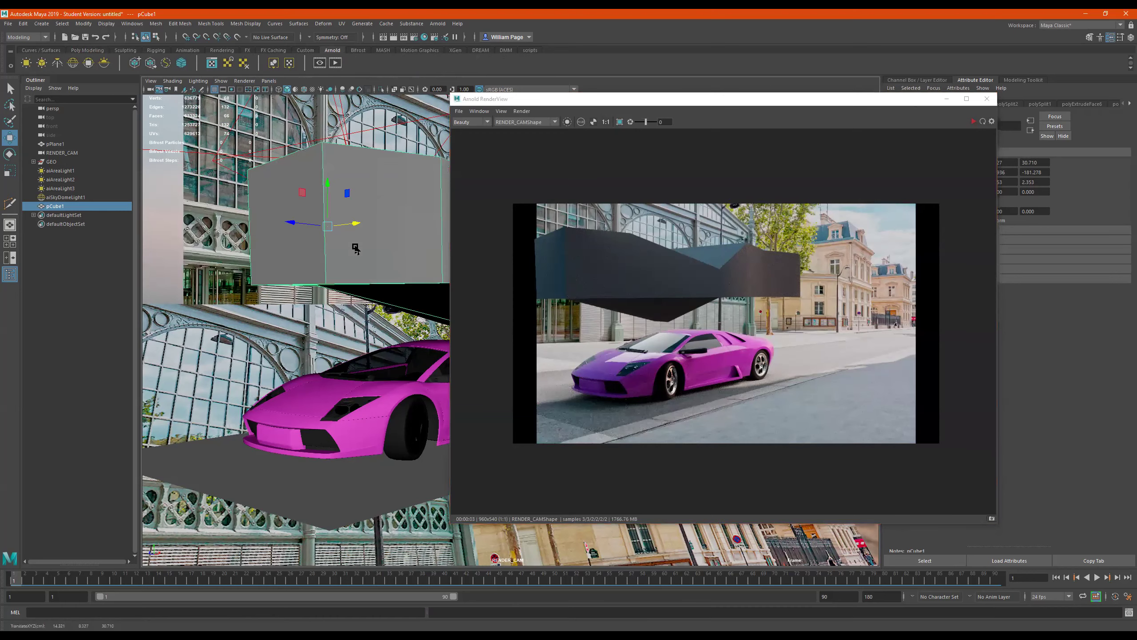
pyautogui.click(976, 124)
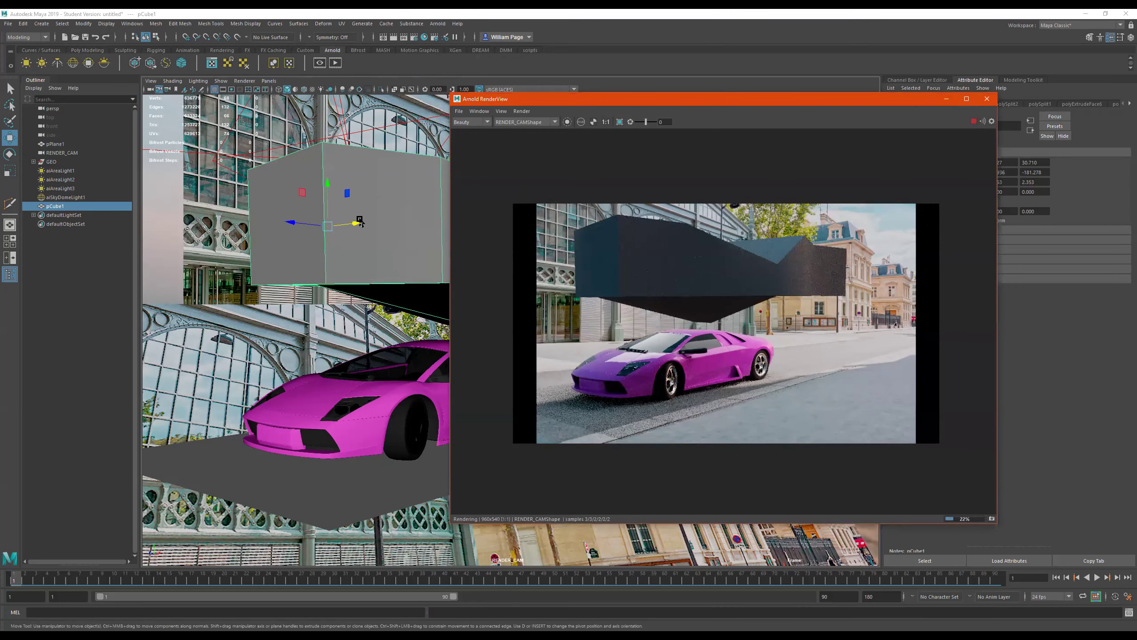
# Step: Test the shape's horizontal position against the live render, settling it over the car's front at about Z 29.3
pyautogui.moveTo(328, 224); pyautogui.dragTo(123, 228)
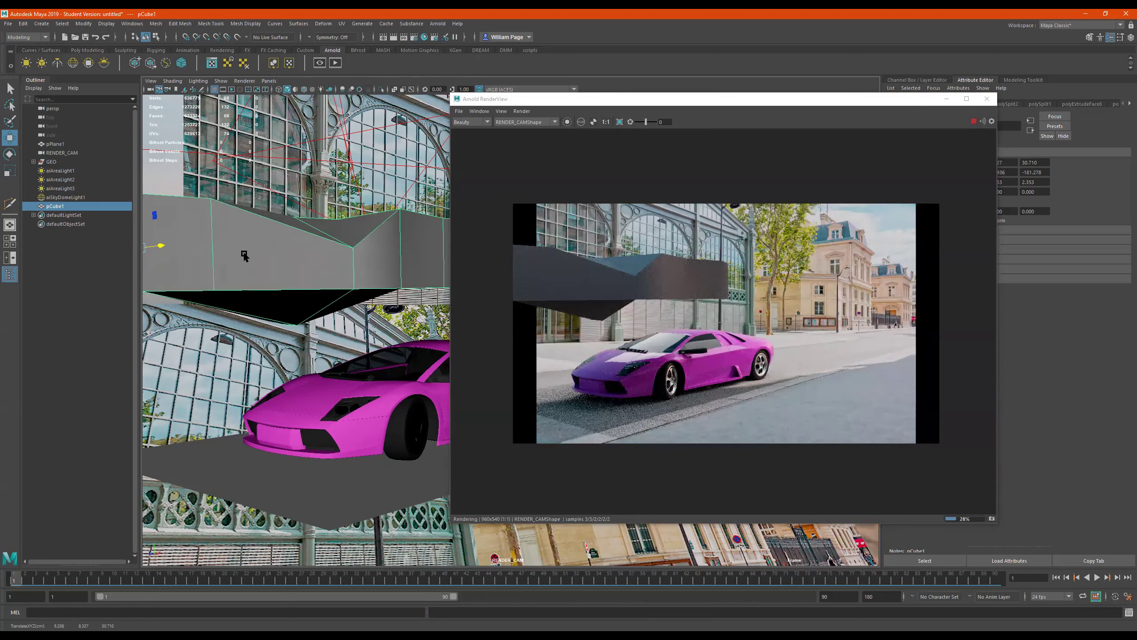
pyautogui.moveTo(165, 246); pyautogui.dragTo(612, 230)
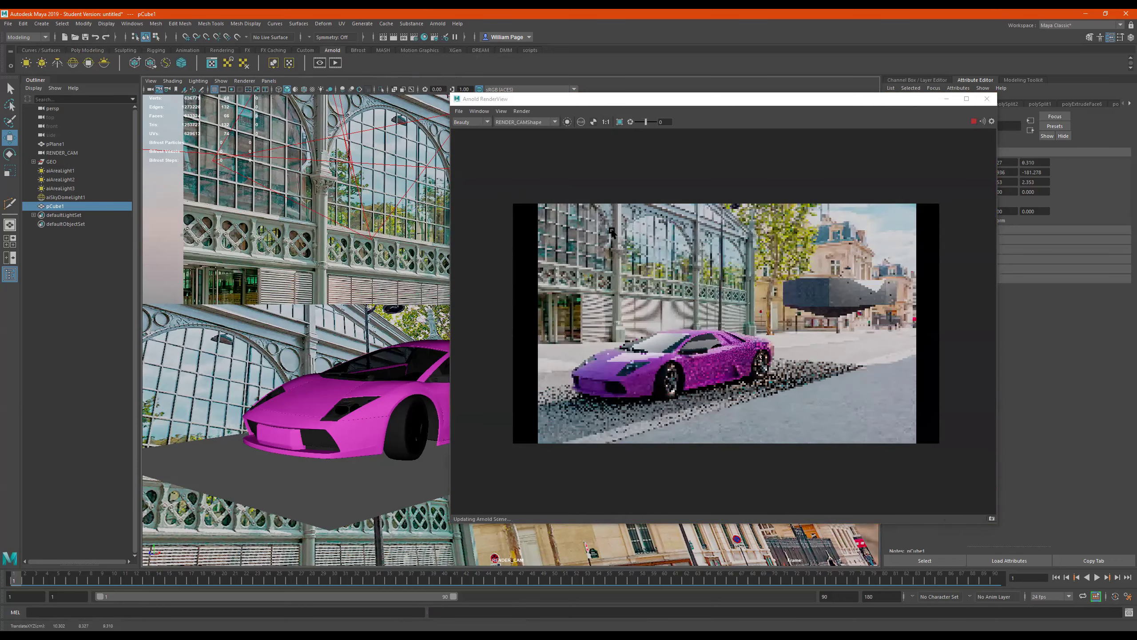
pyautogui.moveTo(518, 241); pyautogui.dragTo(332, 255)
pyautogui.moveTo(412, 254); pyautogui.dragTo(215, 248)
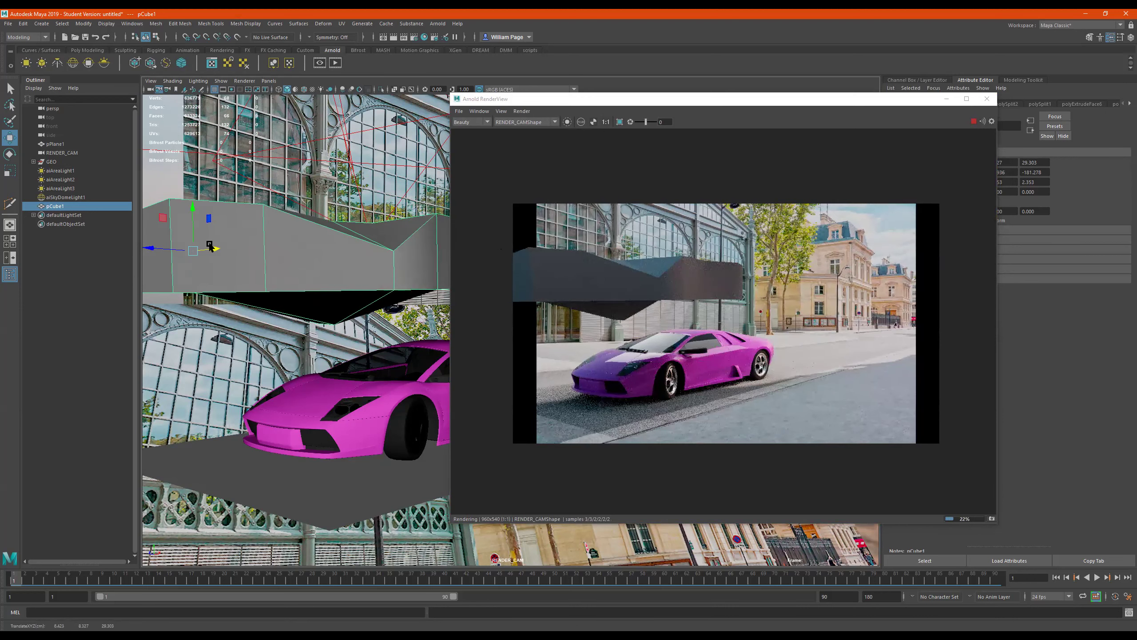
pyautogui.moveTo(222, 254); pyautogui.dragTo(192, 252)
pyautogui.moveTo(159, 264); pyautogui.dragTo(190, 264, button='middle')
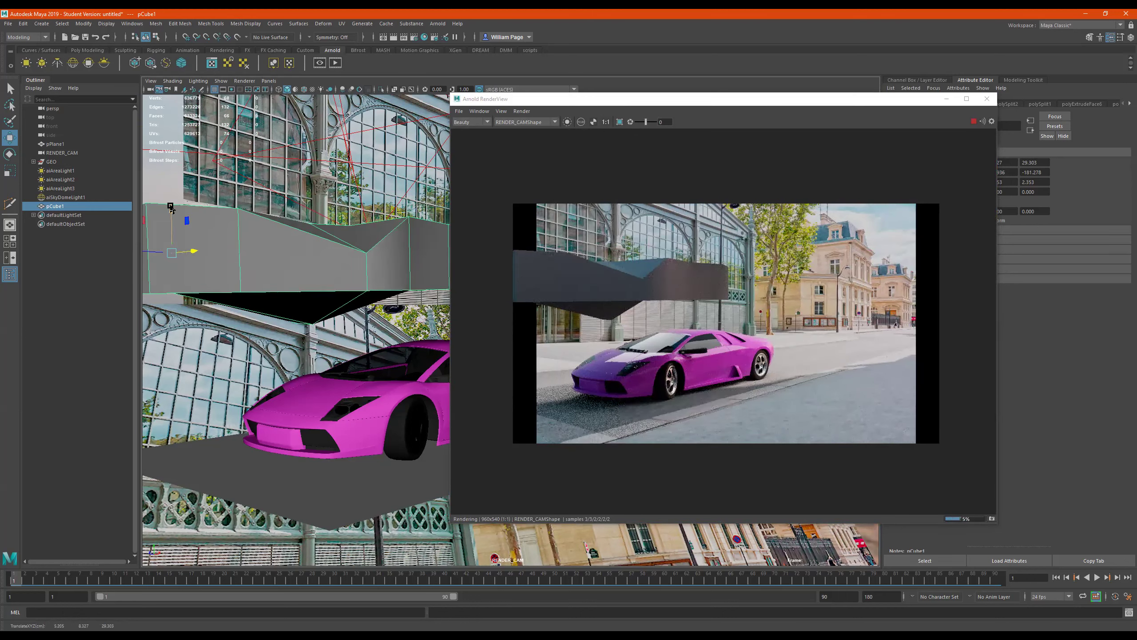
# Step: Raise and shift the shape to about X 0.78, Y 10.24, Z 25.93, and minimize the render window
pyautogui.moveTo(169, 205); pyautogui.dragTo(171, 181)
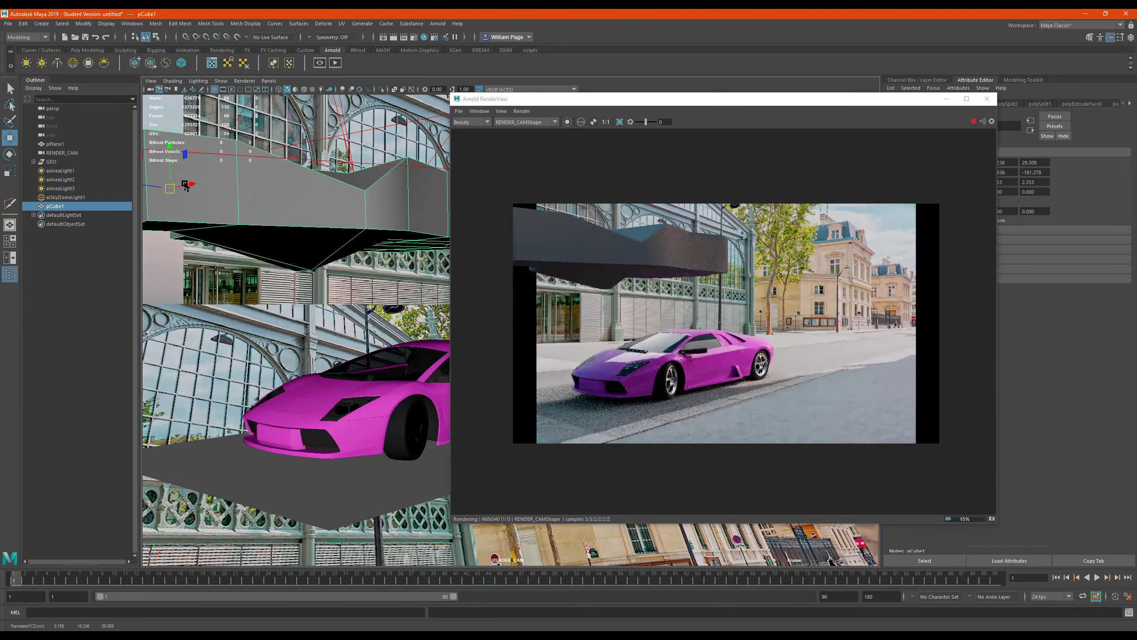
pyautogui.moveTo(236, 191); pyautogui.dragTo(316, 208, button='middle')
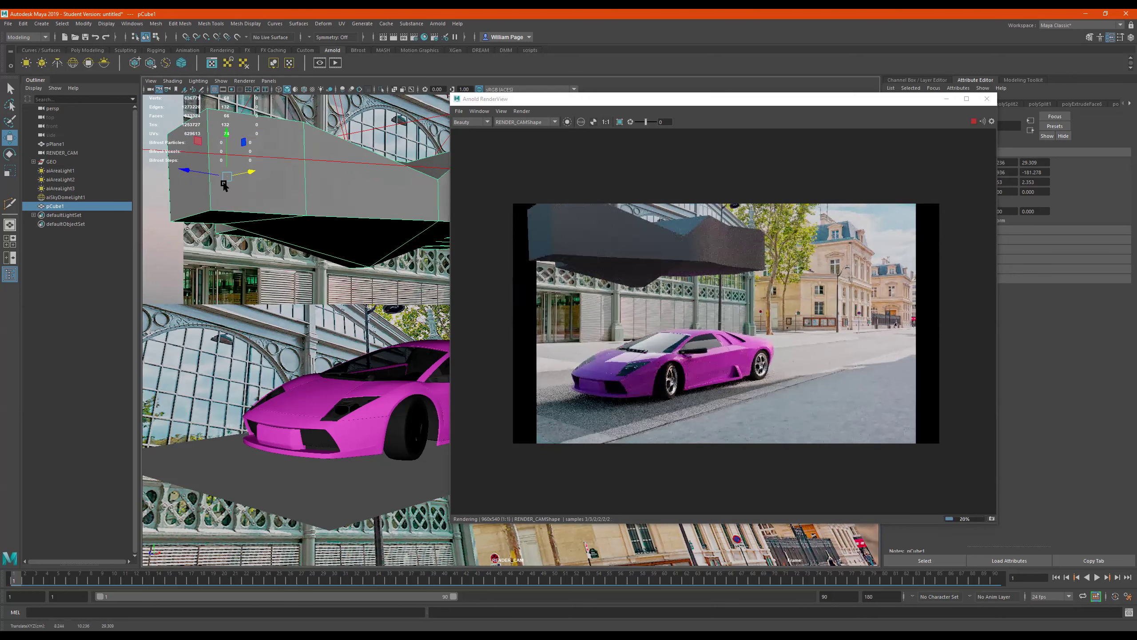
pyautogui.moveTo(224, 186); pyautogui.dragTo(293, 198)
pyautogui.moveTo(383, 194); pyautogui.dragTo(368, 196)
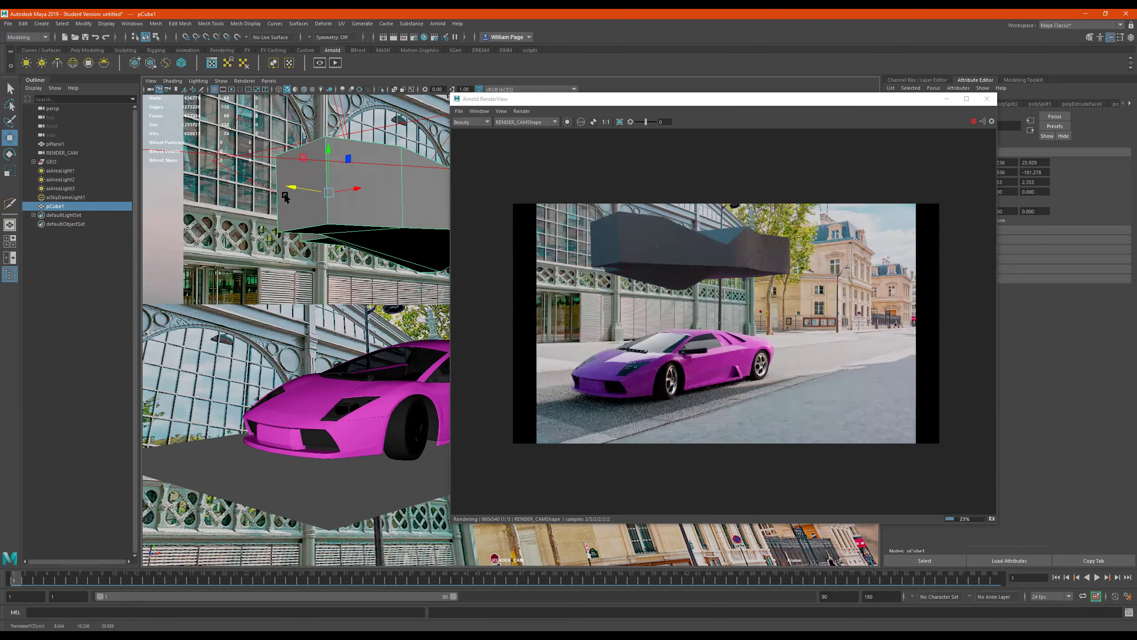
pyautogui.moveTo(275, 201); pyautogui.dragTo(284, 199)
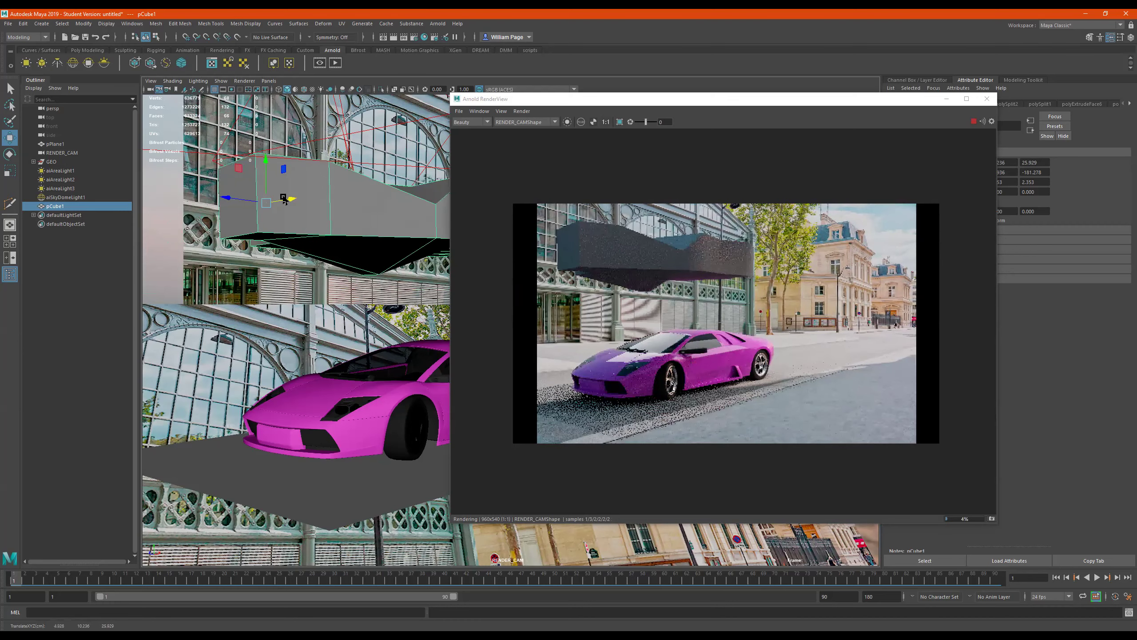
pyautogui.moveTo(207, 208); pyautogui.dragTo(218, 206, button='middle')
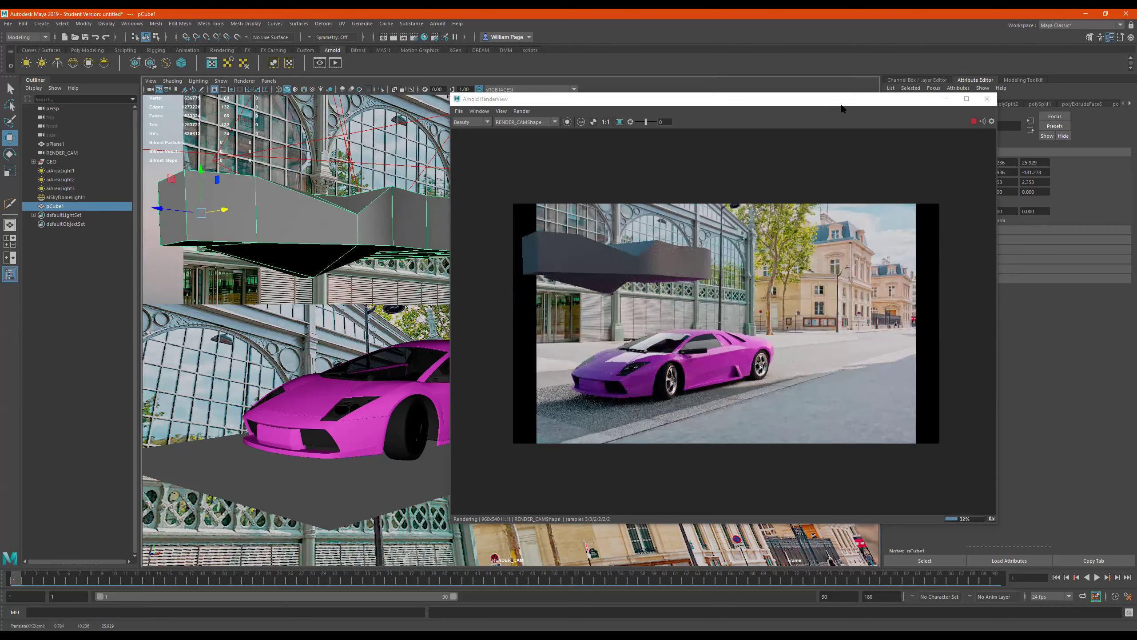
pyautogui.click(964, 99)
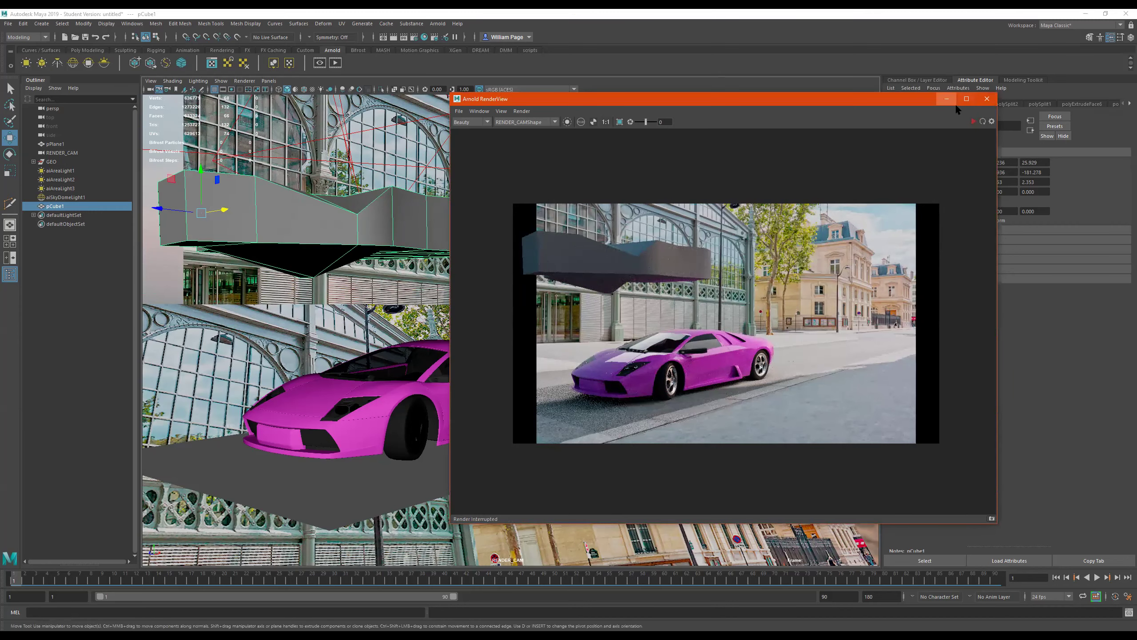
pyautogui.click(947, 99)
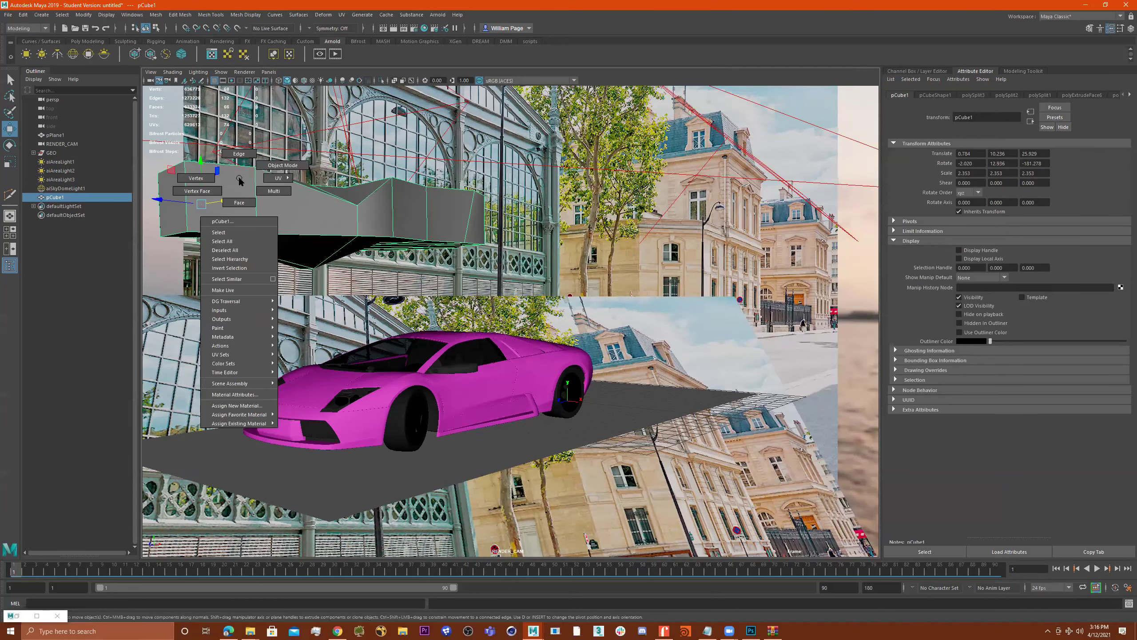
# Step: Assign a new aiStandardSurface material to the overhead shape
pyautogui.moveTo(239, 188); pyautogui.dragTo(259, 448, button='right')
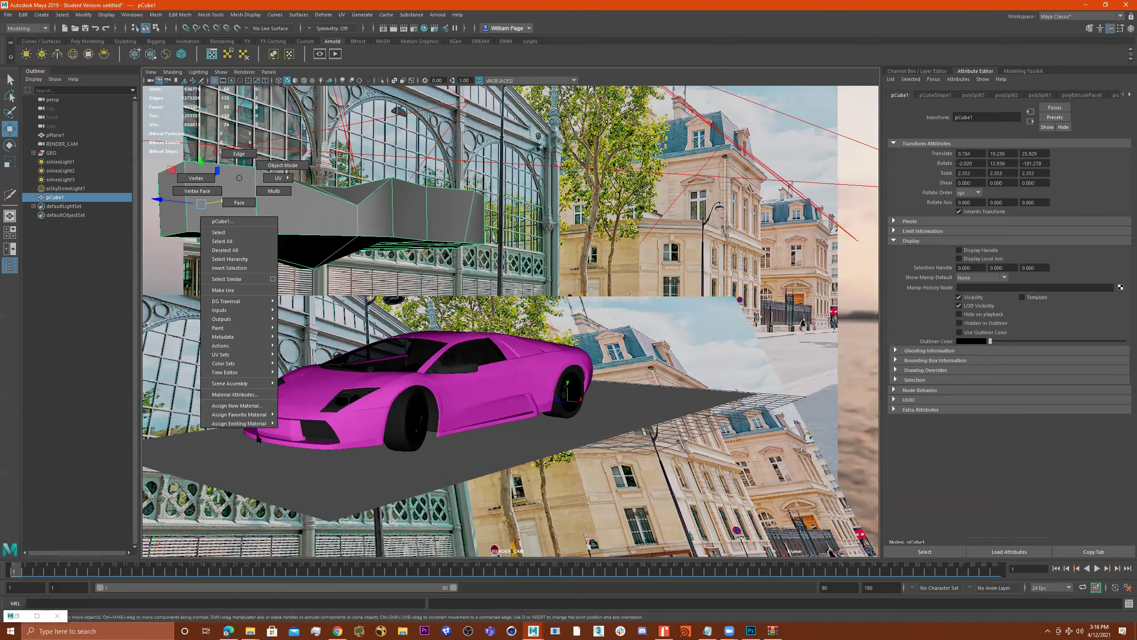
pyautogui.click(254, 405)
pyautogui.click(324, 227)
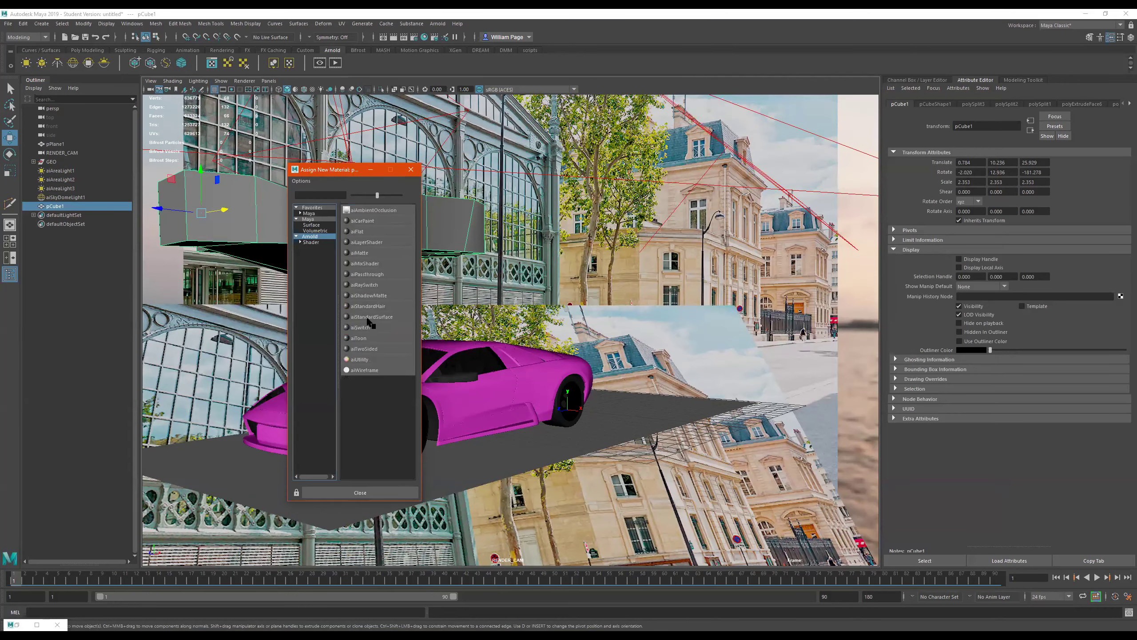
pyautogui.click(370, 315)
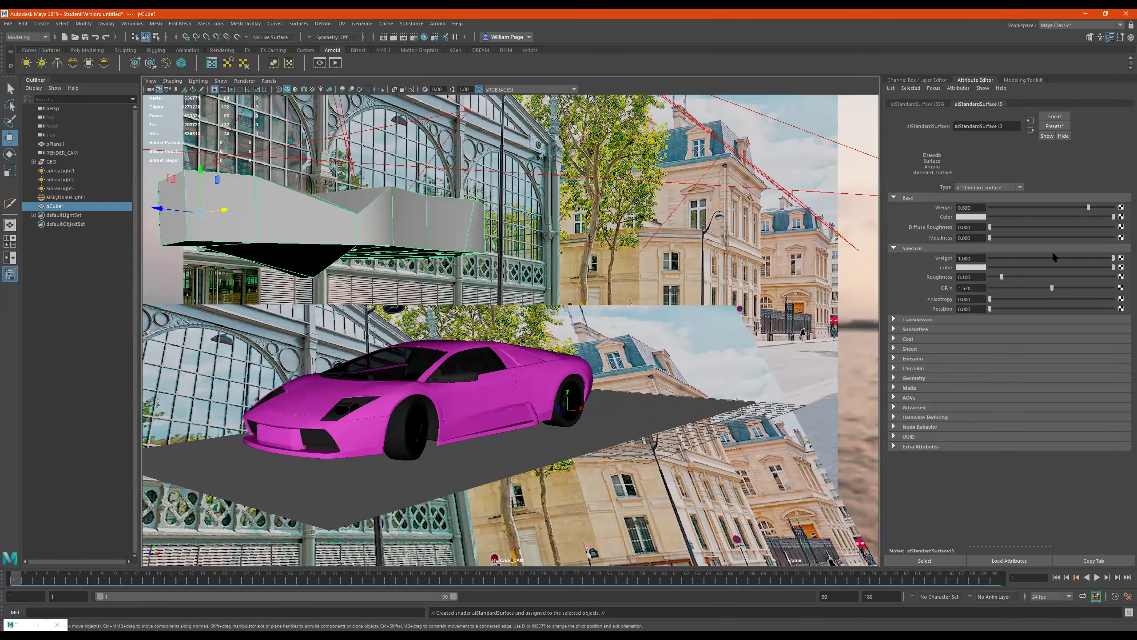
# Step: Darken the new material's base color to a medium grey and rename the material skyblock
pyautogui.click(981, 217)
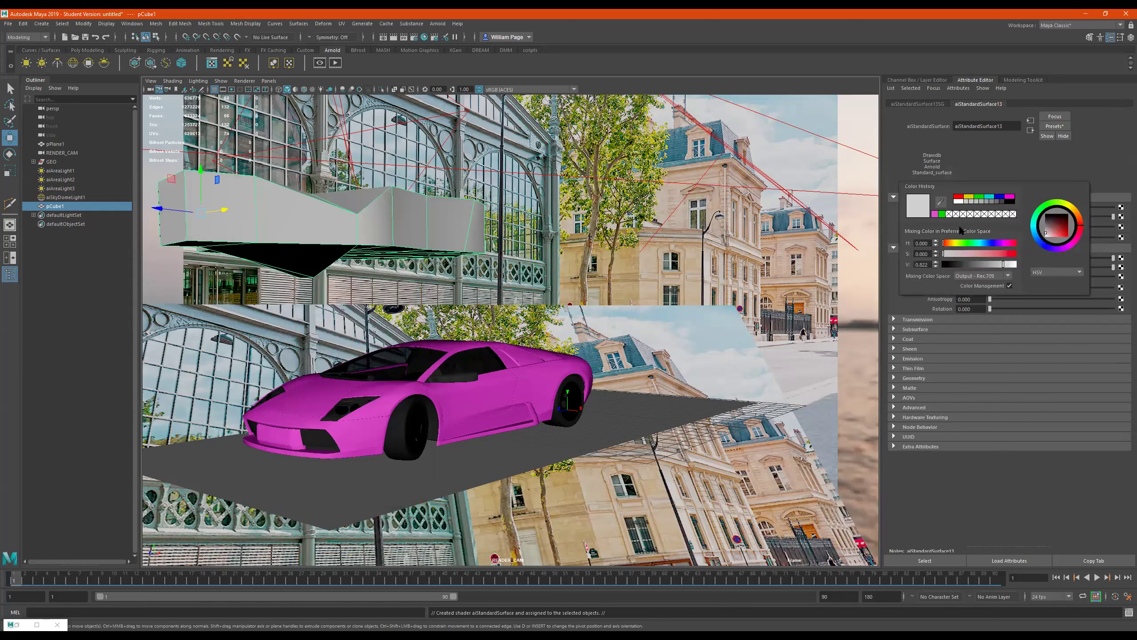
pyautogui.click(973, 263)
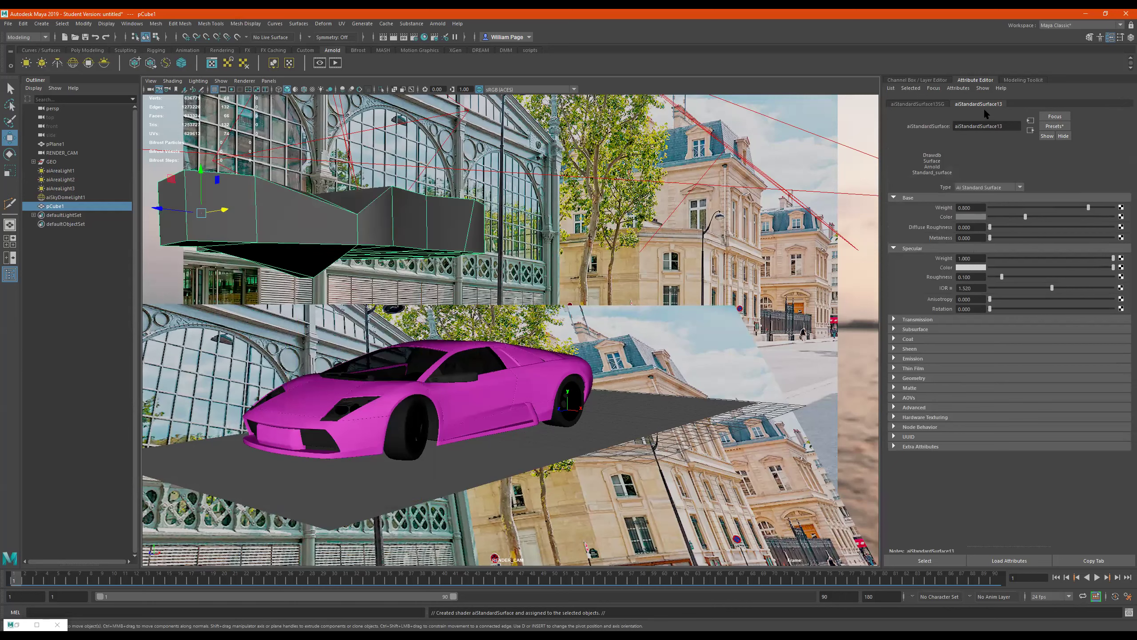
pyautogui.doubleClick(1009, 126)
pyautogui.write('skyblock')
pyautogui.press('Return')
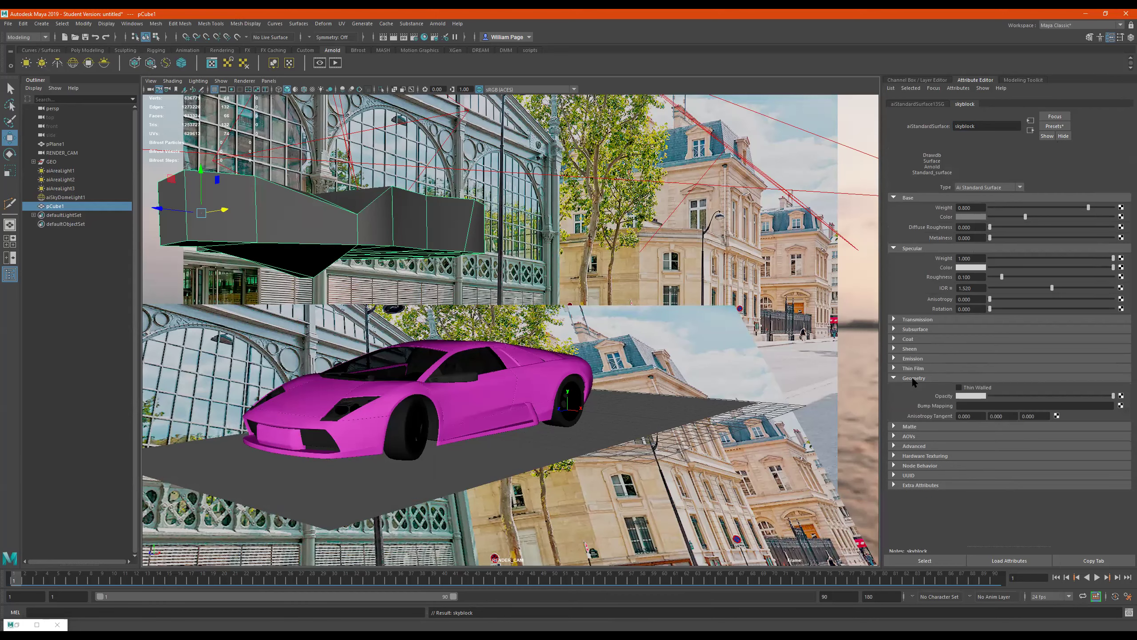
pyautogui.click(905, 104)
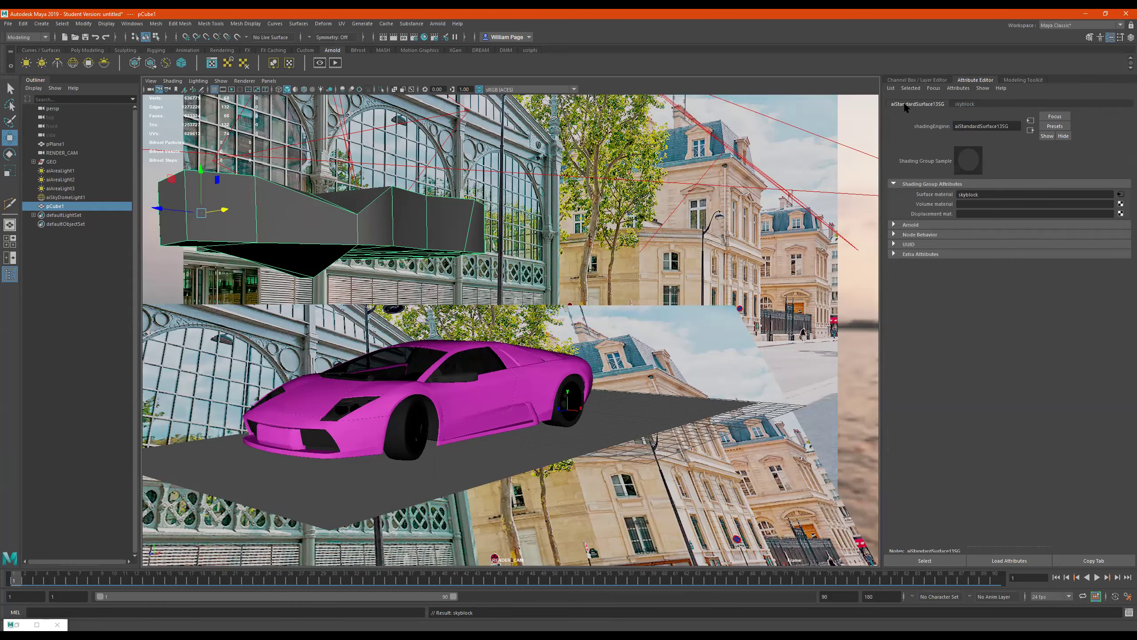
pyautogui.click(942, 223)
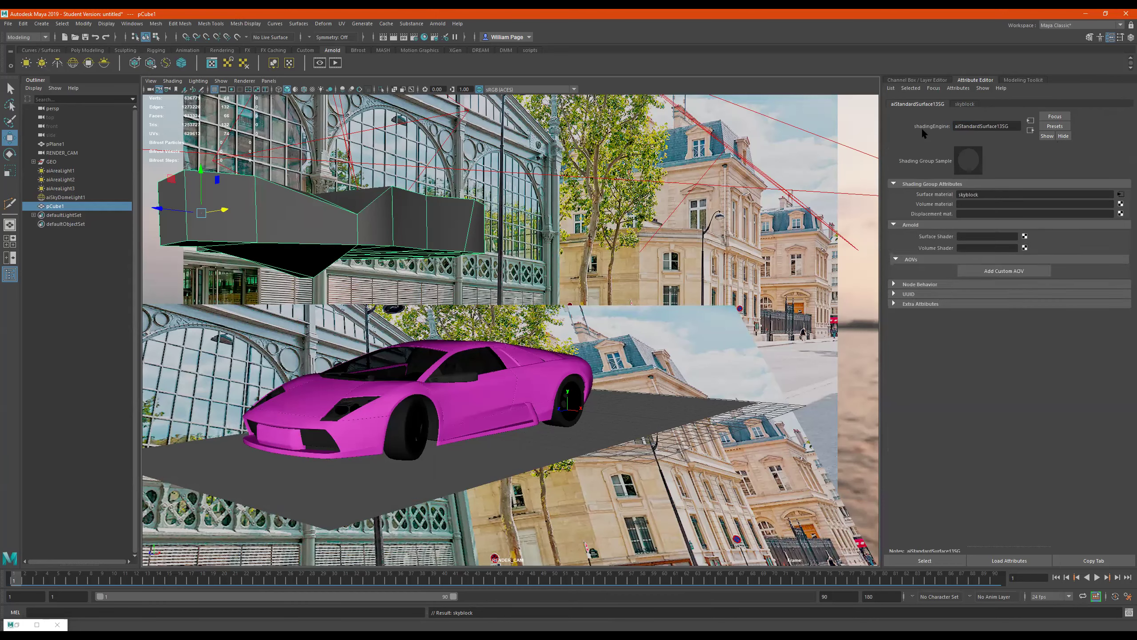
# Step: Center the overhead shape's pivot, freeze its transformations and delete its construction history
pyautogui.click(265, 236)
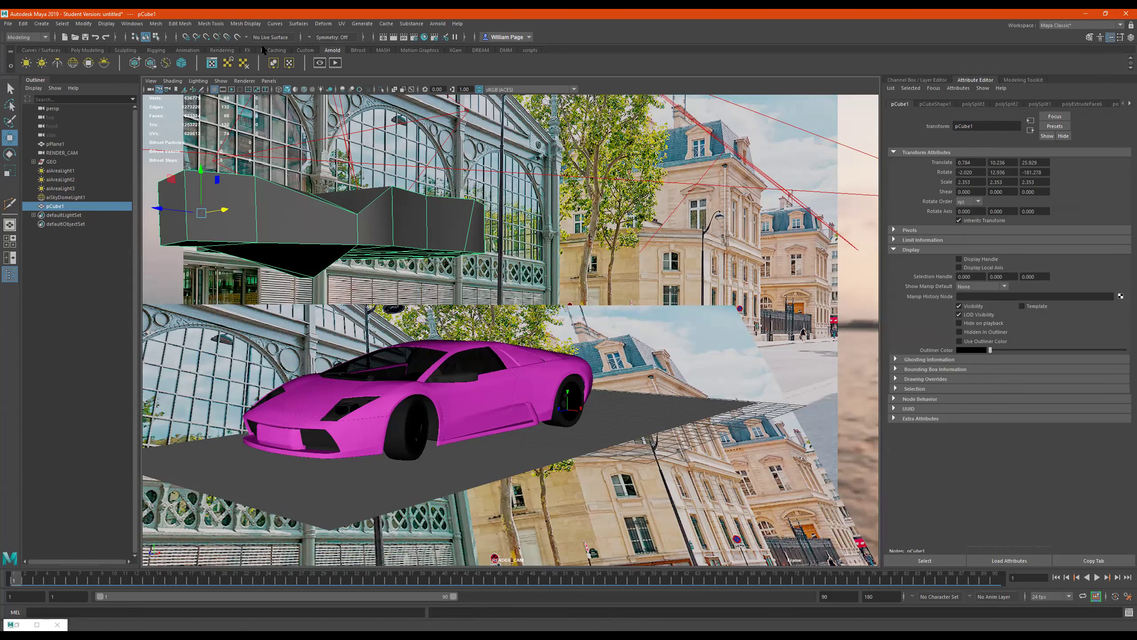
pyautogui.click(87, 49)
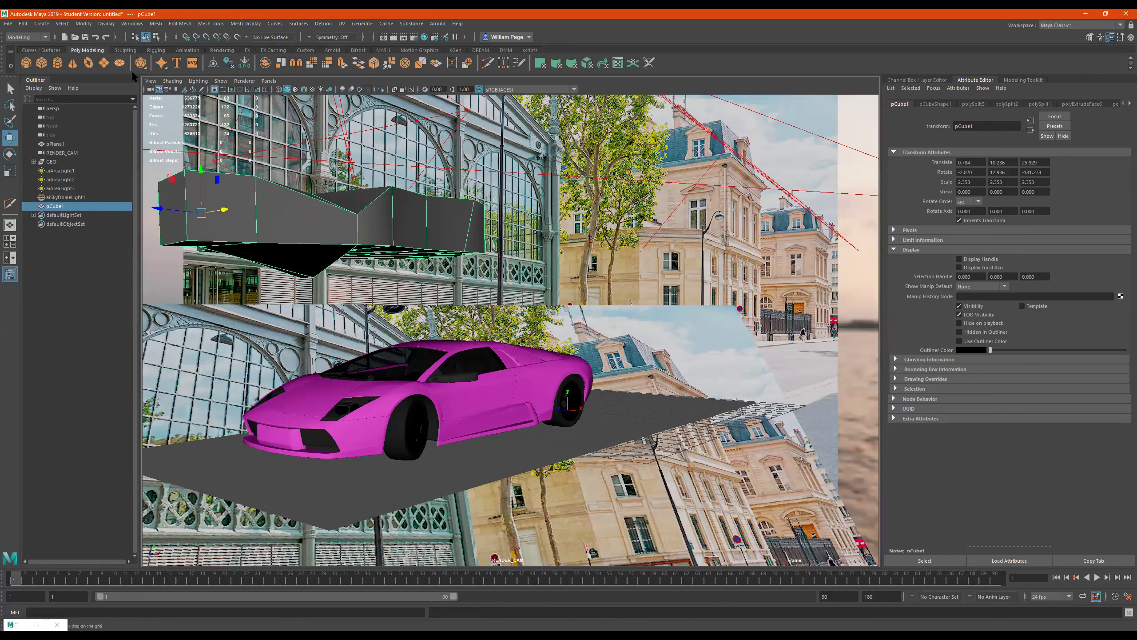
pyautogui.click(212, 63)
pyautogui.click(244, 63)
pyautogui.click(229, 62)
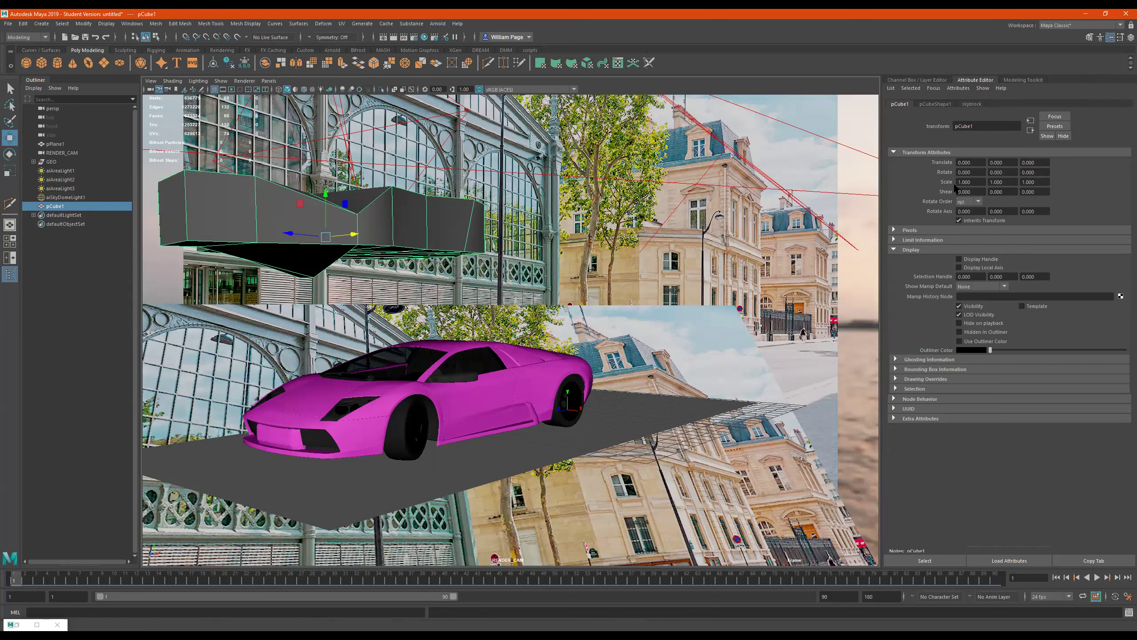
# Step: Turn off Primary Visibility in the Arnold settings of pCubeShape1
pyautogui.click(927, 104)
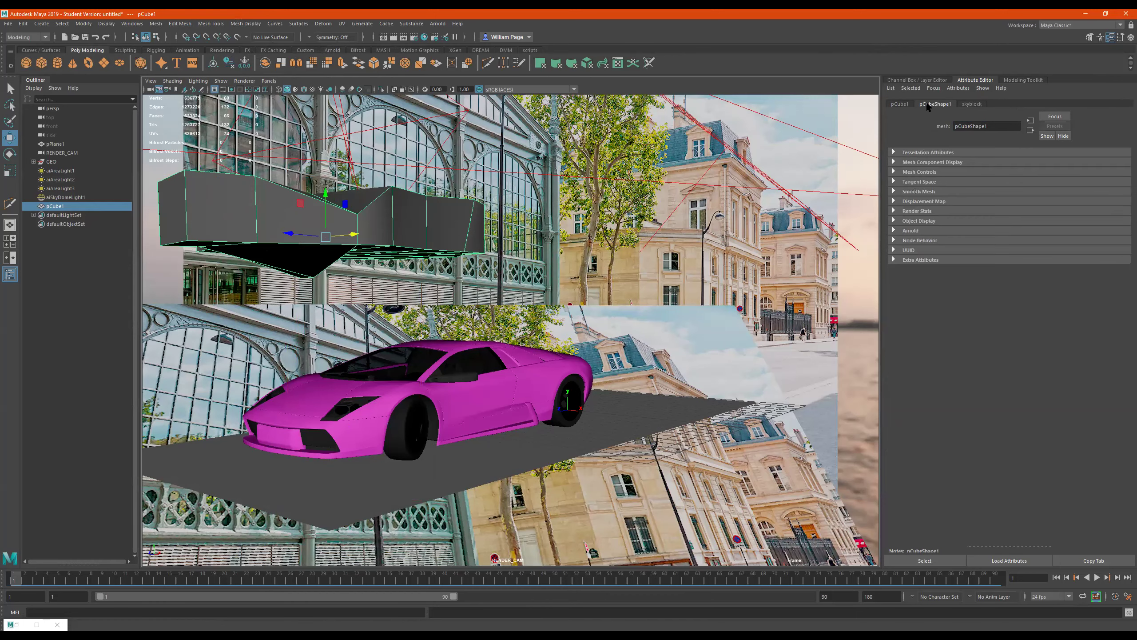
pyautogui.click(920, 231)
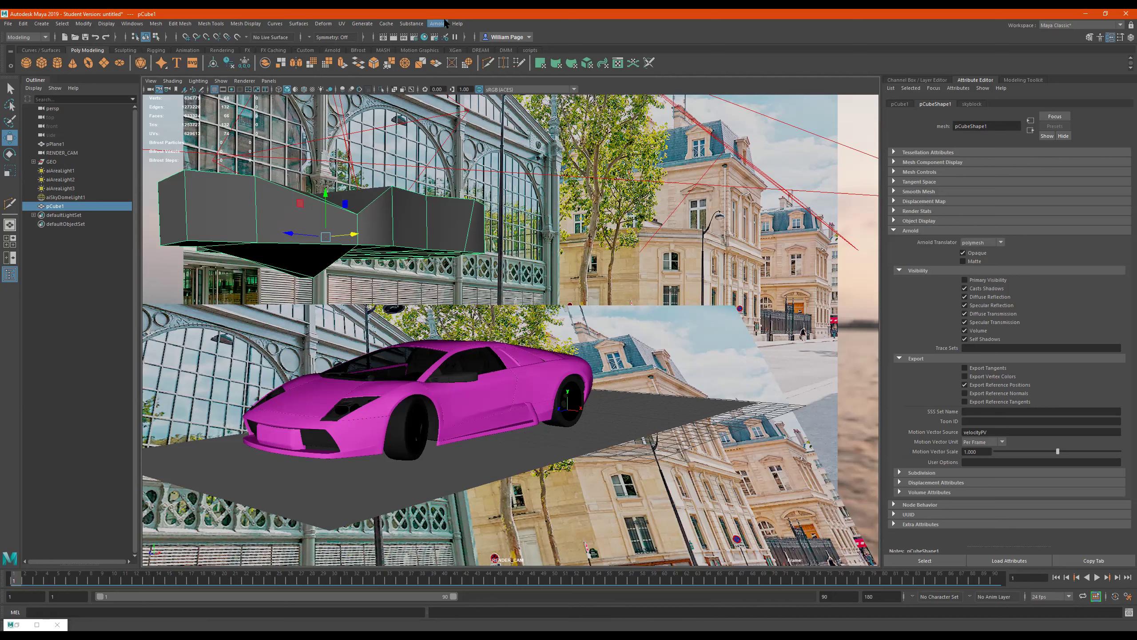
# Step: Render the scene with Arnold, examine the car and its shadows at full window size, and close the render view
pyautogui.click(455, 22)
pyautogui.moveTo(437, 25)
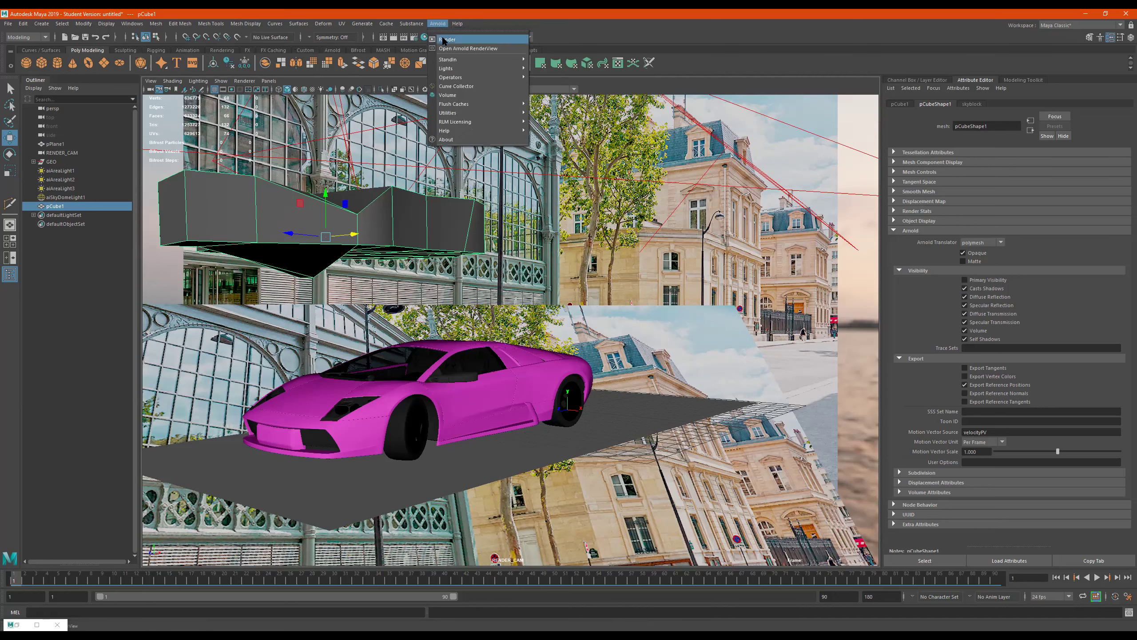
pyautogui.click(444, 40)
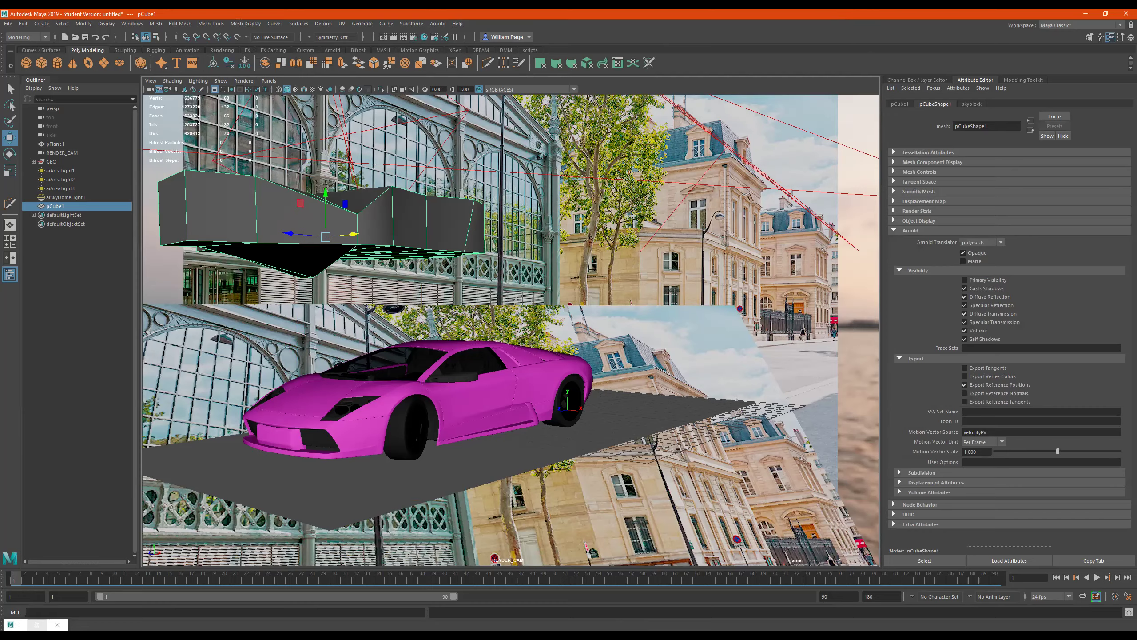
pyautogui.click(37, 625)
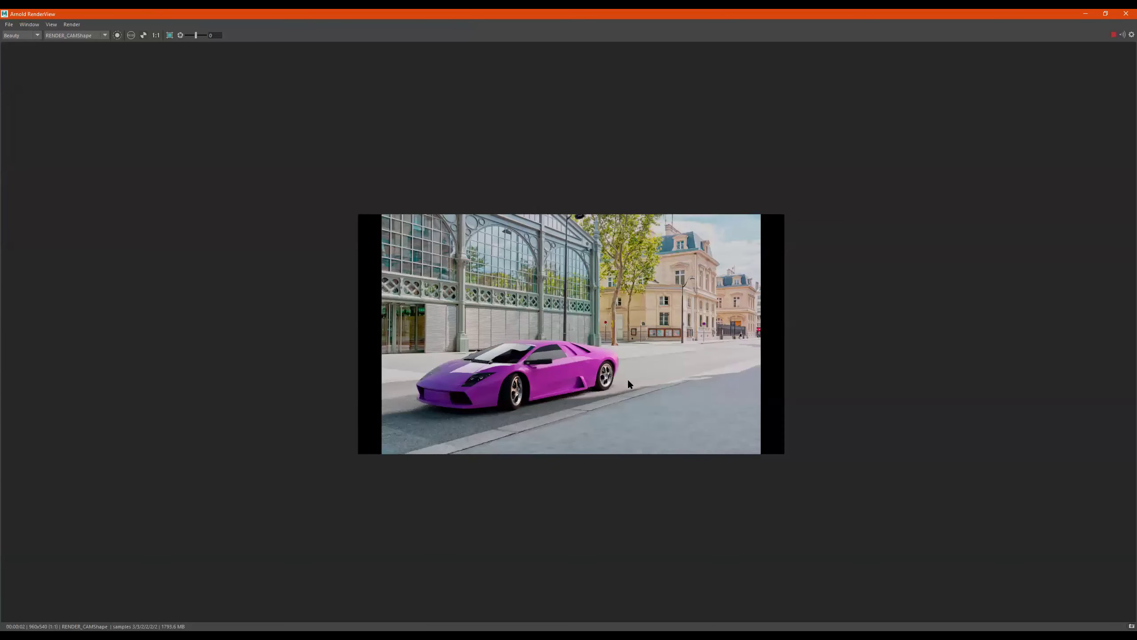
pyautogui.scroll(2, 615, 372)
pyautogui.scroll(-2, 615, 373)
pyautogui.click(1125, 13)
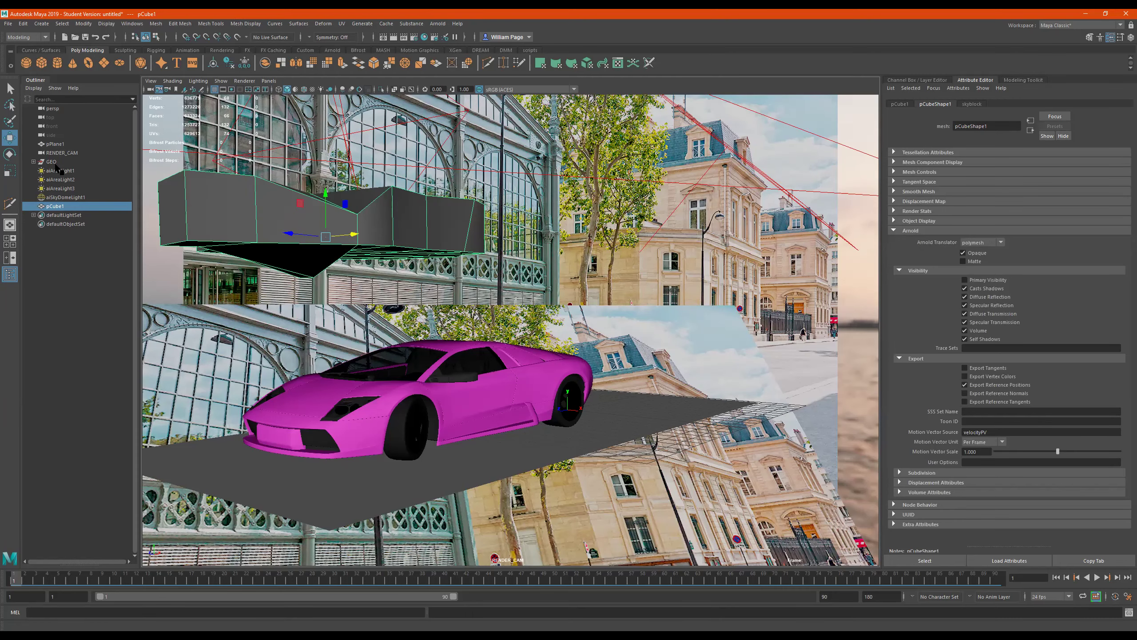
# Step: Select RENDER_CAM and change the render image size preset to HD_720 (1280 x 720)
pyautogui.click(268, 81)
pyautogui.moveTo(317, 90)
pyautogui.click(378, 91)
pyautogui.click(151, 90)
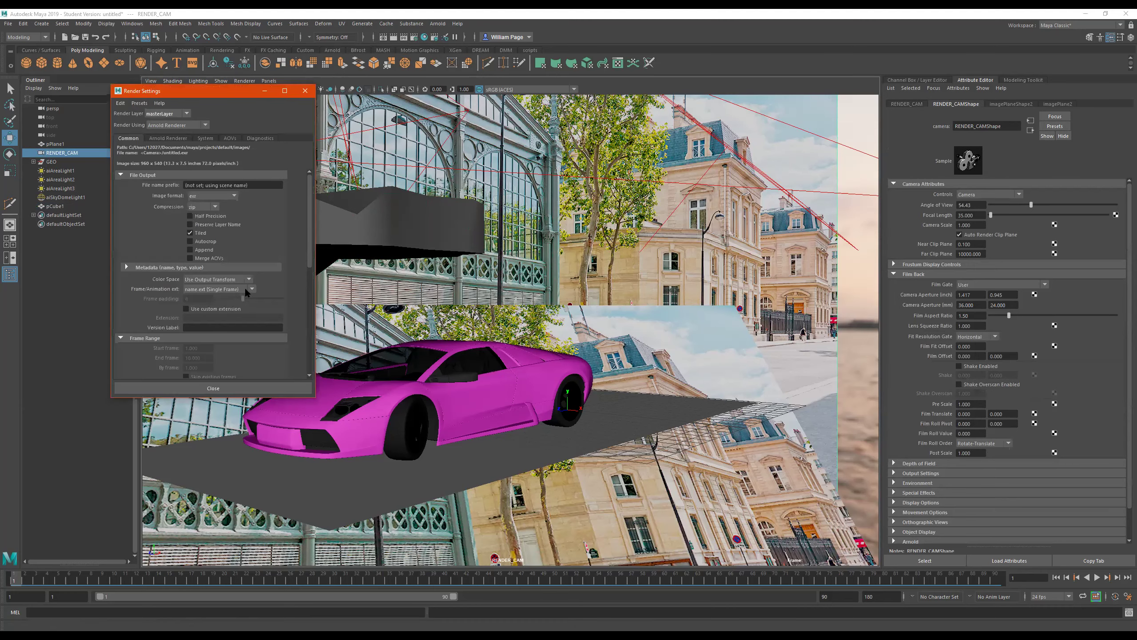
pyautogui.scroll(-8, 242, 265)
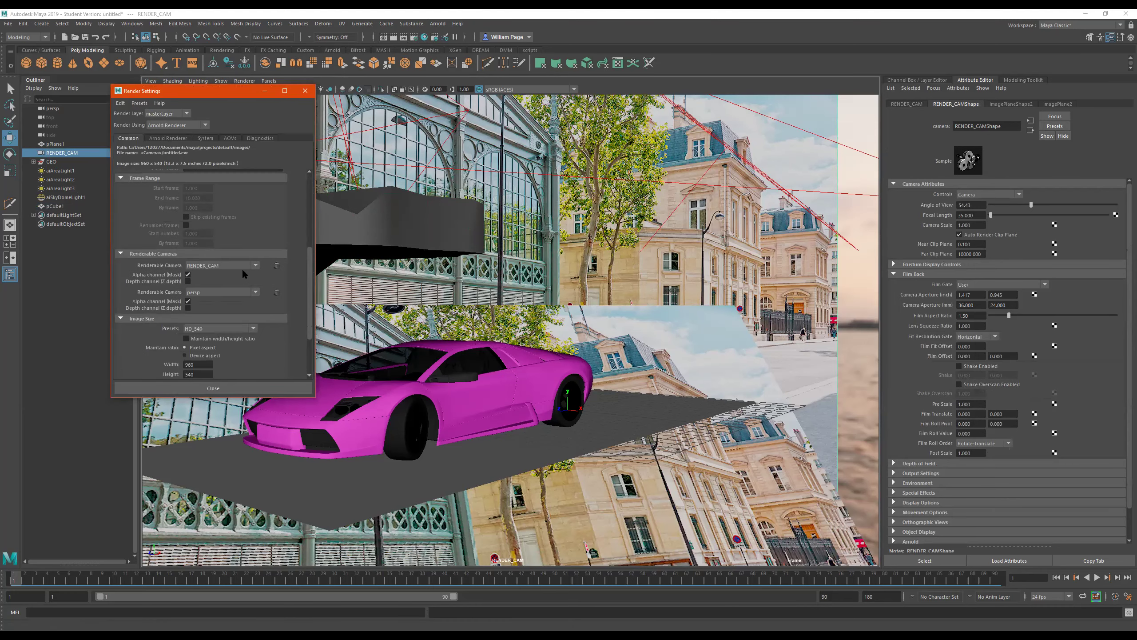
pyautogui.click(224, 253)
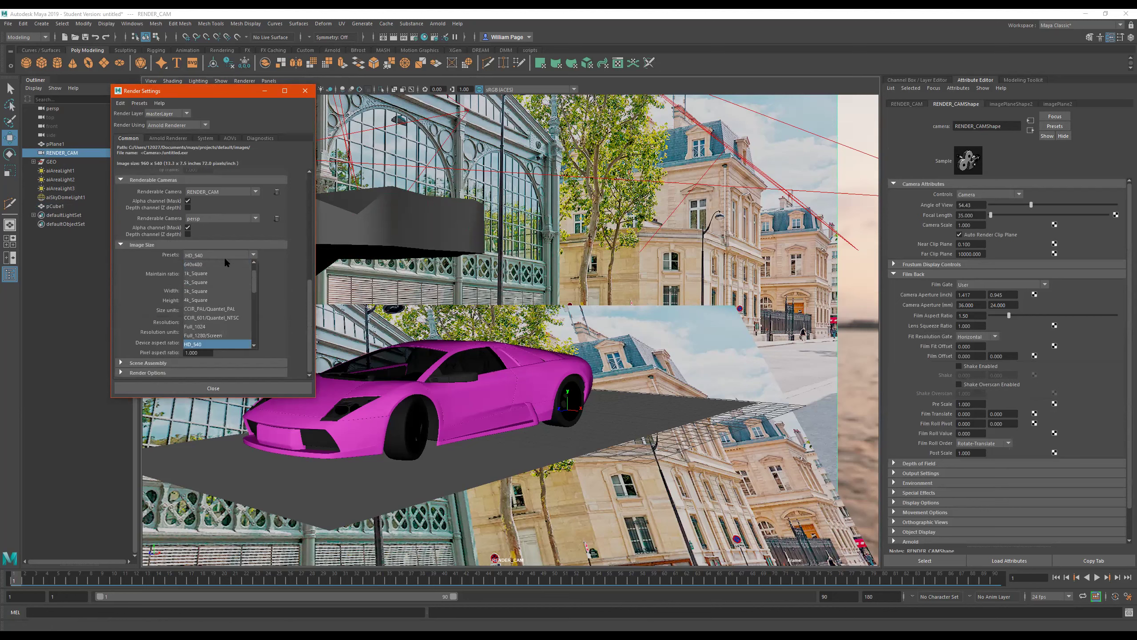
pyautogui.scroll(-4, 220, 313)
pyautogui.click(213, 264)
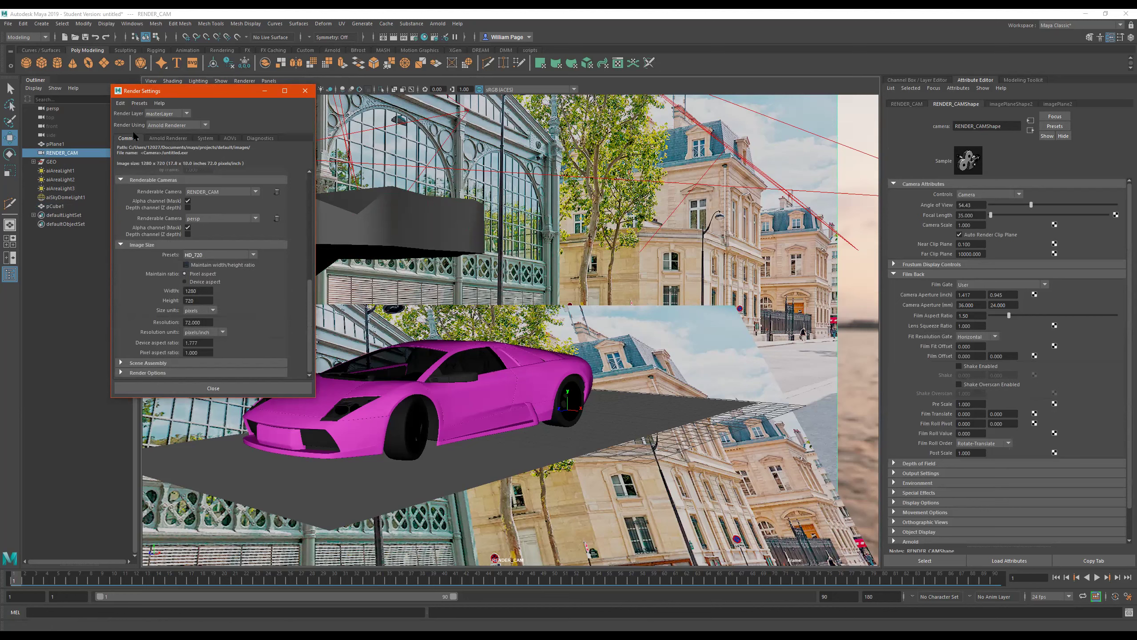
pyautogui.click(305, 91)
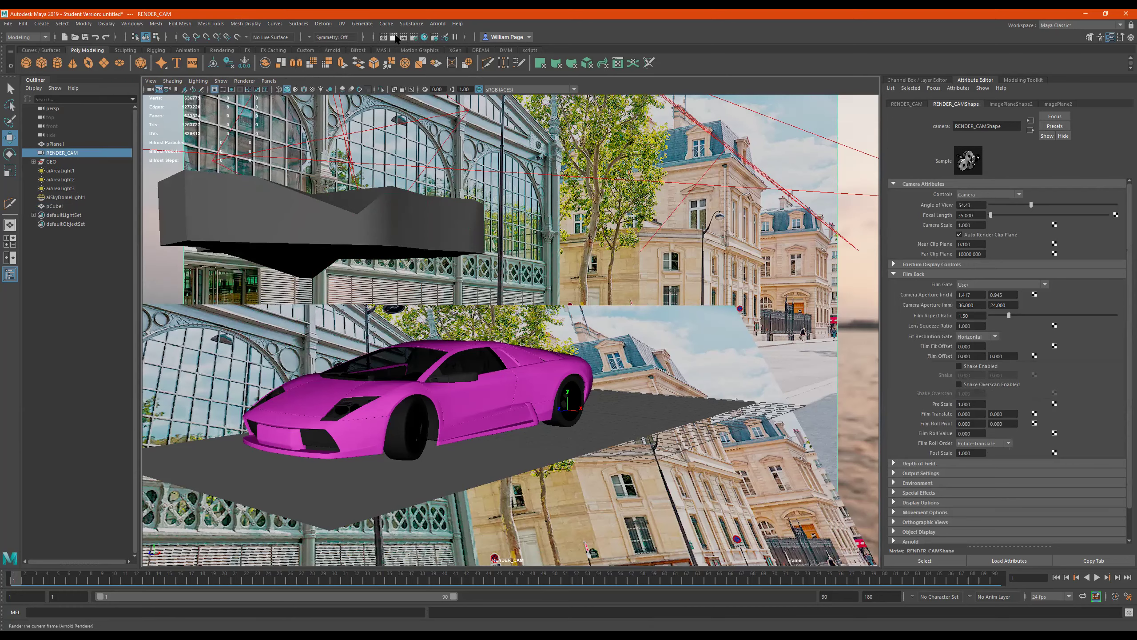
# Step: Render the scene with Arnold through RENDER_CAM, check the car in the result, and close the render view
pyautogui.click(393, 37)
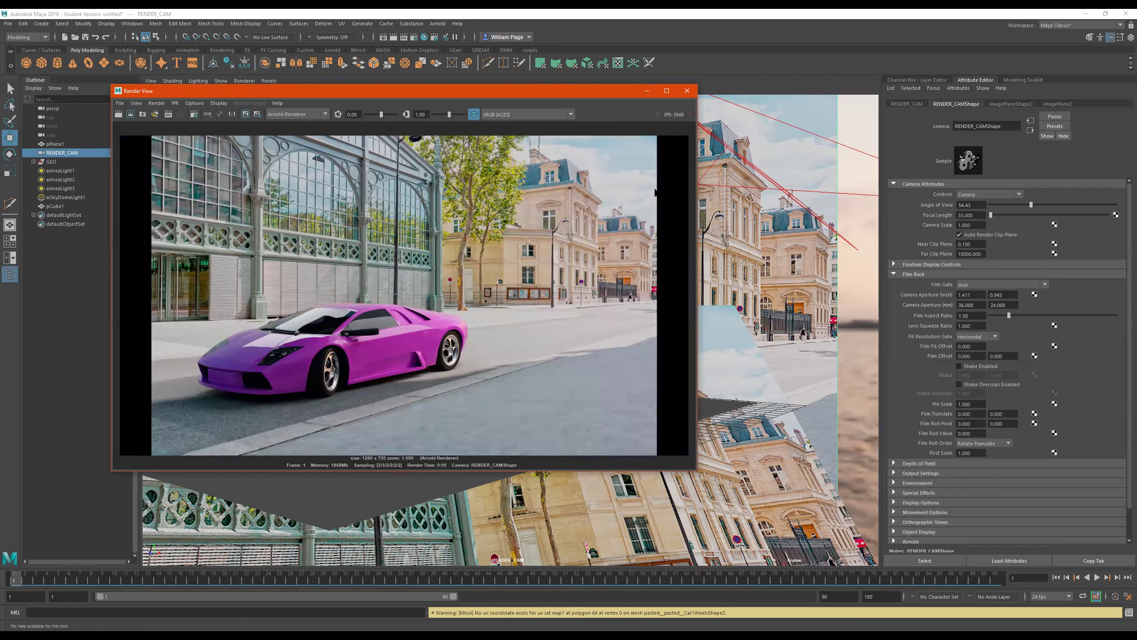
pyautogui.click(394, 347)
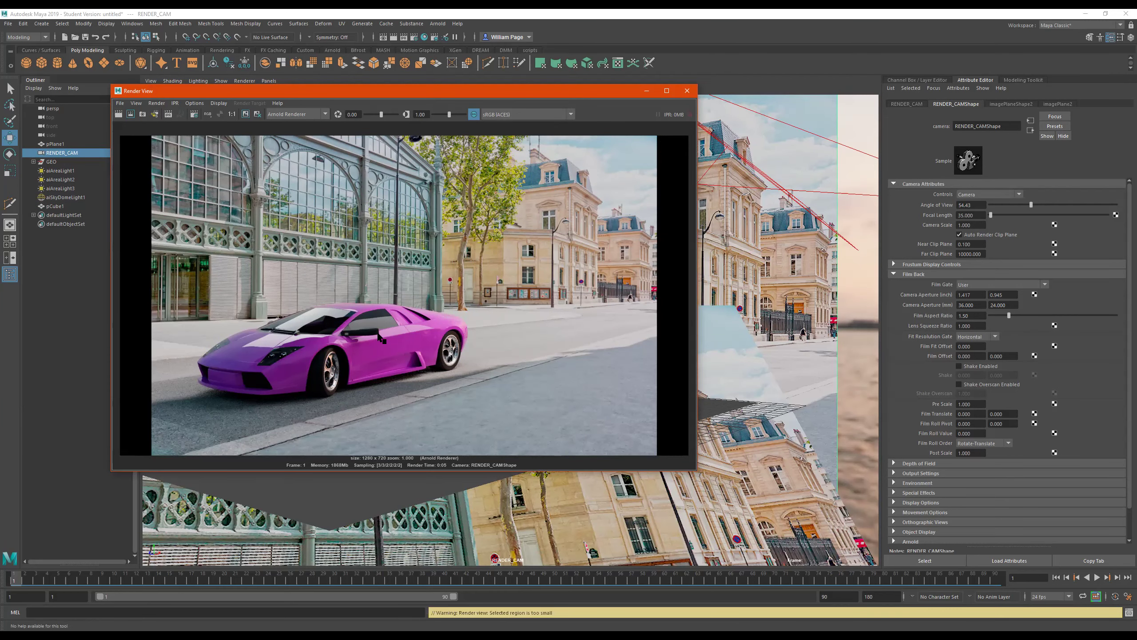
pyautogui.click(687, 91)
# Step: Set the exposure of aiSkyDomeLight1 to 0.153
pyautogui.click(66, 197)
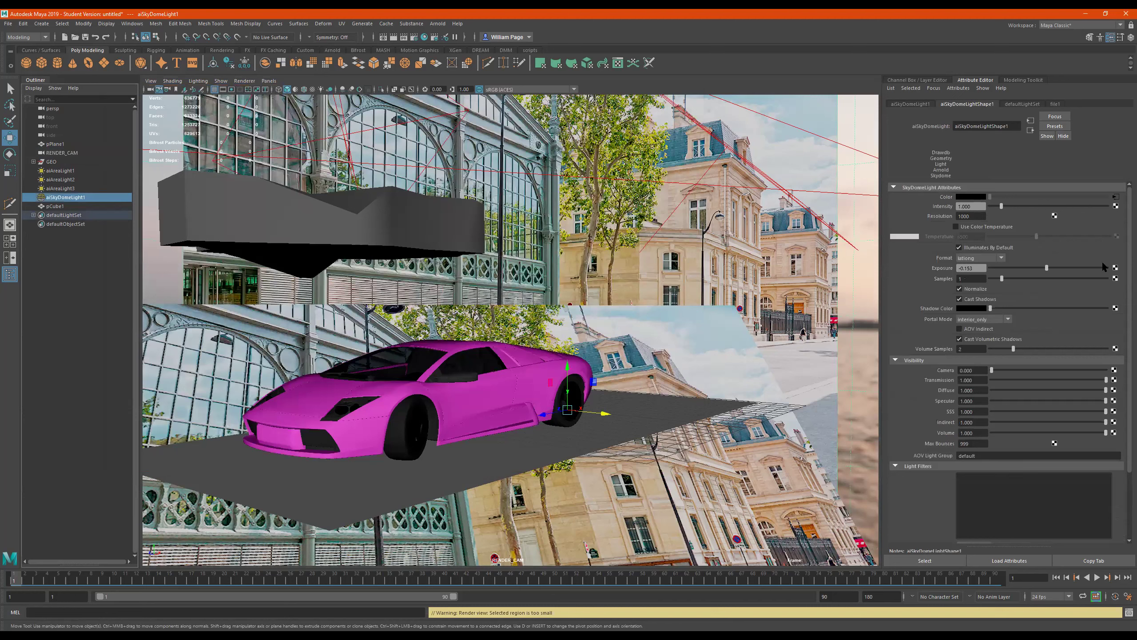
pyautogui.click(959, 267)
pyautogui.press('Delete')
pyautogui.press('Return')
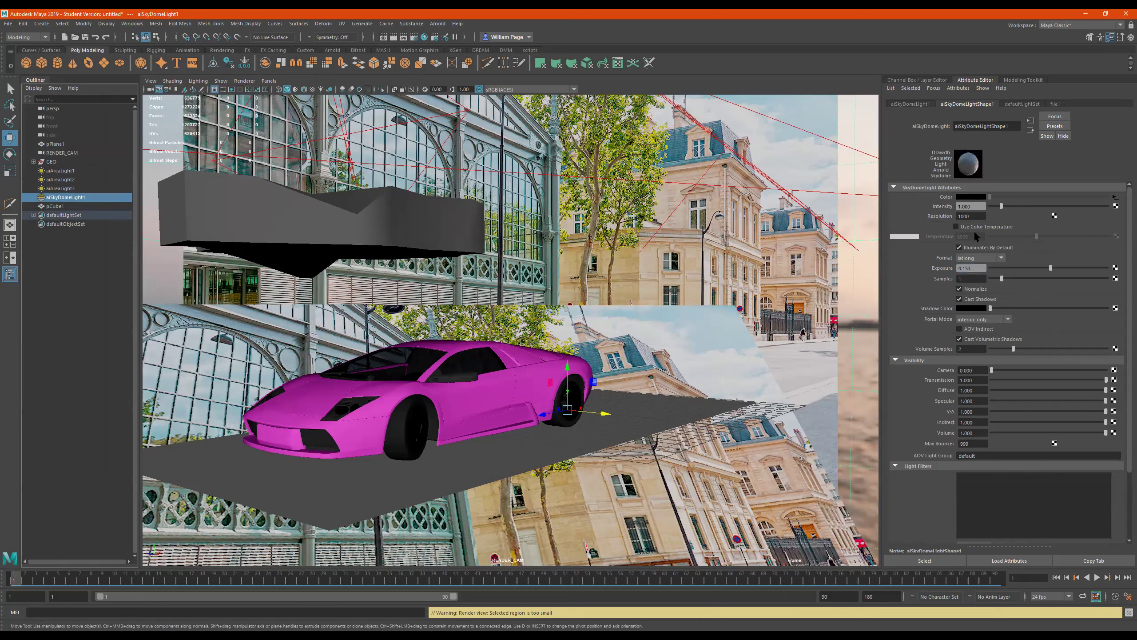
# Step: Reopen the render view, keep the current image, and flip between the stored renders to compare them
pyautogui.click(384, 37)
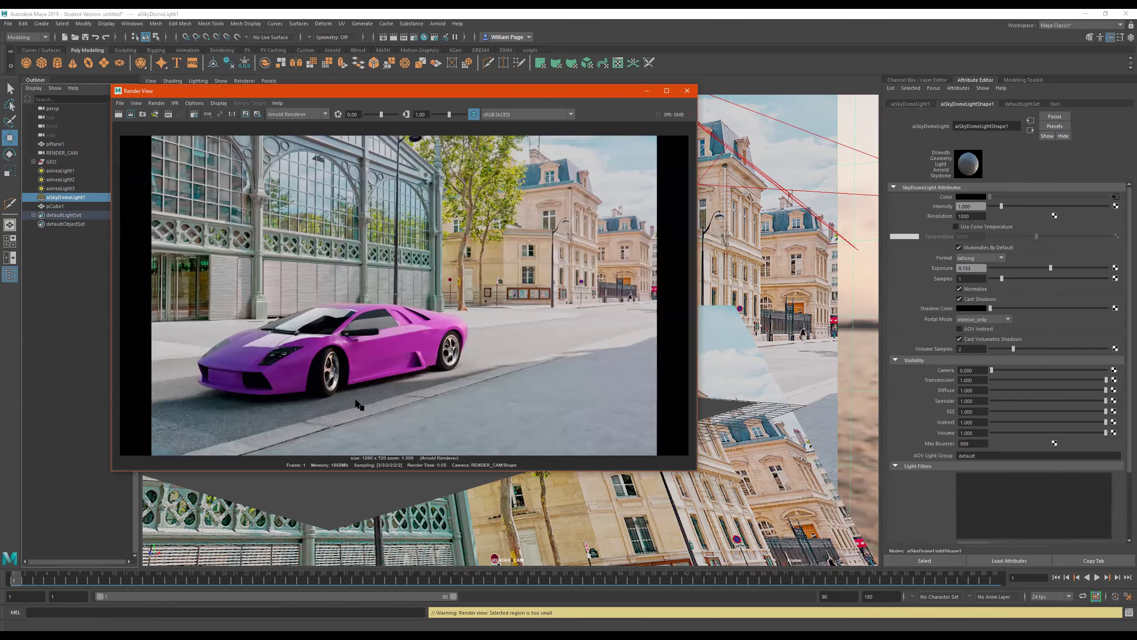
pyautogui.click(688, 91)
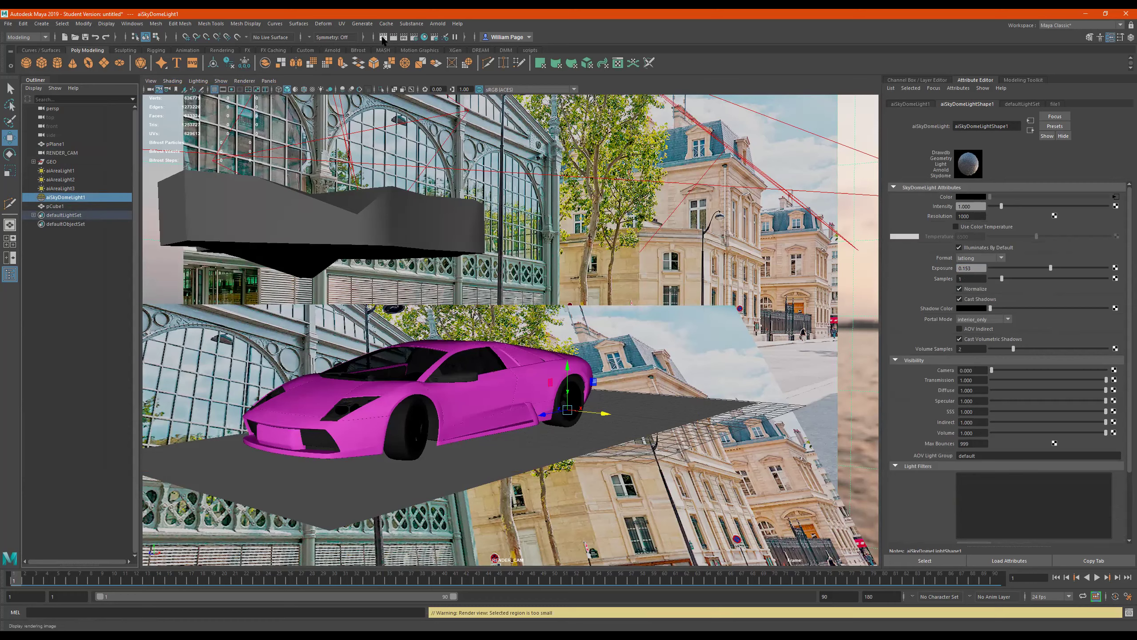
pyautogui.click(383, 39)
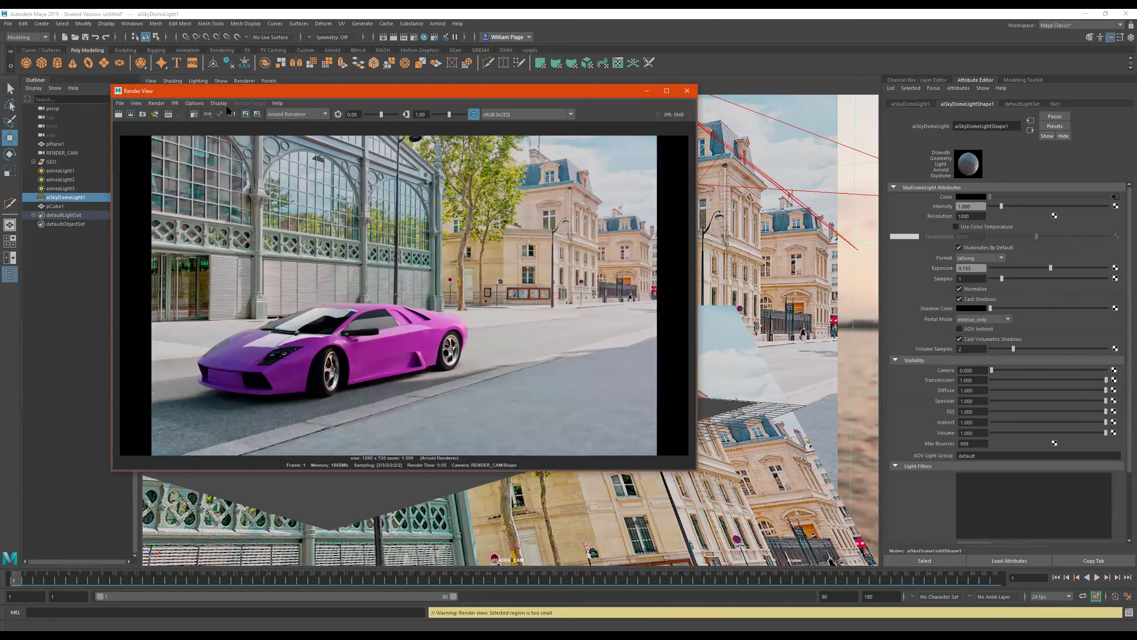
pyautogui.click(246, 115)
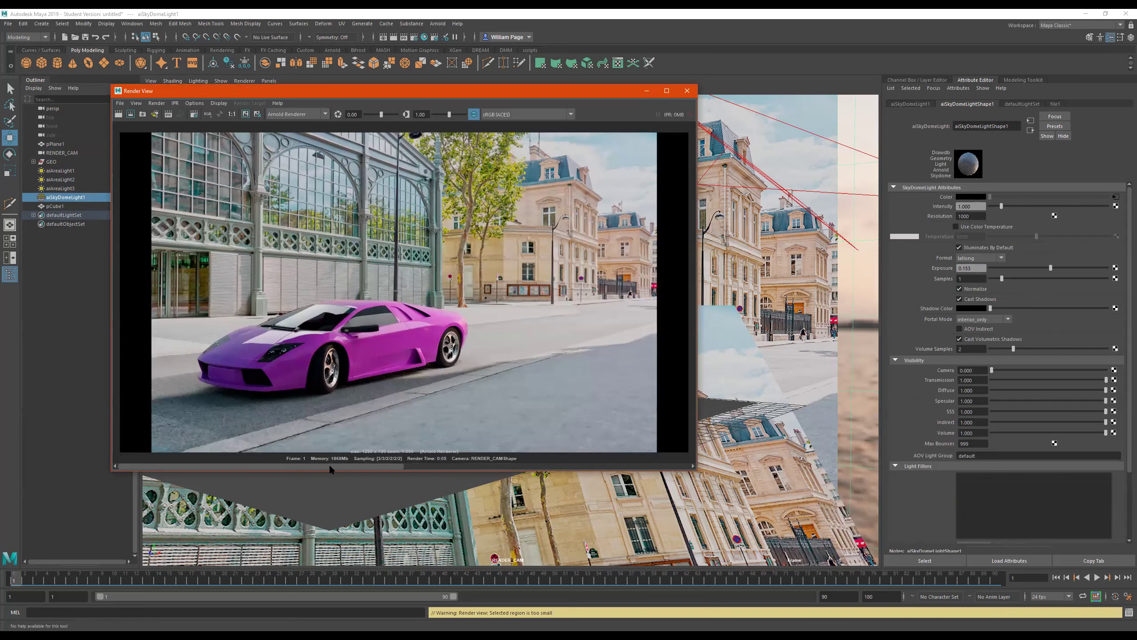
pyautogui.moveTo(403, 466); pyautogui.dragTo(236, 477)
pyautogui.moveTo(489, 465); pyautogui.dragTo(454, 467)
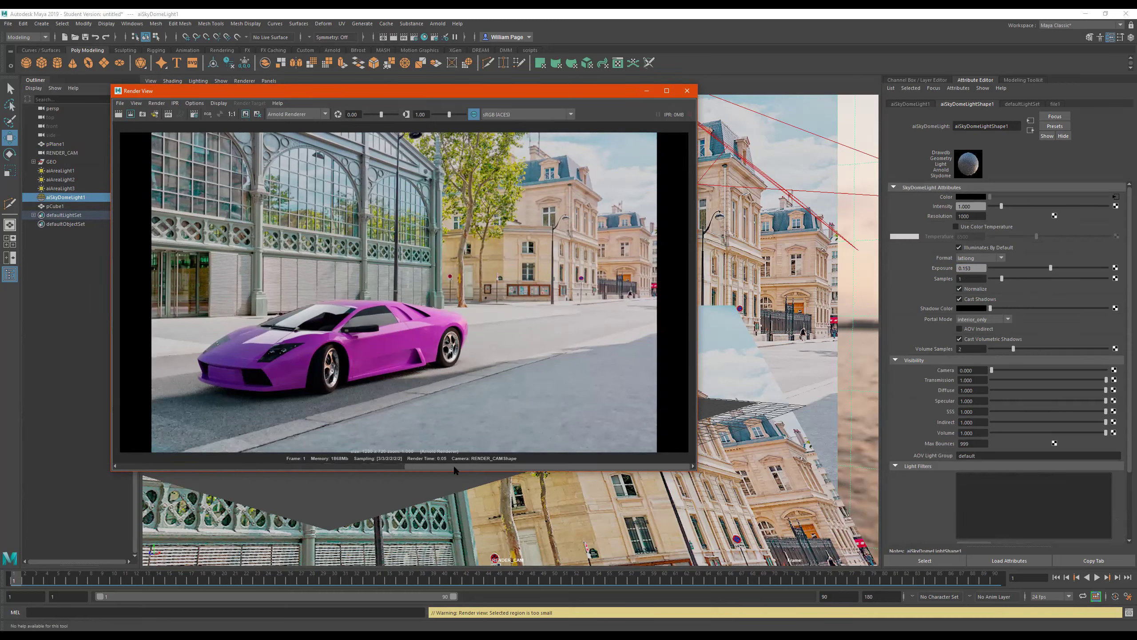
pyautogui.click(332, 467)
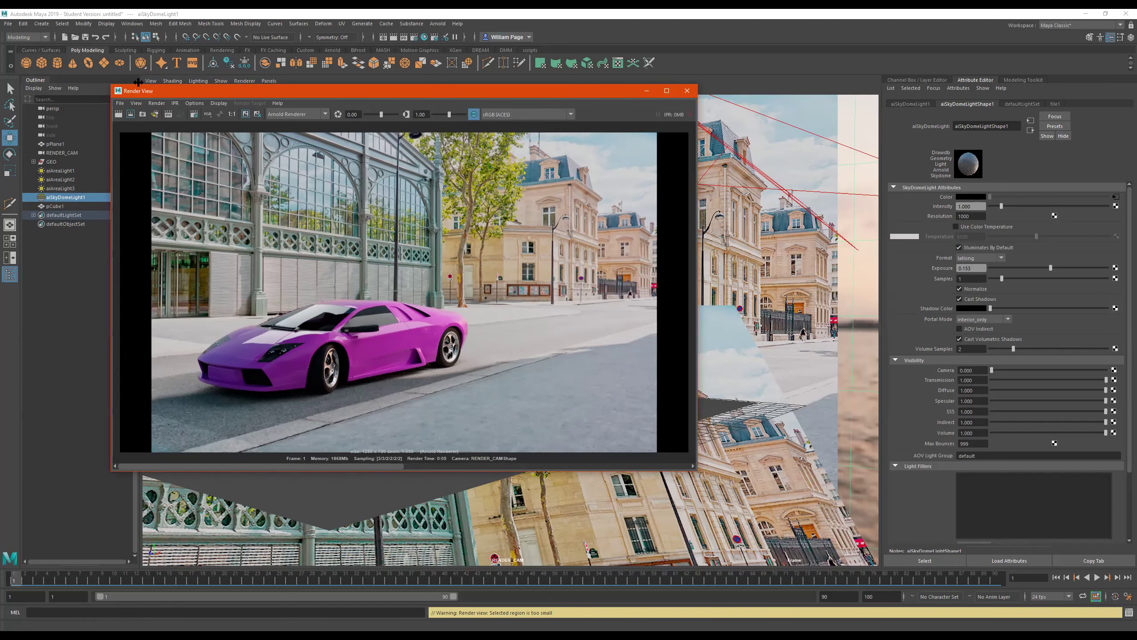
# Step: Render the scene again with the changed skydome exposure and compare the car's brightness with the kept render
pyautogui.click(119, 113)
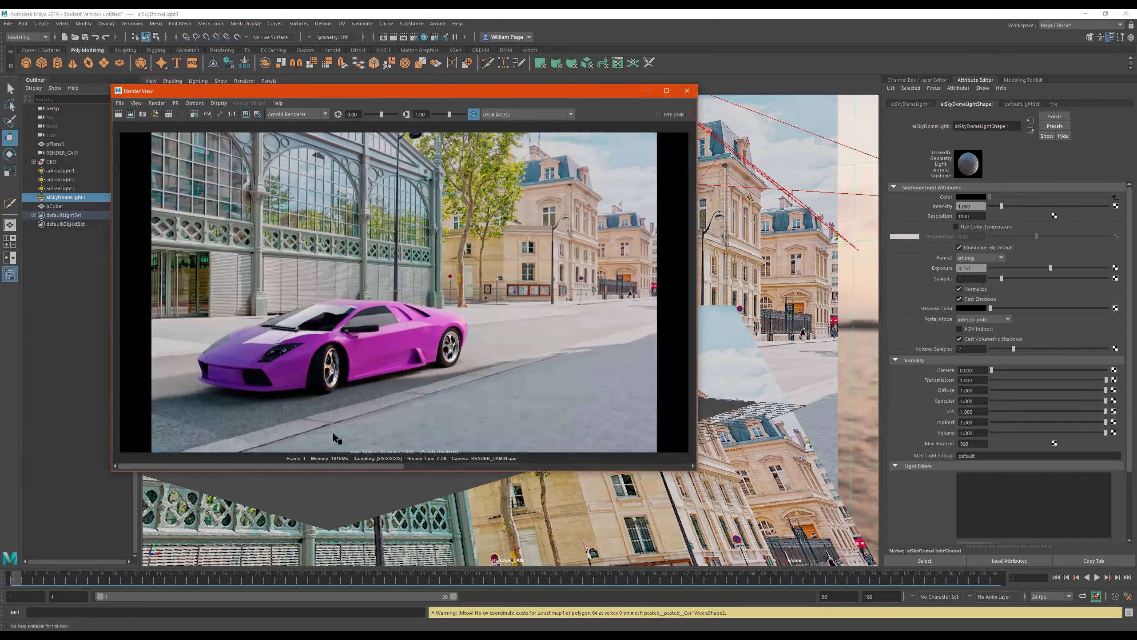
pyautogui.moveTo(346, 465); pyautogui.dragTo(592, 471)
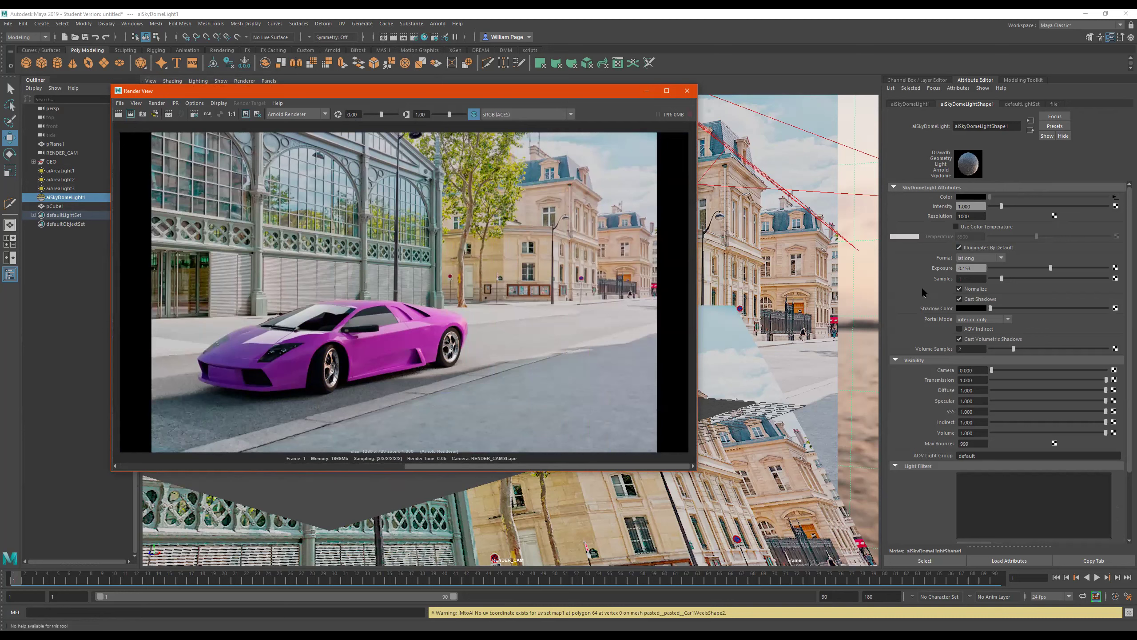
pyautogui.moveTo(455, 462); pyautogui.dragTo(205, 467)
pyautogui.moveTo(511, 463); pyautogui.dragTo(487, 465)
# Step: Raise the exposure of aiSkyDomeLight1 to 0.357
pyautogui.click(966, 271)
pyautogui.write('0.357')
pyautogui.press('Return')
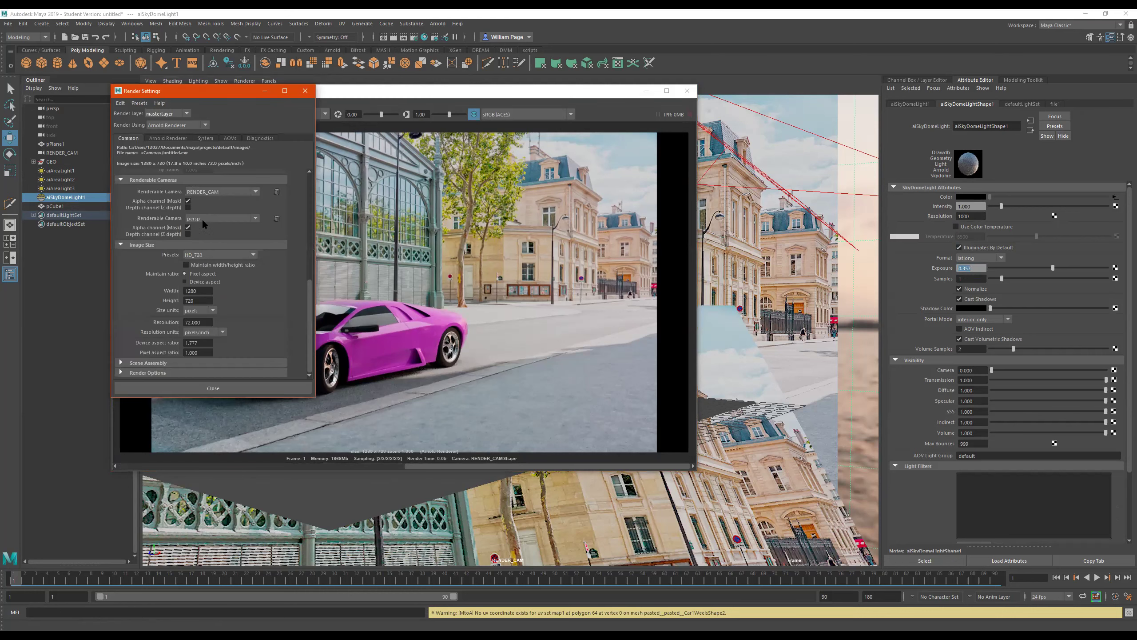
# Step: Remove the persp camera from the renderable cameras and adjust the specular samples in the Arnold sampling settings
pyautogui.click(277, 218)
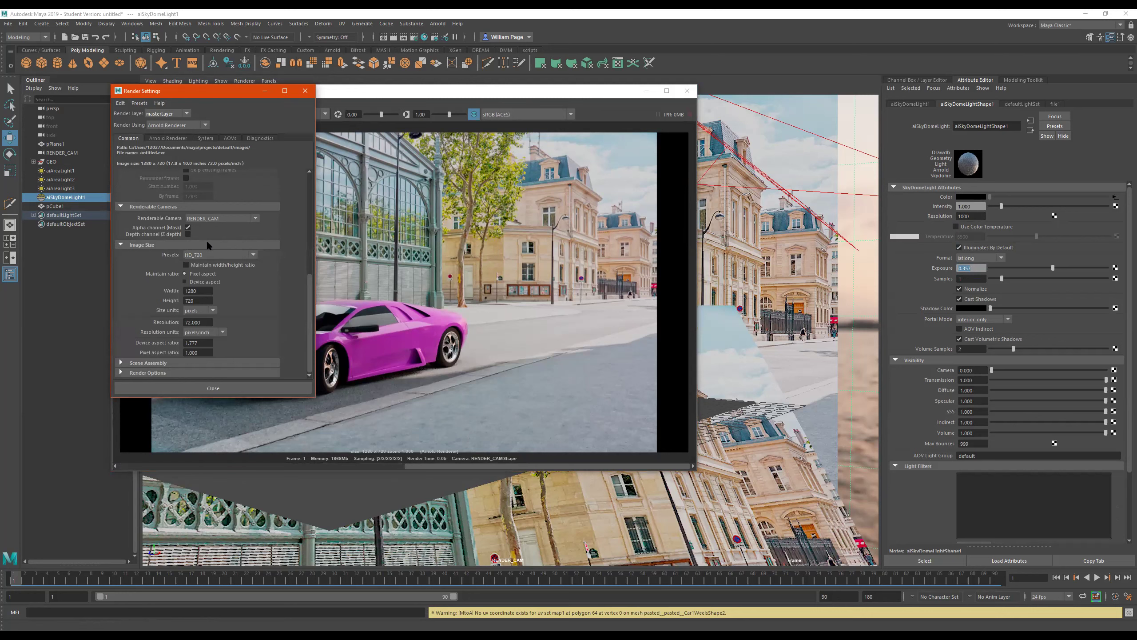
pyautogui.click(168, 138)
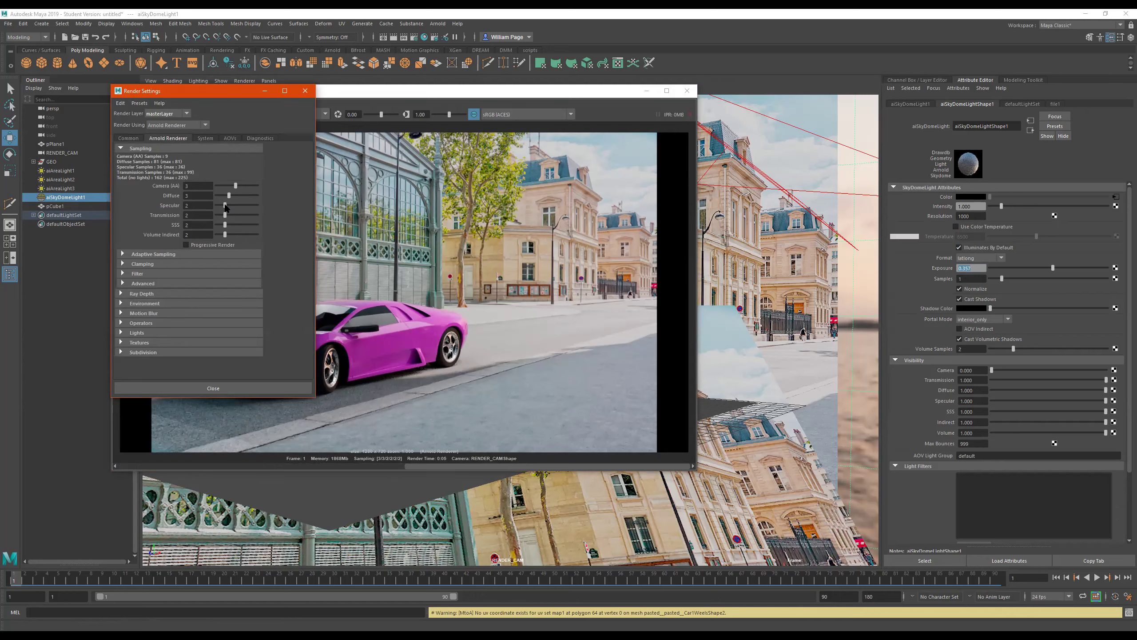
pyautogui.moveTo(228, 206); pyautogui.dragTo(228, 207)
pyautogui.click(371, 319)
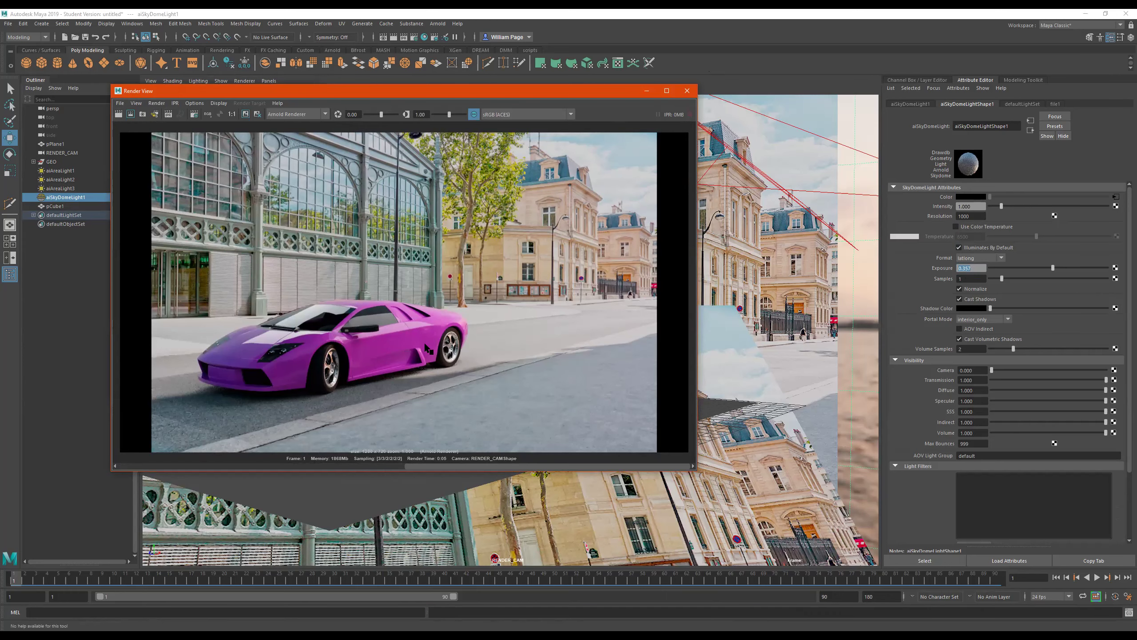
# Step: Re-render the car with the updated exposure and sampling settings and compare the result with the stored renders
pyautogui.click(438, 23)
pyautogui.click(574, 20)
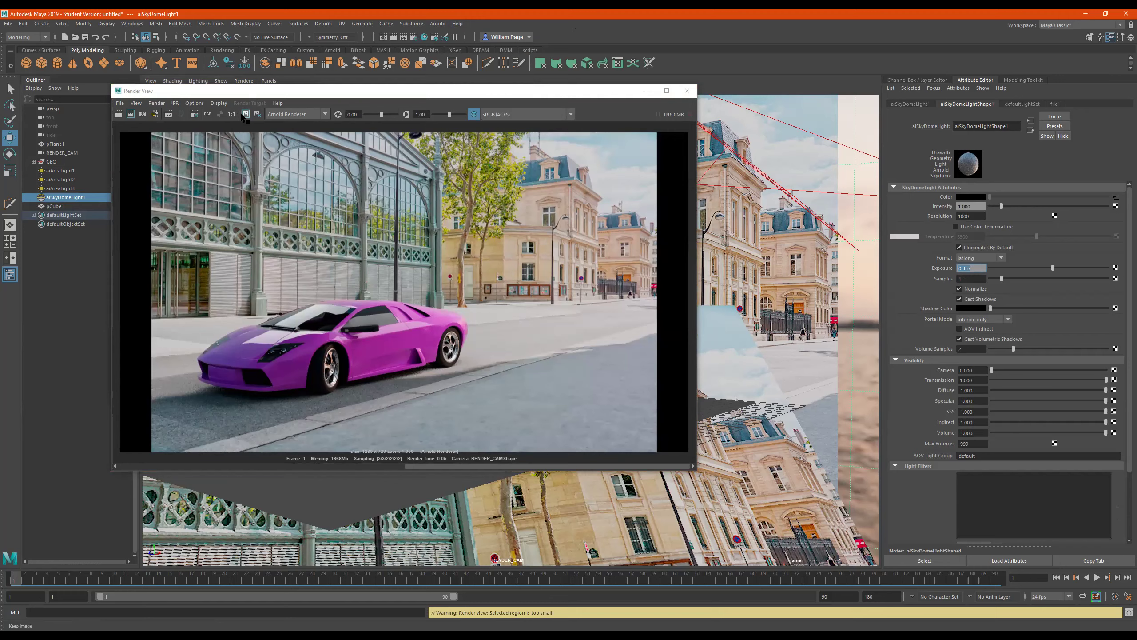
pyautogui.click(180, 114)
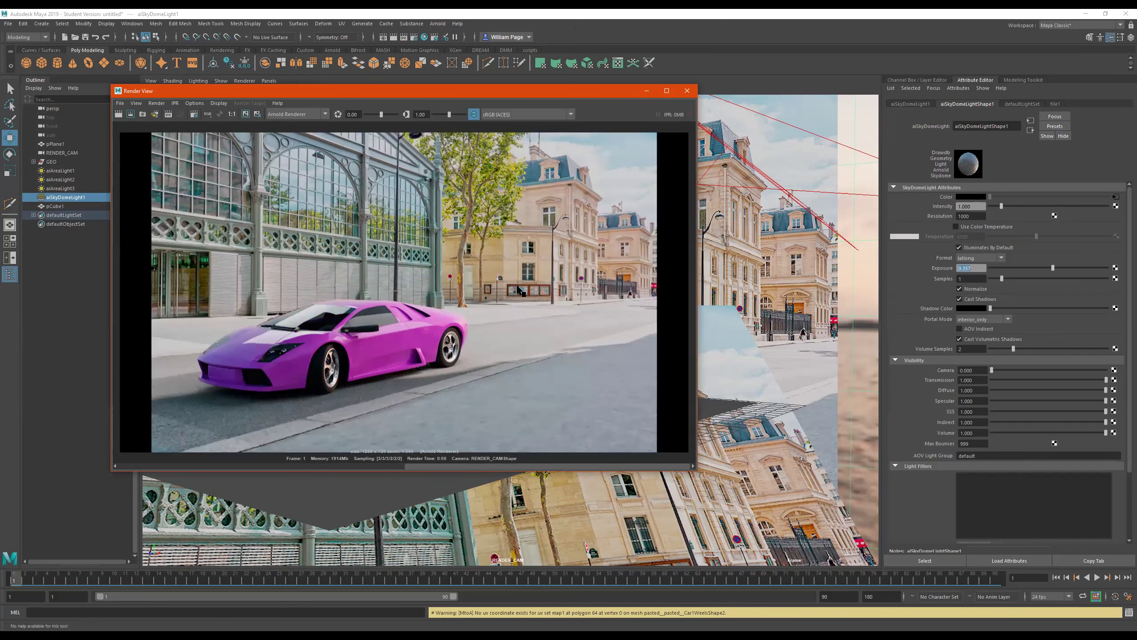
pyautogui.click(228, 466)
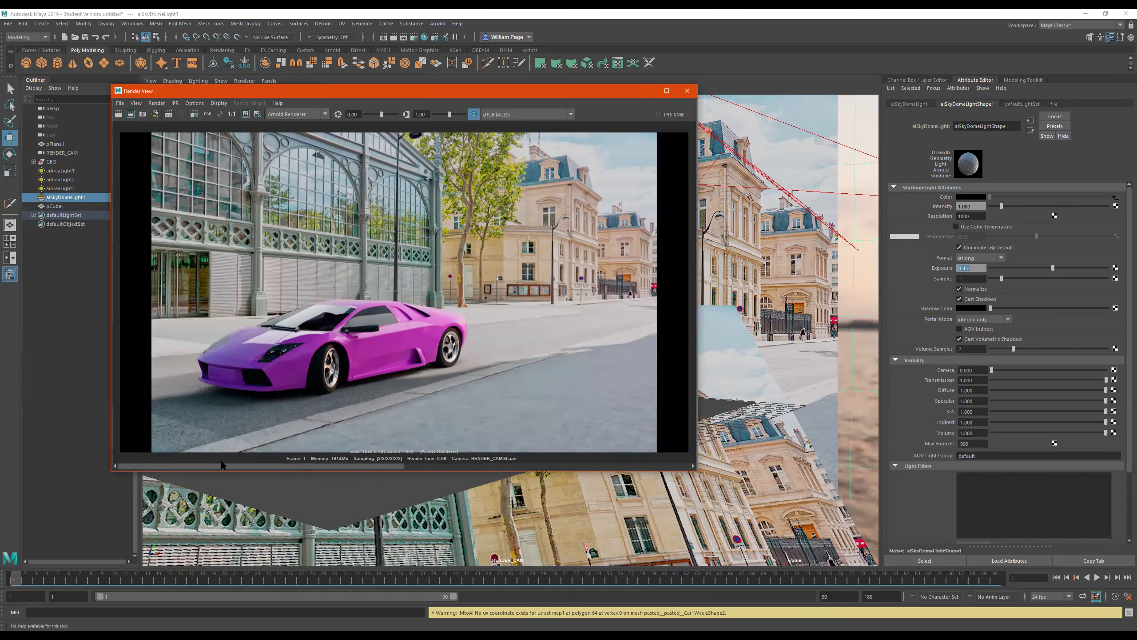
pyautogui.click(246, 465)
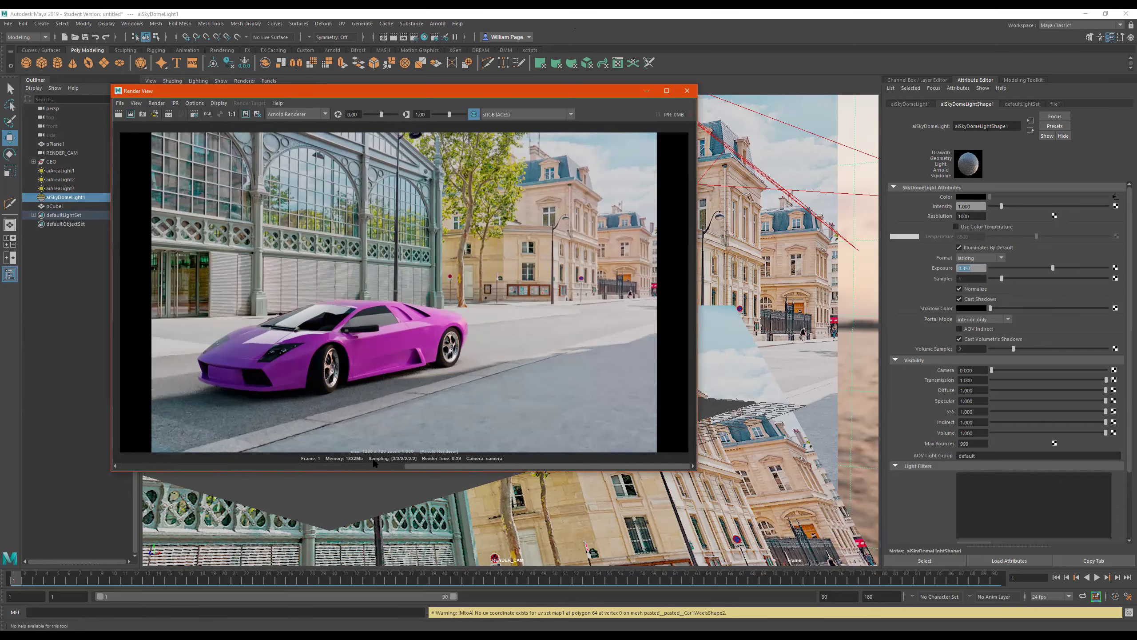
pyautogui.click(283, 465)
# Step: Inspect the car body and front wheel up close, comparing noise and reflections between the stored renders
pyautogui.keyDown('alt'); pyautogui.moveTo(352, 352); pyautogui.dragTo(386, 432, button='right'); pyautogui.keyUp('alt')
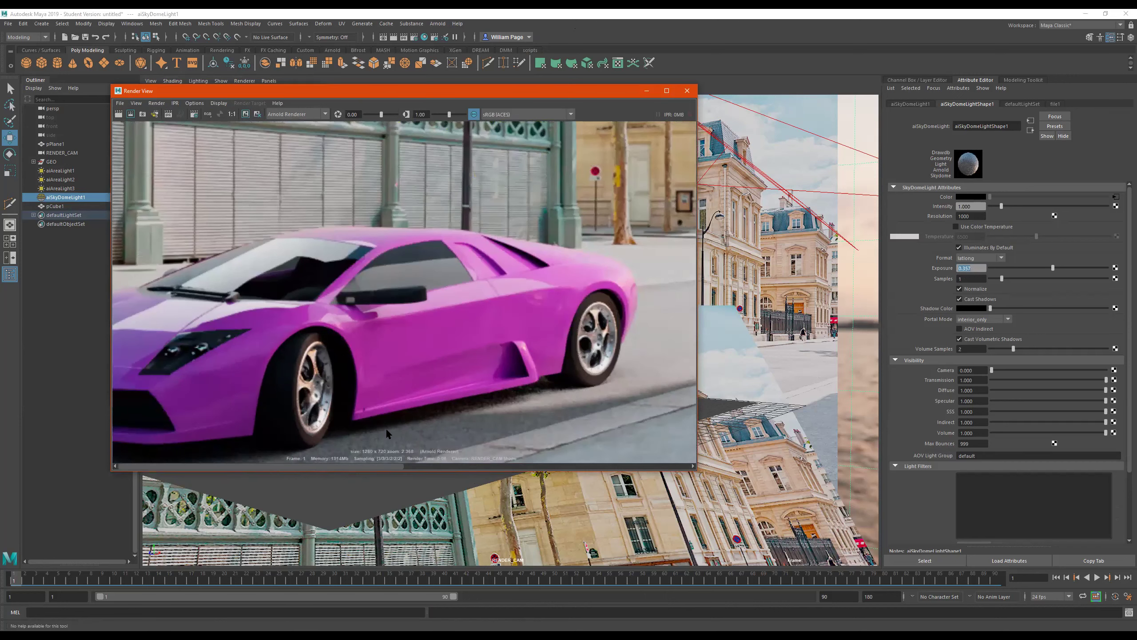
pyautogui.click(419, 374)
pyautogui.keyDown('alt'); pyautogui.moveTo(387, 345); pyautogui.dragTo(463, 325, button='middle'); pyautogui.keyUp('alt')
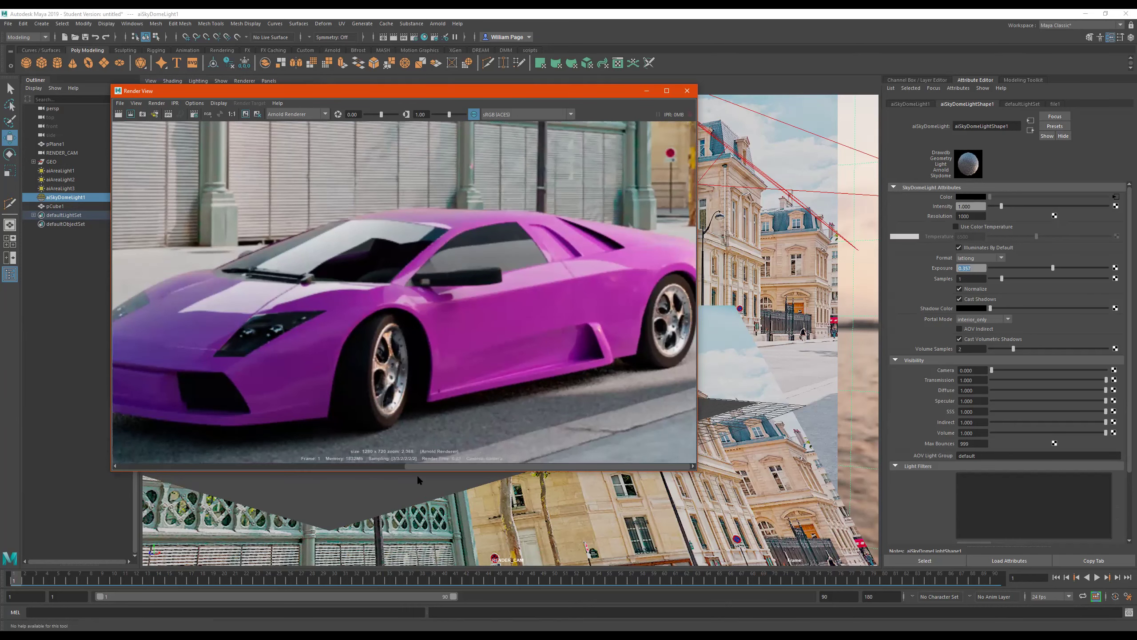
pyautogui.scroll(3, 390, 403)
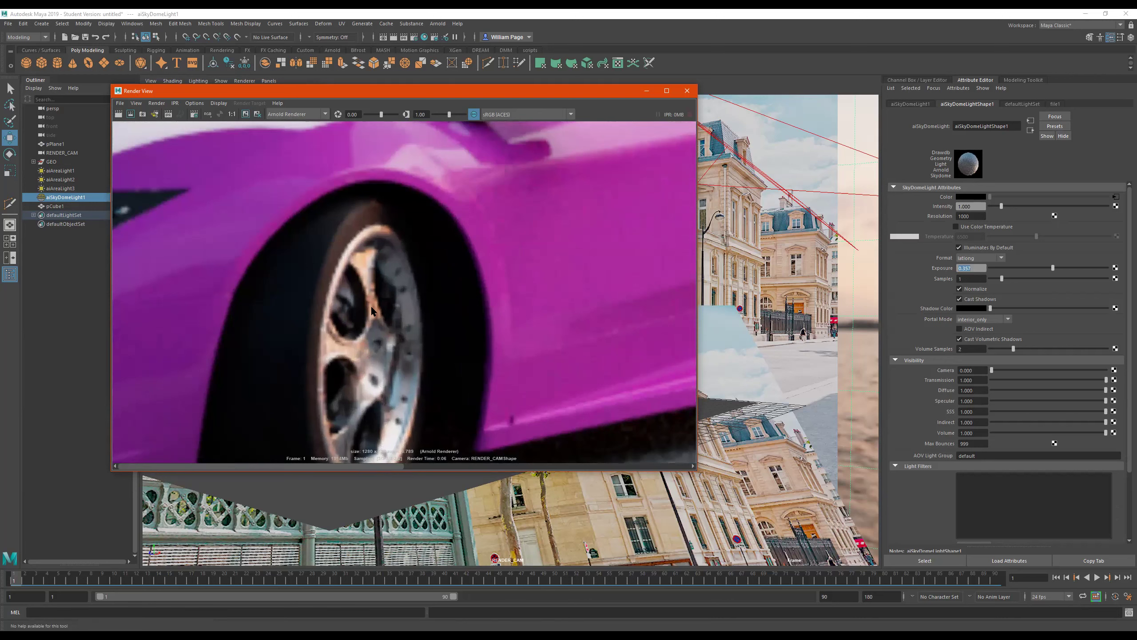
pyautogui.moveTo(388, 466); pyautogui.dragTo(656, 465)
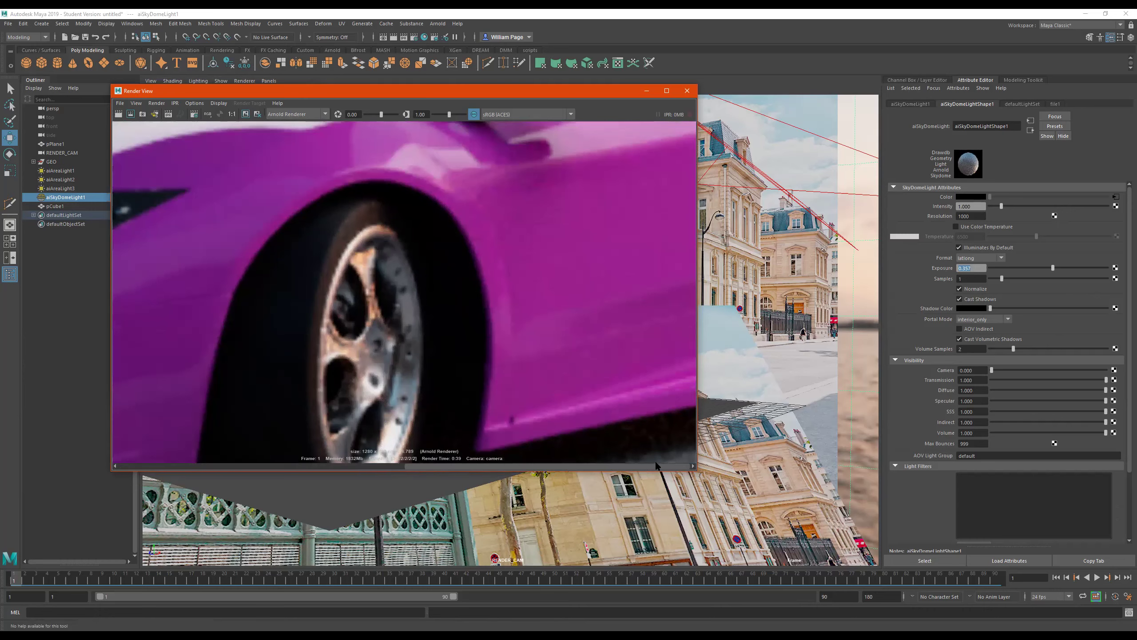
pyautogui.moveTo(456, 465); pyautogui.dragTo(280, 474)
pyautogui.moveTo(466, 468); pyautogui.dragTo(710, 462)
pyautogui.scroll(-5, 405, 292)
pyautogui.scroll(-3, 528, 365)
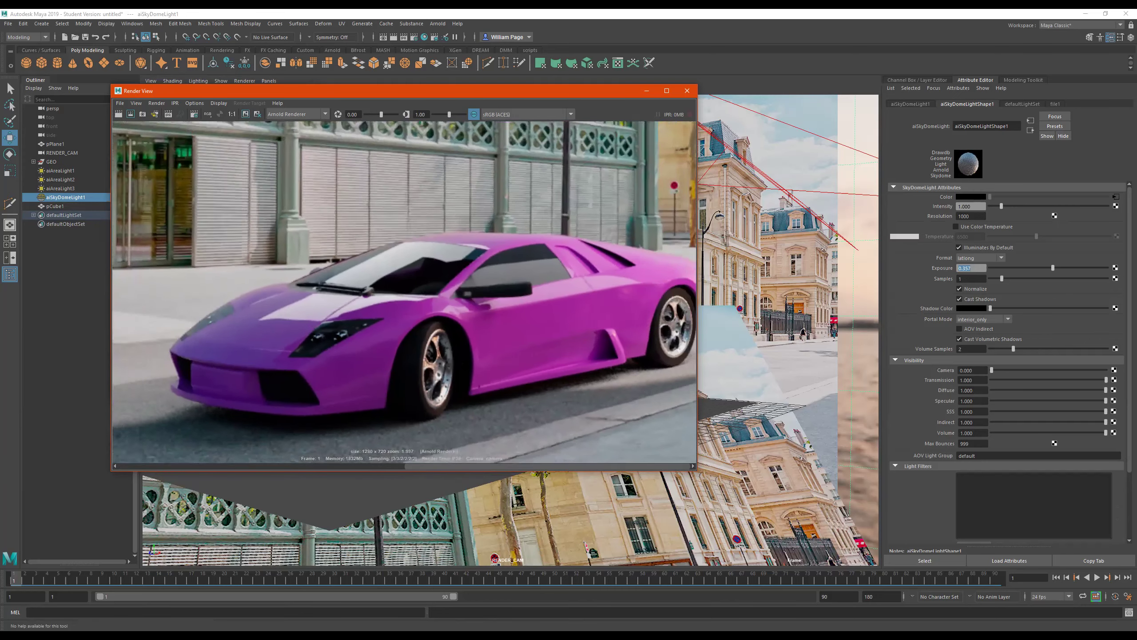
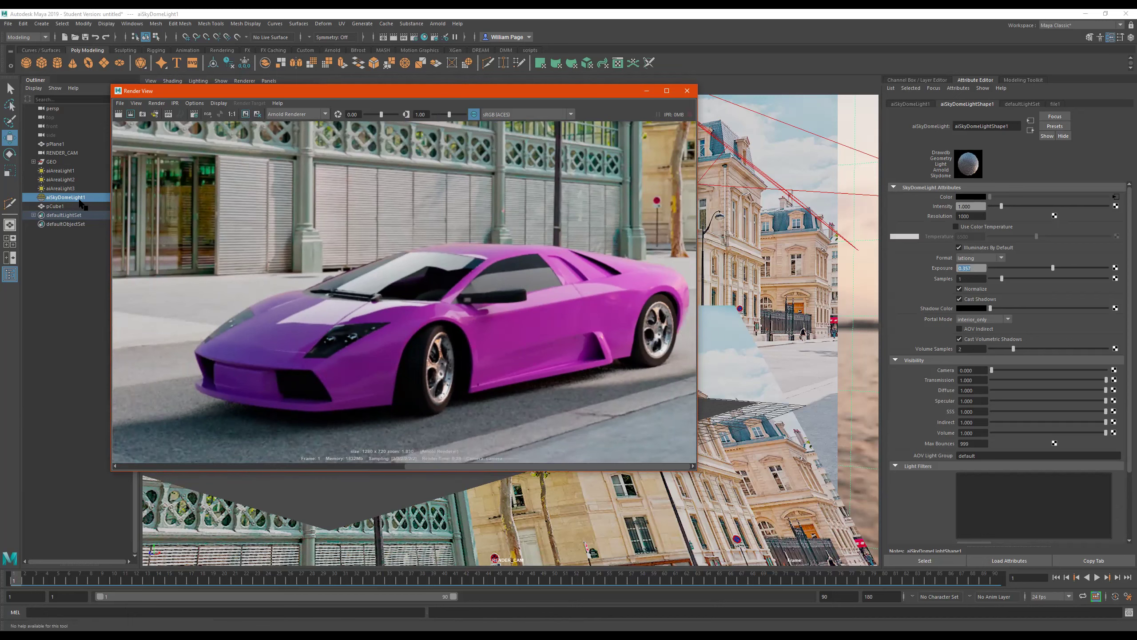
# Step: Replace the skydome light's color texture with the street HDRI file Albital01-2k.hdr
pyautogui.click(931, 270)
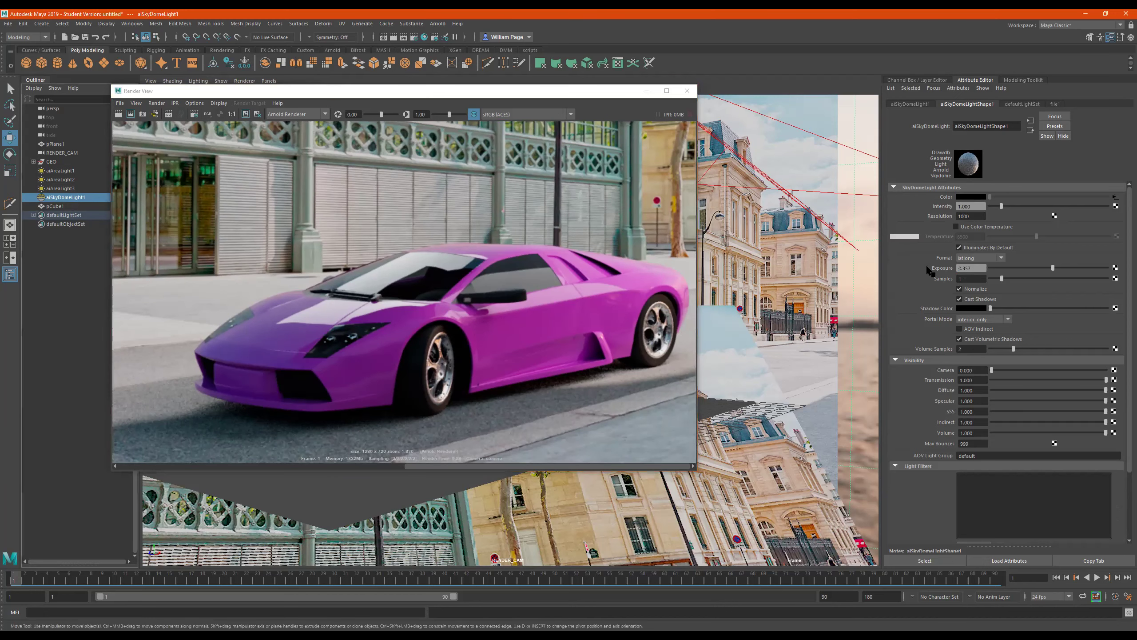
pyautogui.click(1117, 198)
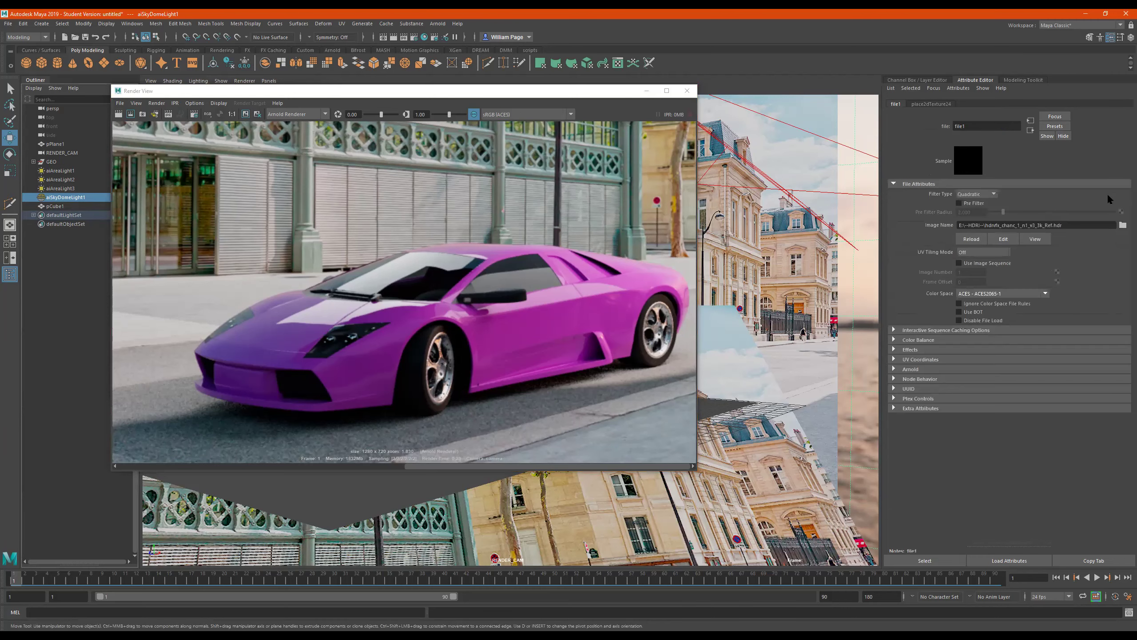
pyautogui.click(1123, 226)
pyautogui.click(358, 338)
pyautogui.scroll(-2, 406, 359)
pyautogui.doubleClick(351, 374)
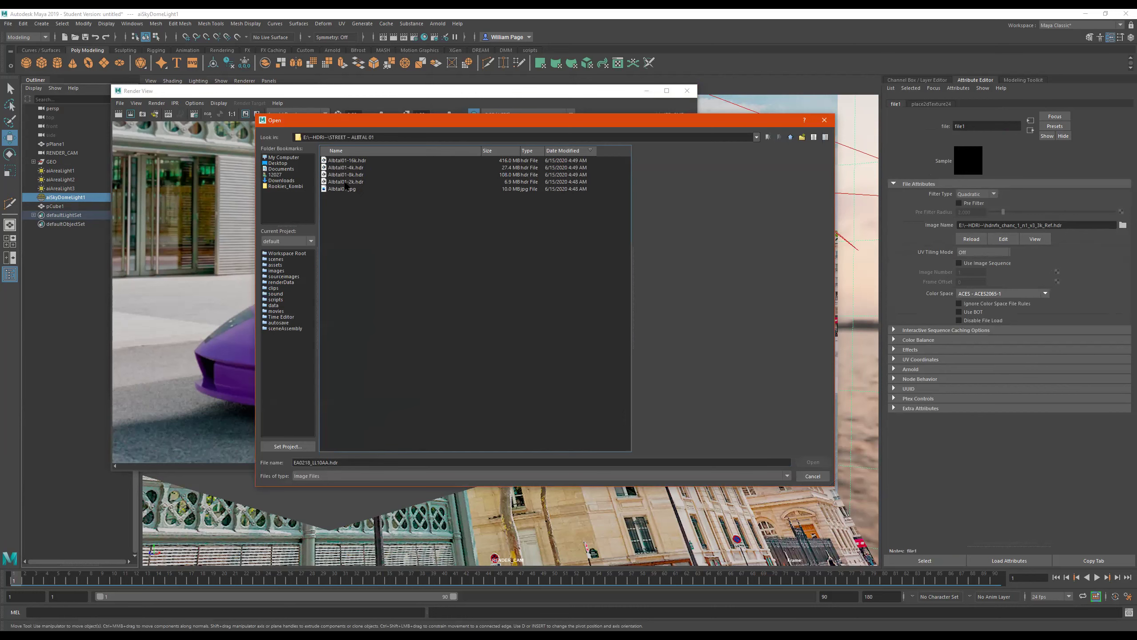
pyautogui.doubleClick(347, 181)
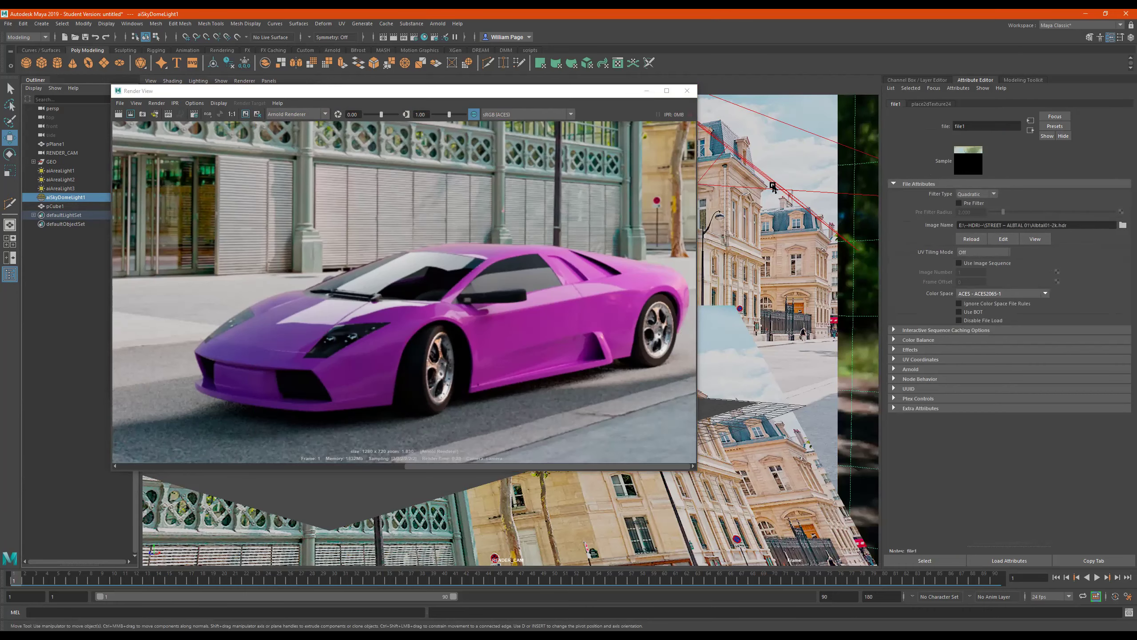
# Step: Re-render the car with the new street HDRI, keep the image, and compare it with the stored renders
pyautogui.click(246, 115)
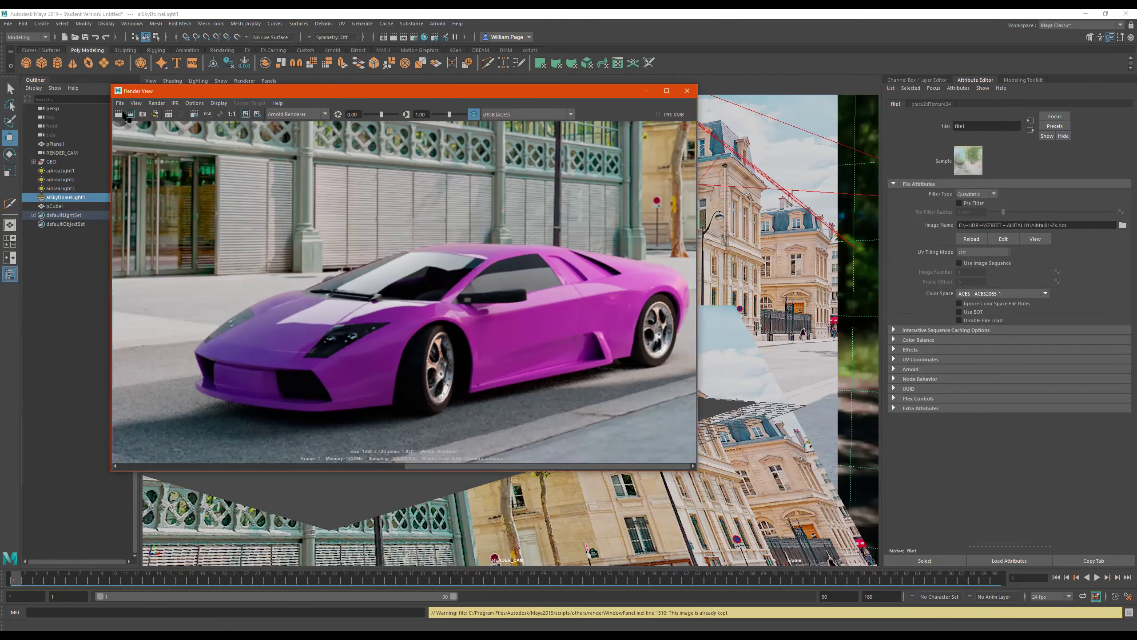
pyautogui.click(120, 116)
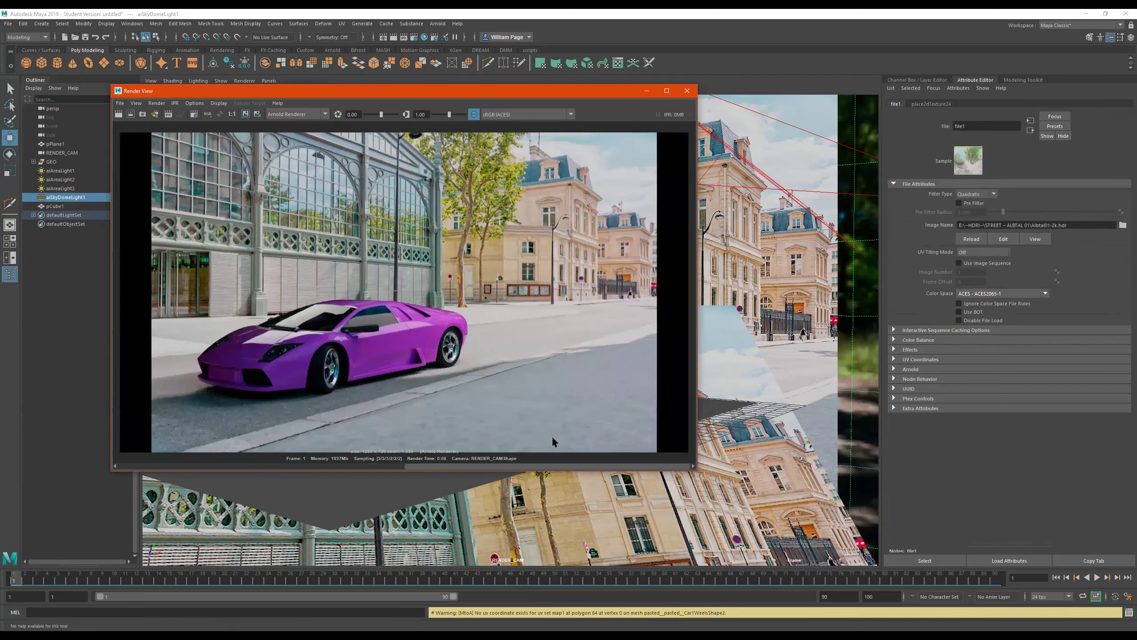
pyautogui.moveTo(510, 465); pyautogui.dragTo(219, 466)
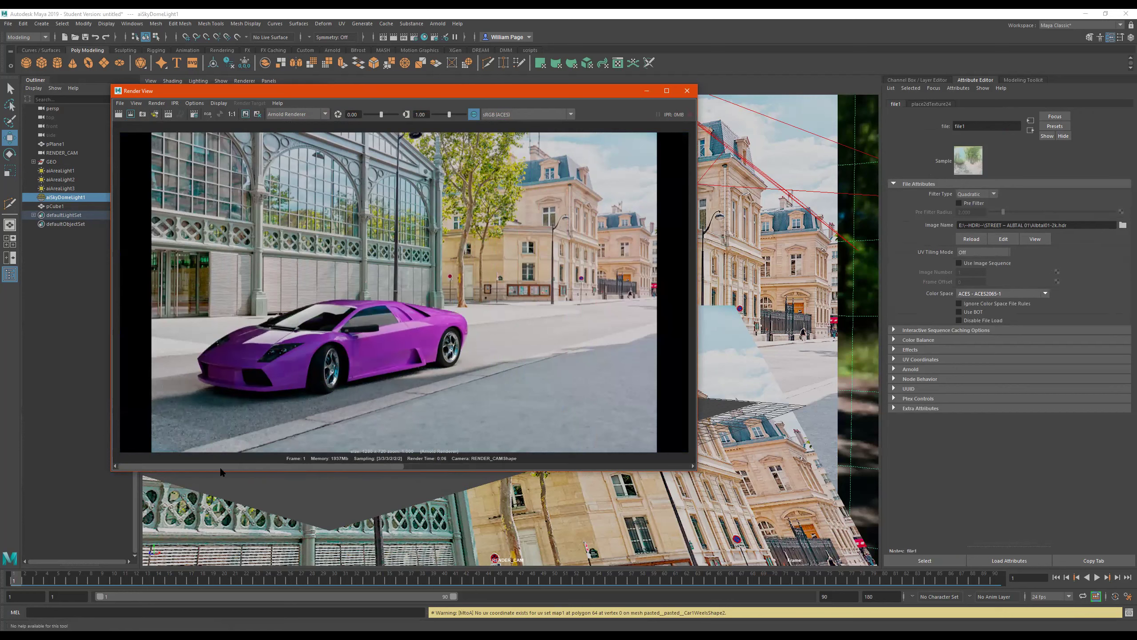
pyautogui.moveTo(495, 479); pyautogui.dragTo(278, 452)
pyautogui.moveTo(563, 445); pyautogui.dragTo(629, 448)
pyautogui.moveTo(366, 449); pyautogui.dragTo(566, 475)
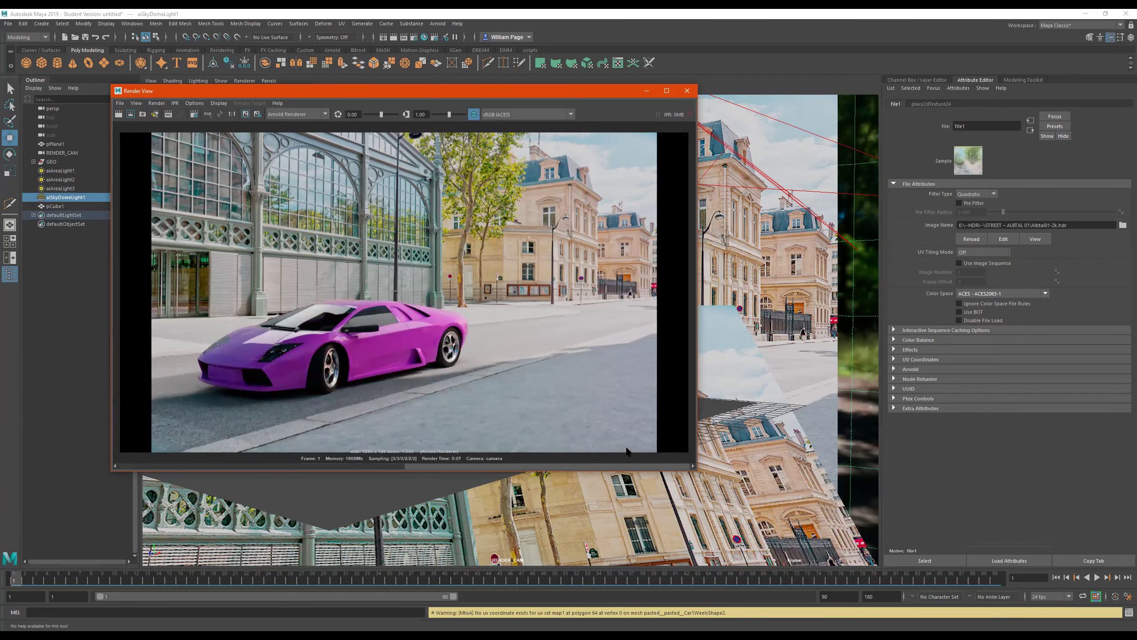
pyautogui.click(245, 114)
pyautogui.click(245, 115)
pyautogui.moveTo(467, 464)
pyautogui.mouseDown()
pyautogui.moveTo(296, 460)
pyautogui.moveTo(448, 464)
pyautogui.mouseUp()
# Step: Take a wireframe snapshot from RENDER_CAM, then go back to the older stored render and remove it from the Render View
pyautogui.click(150, 104)
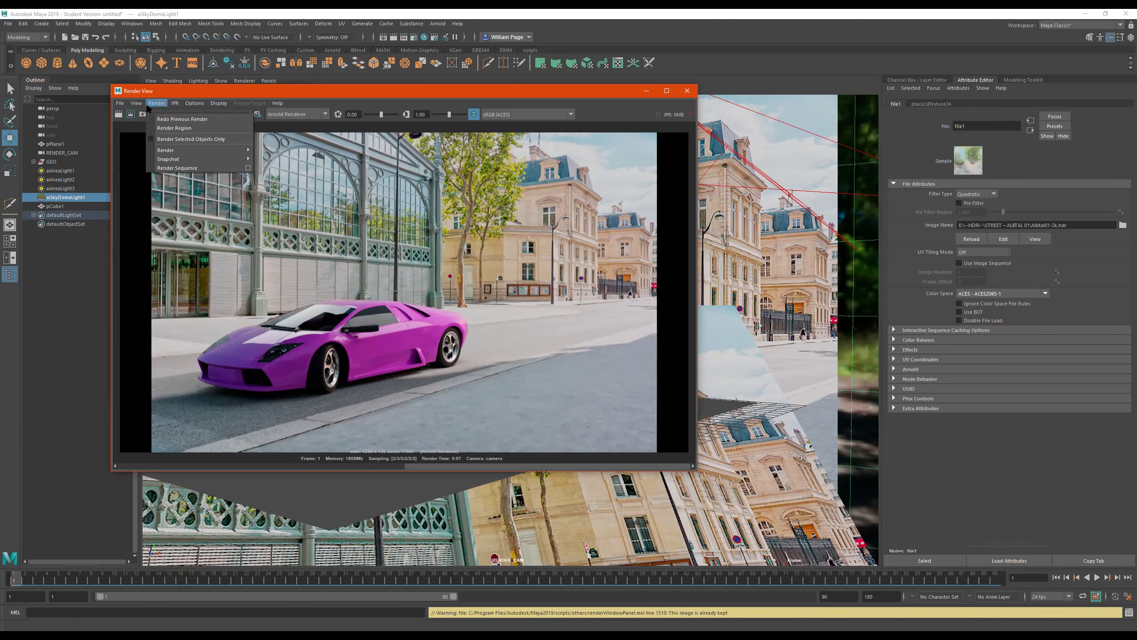
pyautogui.moveTo(201, 159)
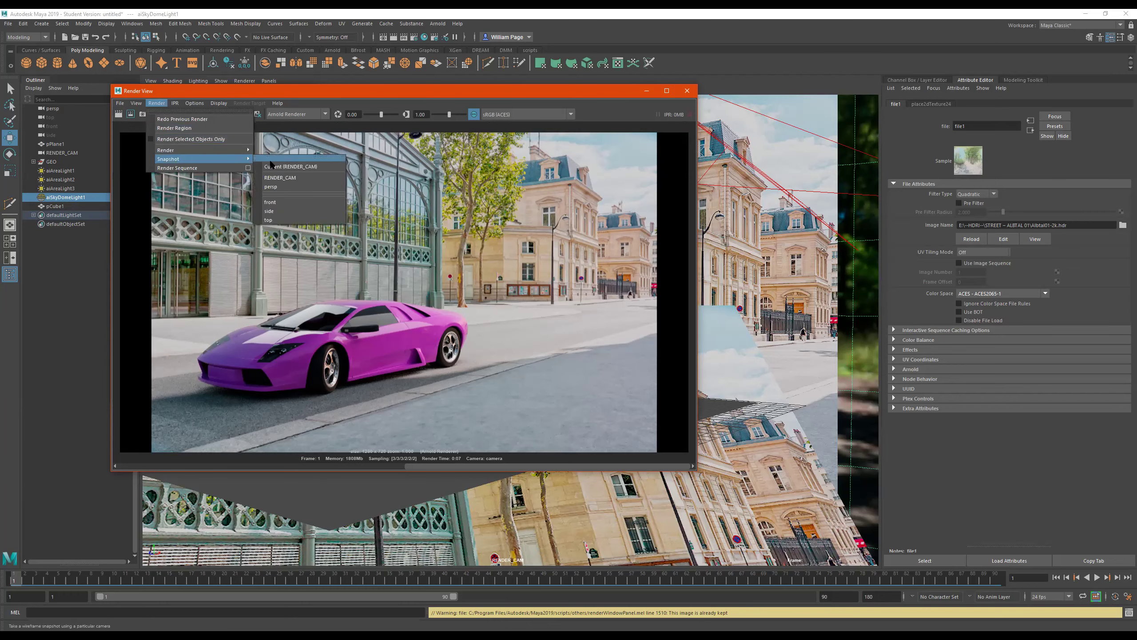
pyautogui.click(292, 165)
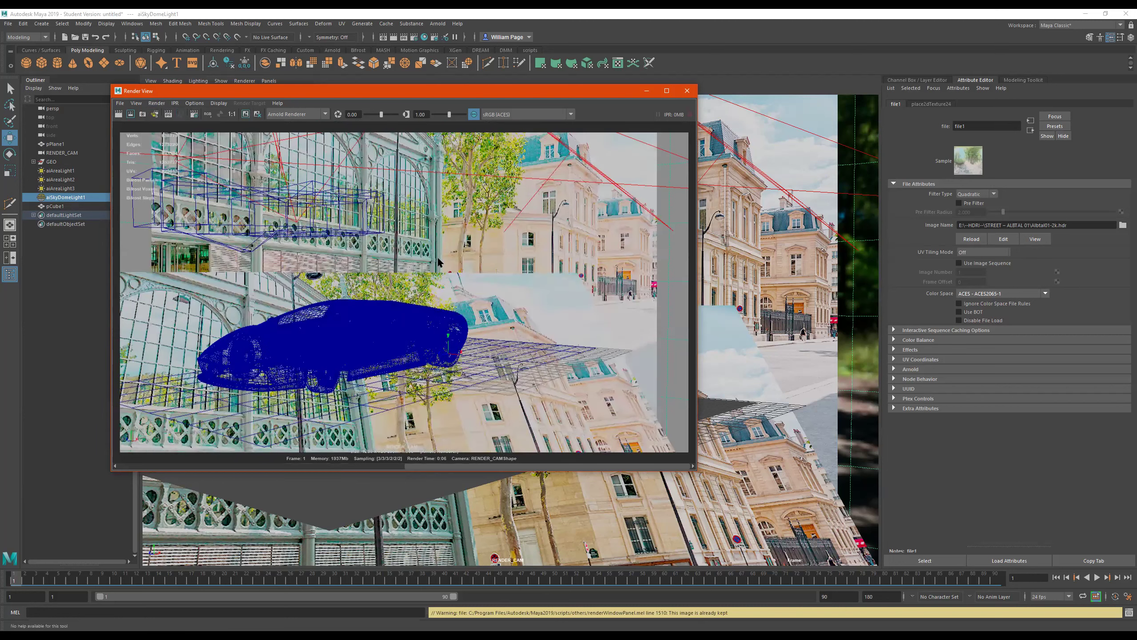
pyautogui.click(259, 466)
pyautogui.moveTo(258, 457); pyautogui.dragTo(603, 461)
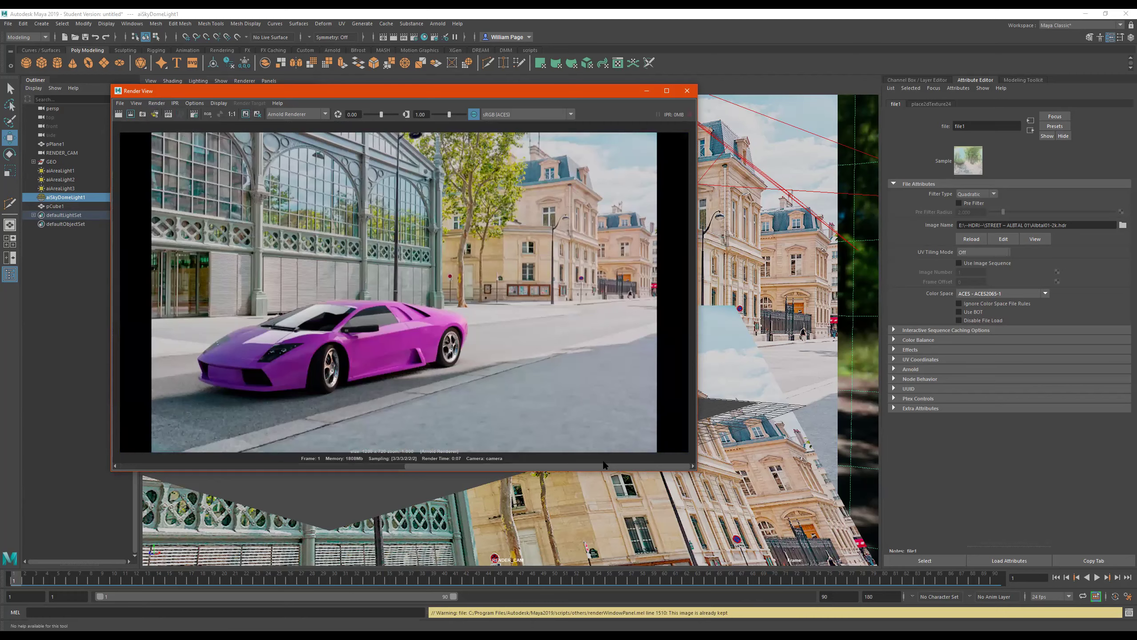
pyautogui.click(258, 114)
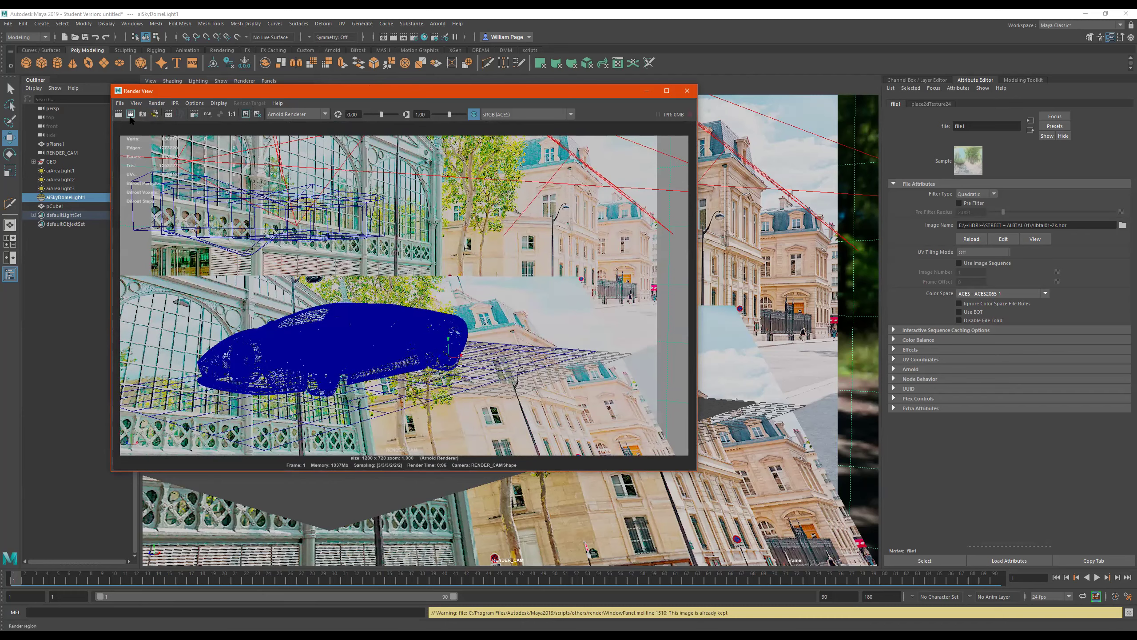
pyautogui.click(414, 38)
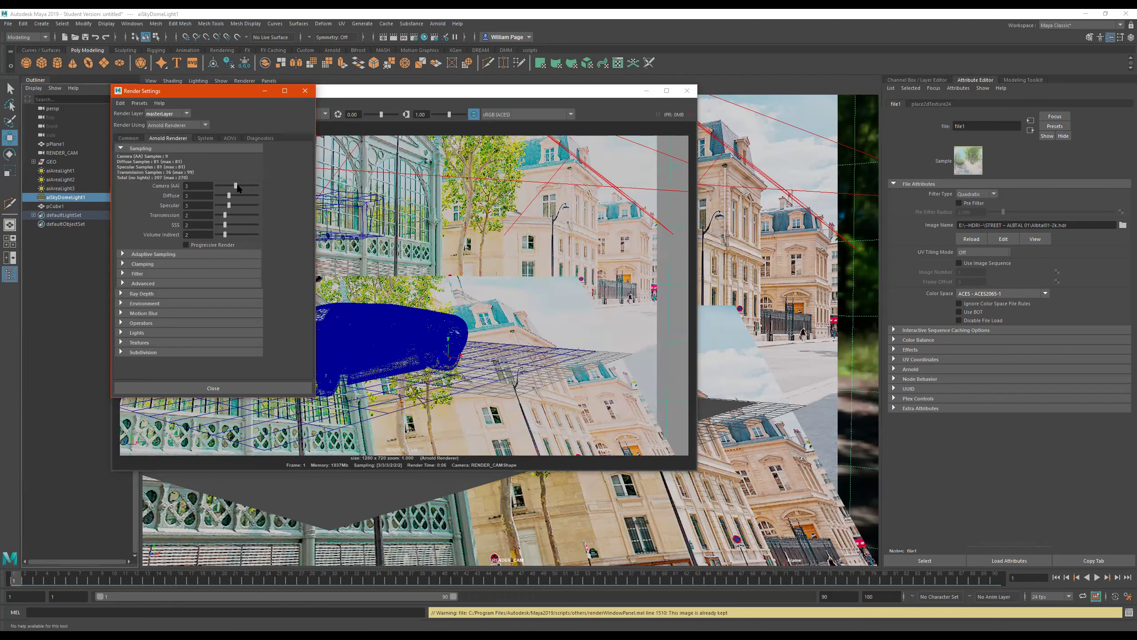
pyautogui.click(303, 92)
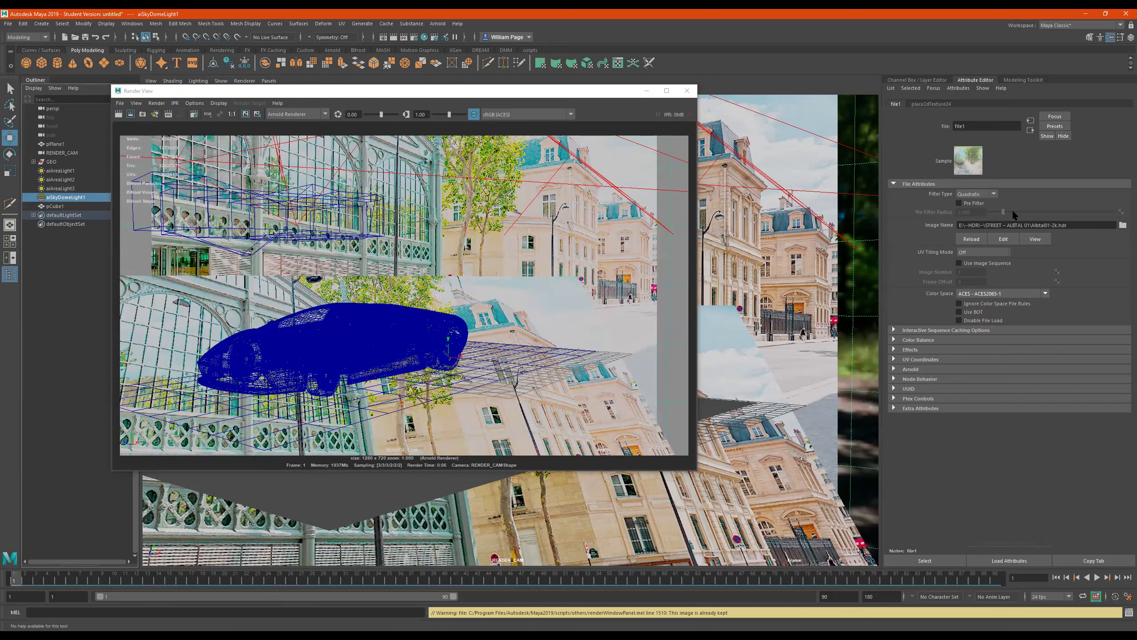
# Step: Set the skydome light's exposure to 1 and re-render the car, keeping the new image for comparison
pyautogui.click(1031, 130)
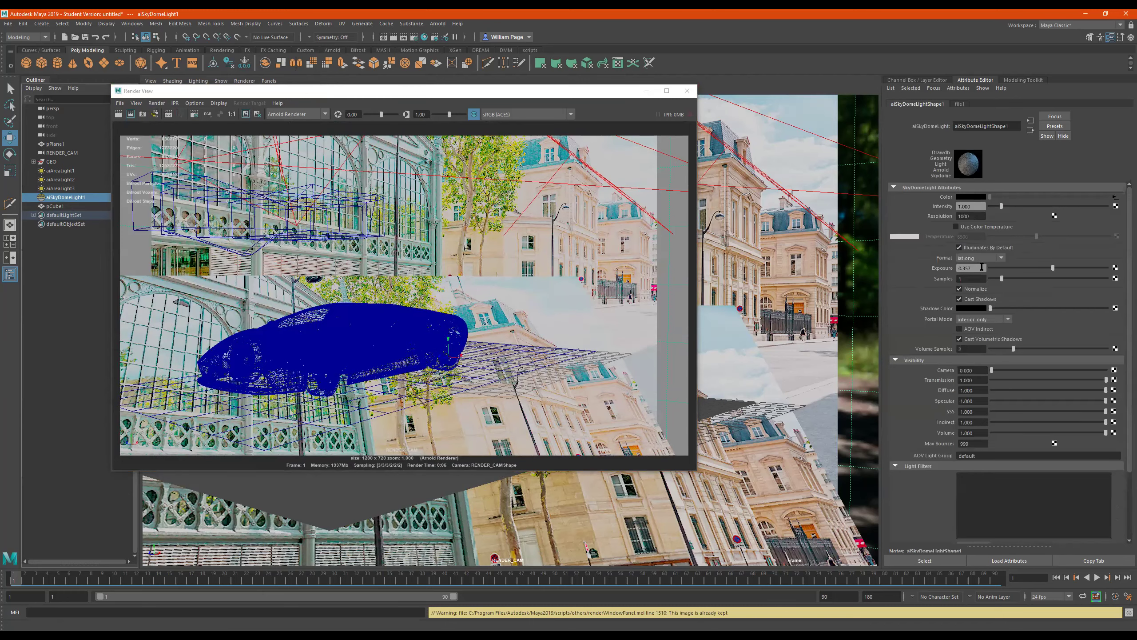
pyautogui.moveTo(982, 267); pyautogui.dragTo(945, 276)
pyautogui.write('1')
pyautogui.press('Return')
pyautogui.click(118, 114)
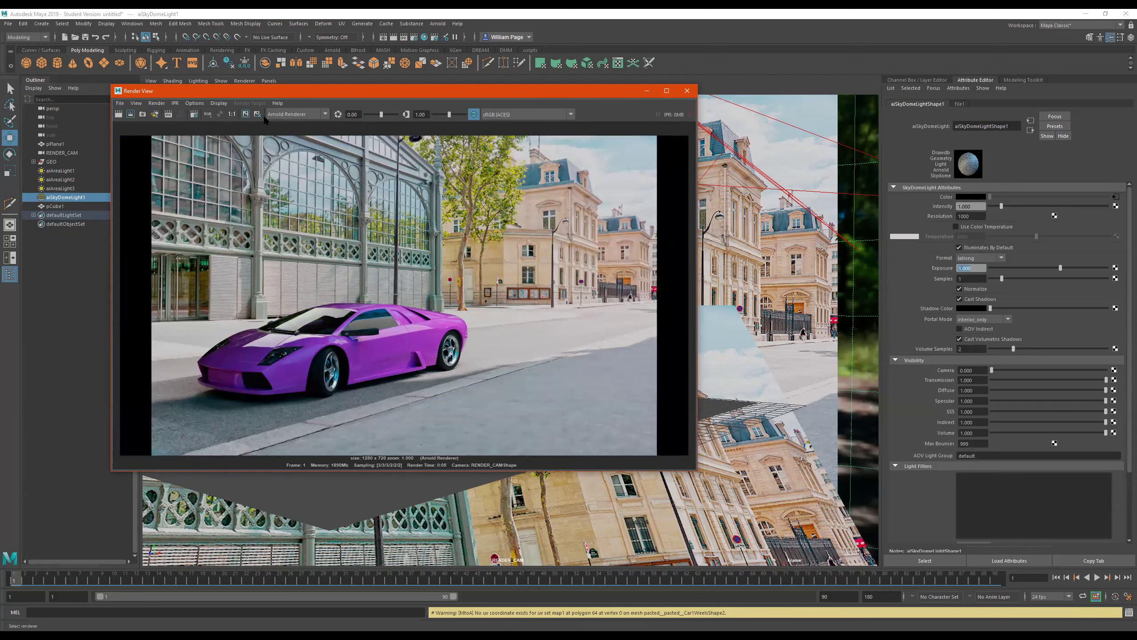
pyautogui.click(245, 114)
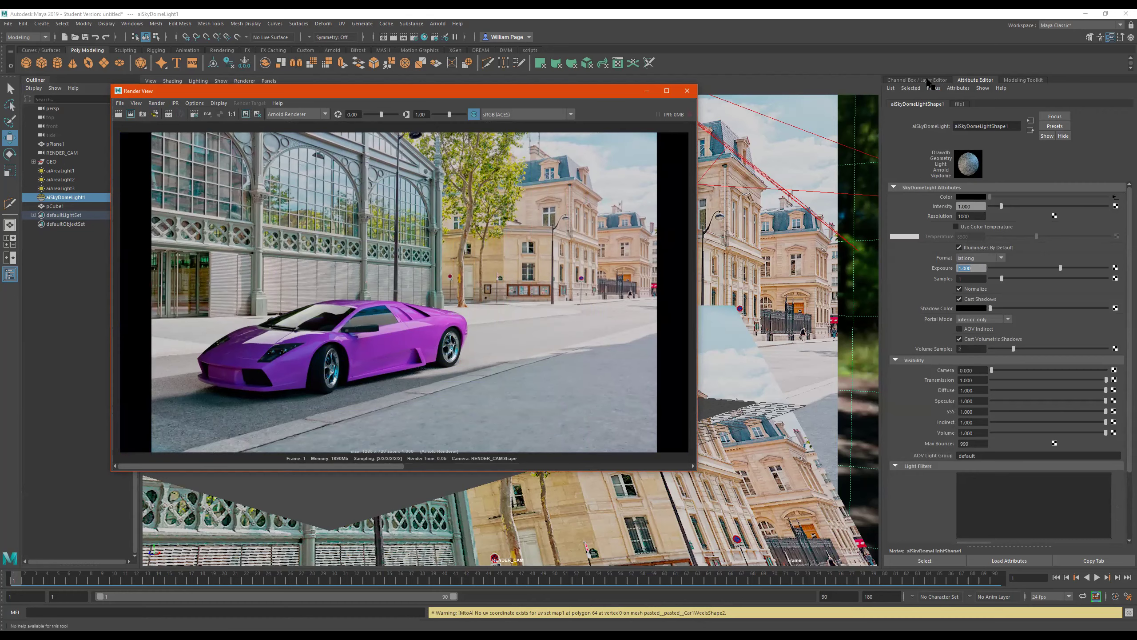
# Step: Rotate aiSkyDomeLight1 to 180 degrees around Y and re-render the car with the turned HDRI
pyautogui.click(50, 197)
pyautogui.click(900, 81)
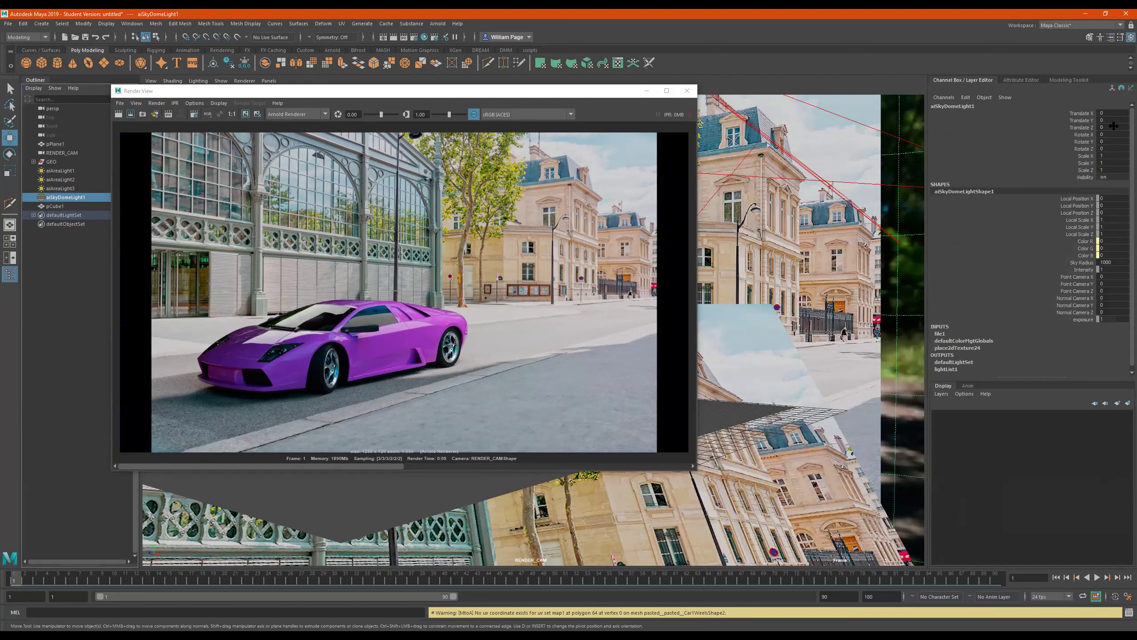
pyautogui.click(1114, 142)
pyautogui.write('180')
pyautogui.press('Return')
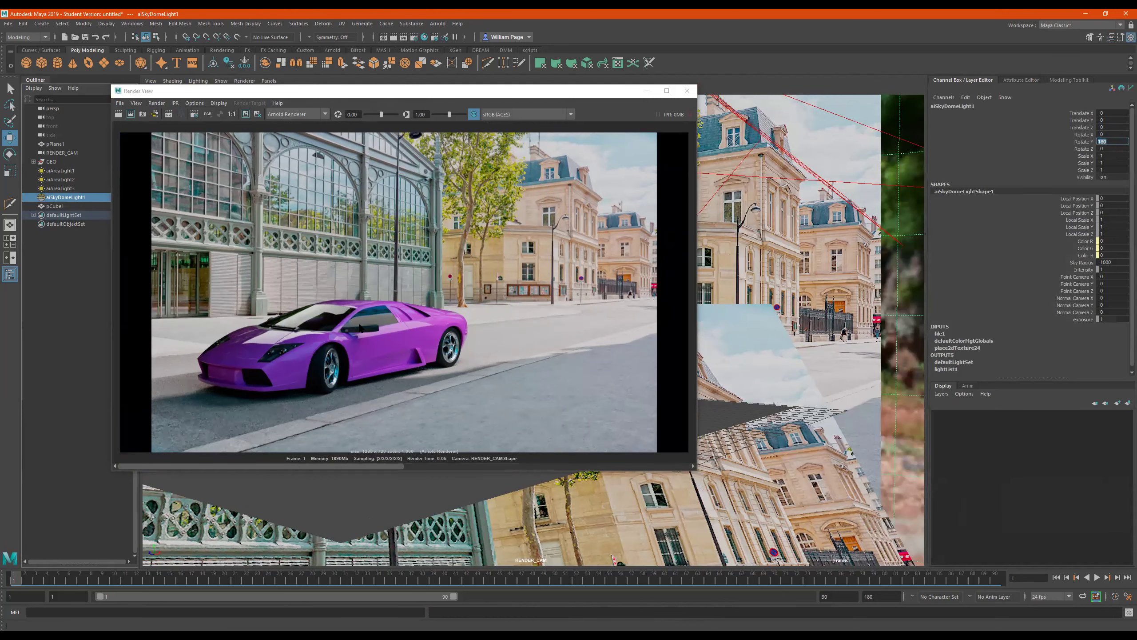
pyautogui.click(118, 113)
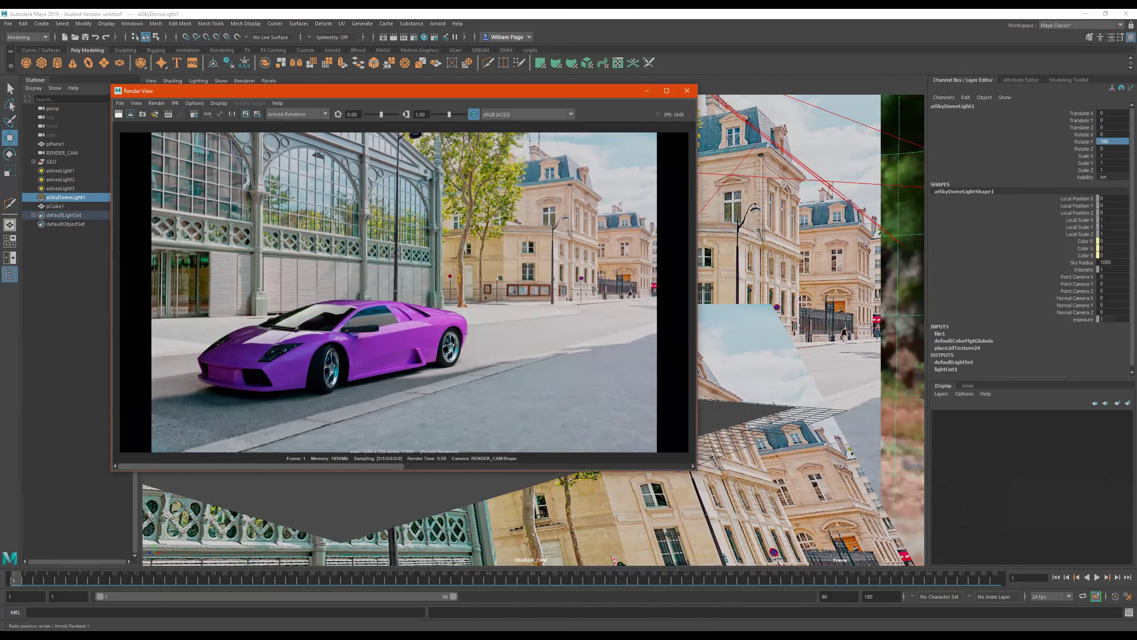